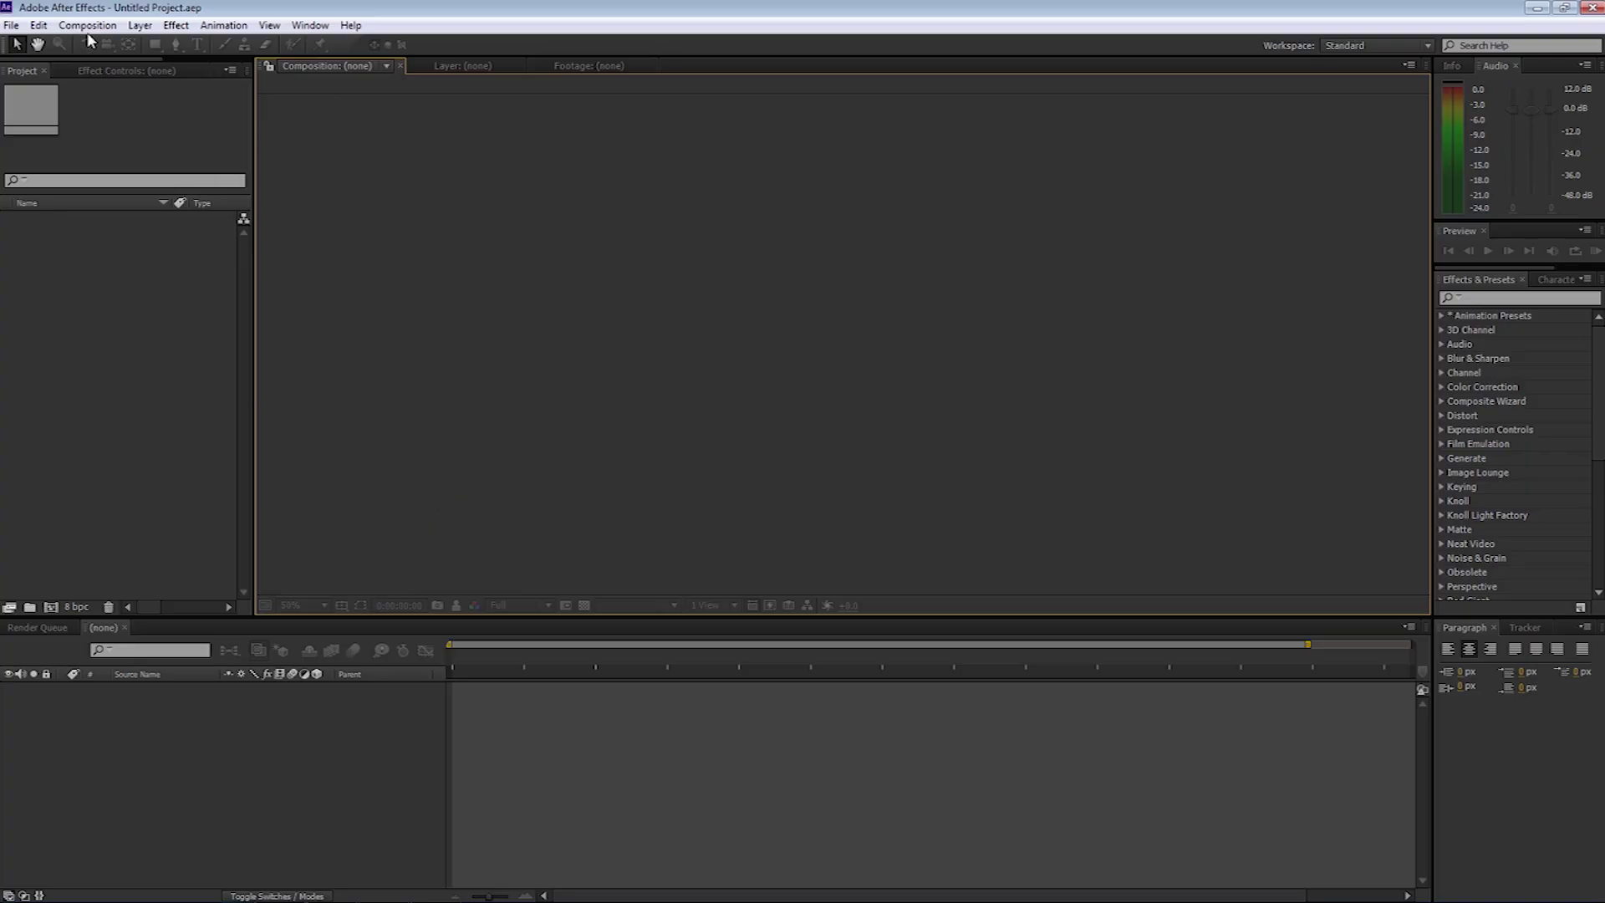
Step: Create a 2014 x 1080 px, 23.976 fps, one-minute composition named Doctor Strange
{"action": "left_click", "coordinate": [87, 25]}
{"action": "left_click", "coordinate": [100, 45]}
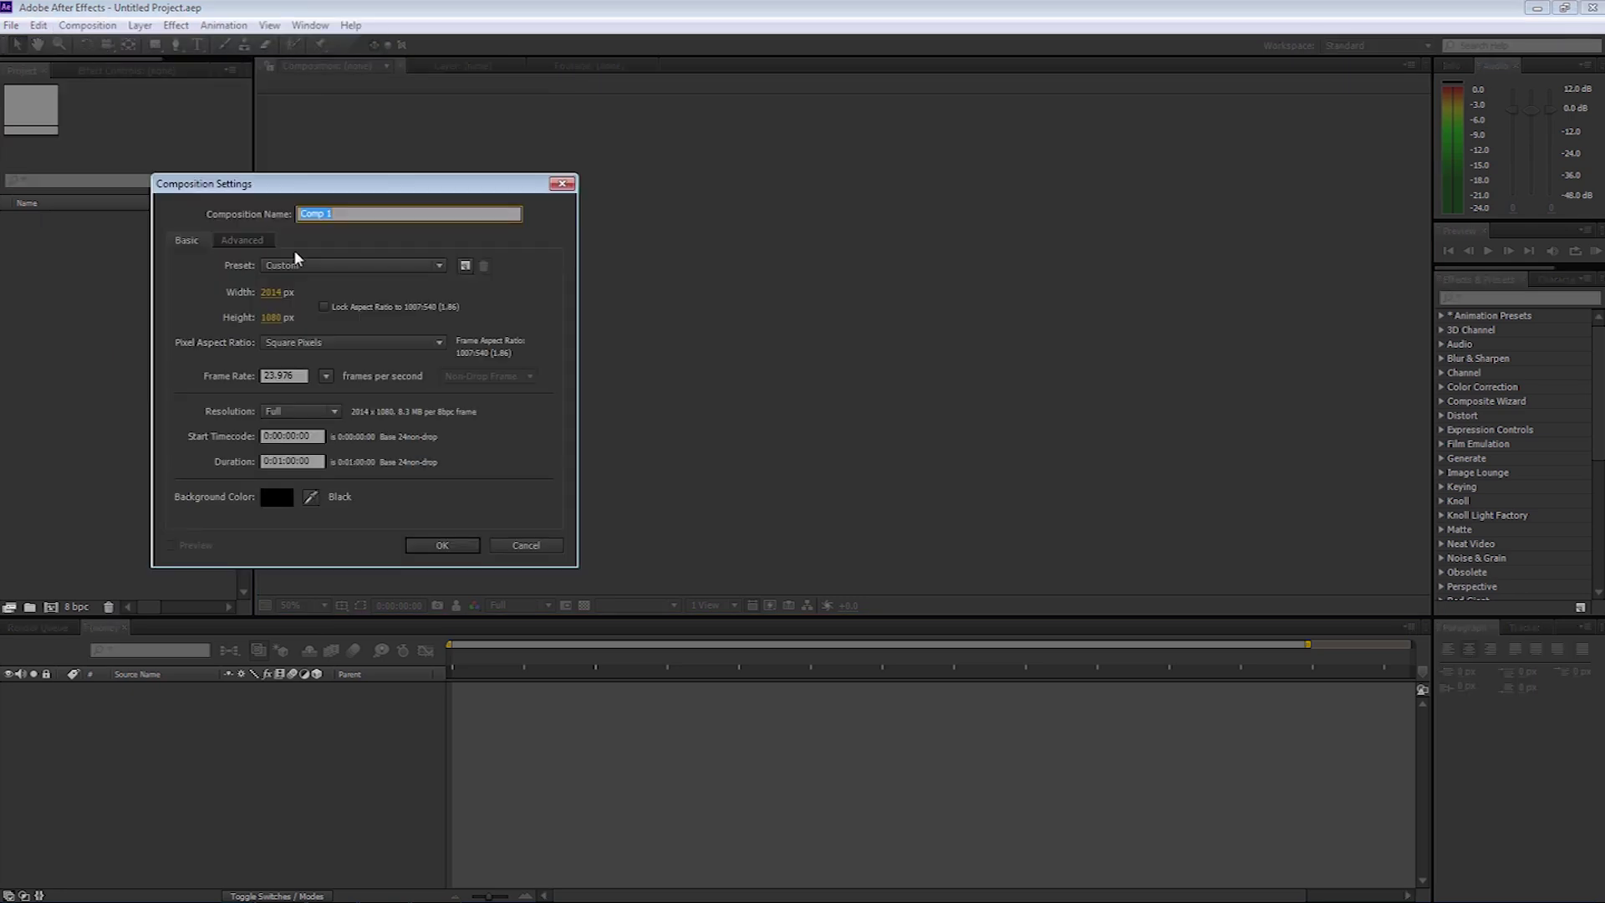
{"action": "type", "text": "Doctor Strange"}
{"action": "left_click", "coordinate": [443, 545]}
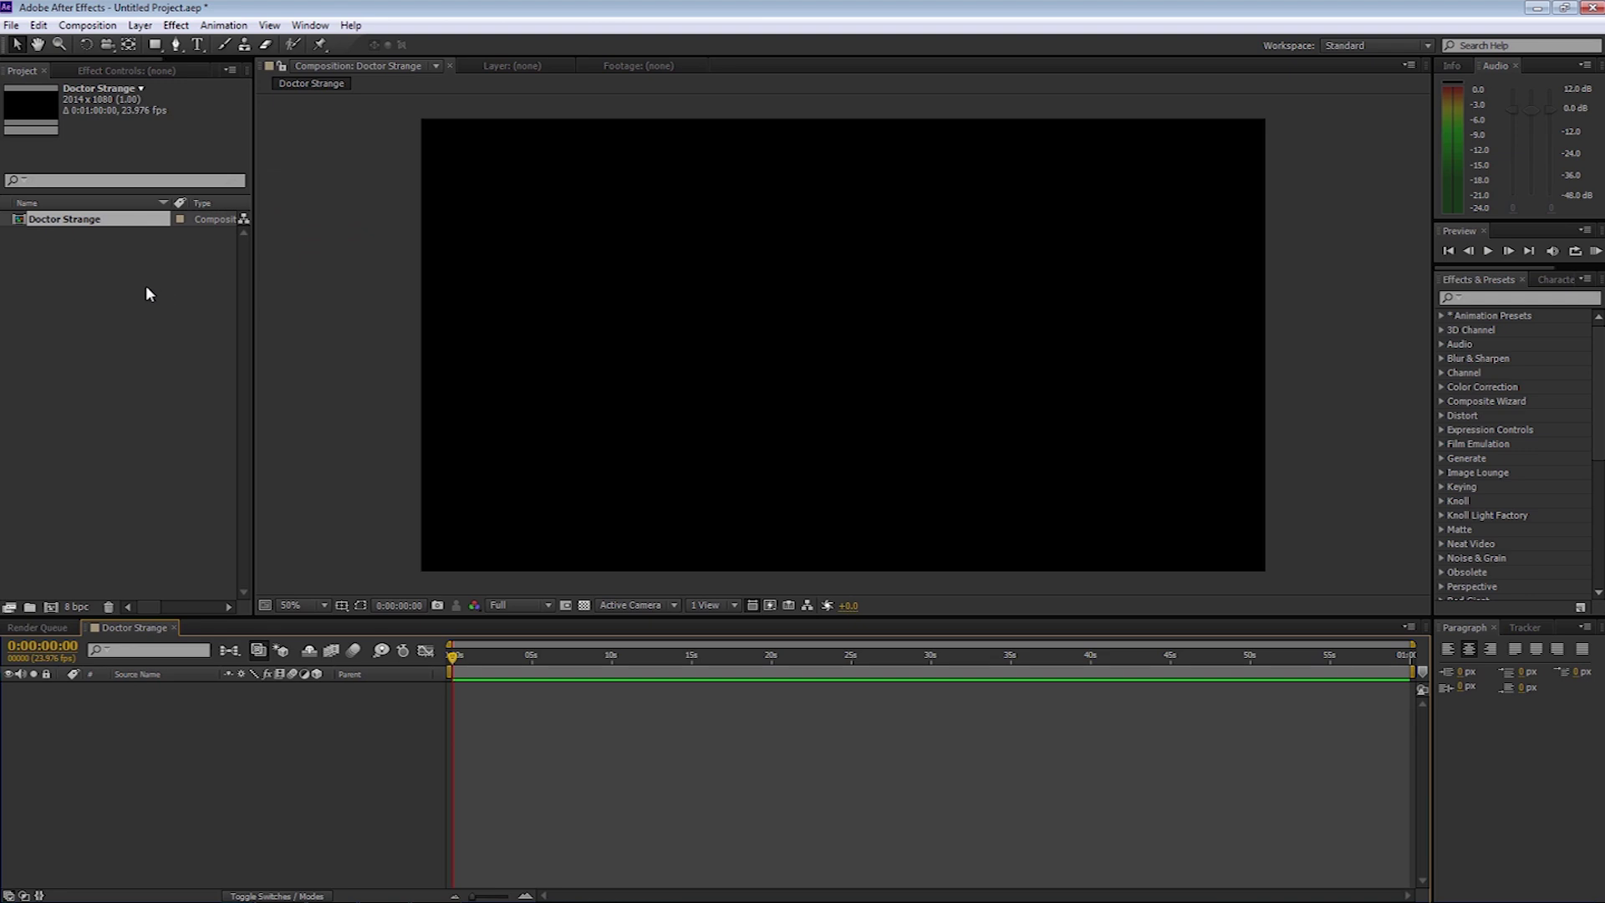
Step: Import the Doctor Strange Matte fin PSD as a composition with editable layer styles and add it to the Doctor Strange timeline
{"action": "double_click", "coordinate": [146, 287]}
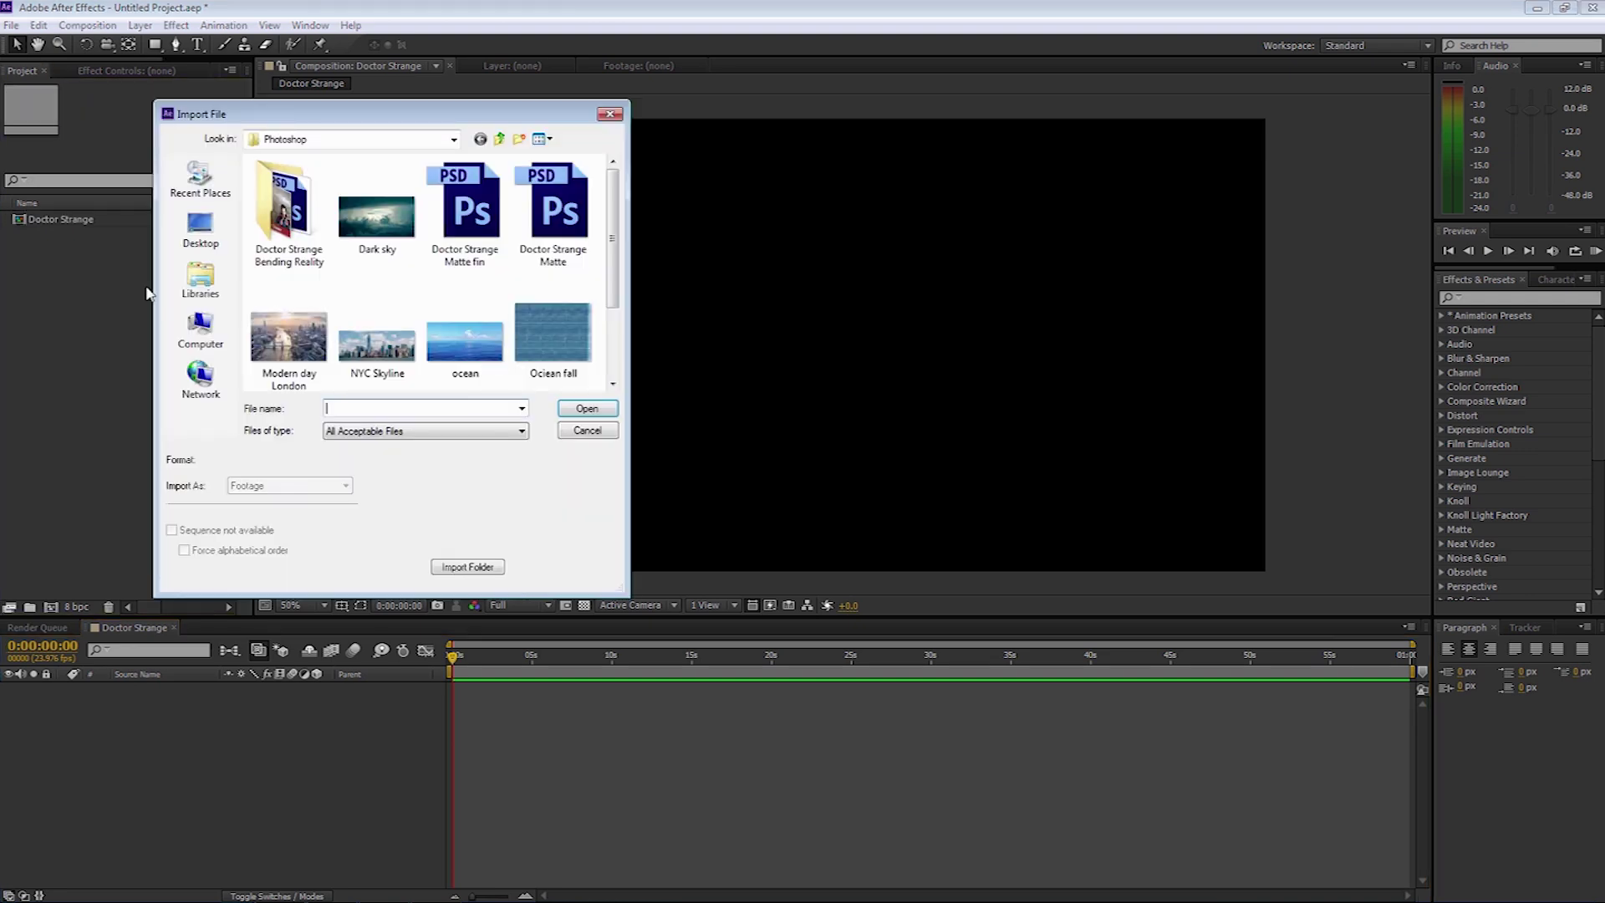
{"action": "left_click", "coordinate": [462, 225]}
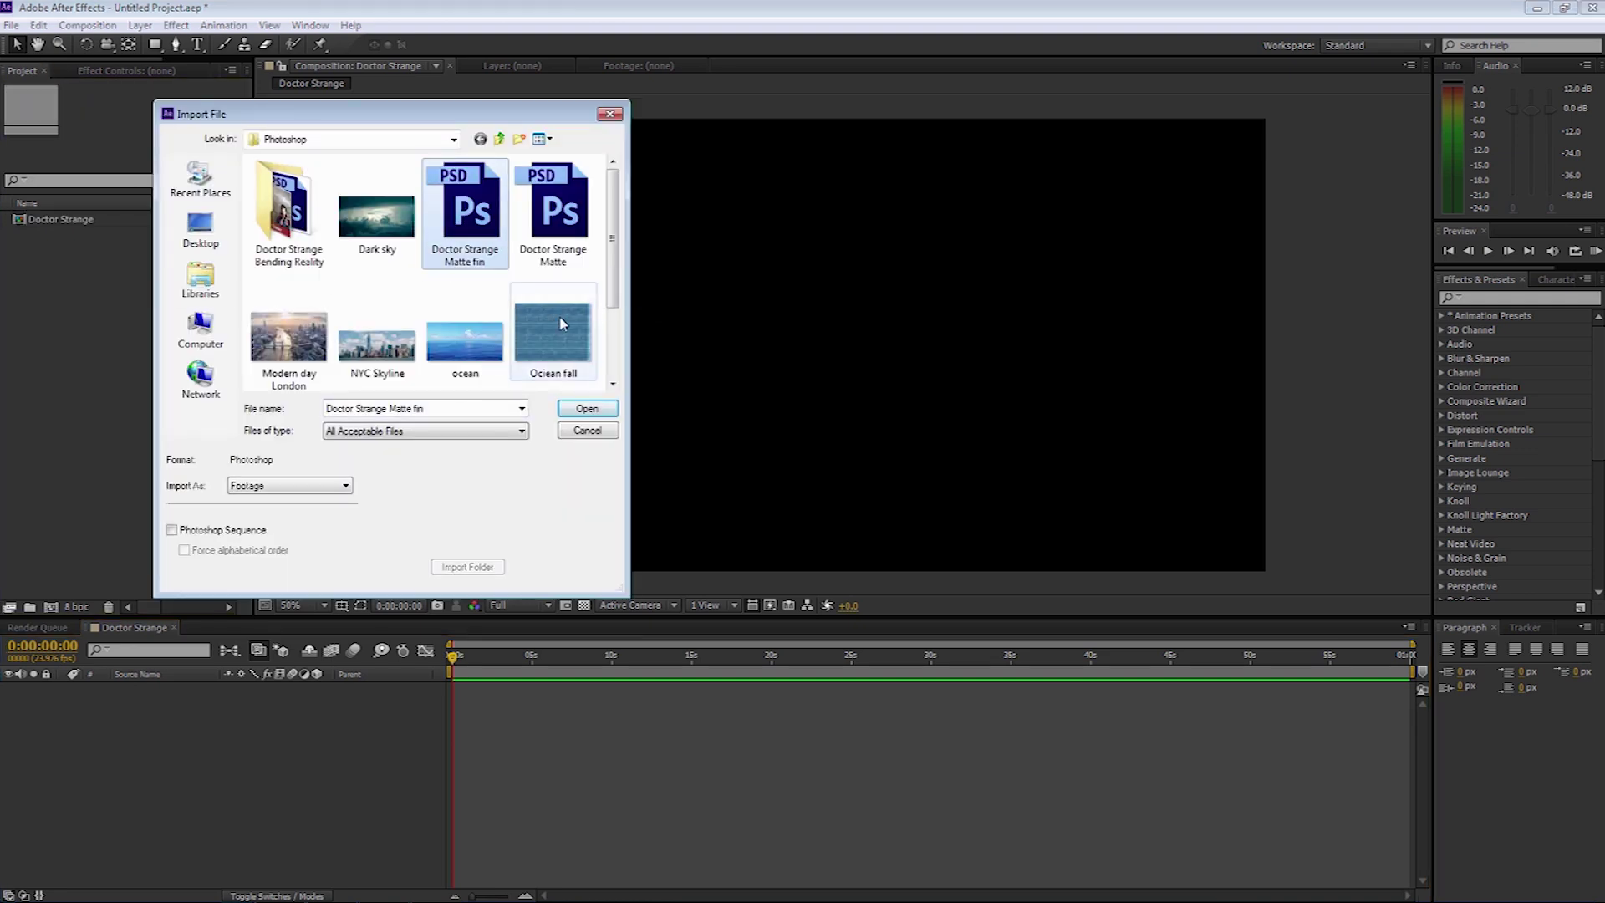
{"action": "left_click", "coordinate": [585, 409]}
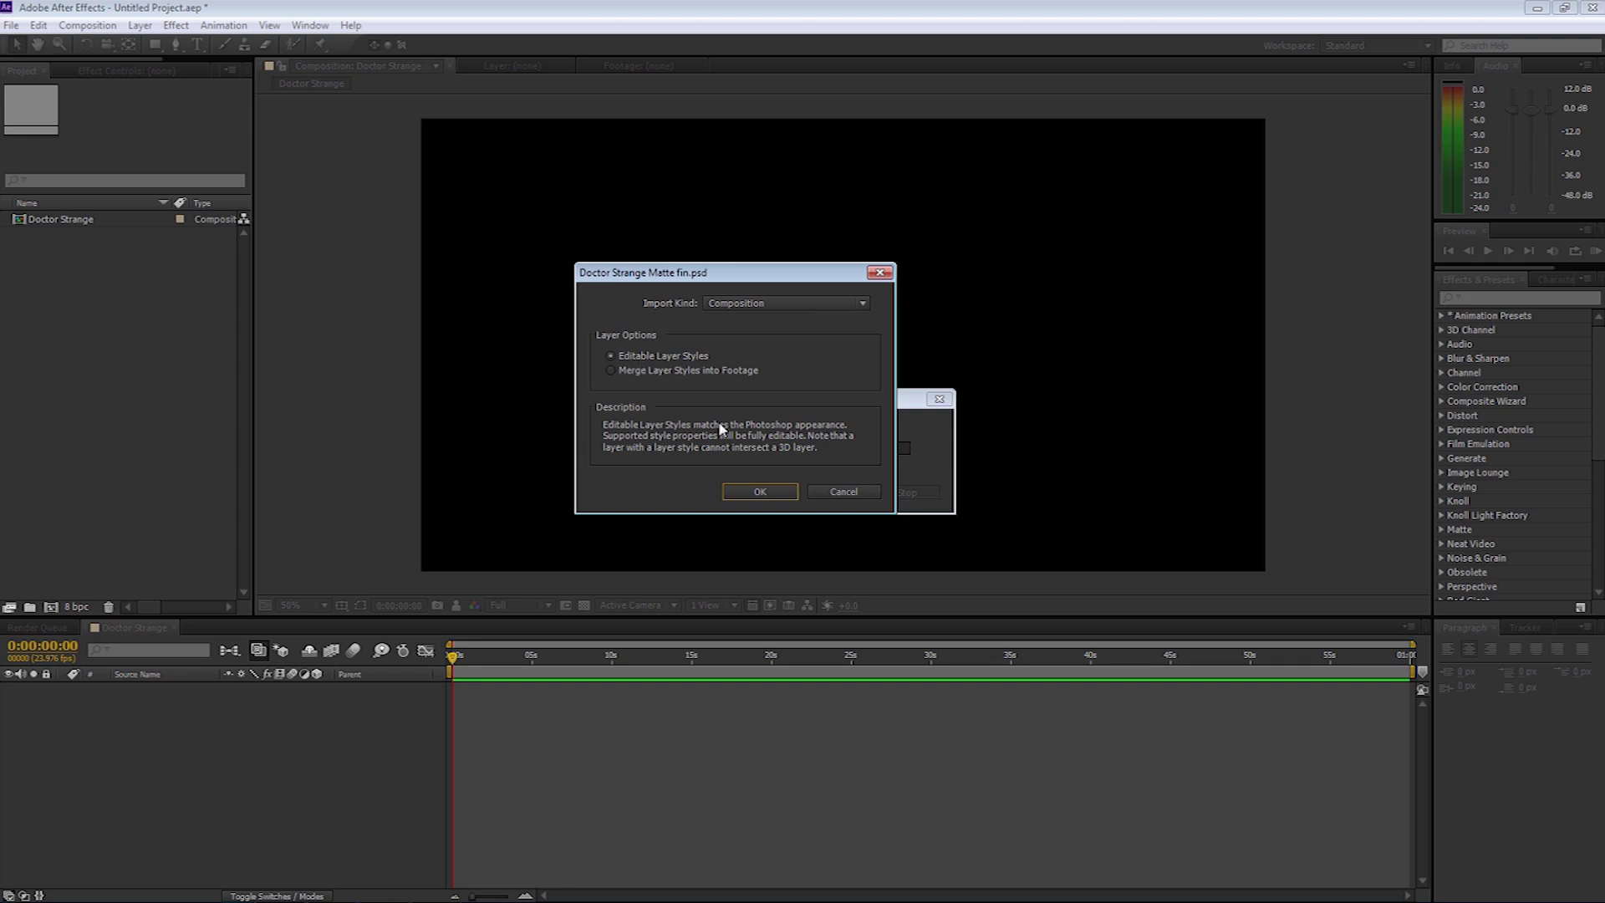
{"action": "left_click", "coordinate": [760, 492]}
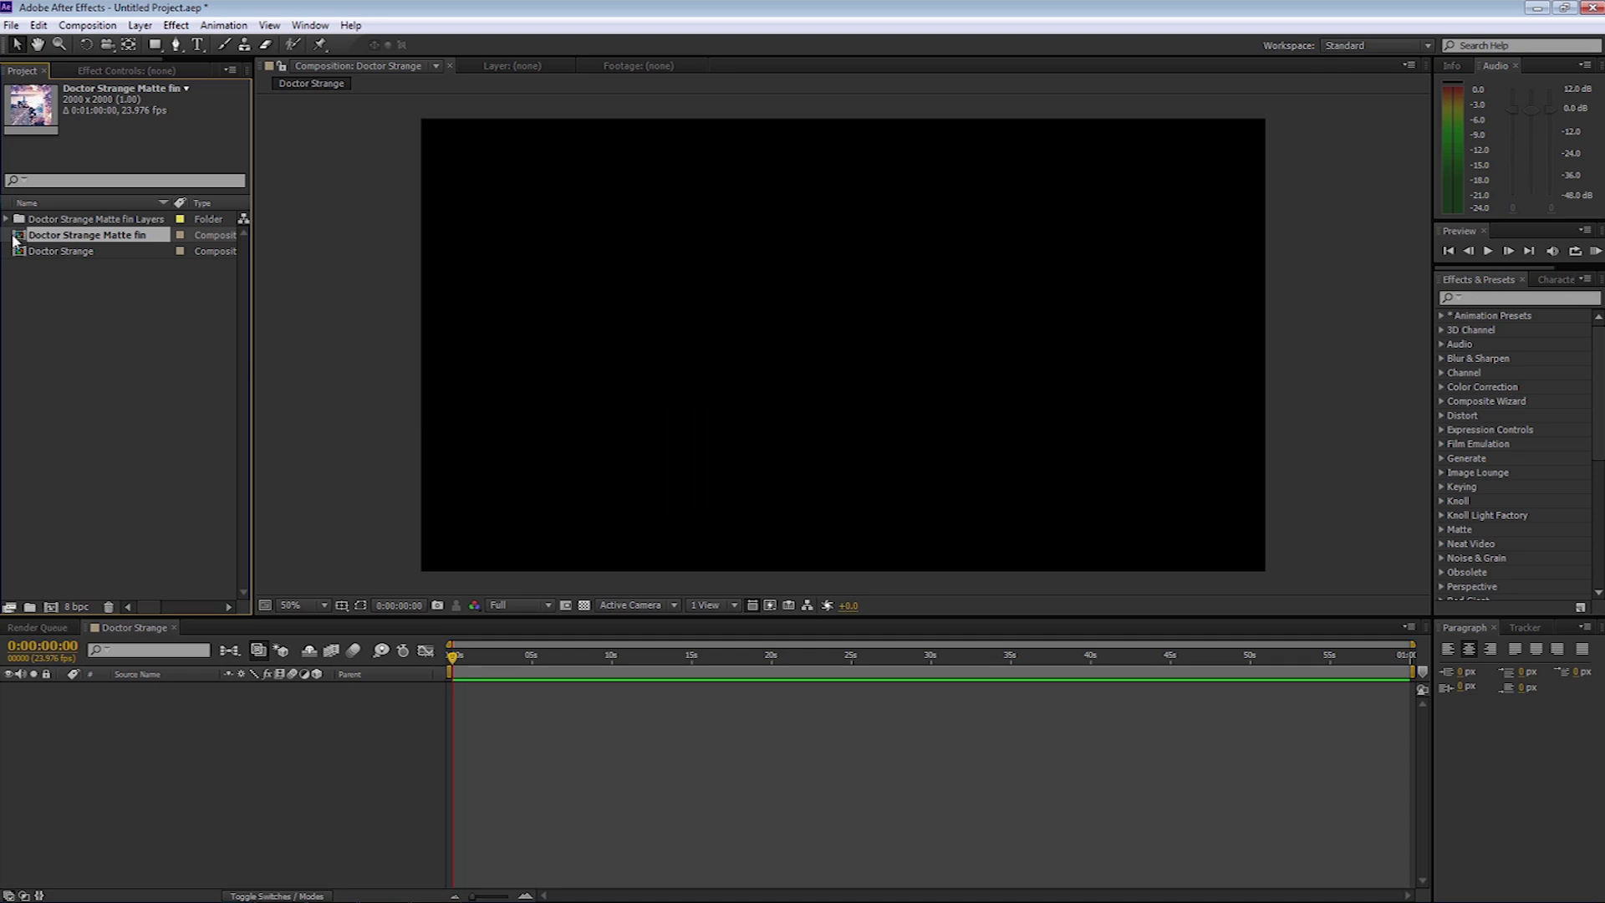
{"action": "left_click_drag", "start_coordinate": [21, 243], "coordinate": [64, 710]}
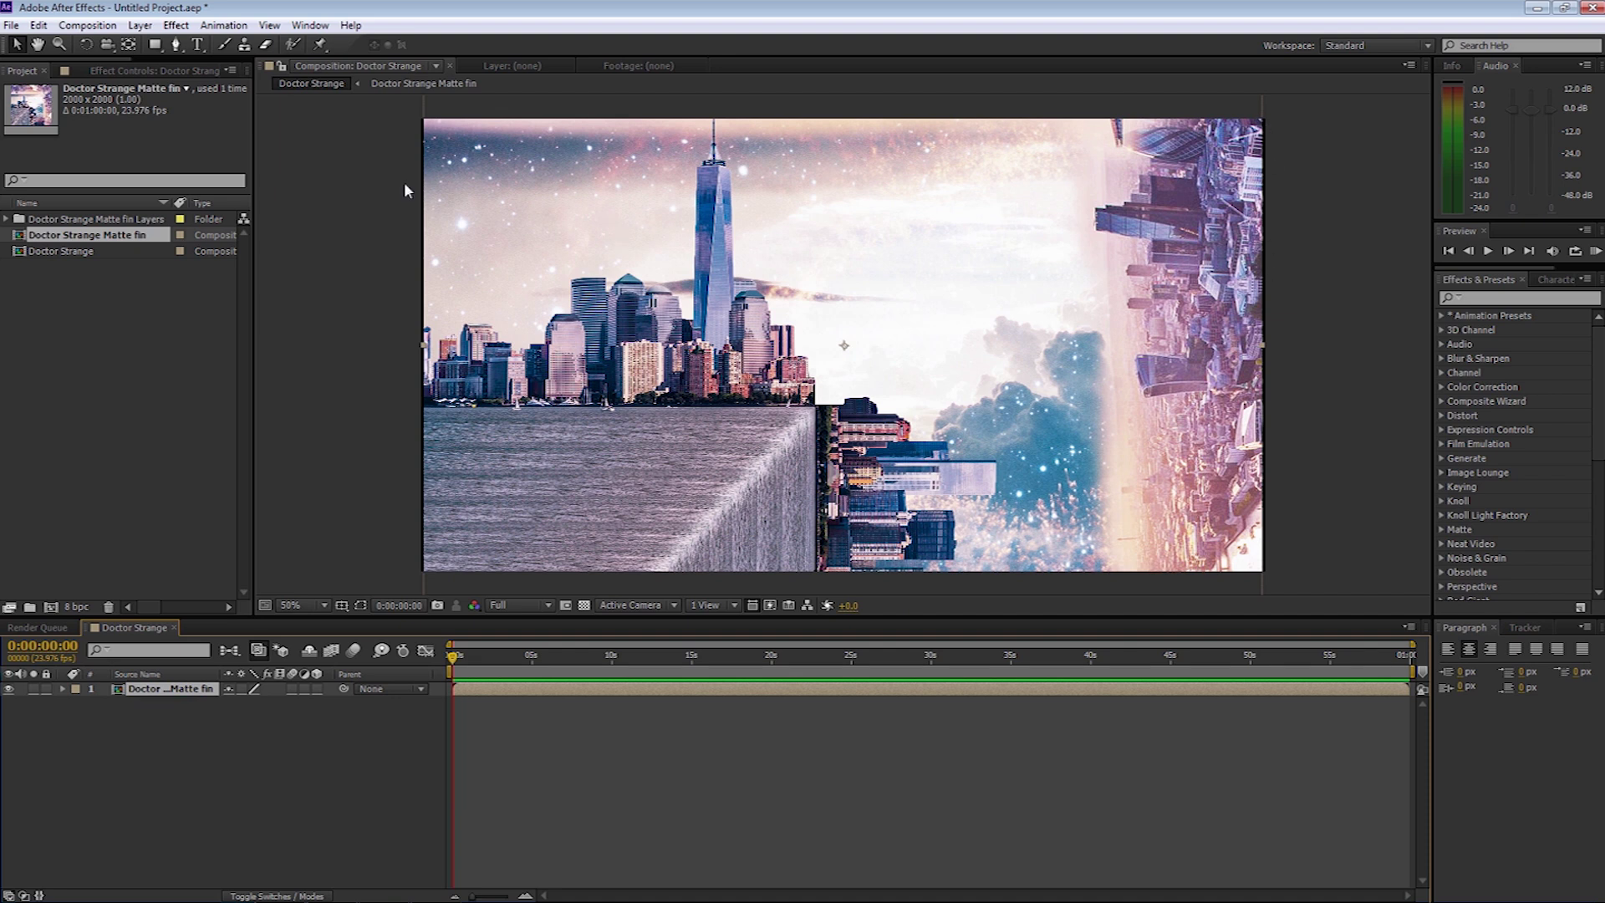
Step: Scale the Doctor Strange Matte fin layer to 104% and lower it to position 1007, 723
{"action": "key", "text": "s"}
{"action": "left_click_drag", "start_coordinate": [269, 704], "coordinate": [272, 704]}
{"action": "key", "text": "Return"}
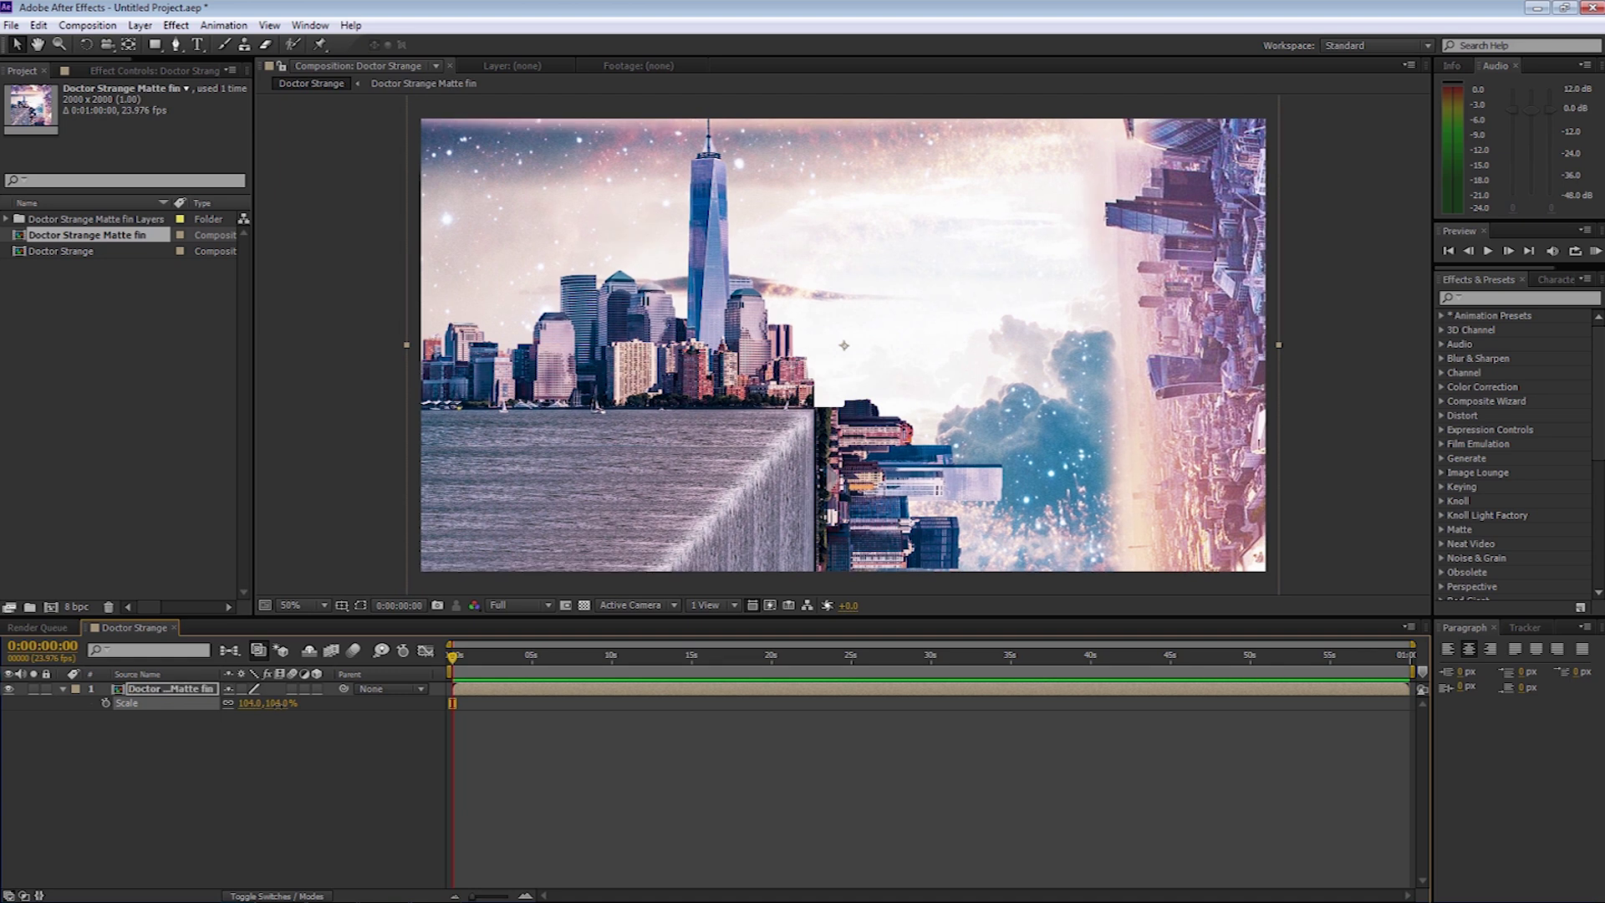
{"action": "key", "text": "p"}
{"action": "left_click_drag", "start_coordinate": [266, 703], "coordinate": [420, 706]}
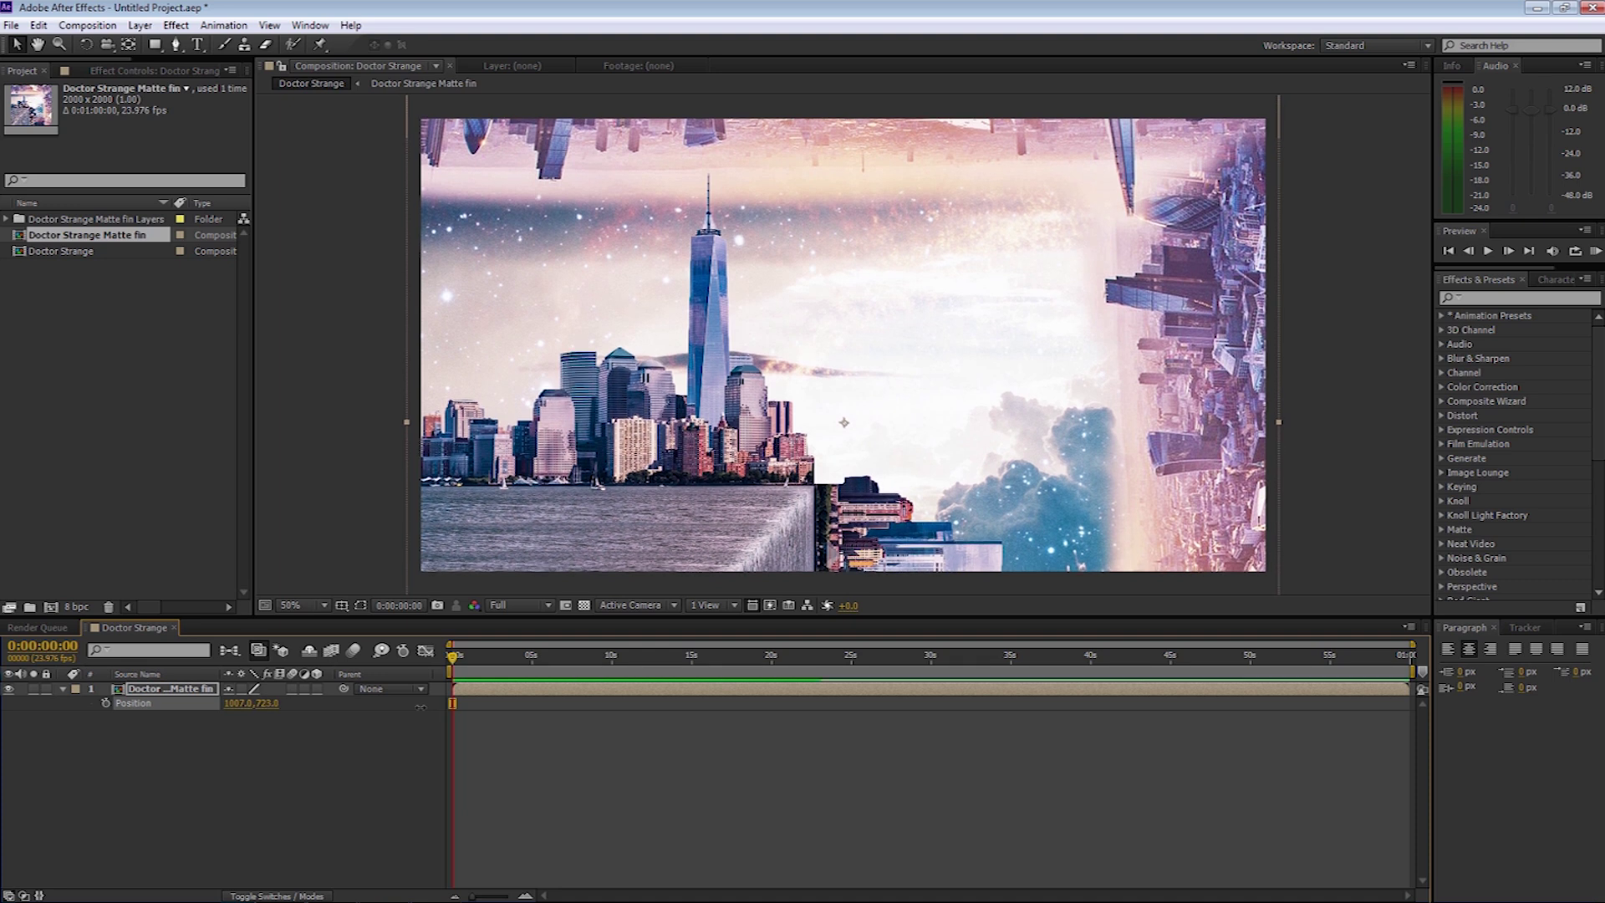
Step: Inside the nested Doctor Strange Matte fin composition, hide the Curves 1 layer and make the other five layers 3D
{"action": "double_click", "coordinate": [121, 693]}
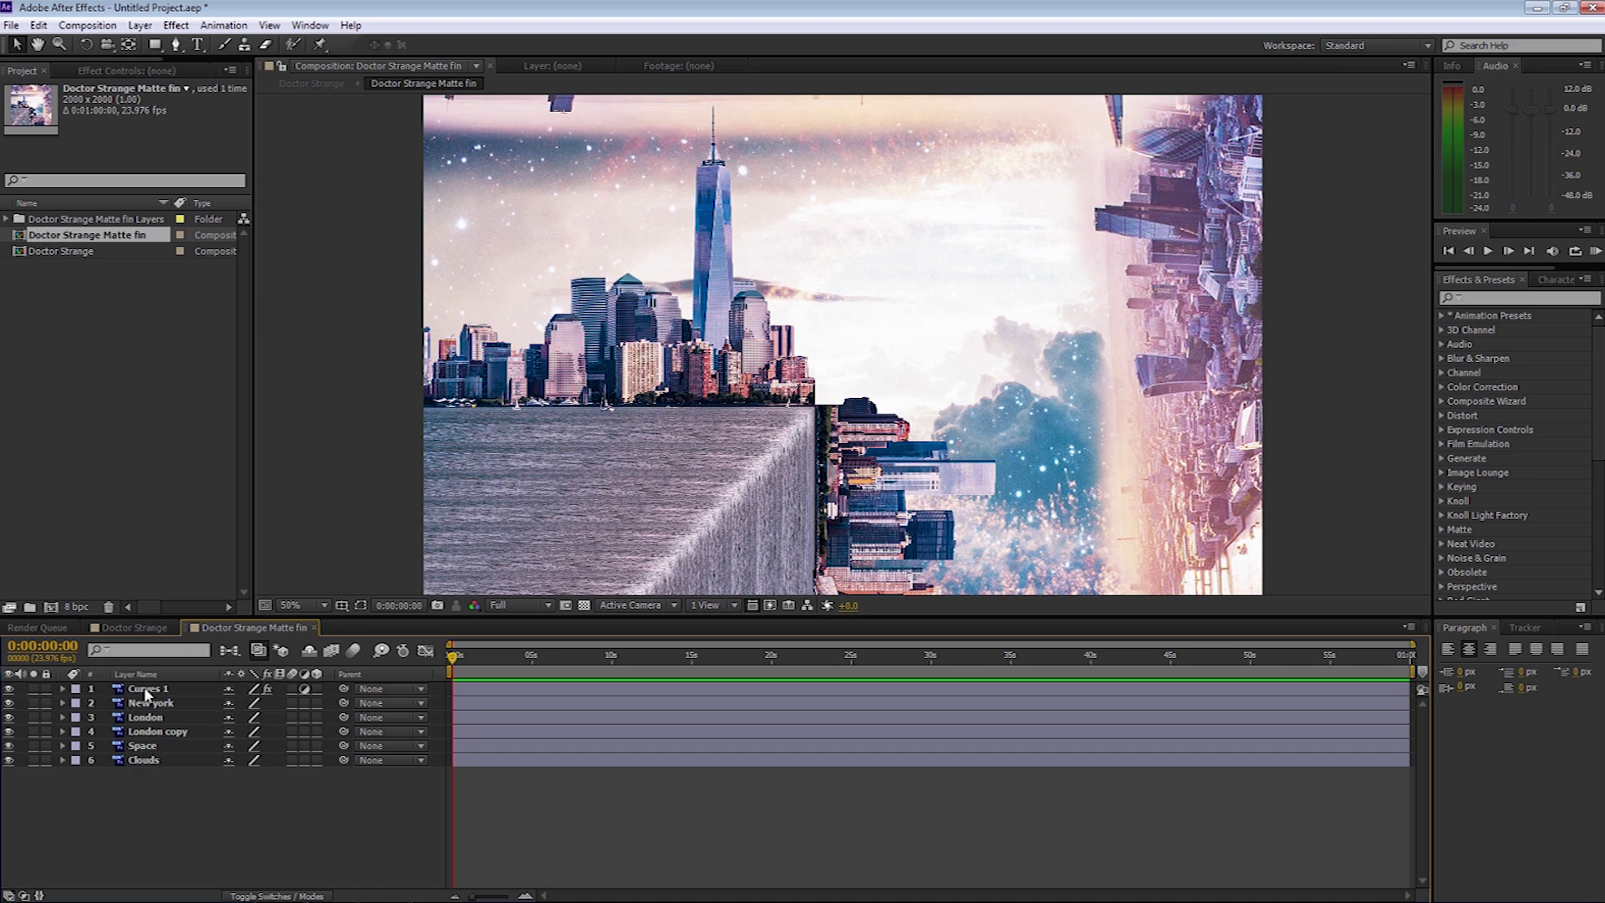
{"action": "left_click", "coordinate": [9, 689]}
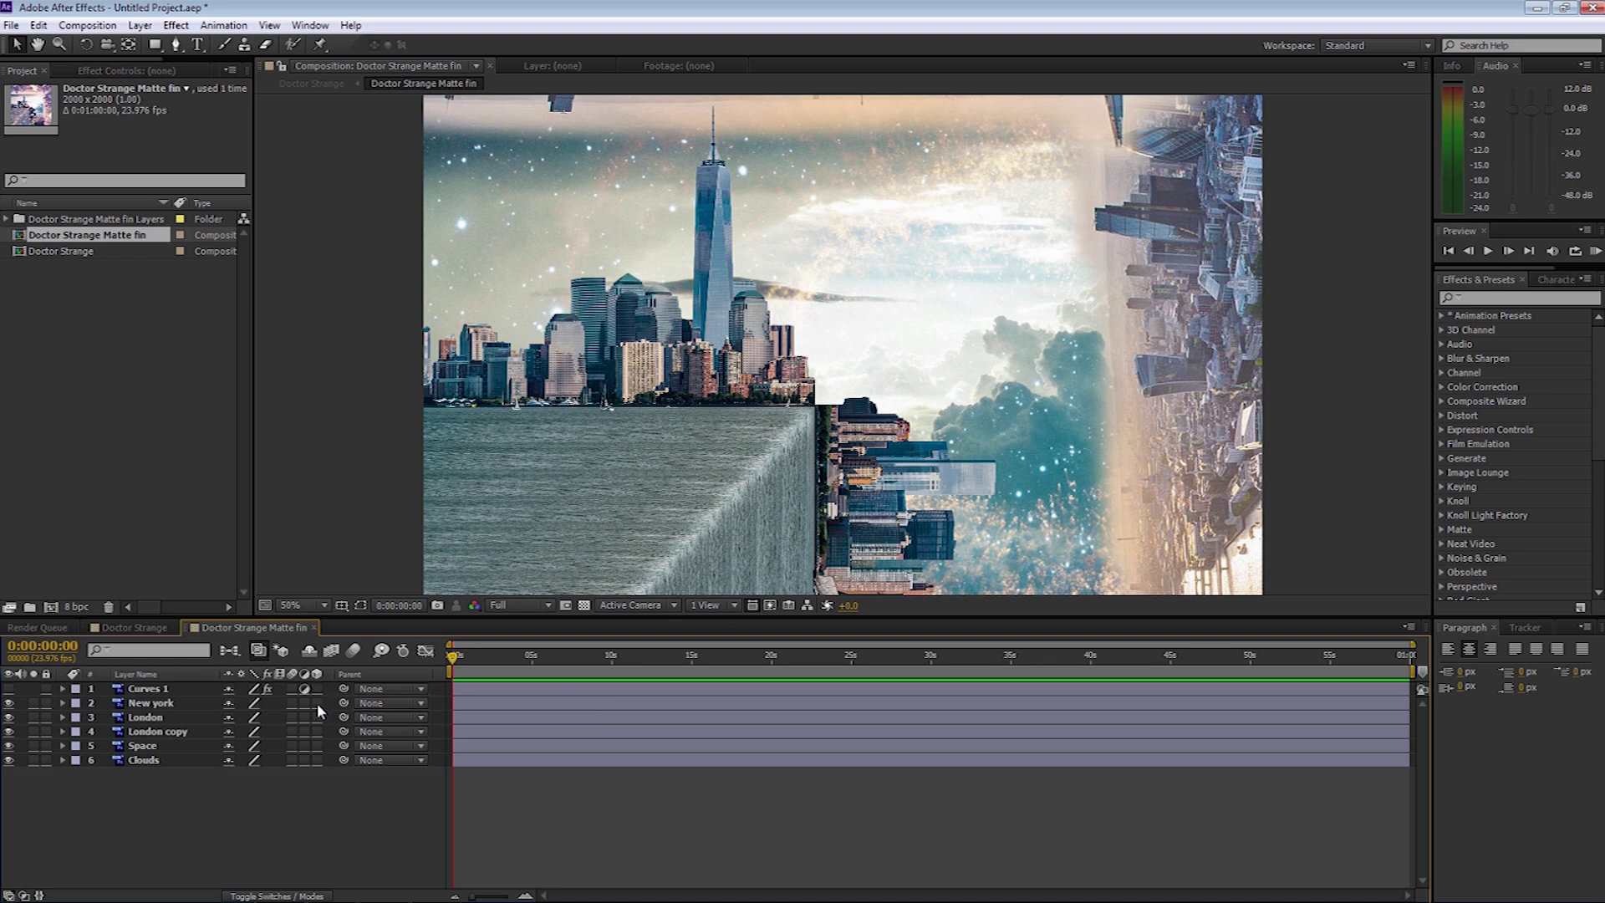
{"action": "left_click", "coordinate": [317, 760]}
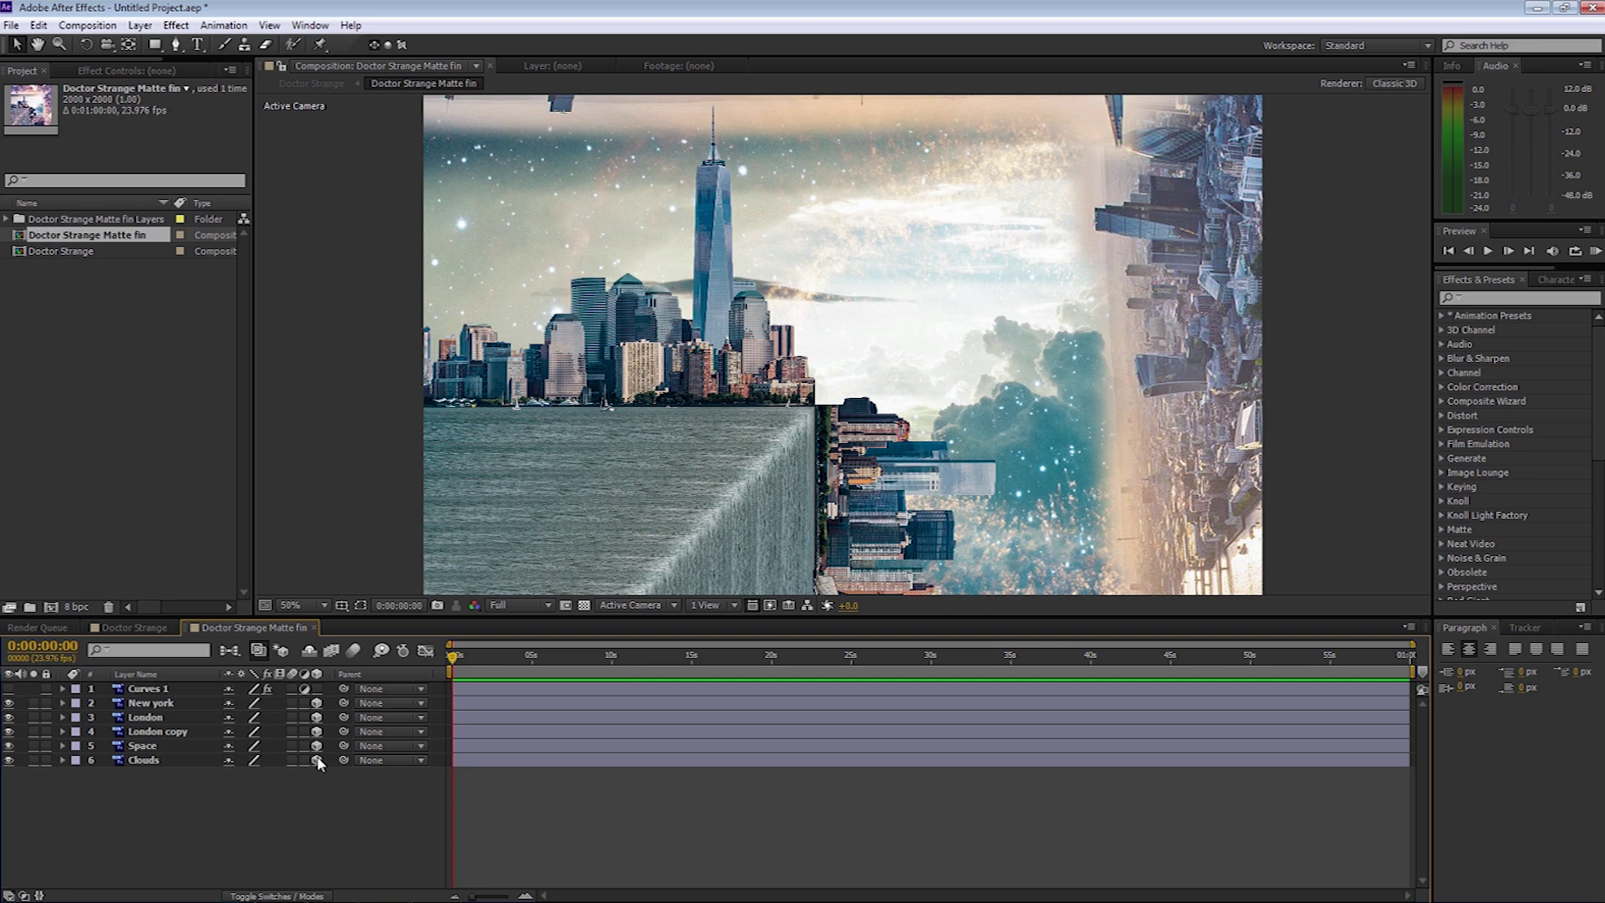
Step: Push the London, London copy, Space and Clouds layers back together along the Z axis, behind the New york layer
{"action": "left_click", "coordinate": [145, 721]}
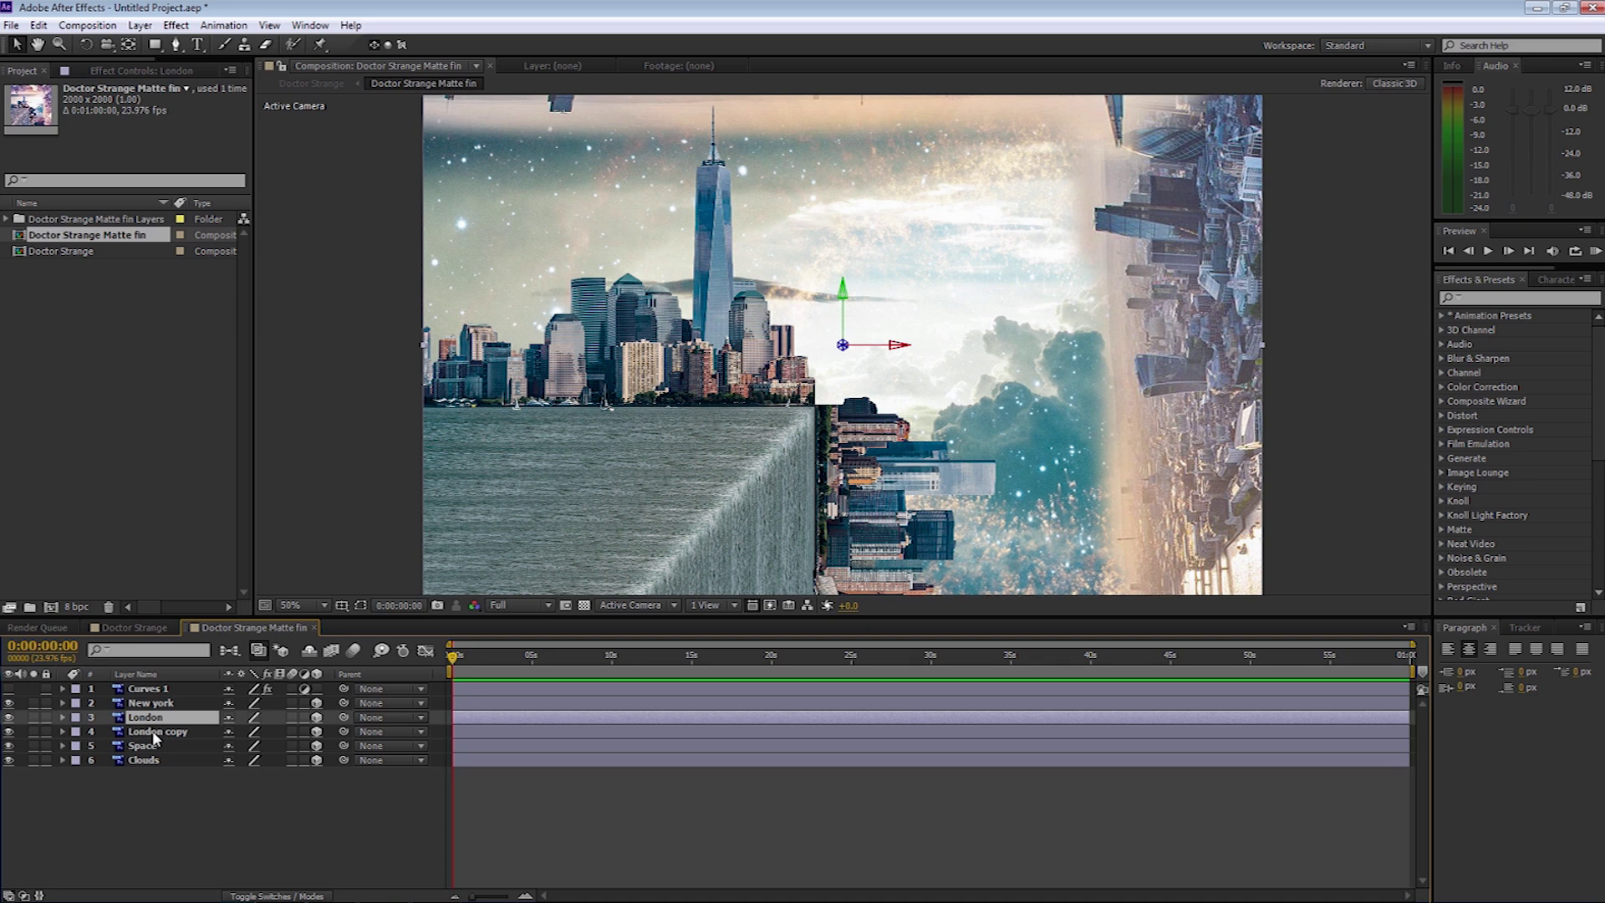
{"action": "left_click", "coordinate": [155, 734], "text": "shift"}
{"action": "left_click", "coordinate": [152, 750], "text": "shift"}
{"action": "left_click", "coordinate": [152, 762], "text": "shift"}
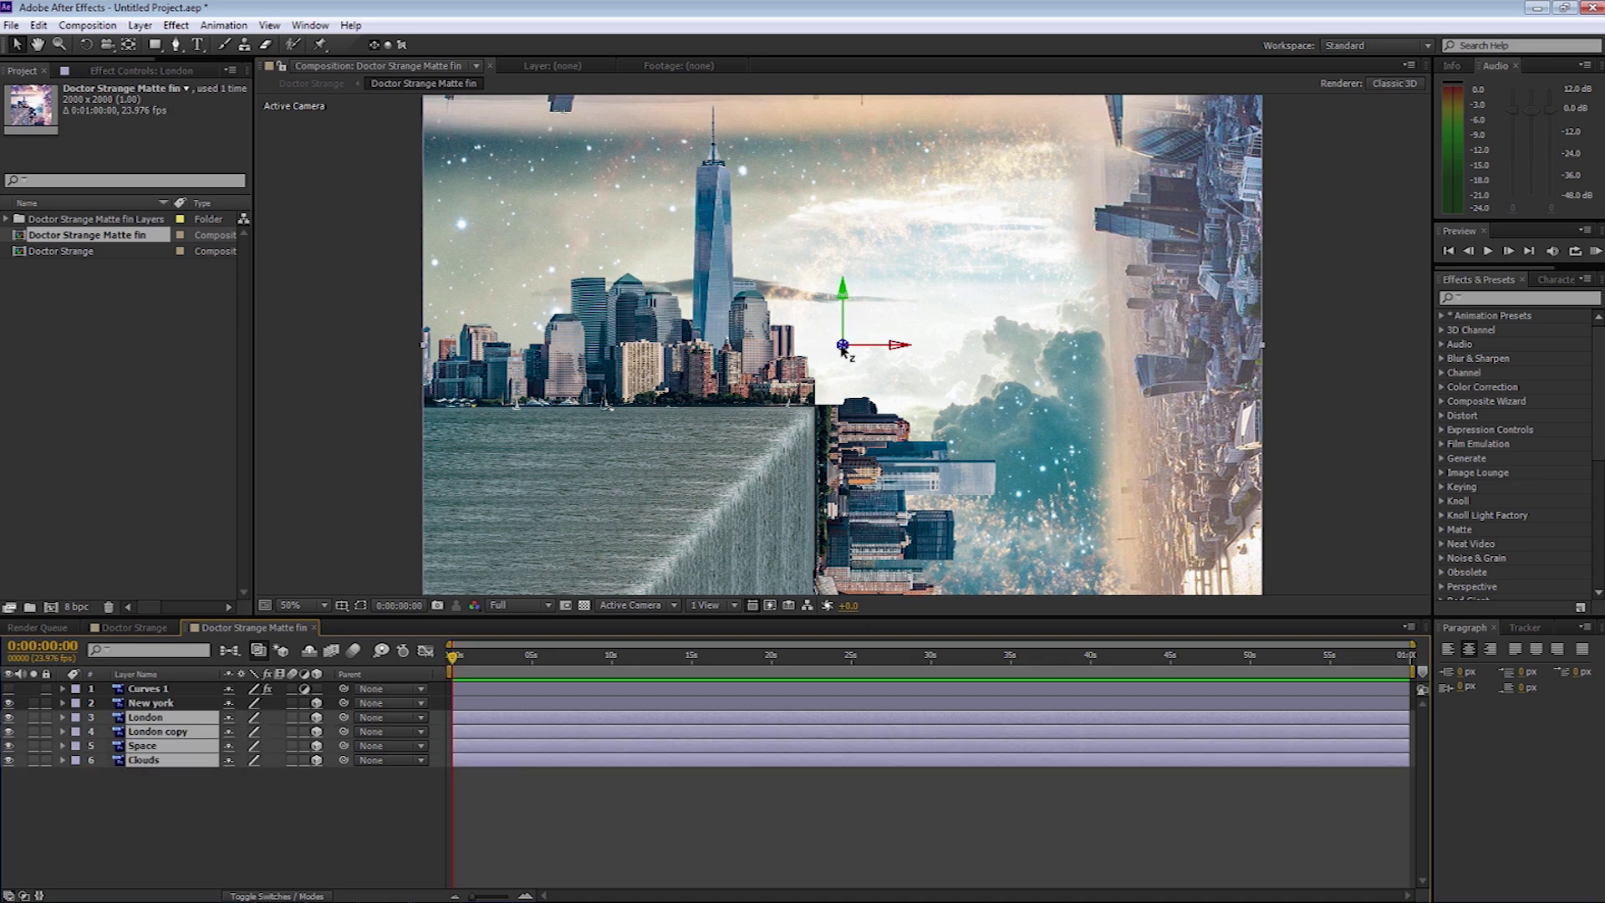
{"action": "left_click_drag", "start_coordinate": [844, 351], "coordinate": [717, 375]}
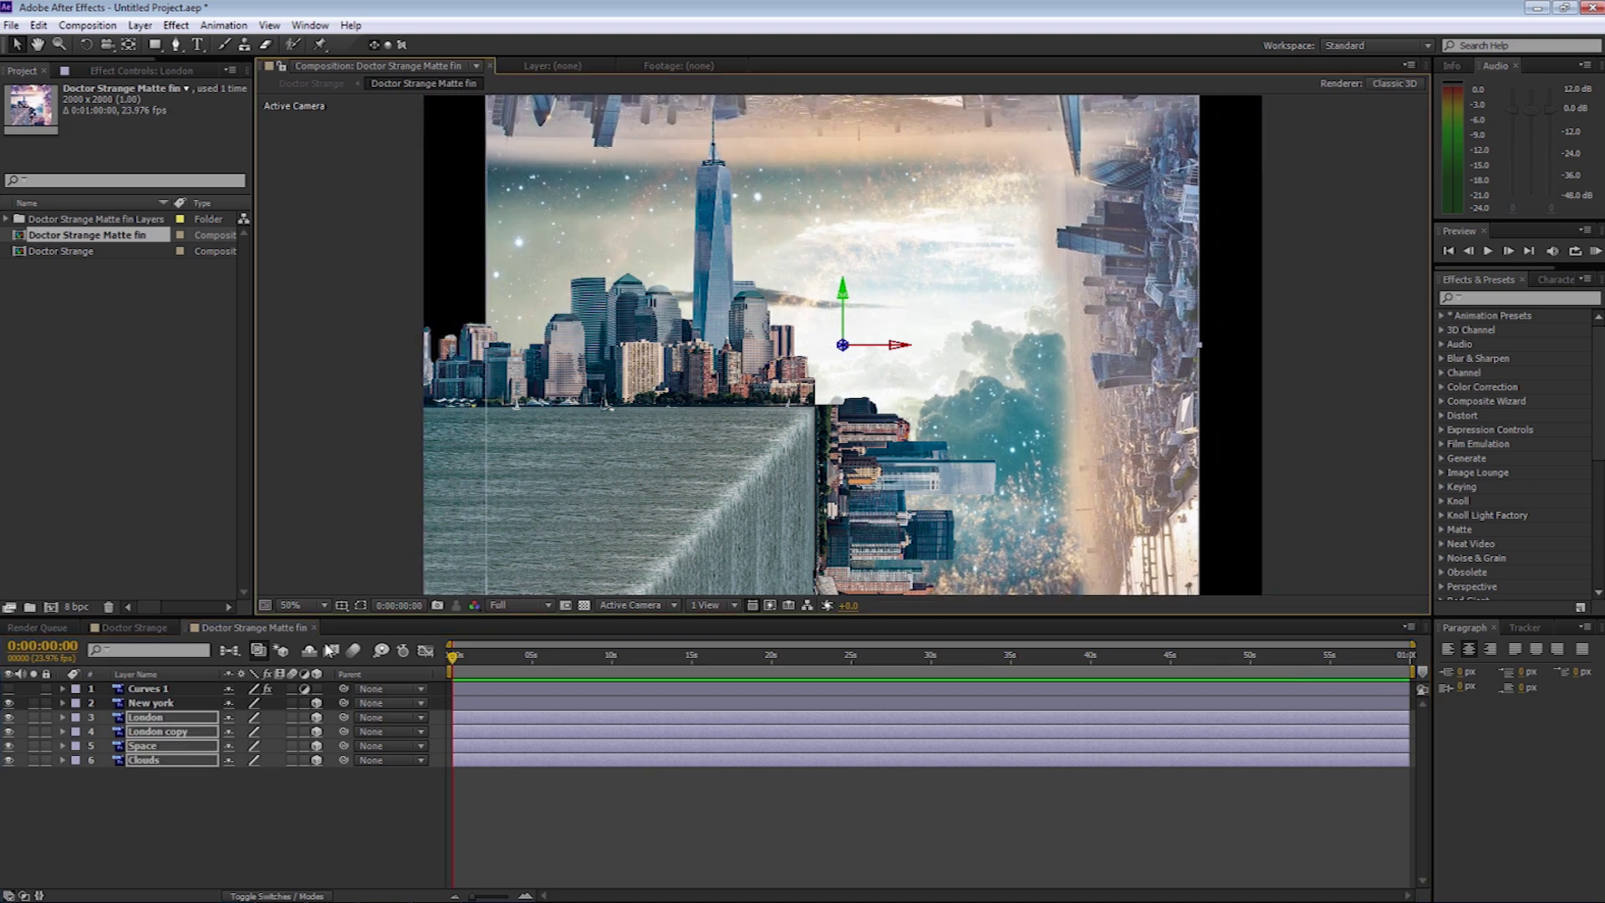
Step: Scale the London, London copy, Space and Clouds layers to 119% so they fill the frame
{"action": "key", "text": "s"}
{"action": "left_click_drag", "start_coordinate": [298, 734], "coordinate": [318, 732]}
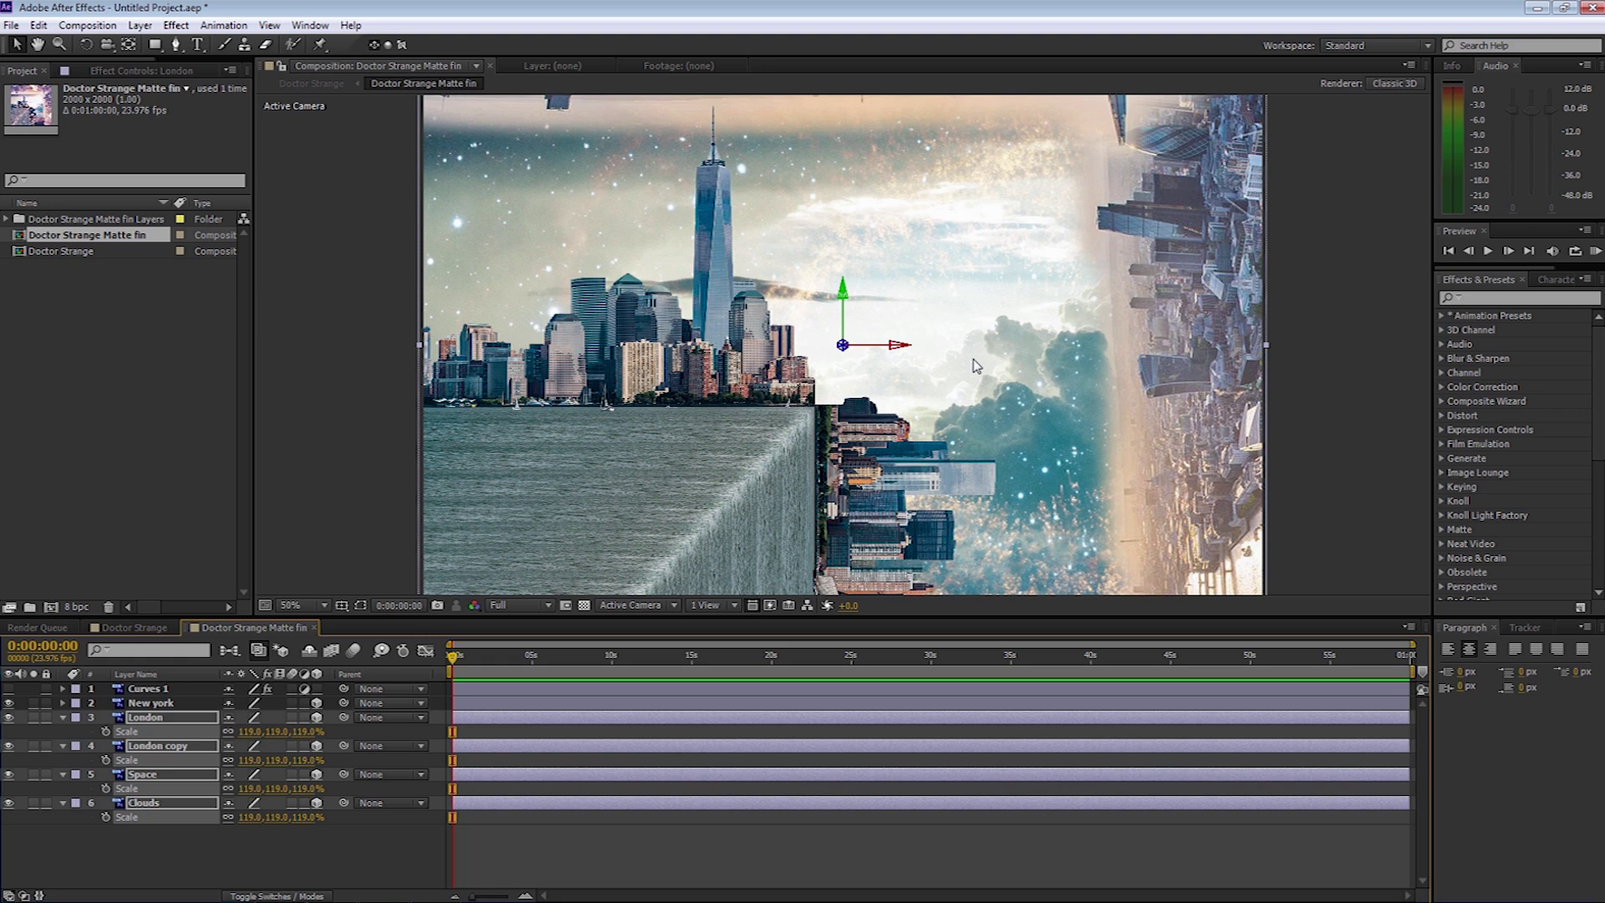
{"action": "key", "text": "s"}
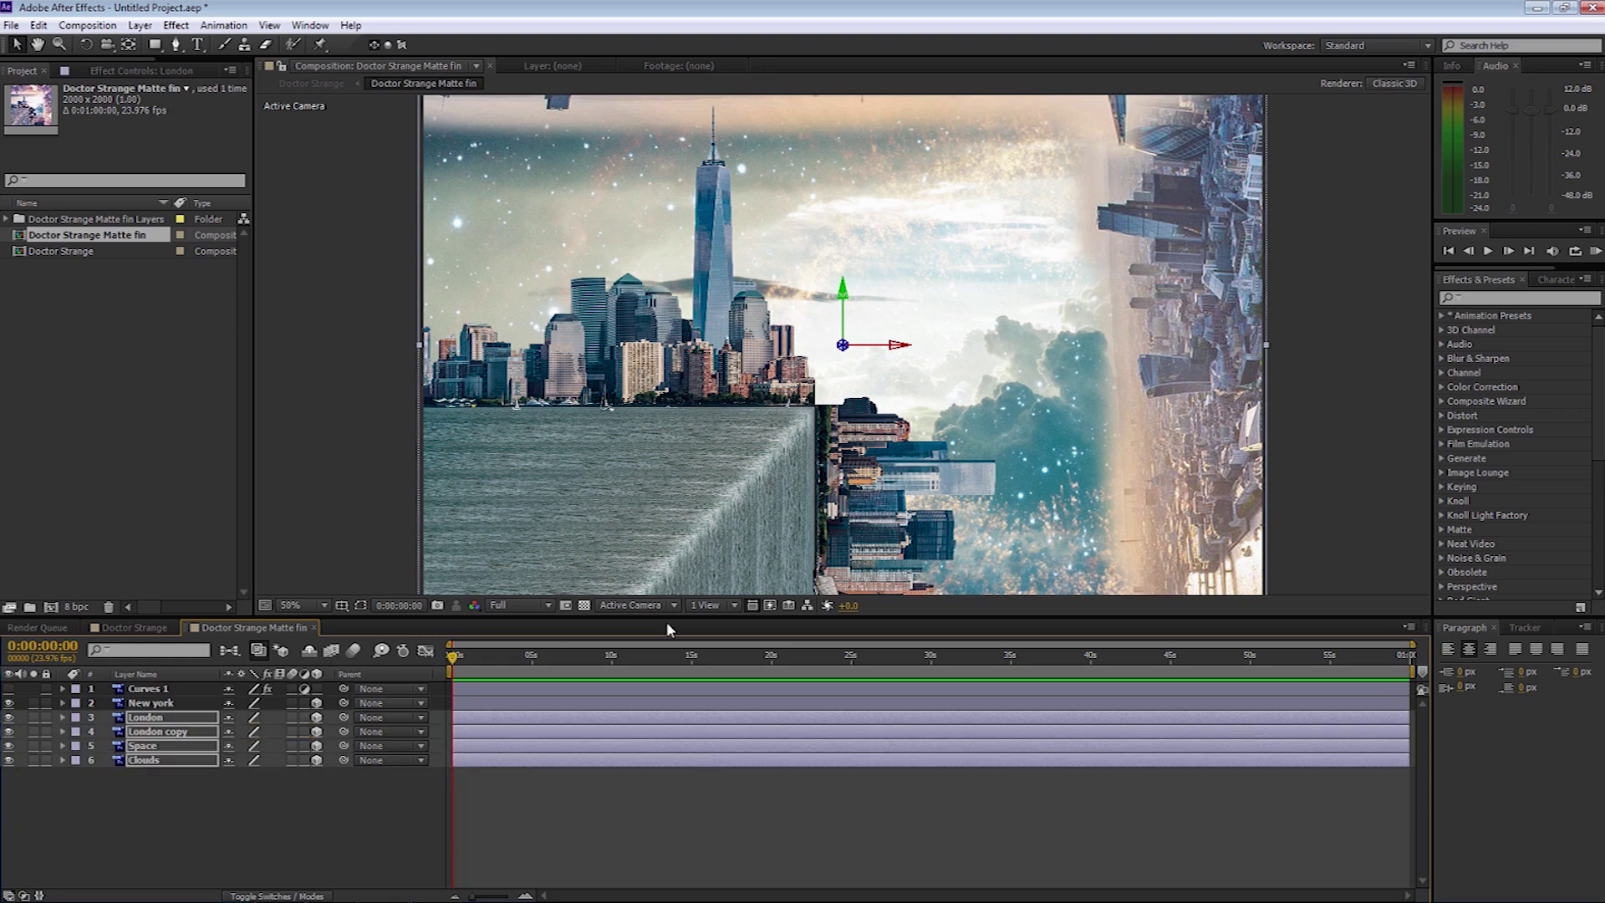
Step: Examine the depth spacing of the layers in the four-view layout, then return to a single view
{"action": "left_click", "coordinate": [707, 606]}
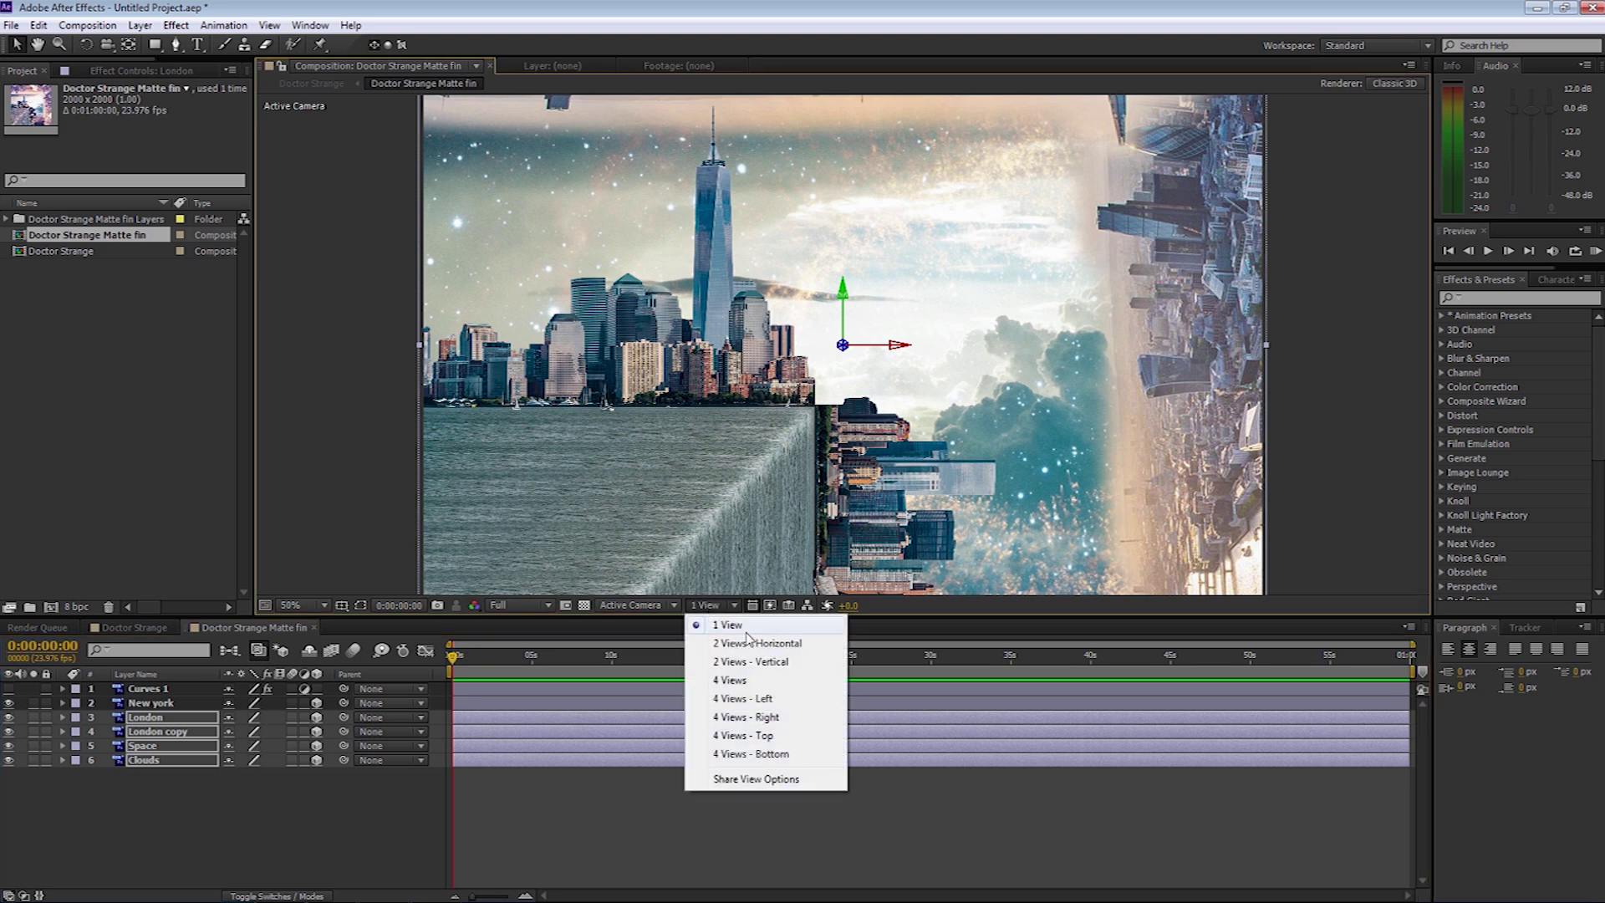
{"action": "left_click", "coordinate": [766, 682]}
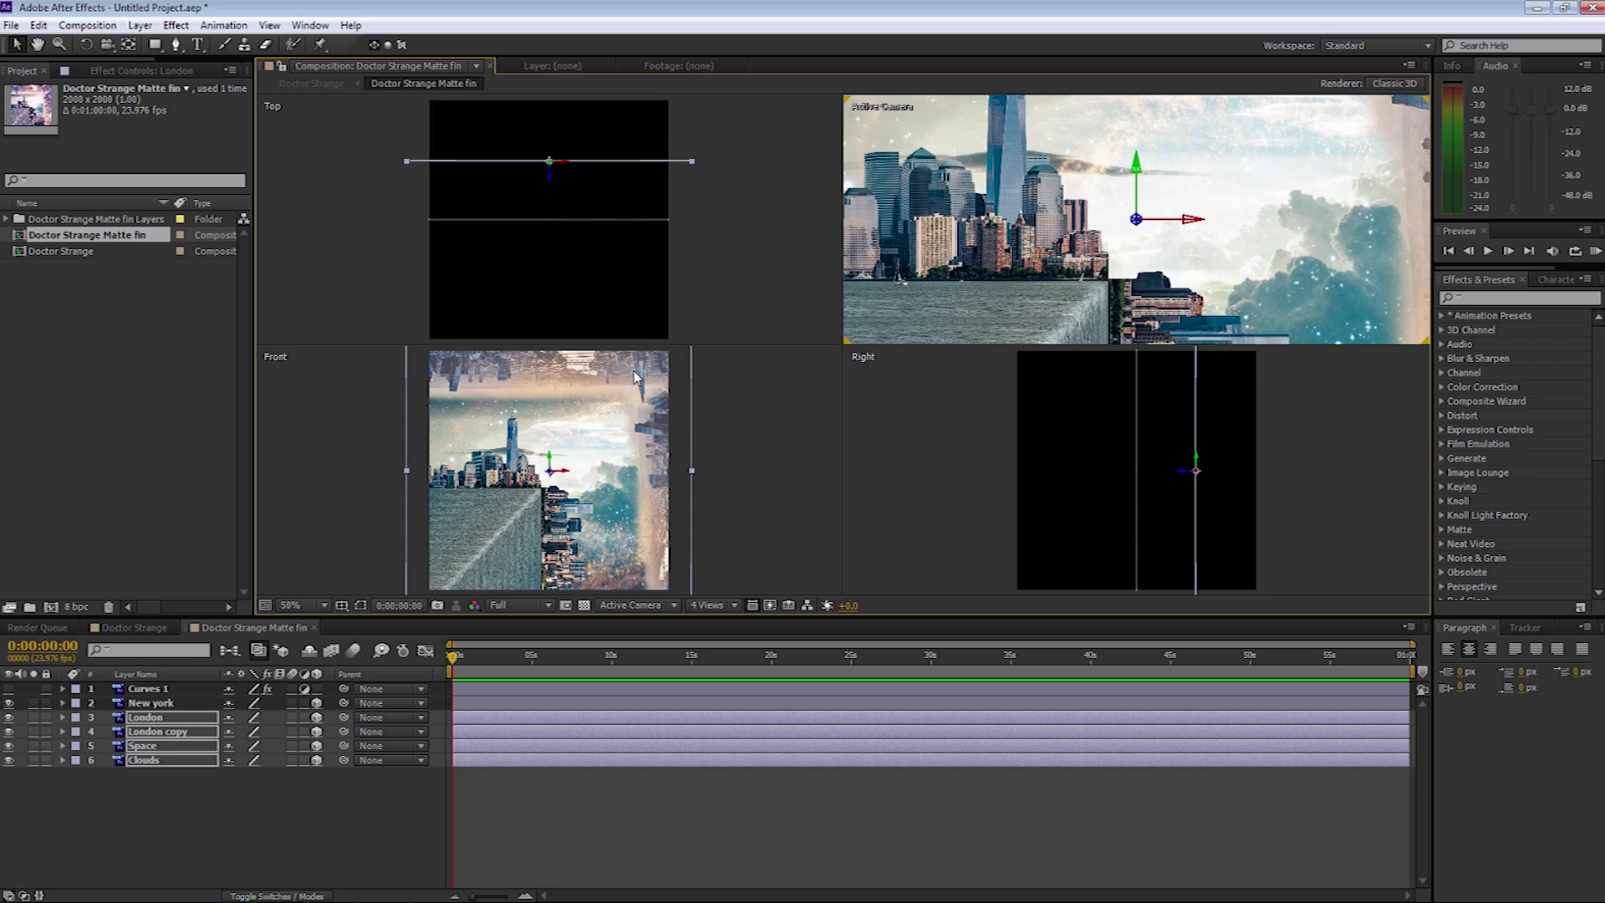
{"action": "left_click", "coordinate": [735, 605]}
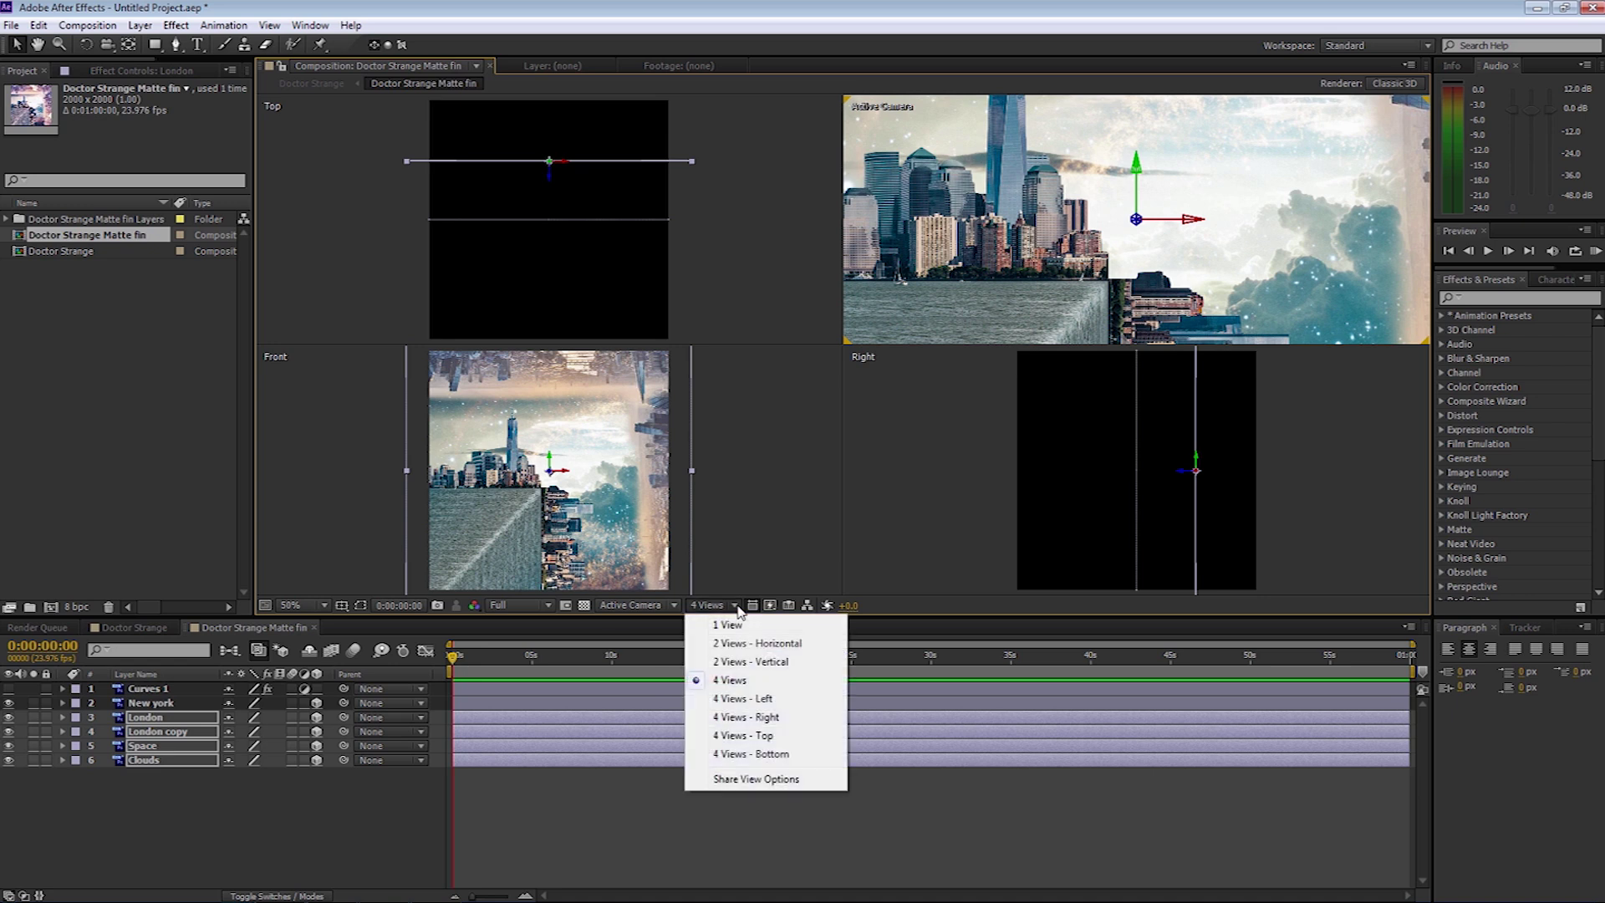
{"action": "left_click", "coordinate": [733, 624]}
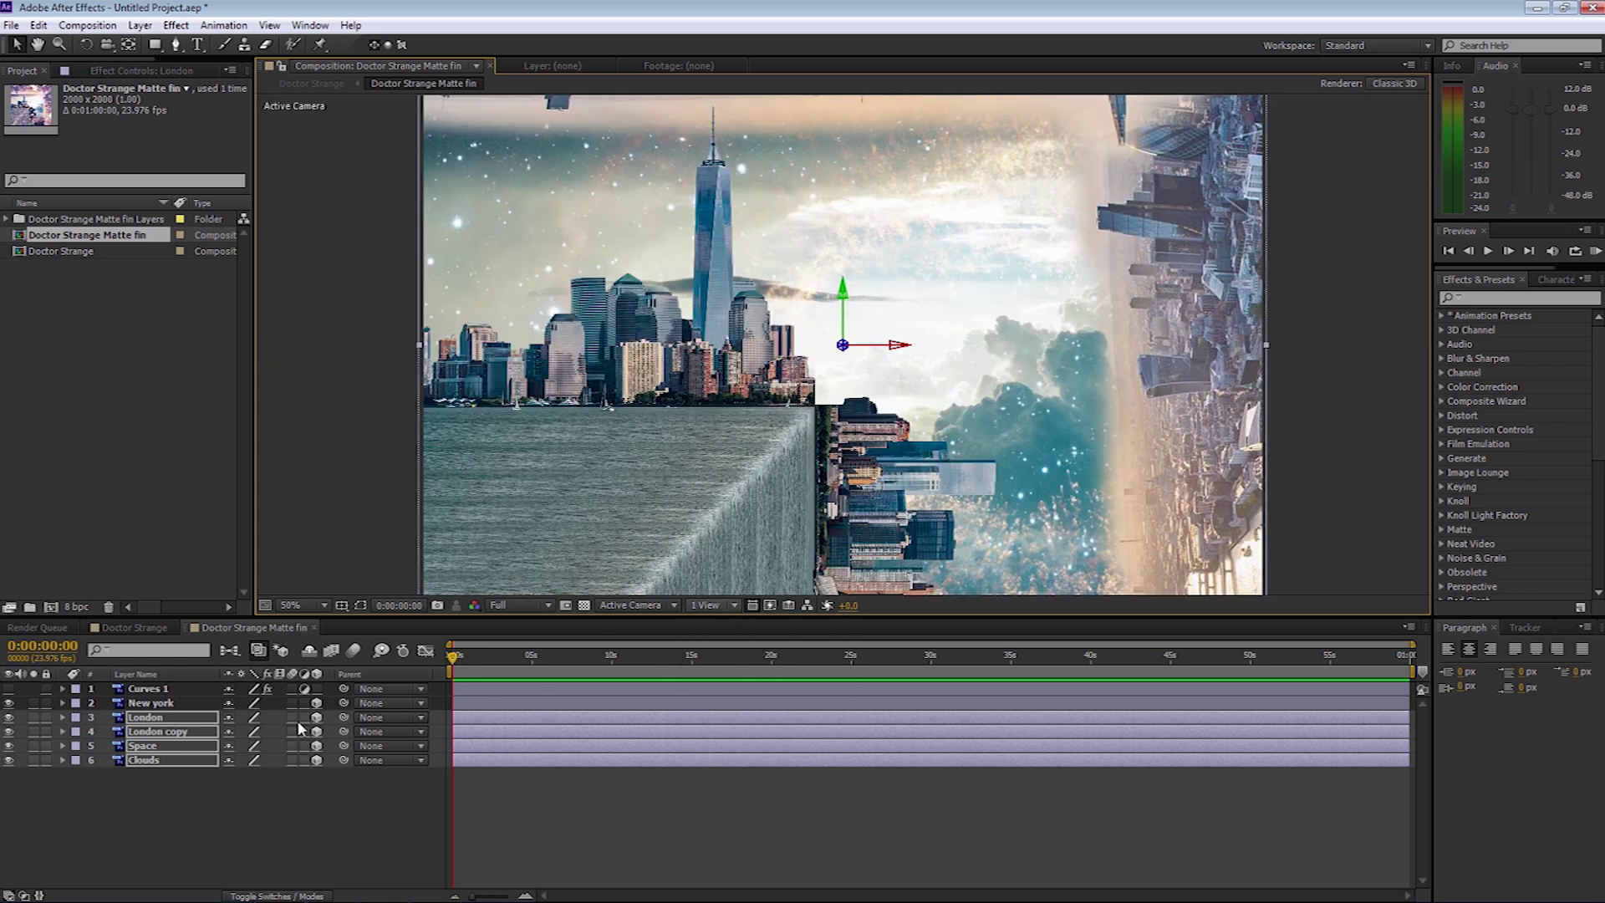
Step: Shift the New york layer slightly left and toward the viewer, and check the framing in the Doctor Strange composition
{"action": "left_click", "coordinate": [158, 703]}
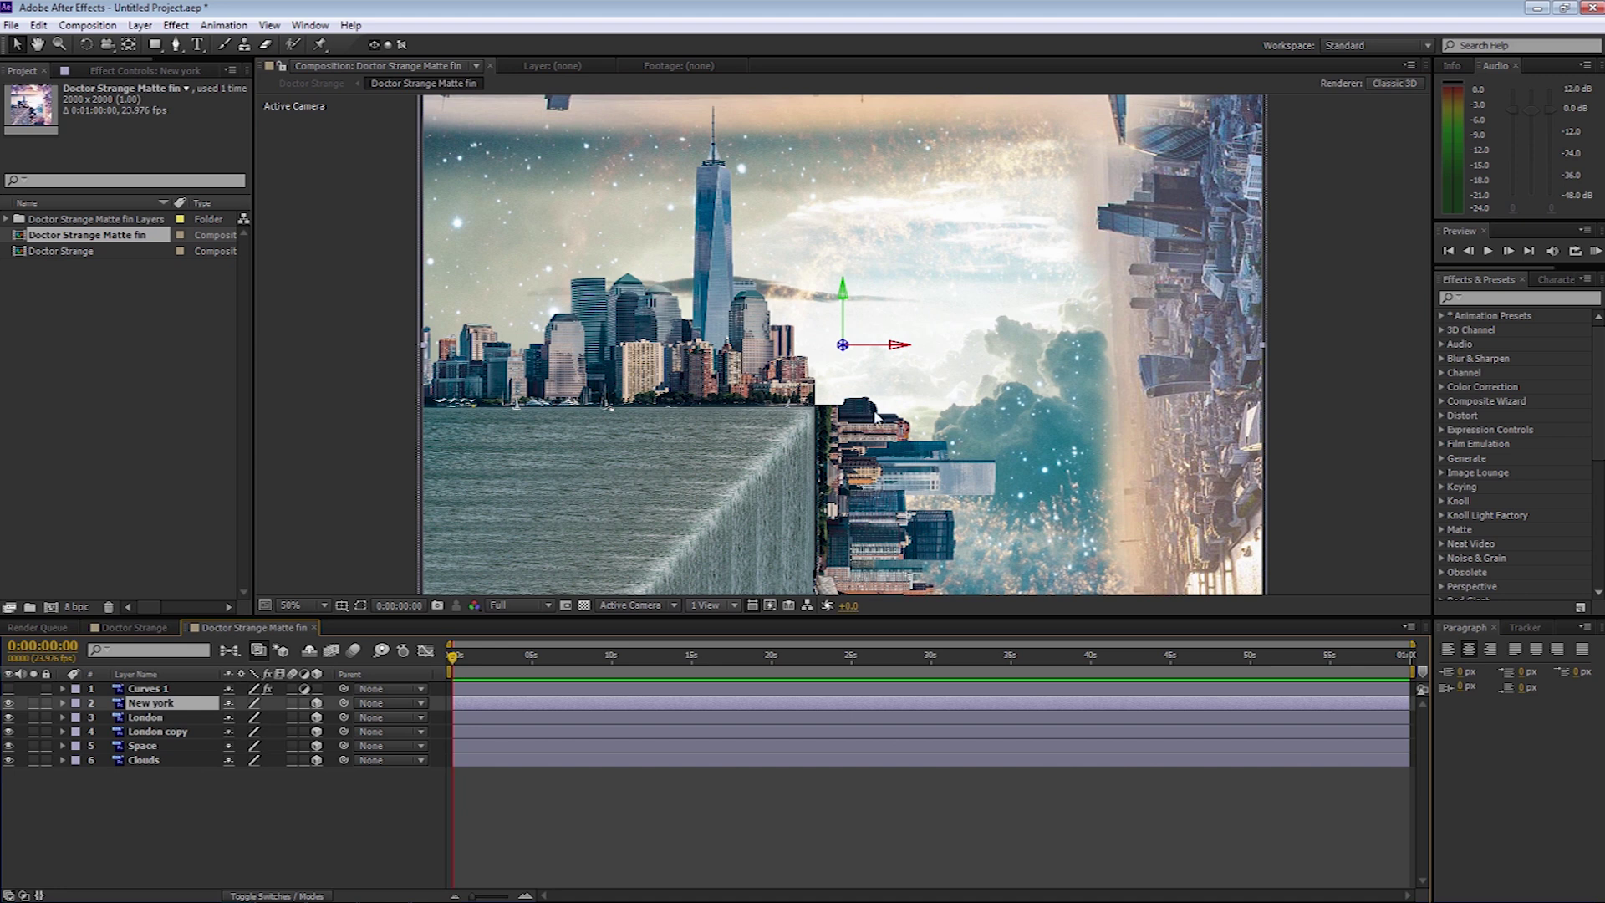
{"action": "mouse_move", "coordinate": [878, 345]}
{"action": "left_mouse_down"}
{"action": "mouse_move", "coordinate": [905, 344]}
{"action": "mouse_move", "coordinate": [861, 361]}
{"action": "left_mouse_up"}
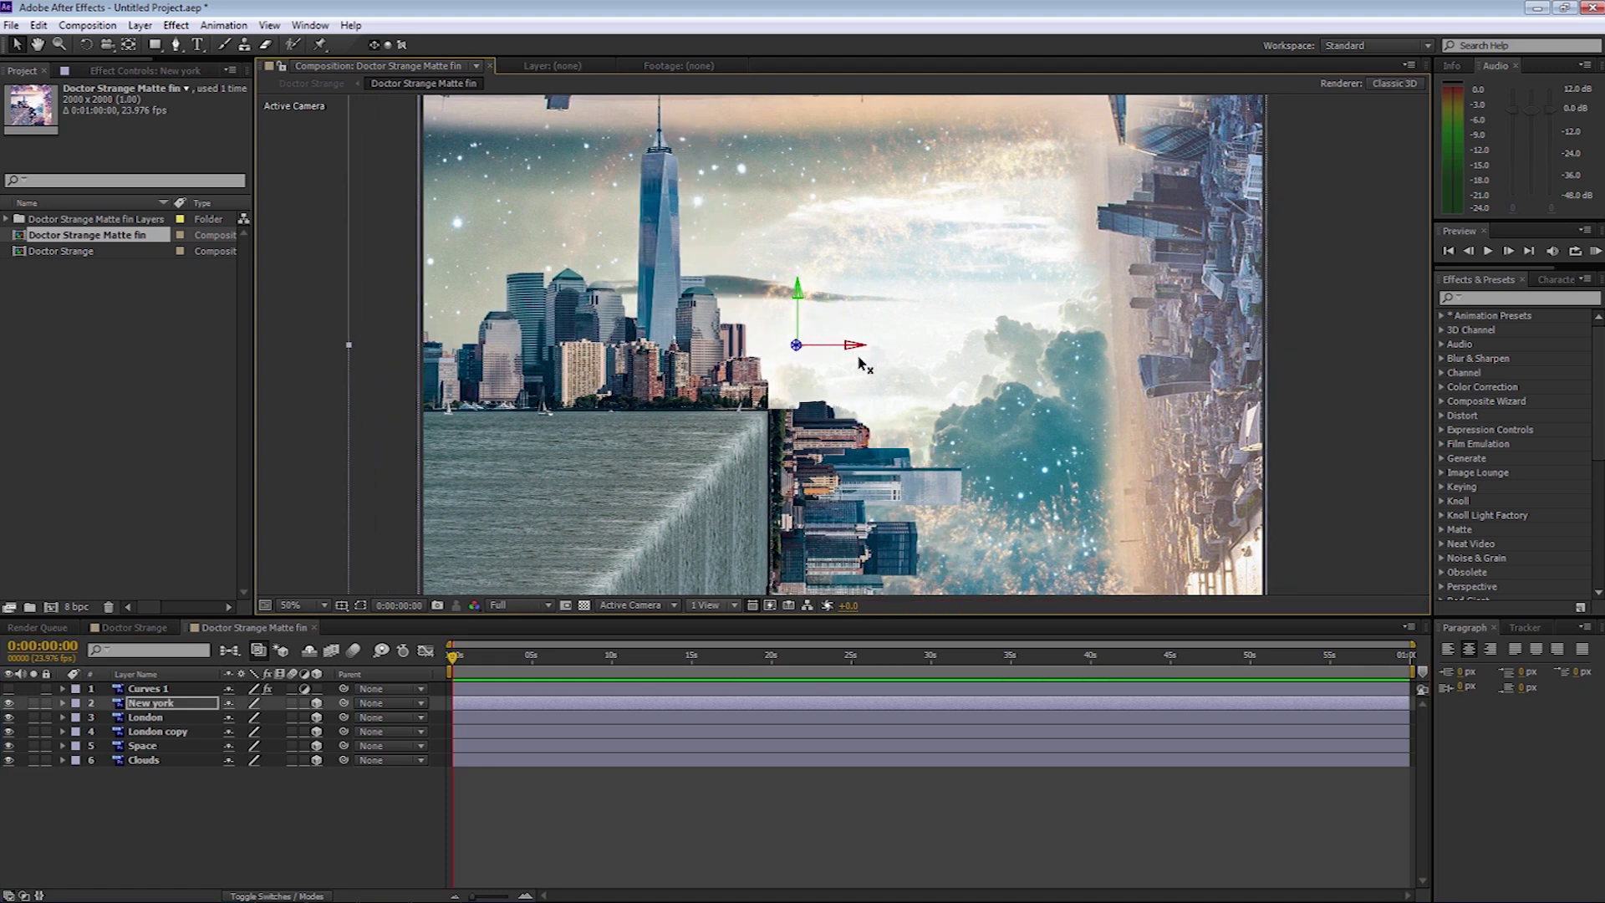
{"action": "left_click", "coordinate": [130, 627]}
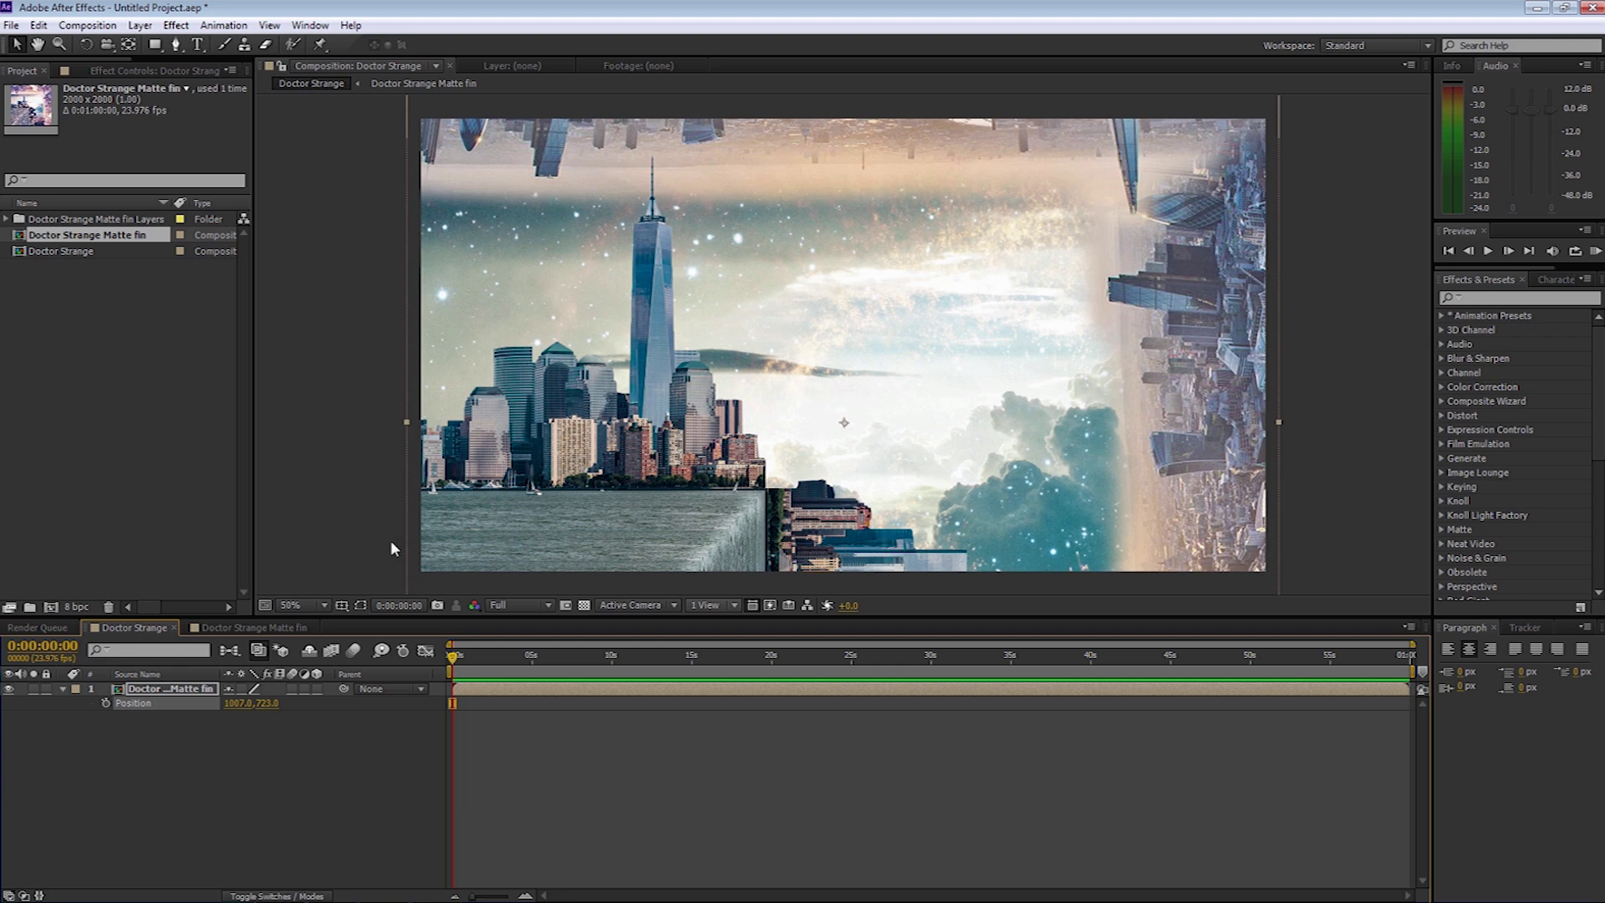
{"action": "left_click", "coordinate": [269, 627]}
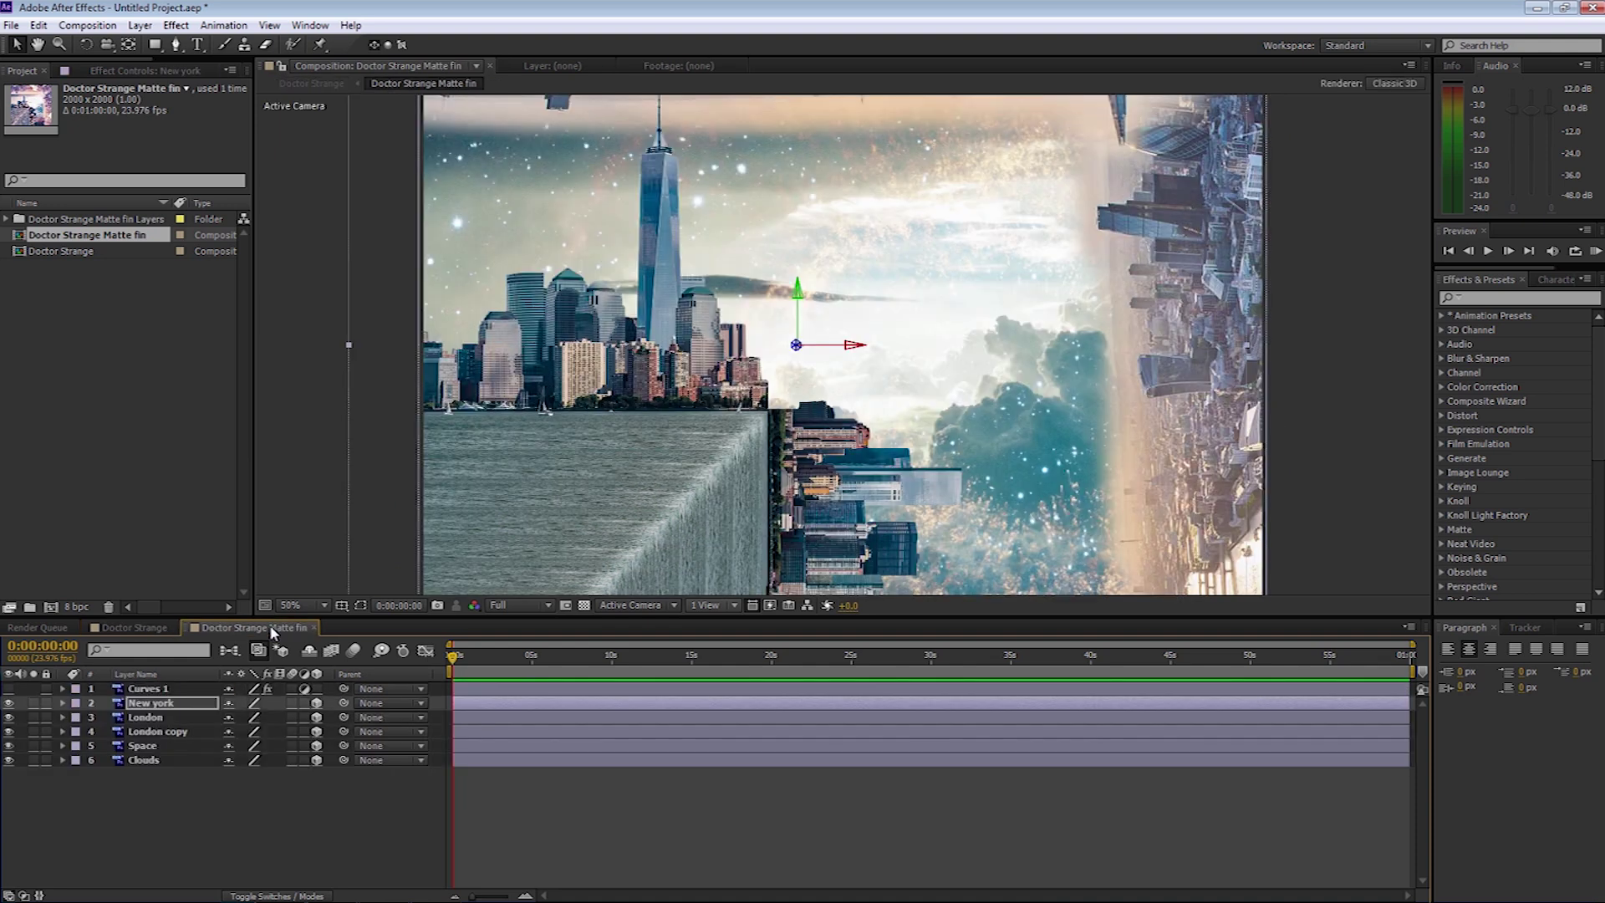
Step: Add a one-node camera with the 35mm preset to the Doctor Strange Matte fin composition
{"action": "left_click", "coordinate": [139, 26]}
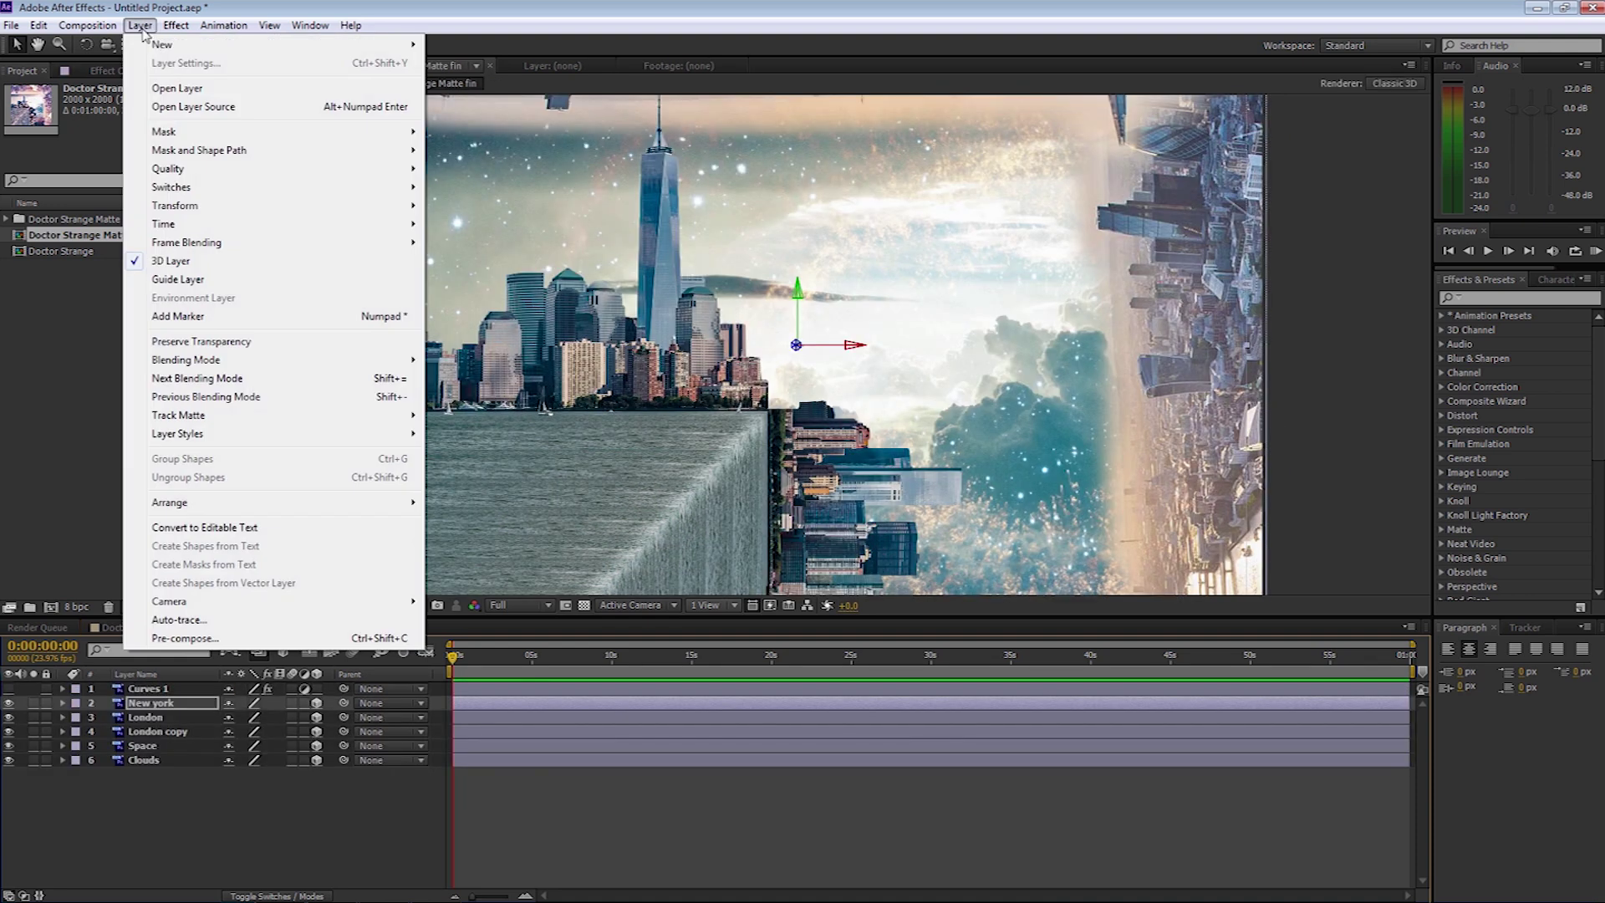
{"action": "mouse_move", "coordinate": [168, 45]}
{"action": "left_click", "coordinate": [498, 100]}
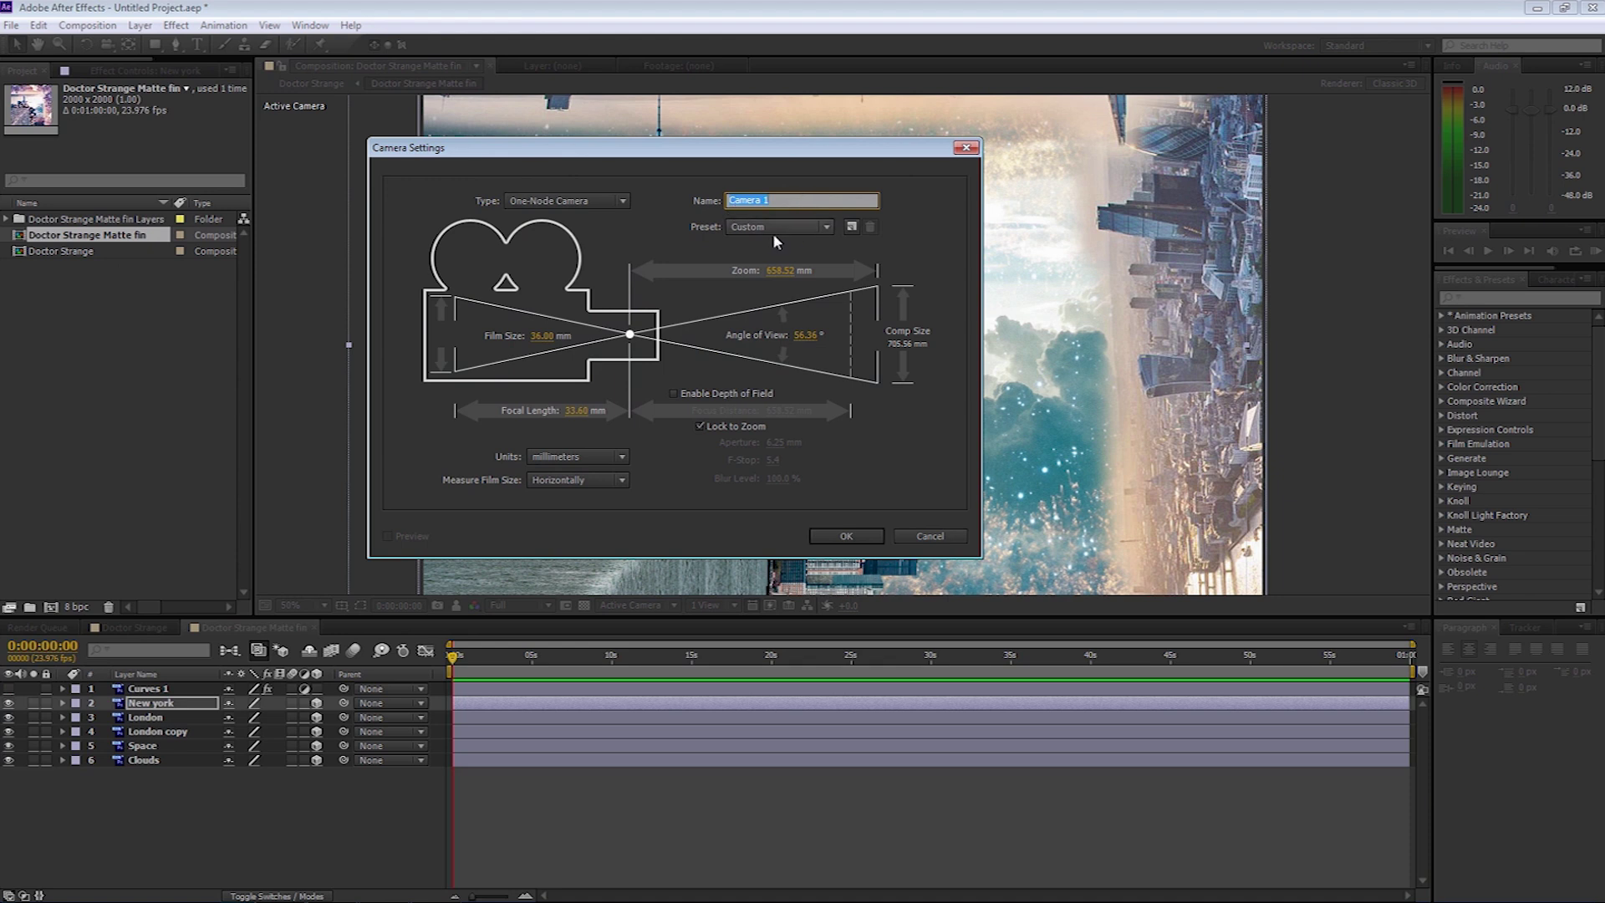
{"action": "left_click", "coordinate": [793, 231]}
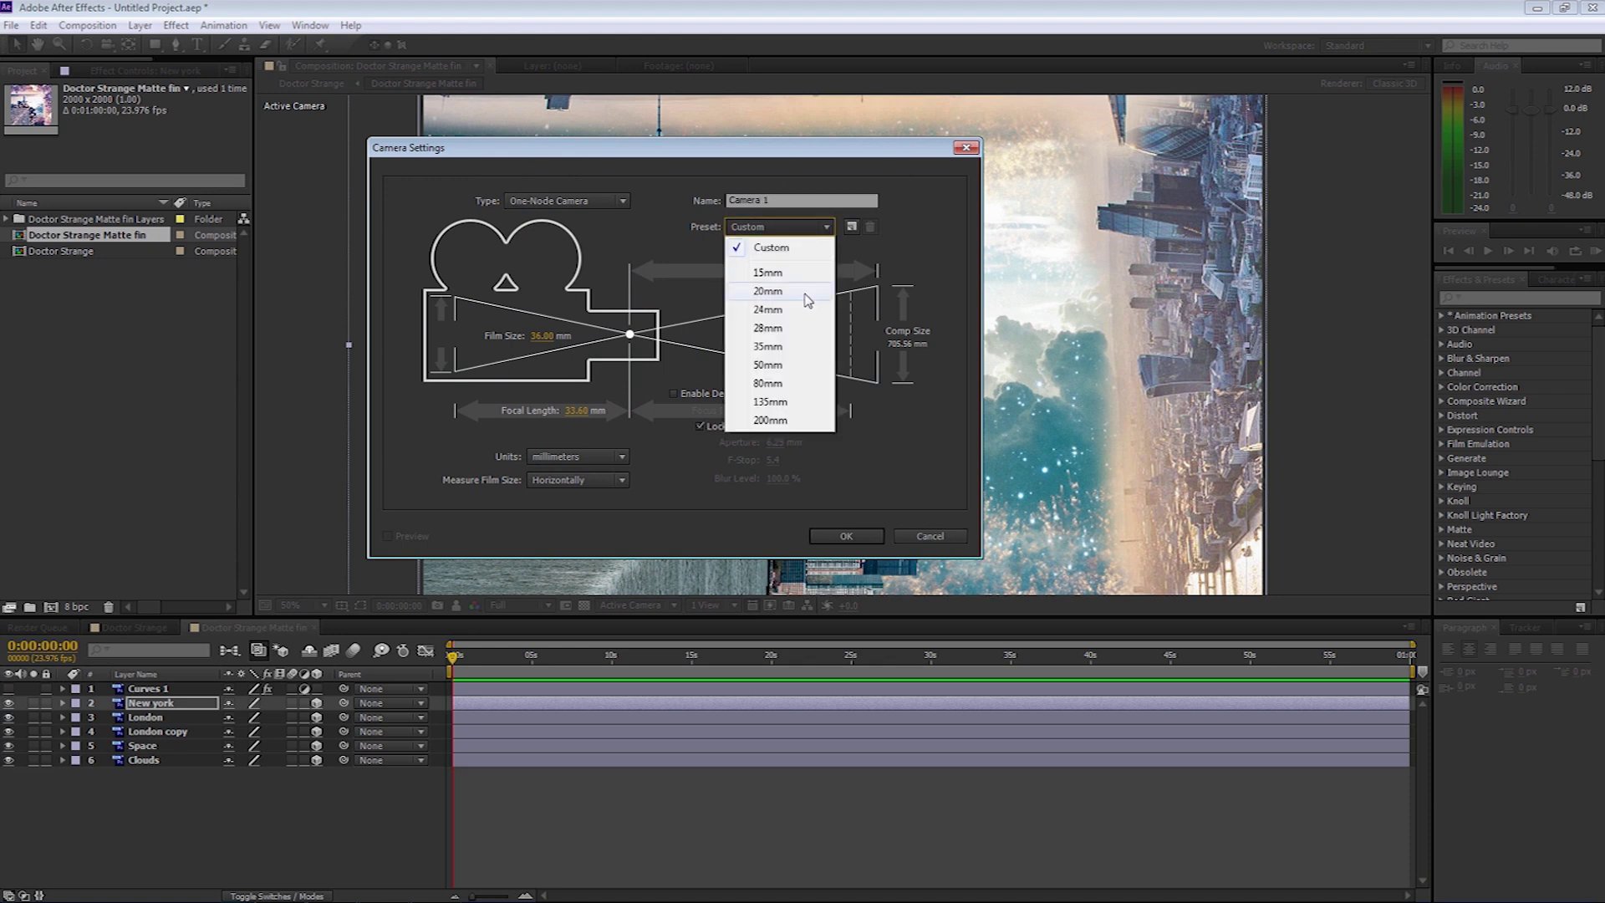
{"action": "left_click", "coordinate": [774, 347]}
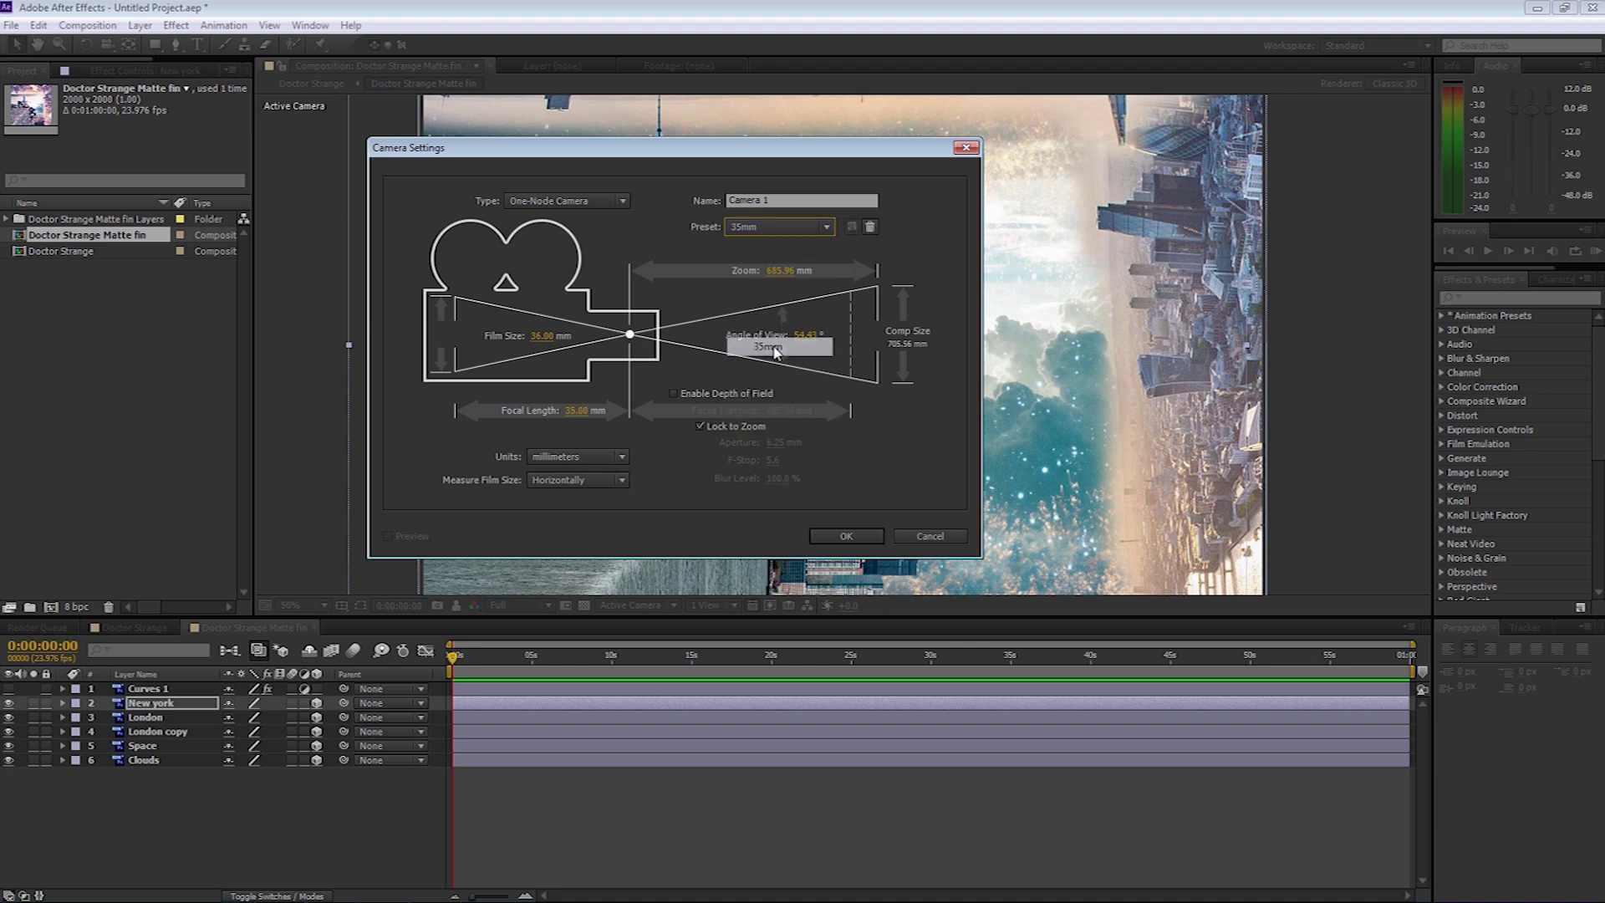
{"action": "left_click", "coordinate": [845, 536]}
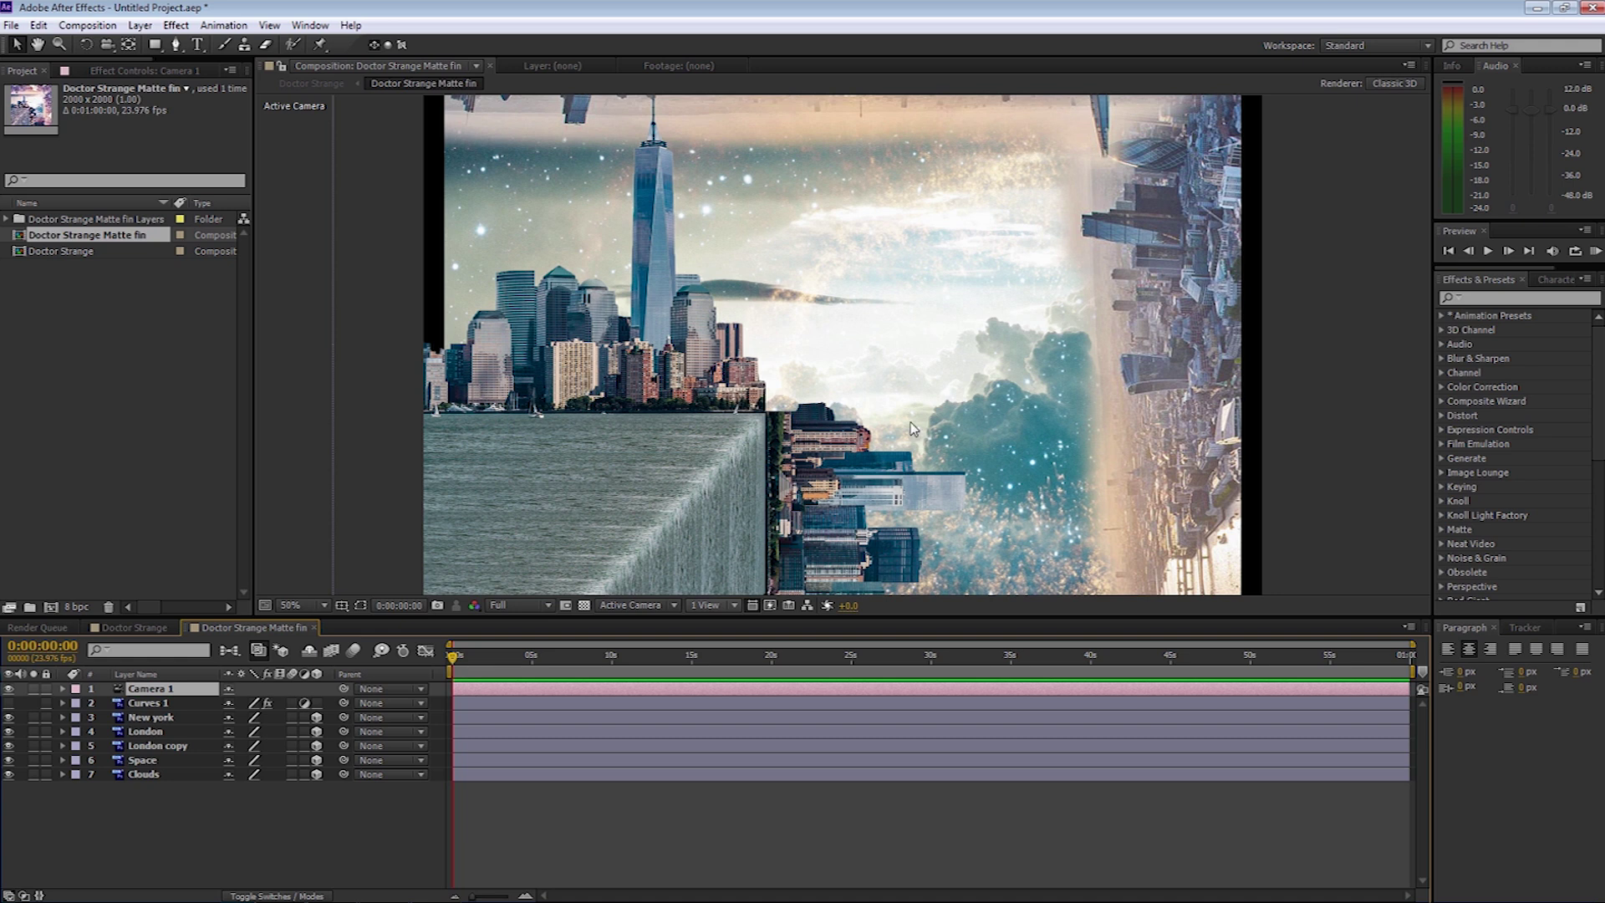
Step: Scale the London, London copy, Space and Clouds layers to 131% to cover the black edges, and collapse their properties
{"action": "left_click", "coordinate": [147, 729]}
{"action": "left_click", "coordinate": [141, 776], "text": "shift"}
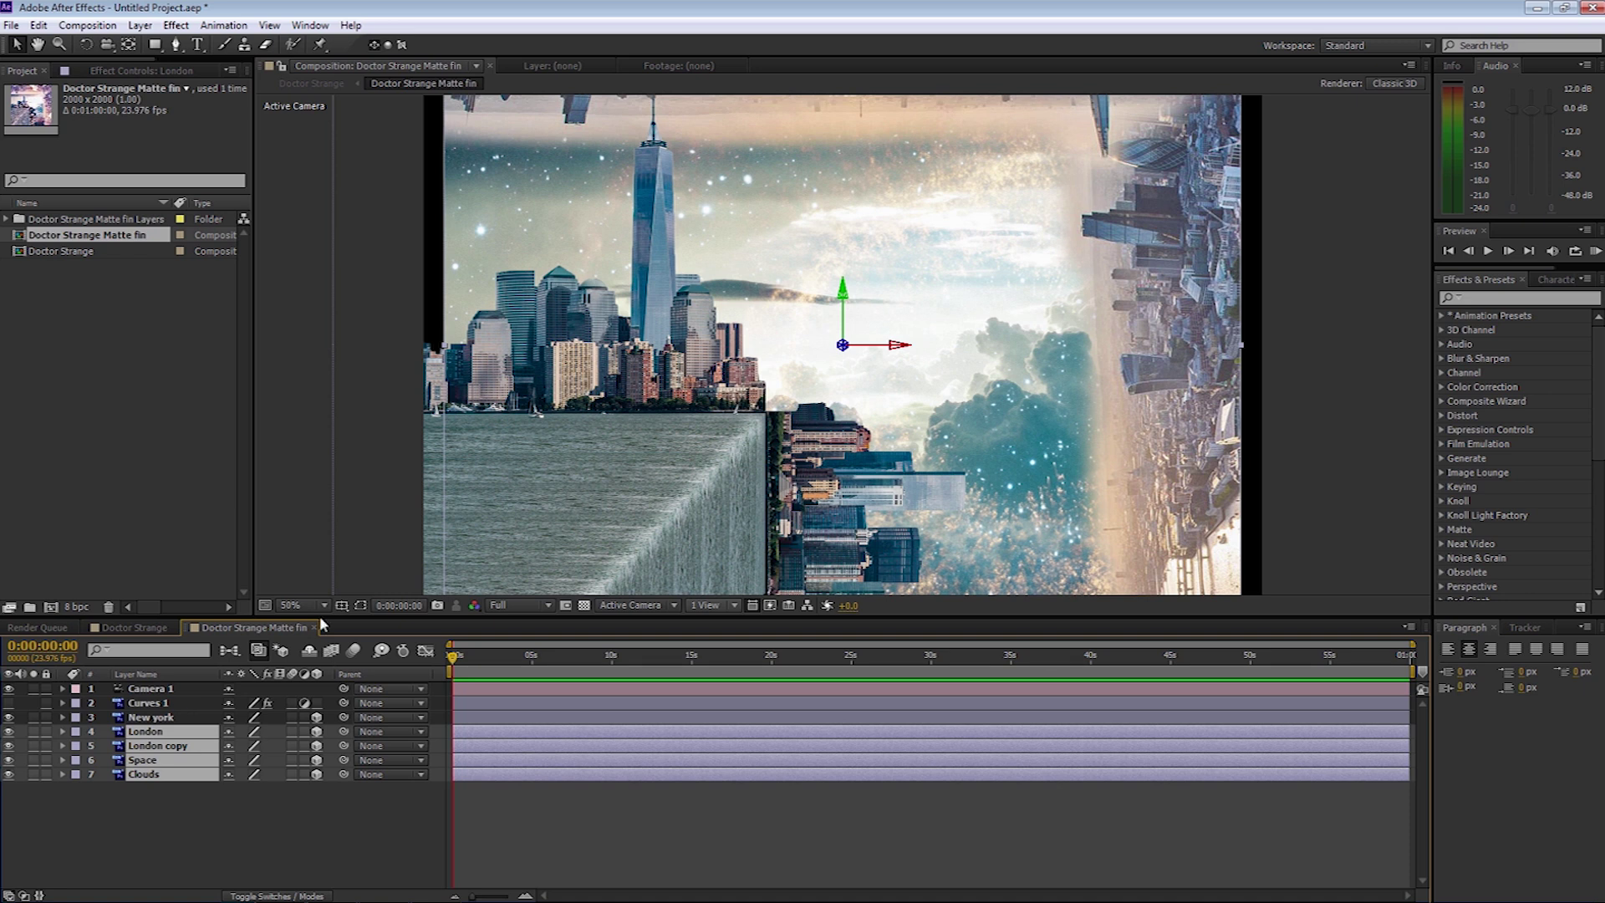
{"action": "key", "text": "s"}
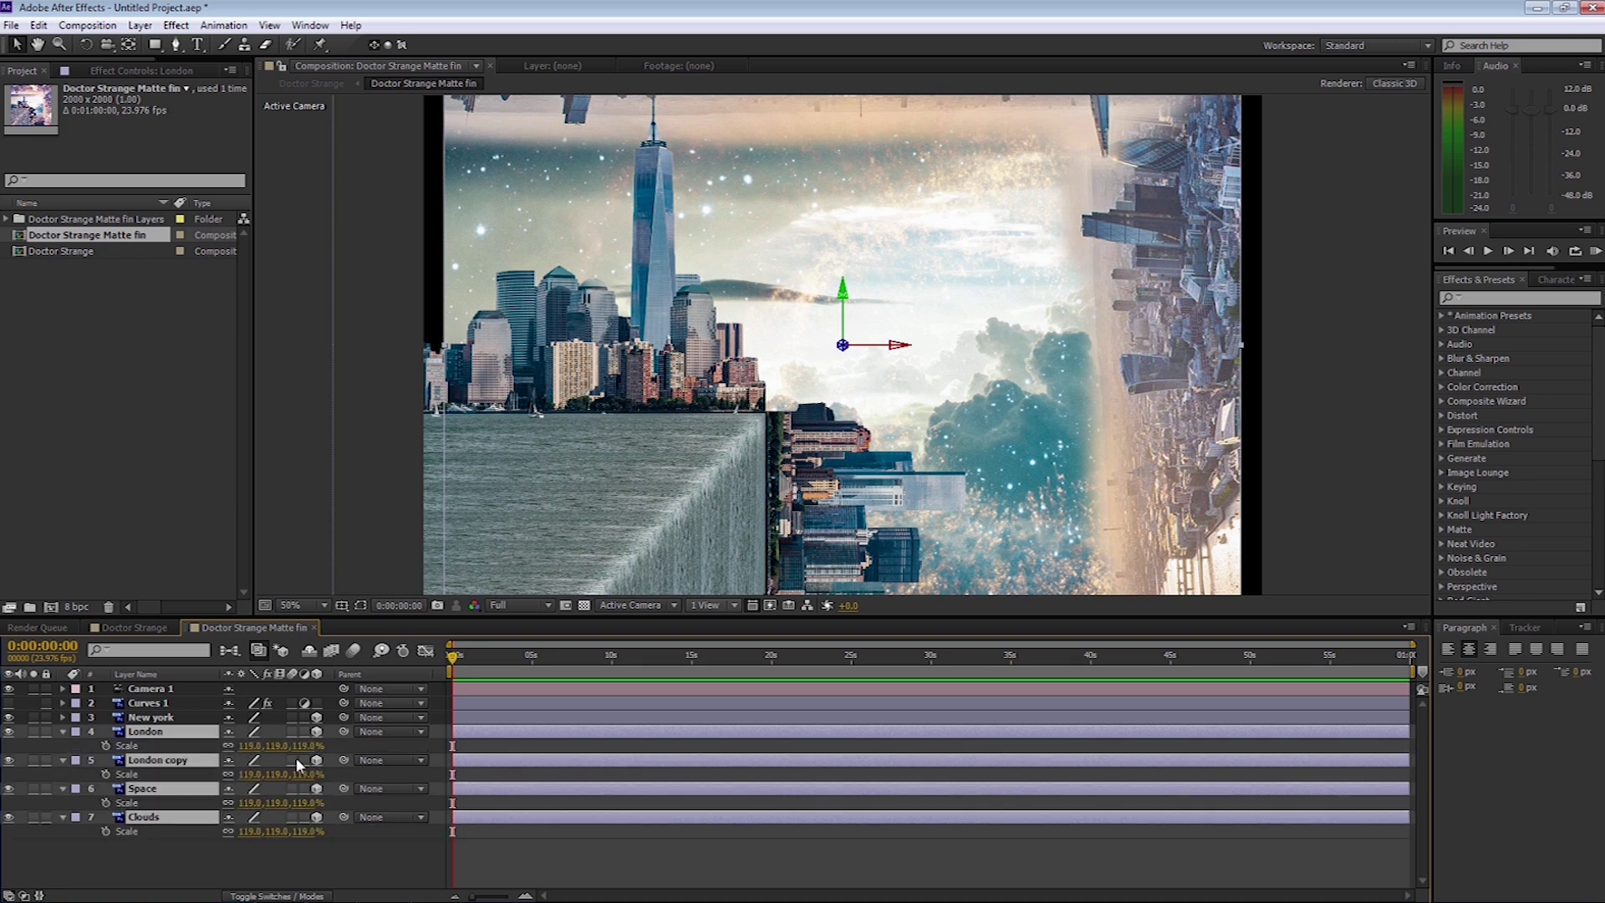
{"action": "left_click_drag", "start_coordinate": [308, 743], "coordinate": [308, 745]}
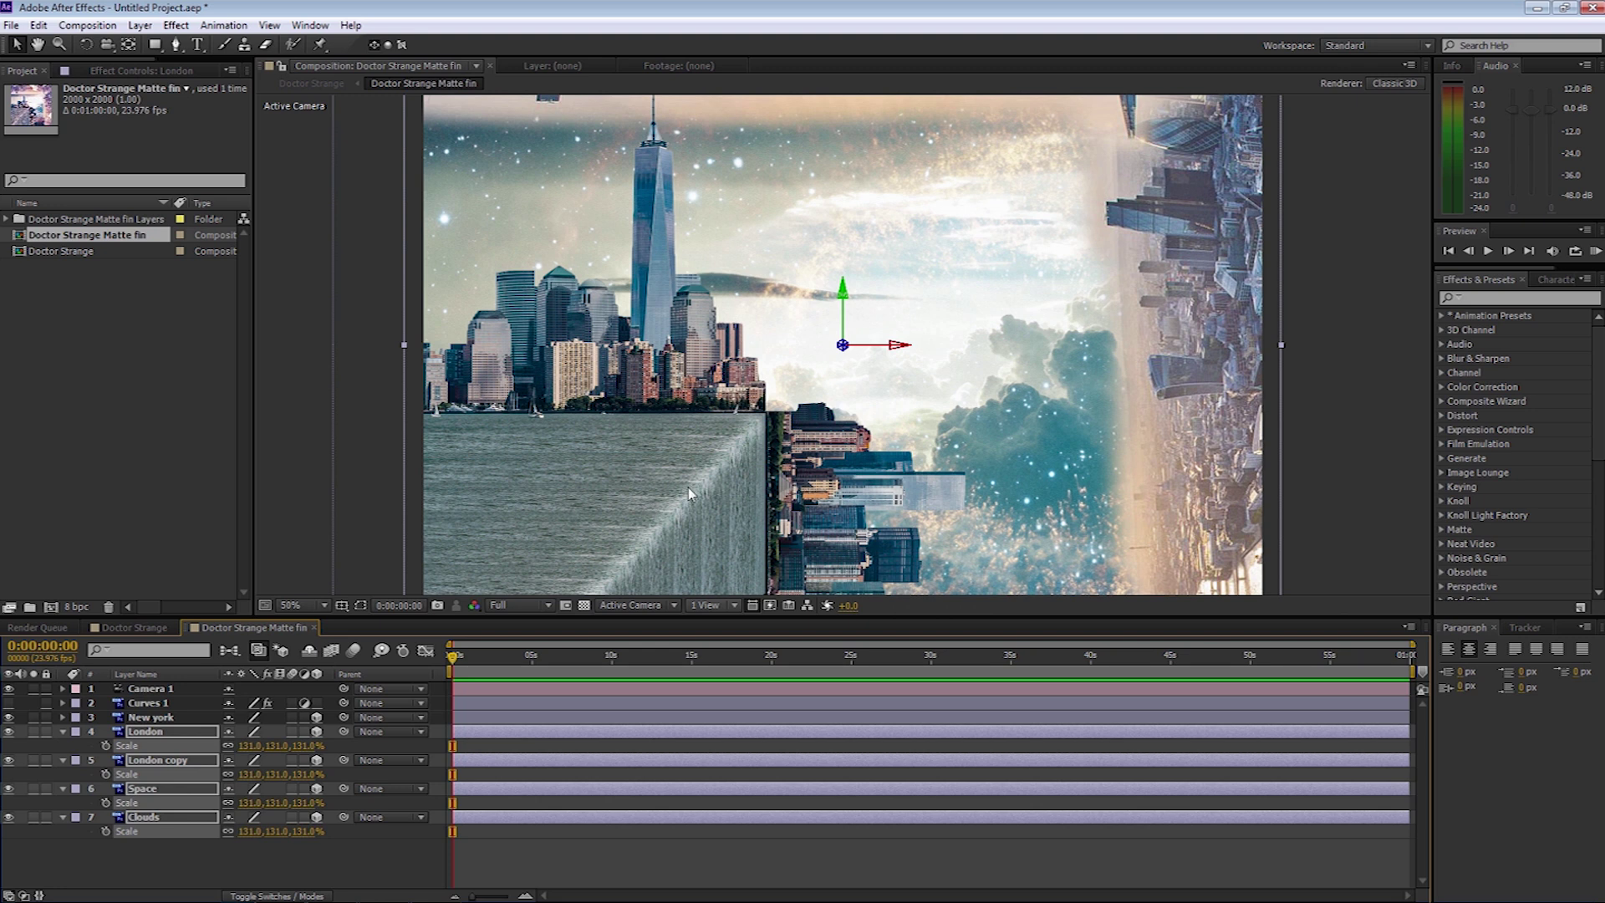
{"action": "left_click", "coordinate": [64, 732]}
{"action": "left_click", "coordinate": [64, 758]}
{"action": "left_click", "coordinate": [63, 739]}
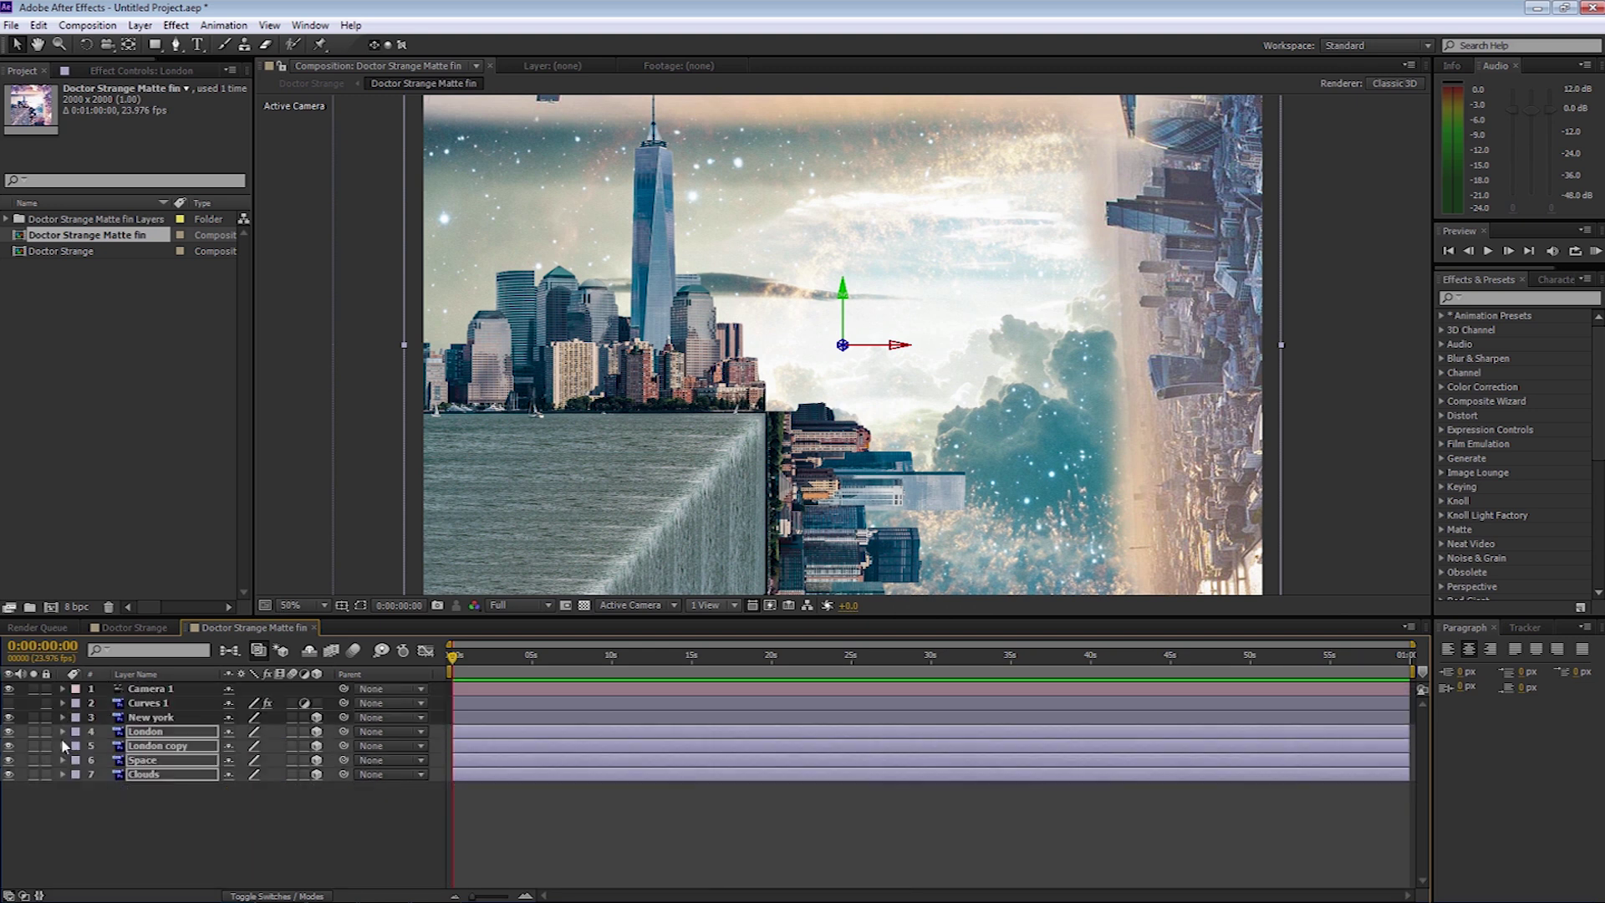
Step: Import Ocean Fall.jpg and add it directly above the New york layer as a 3D layer
{"action": "left_click", "coordinate": [157, 827]}
{"action": "left_click", "coordinate": [149, 691]}
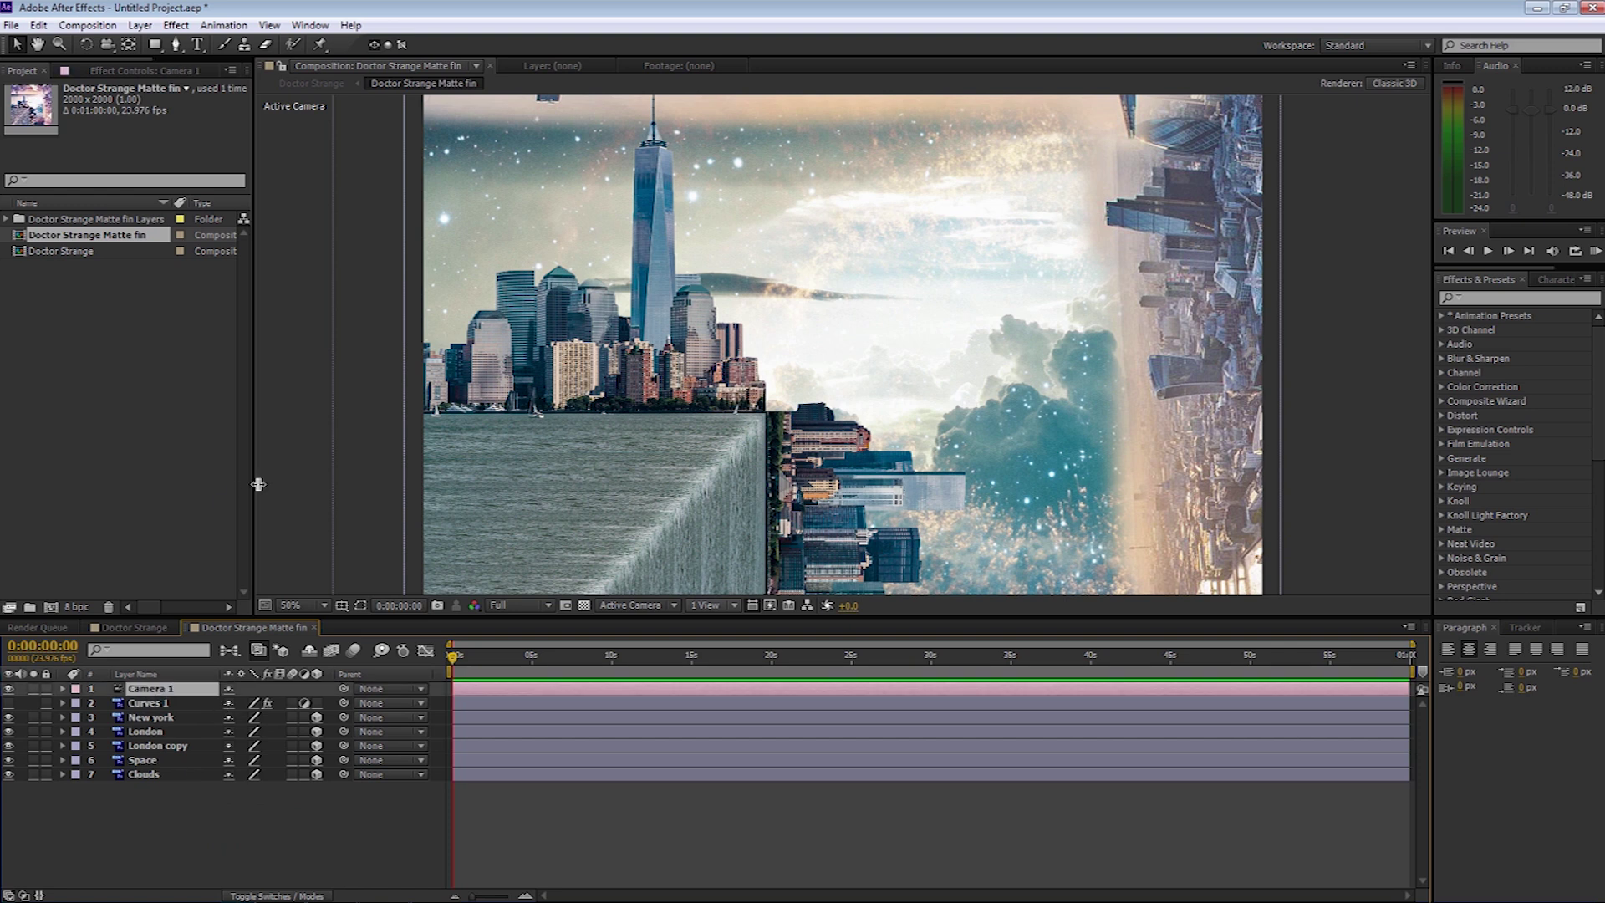
{"action": "double_click", "coordinate": [77, 303]}
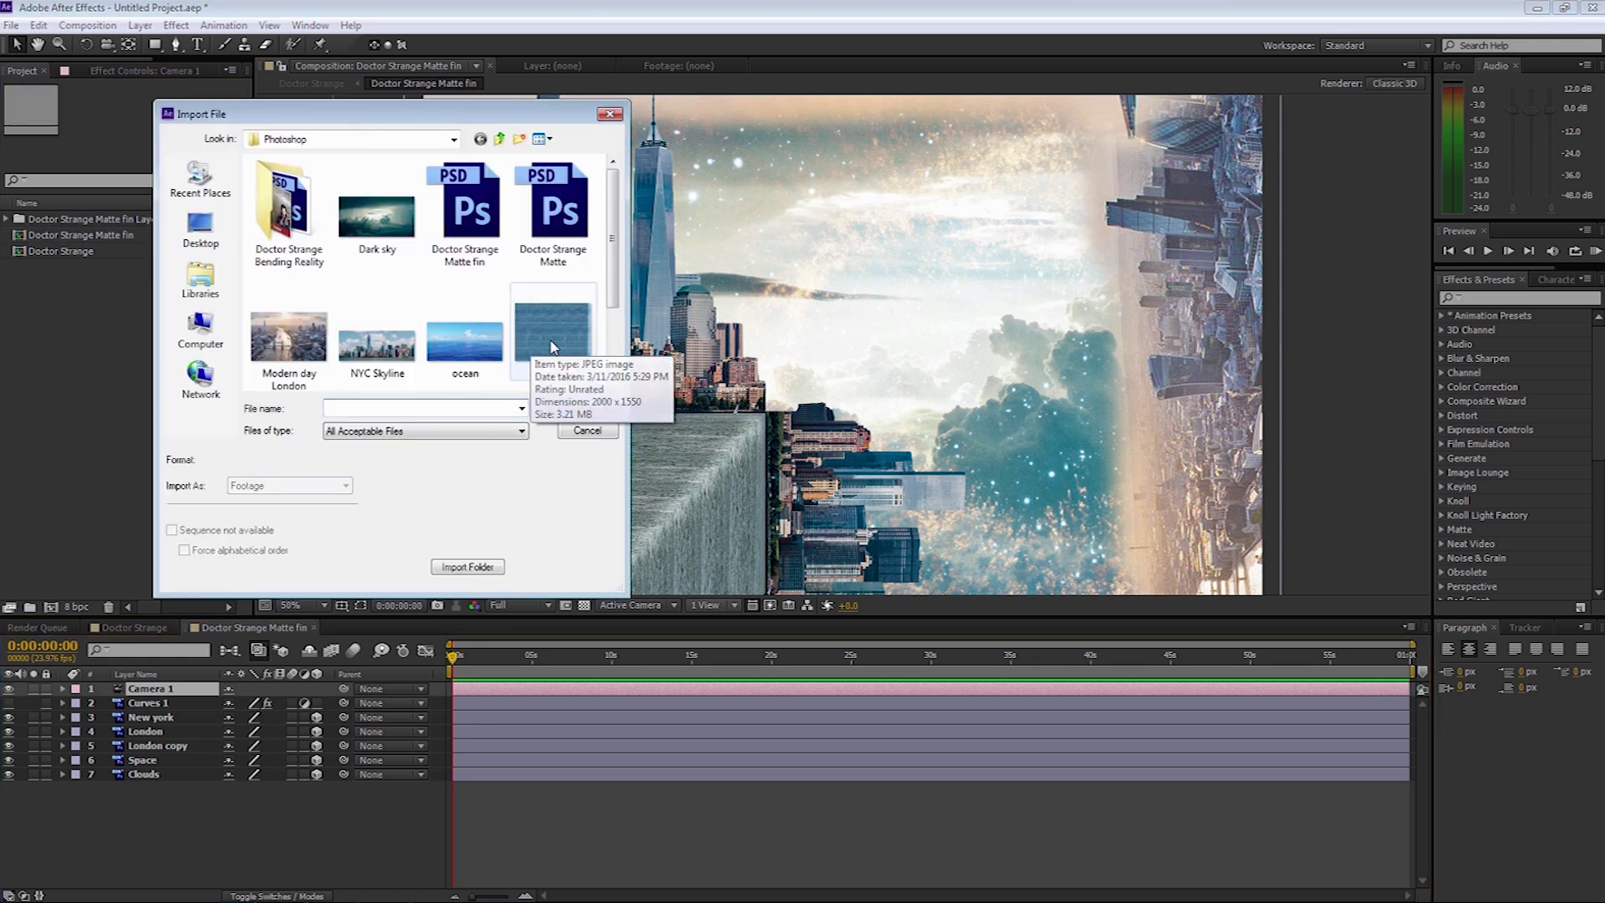
{"action": "left_click", "coordinate": [556, 353]}
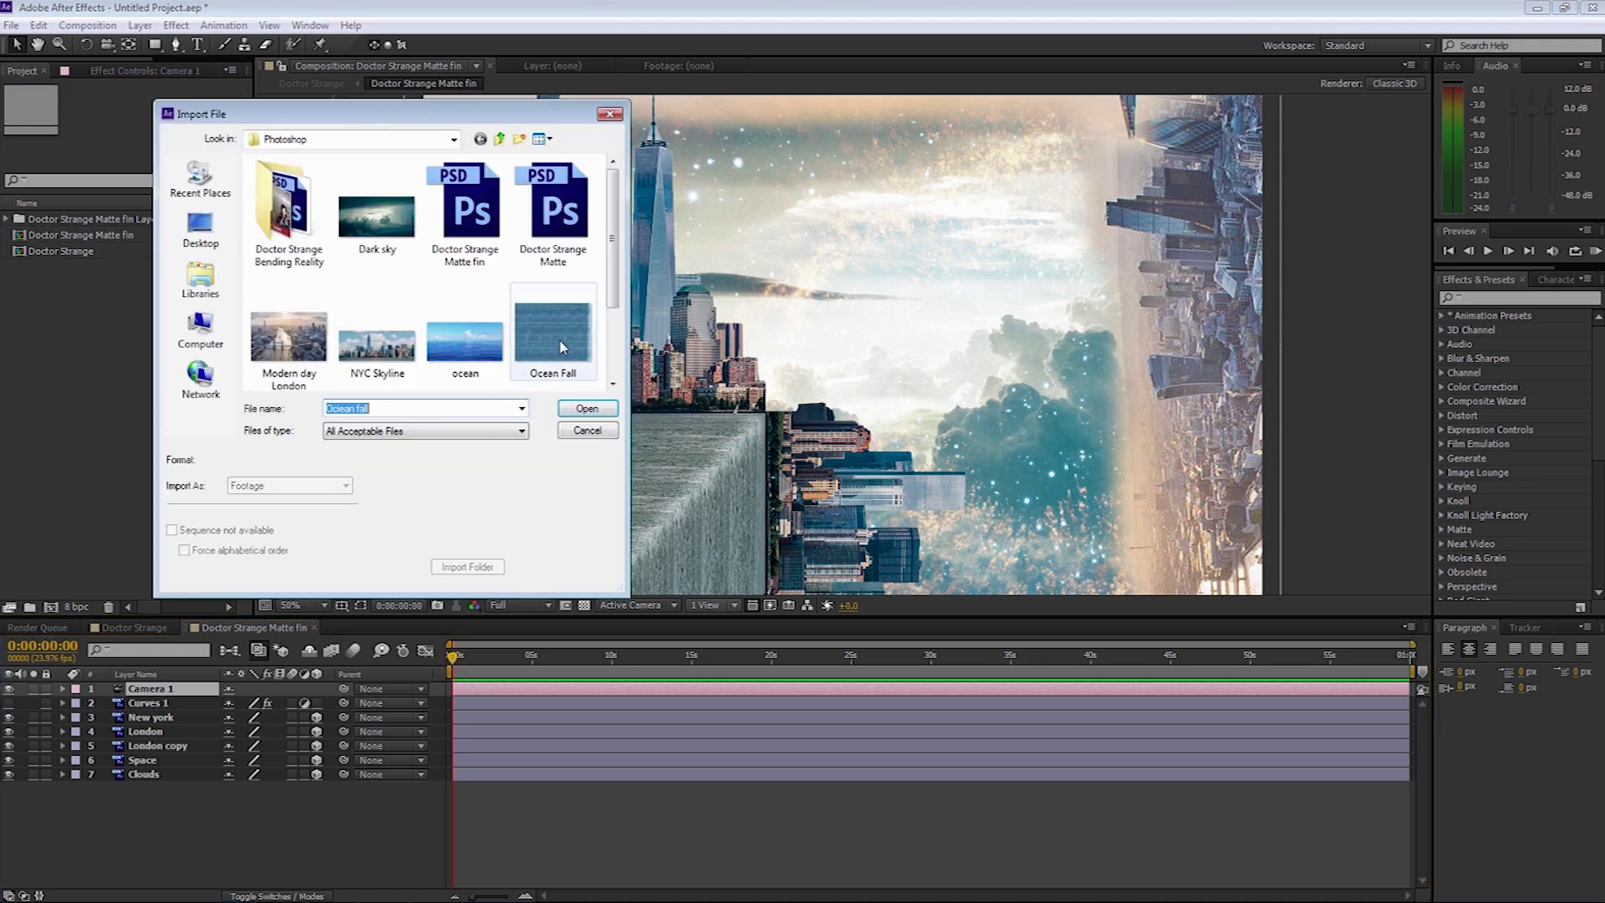
{"action": "left_click", "coordinate": [583, 408]}
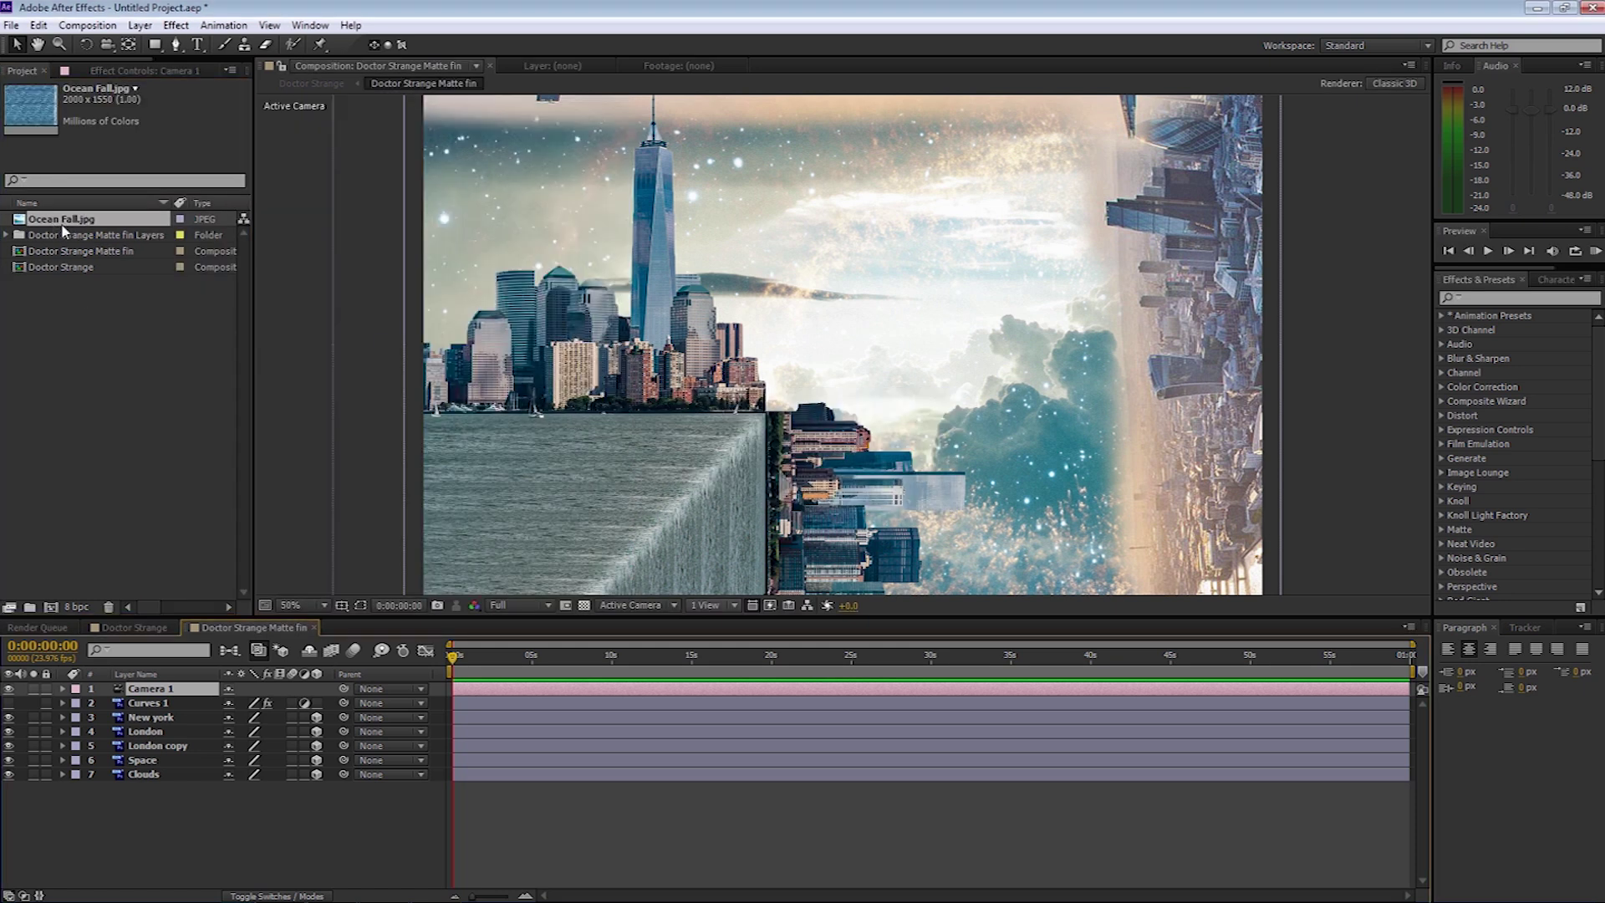
{"action": "left_click_drag", "start_coordinate": [46, 222], "coordinate": [117, 712]}
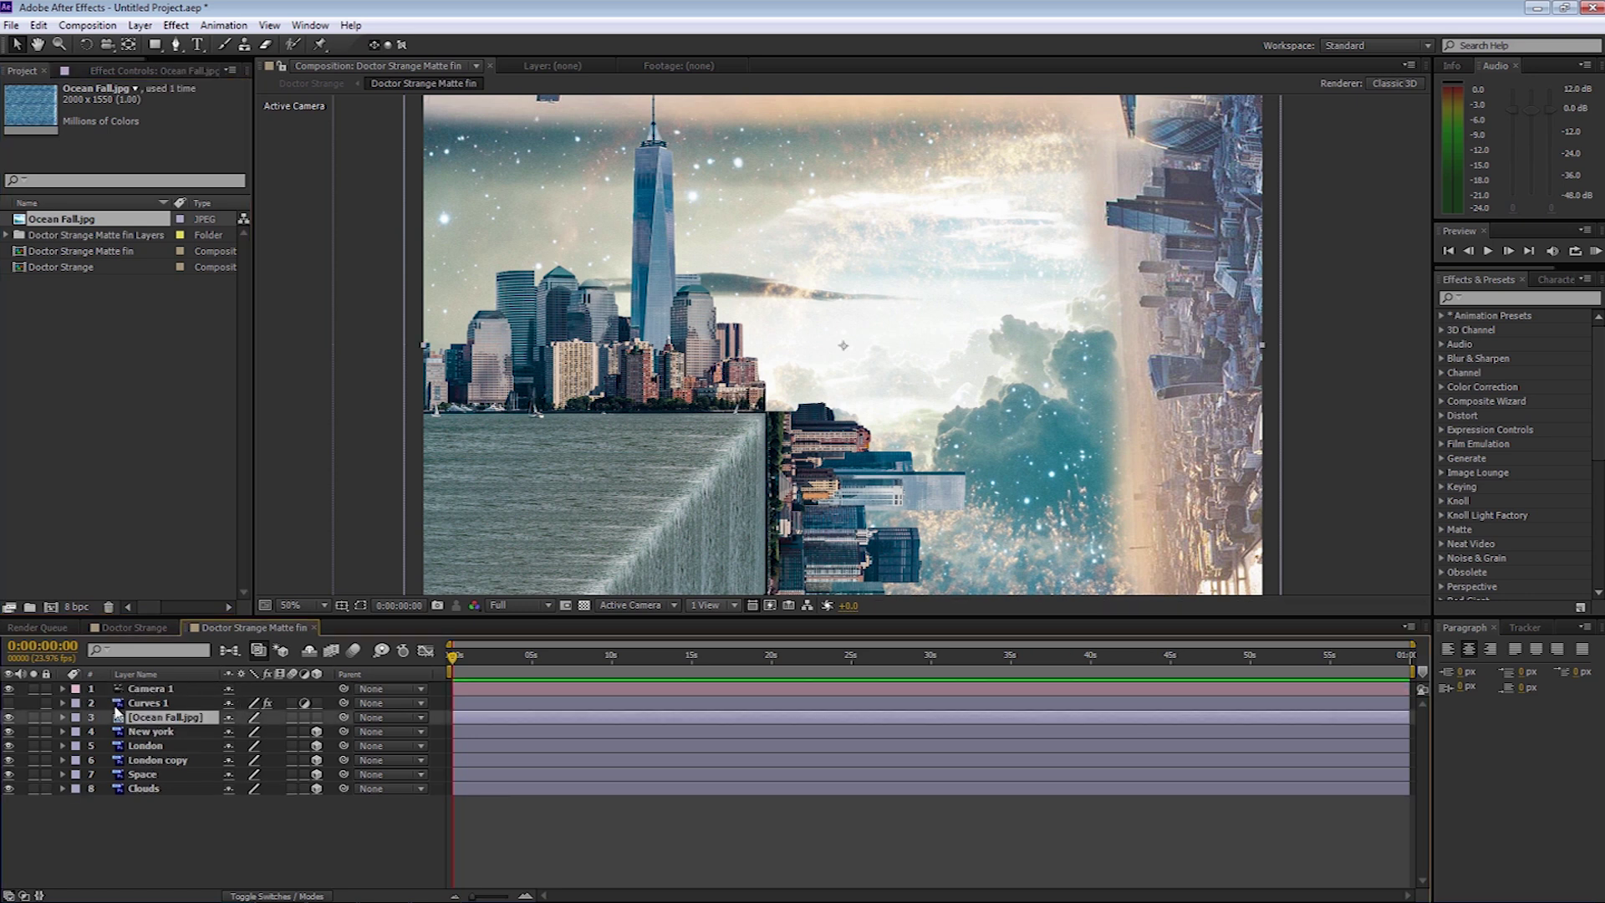
{"action": "left_click", "coordinate": [316, 718]}
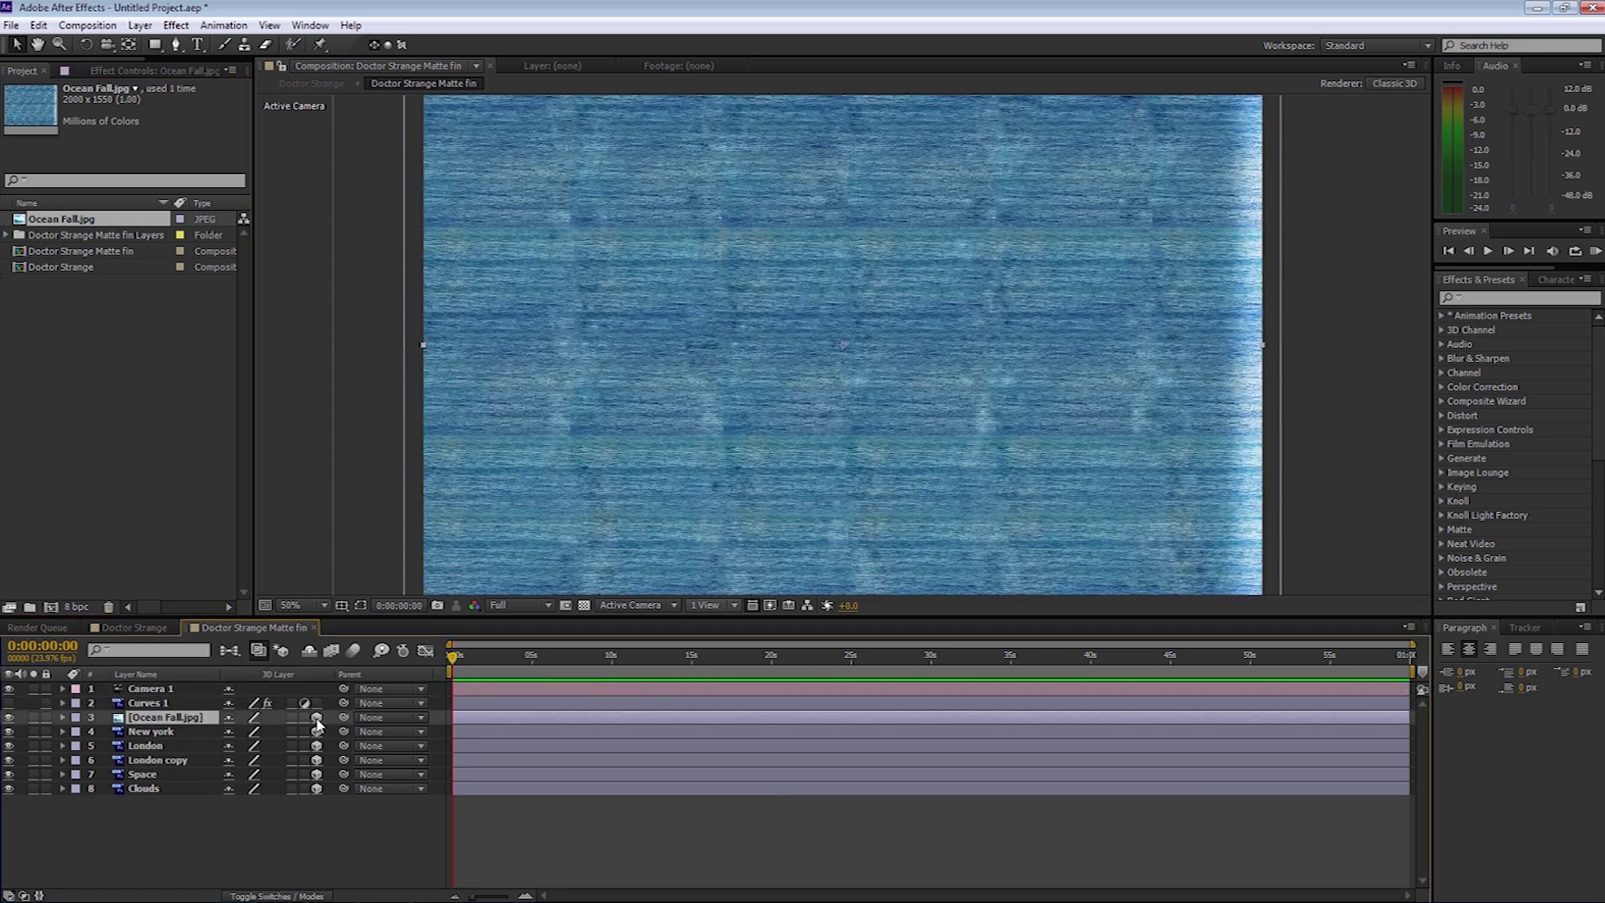
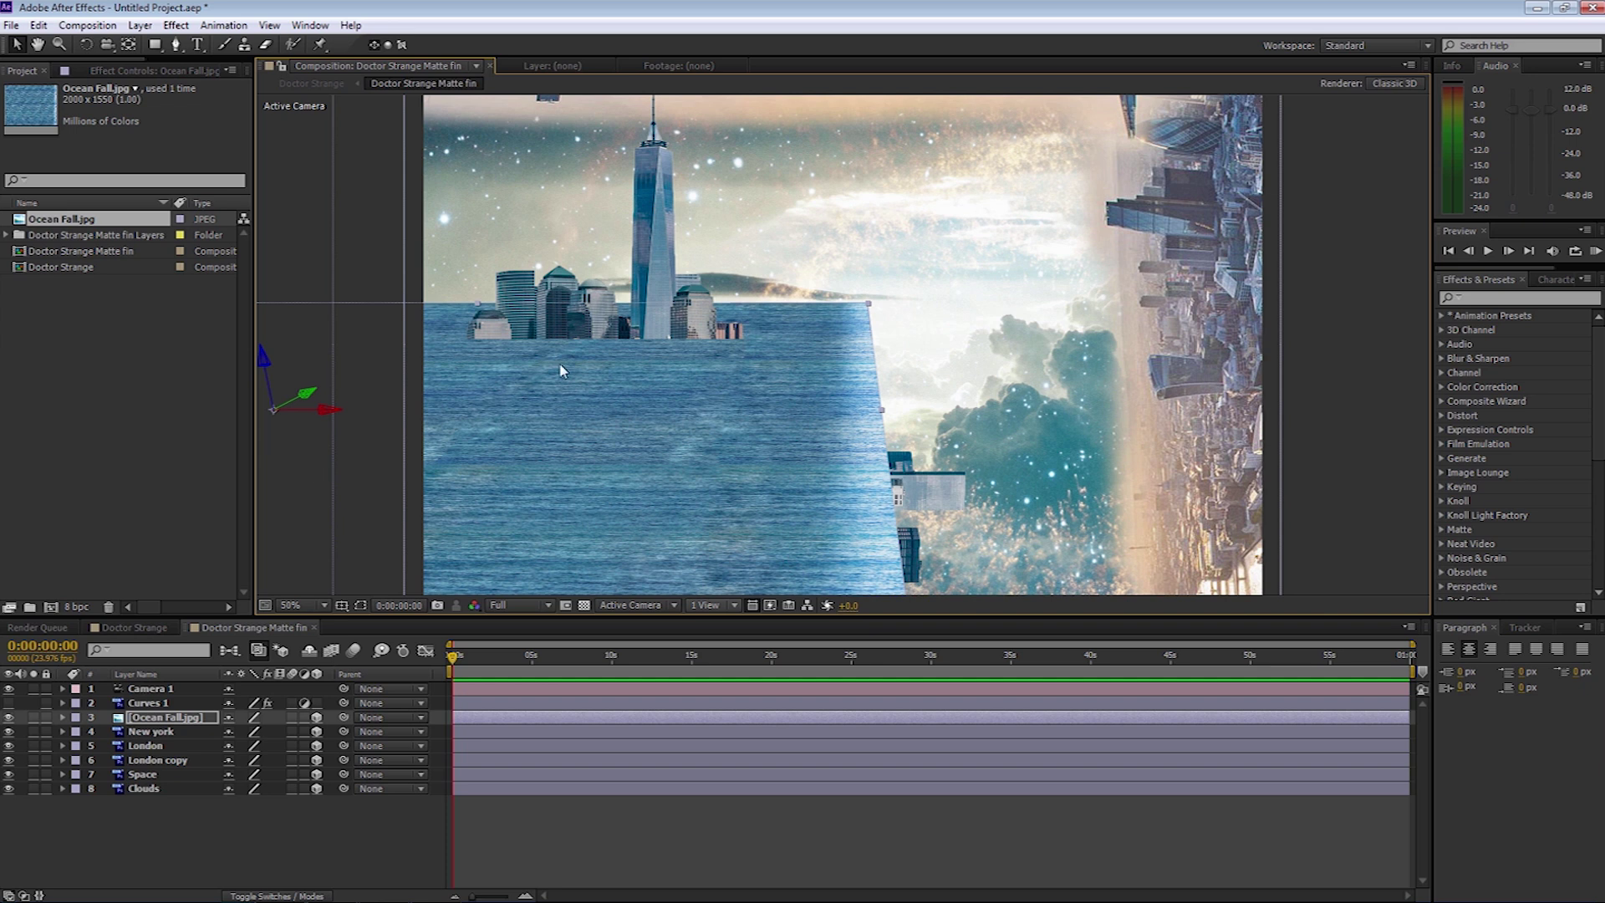
Step: Reposition and tilt the Ocean Fall layer so its far edge meets the New York skyline's base, comparing it with the painted water
{"action": "key", "text": "z"}
{"action": "left_click", "coordinate": [594, 378], "text": "alt"}
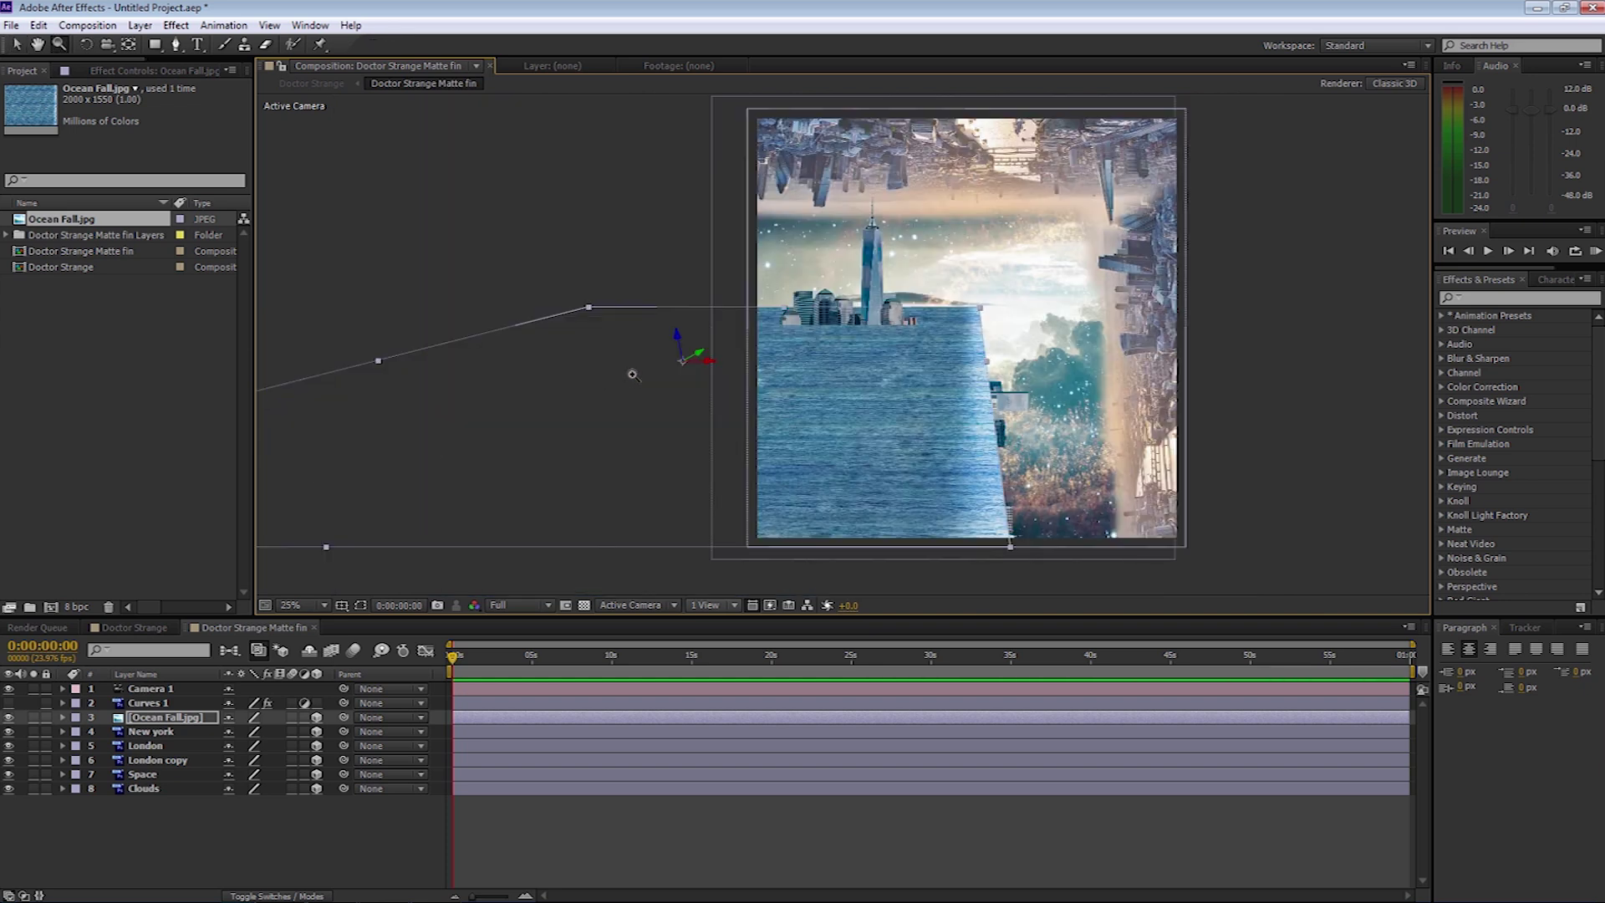
{"action": "key", "text": "v"}
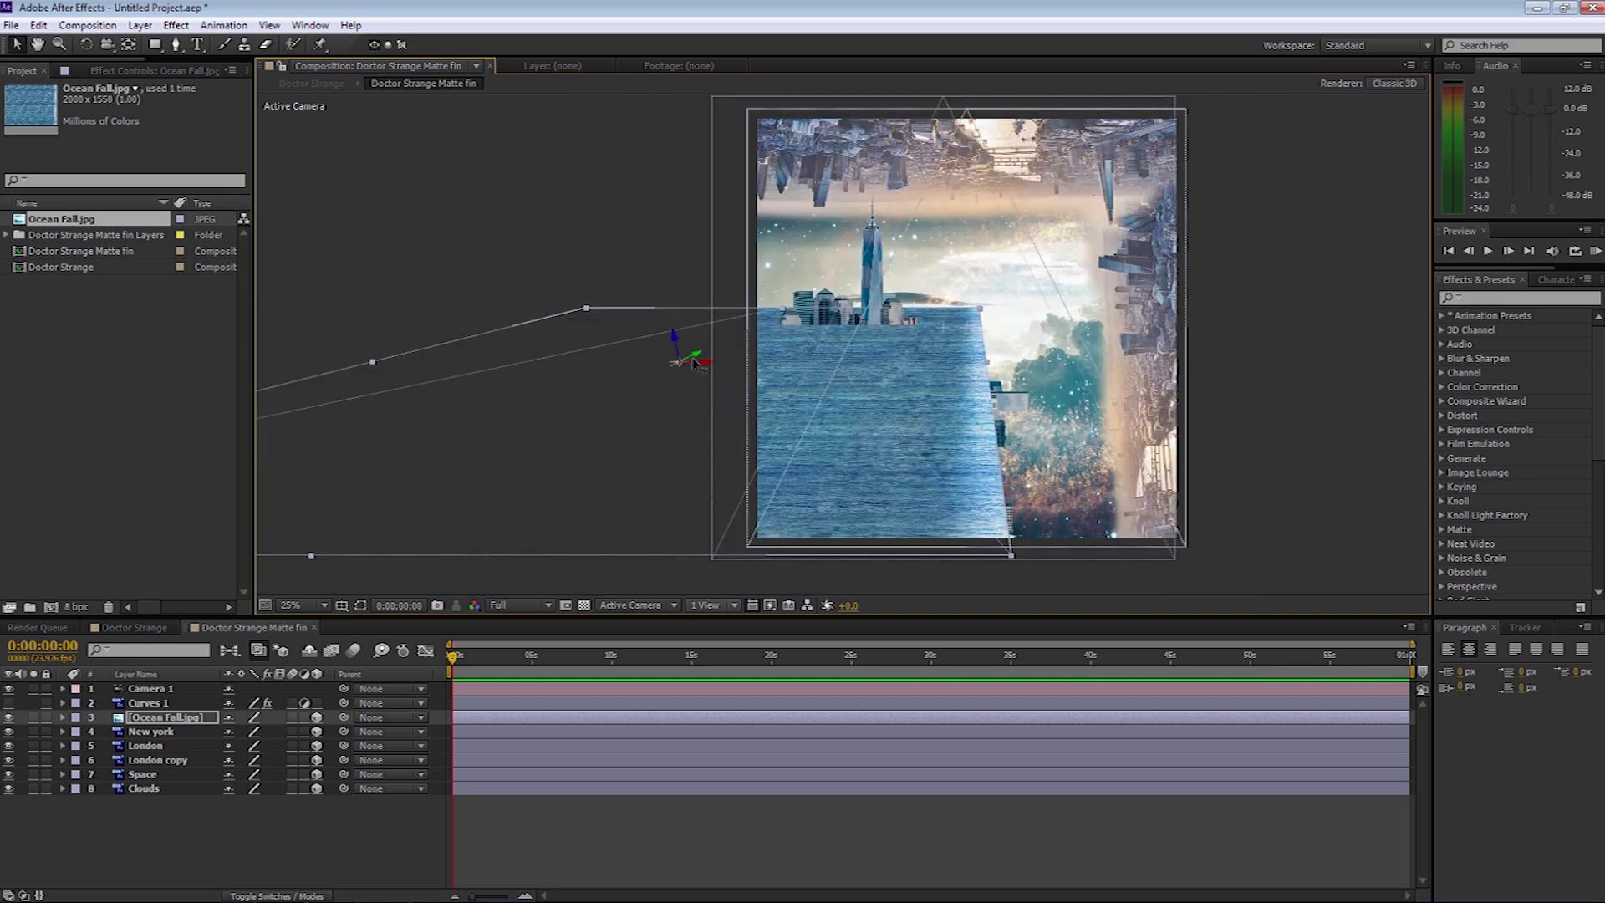
{"action": "left_click_drag", "start_coordinate": [693, 362], "coordinate": [694, 365]}
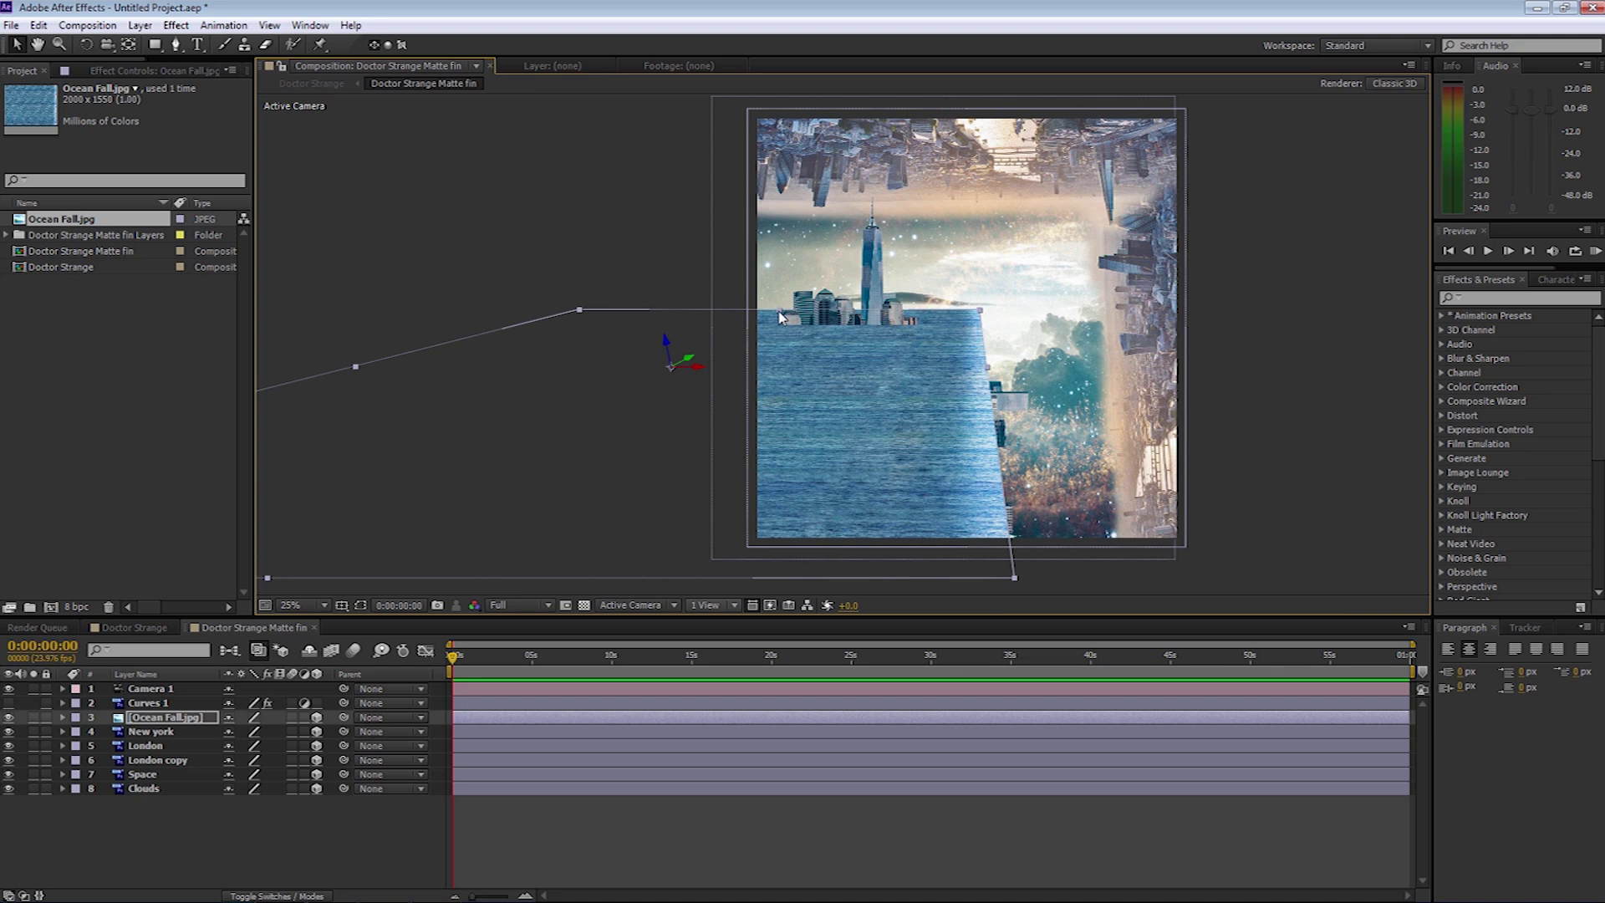
{"action": "left_click_drag", "start_coordinate": [780, 316], "coordinate": [770, 326]}
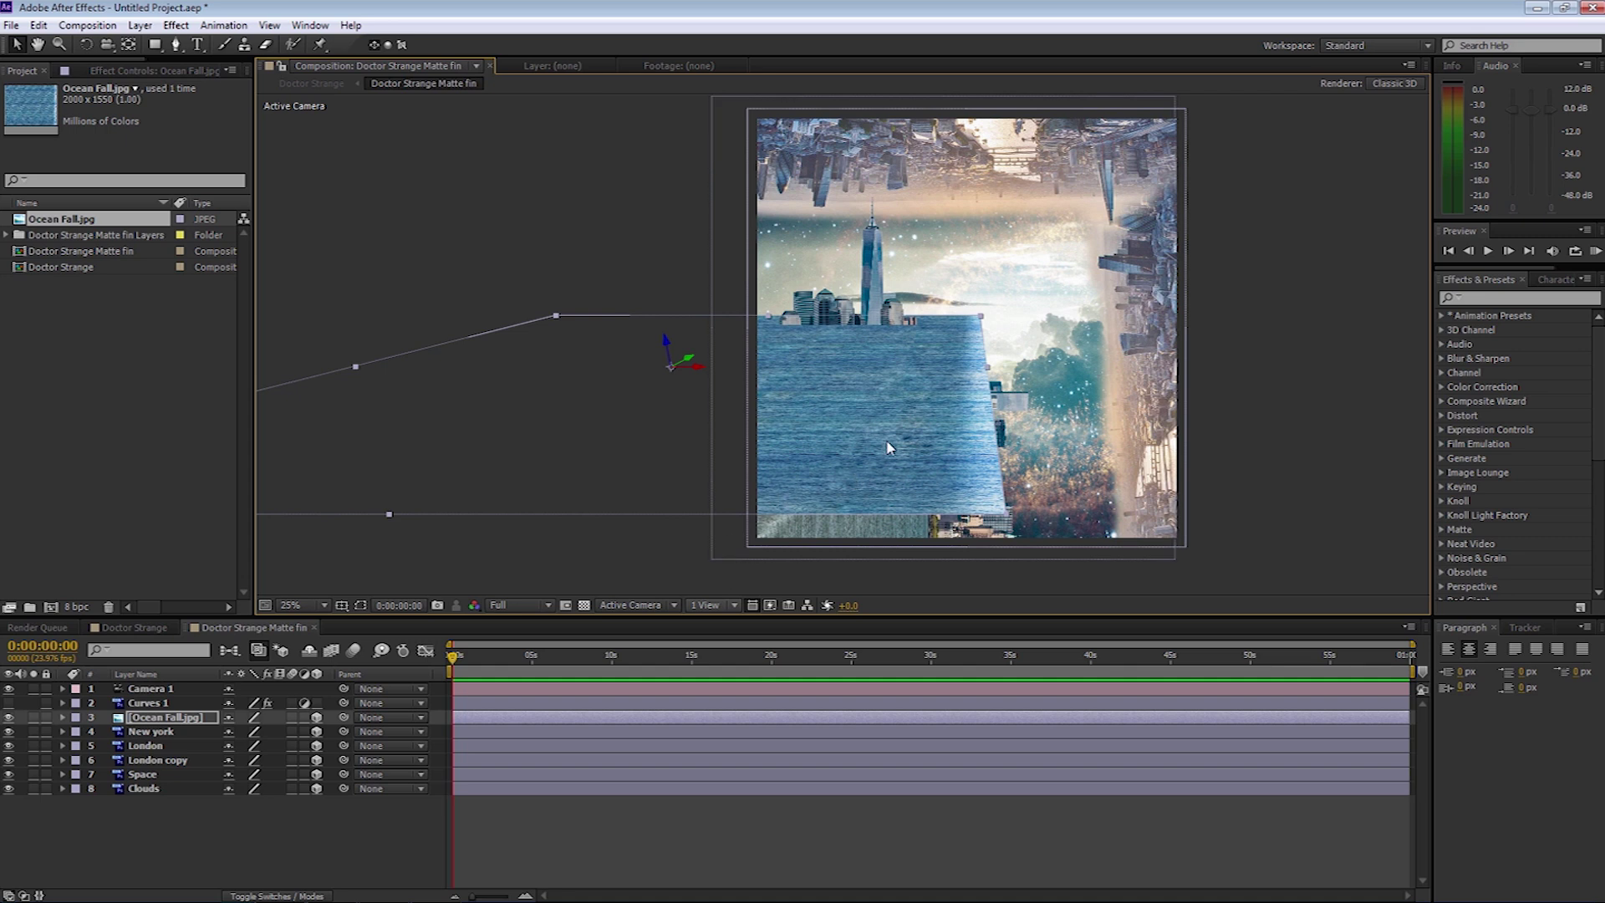
{"action": "left_click_drag", "start_coordinate": [687, 368], "coordinate": [489, 514]}
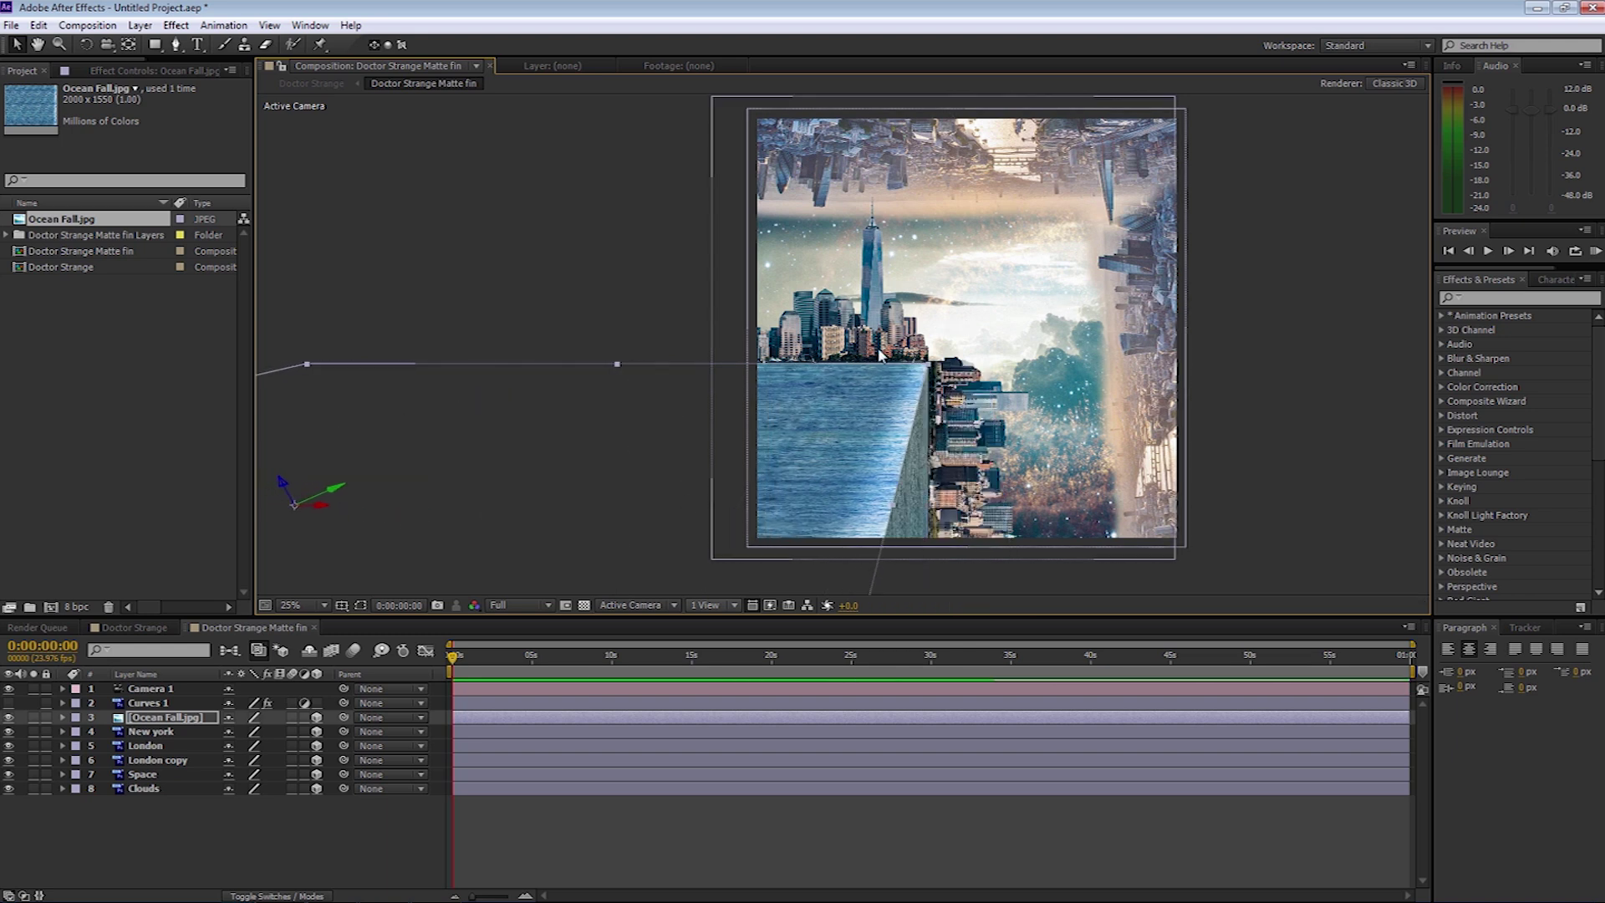
{"action": "left_click", "coordinate": [8, 717]}
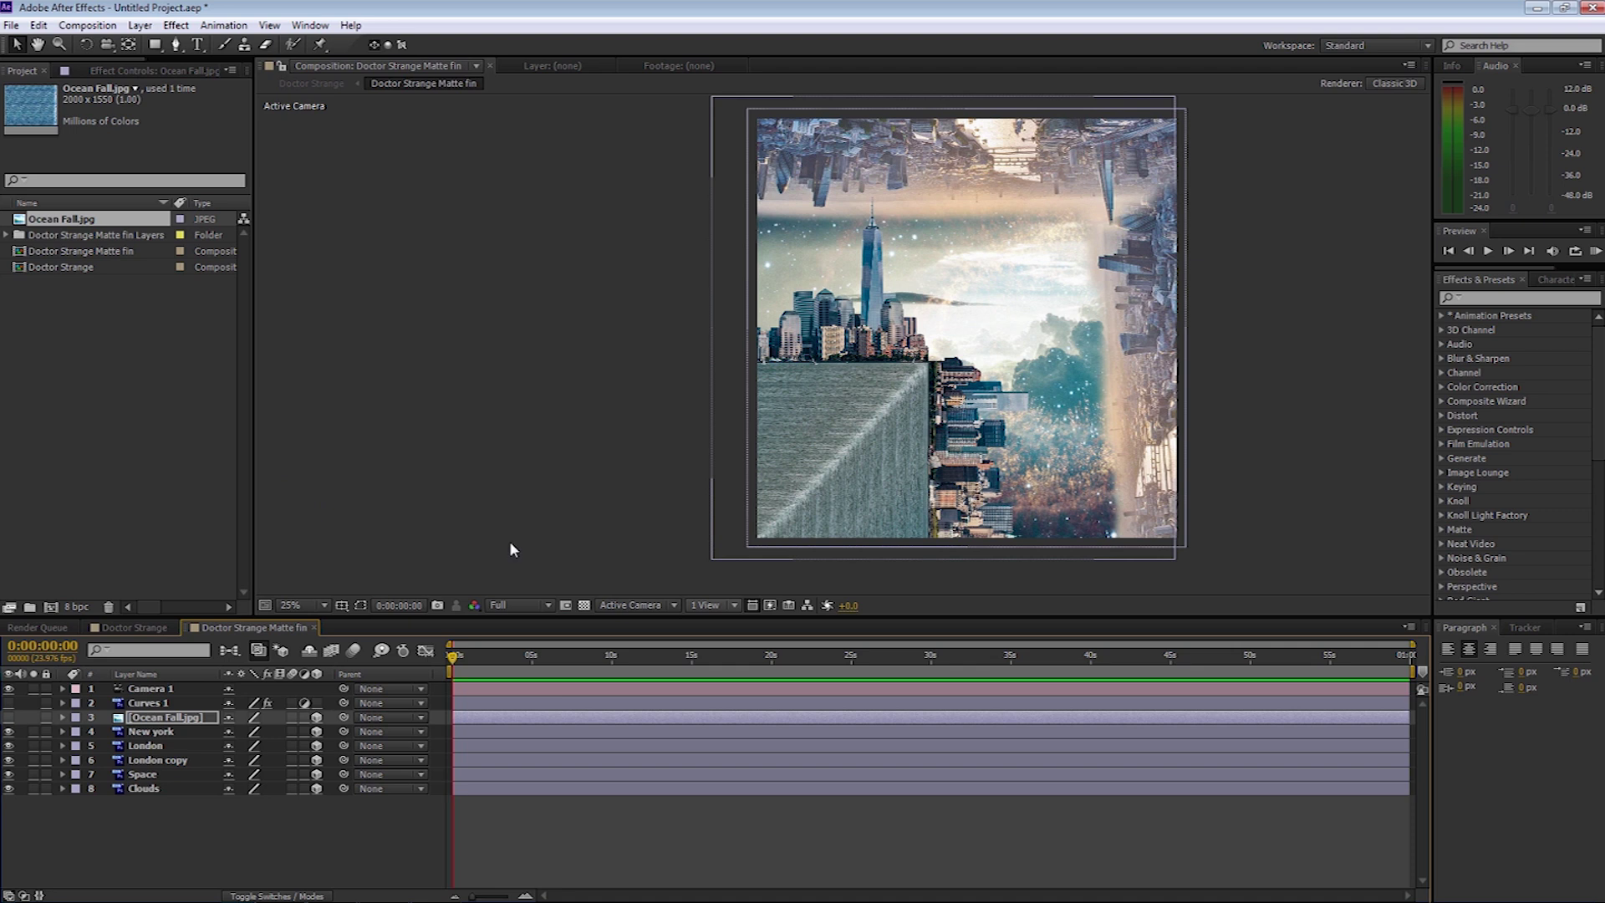
{"action": "left_click", "coordinate": [8, 718]}
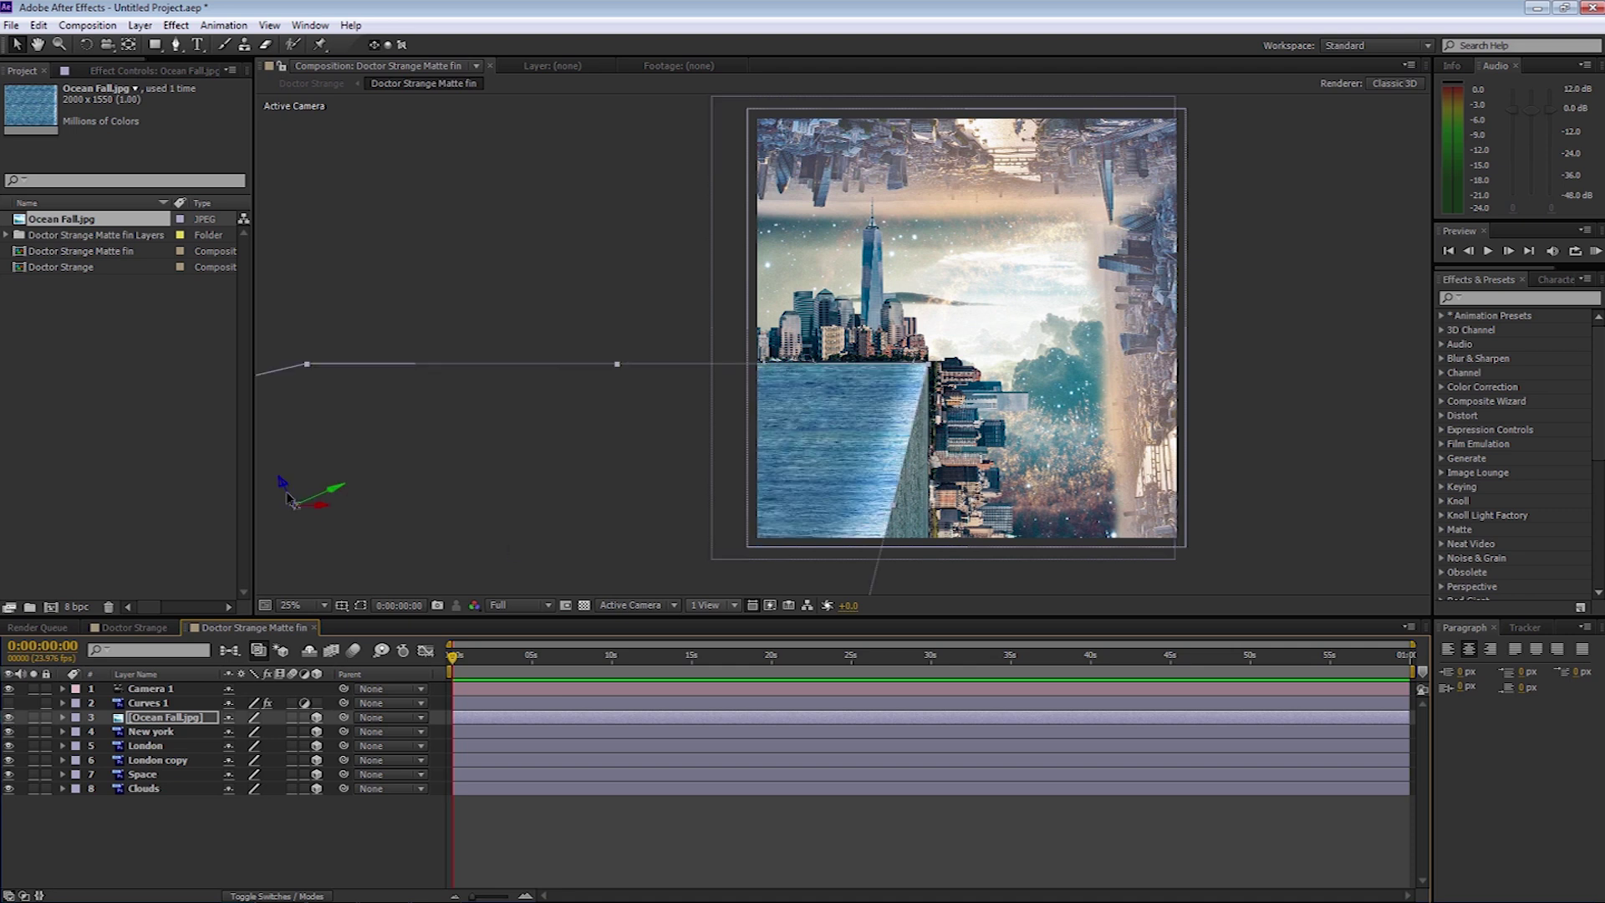
Step: Tilt the Ocean Fall layer flatter and raise it so its corner lines up with the waterline and the waterfall's edge
{"action": "left_click", "coordinate": [87, 46]}
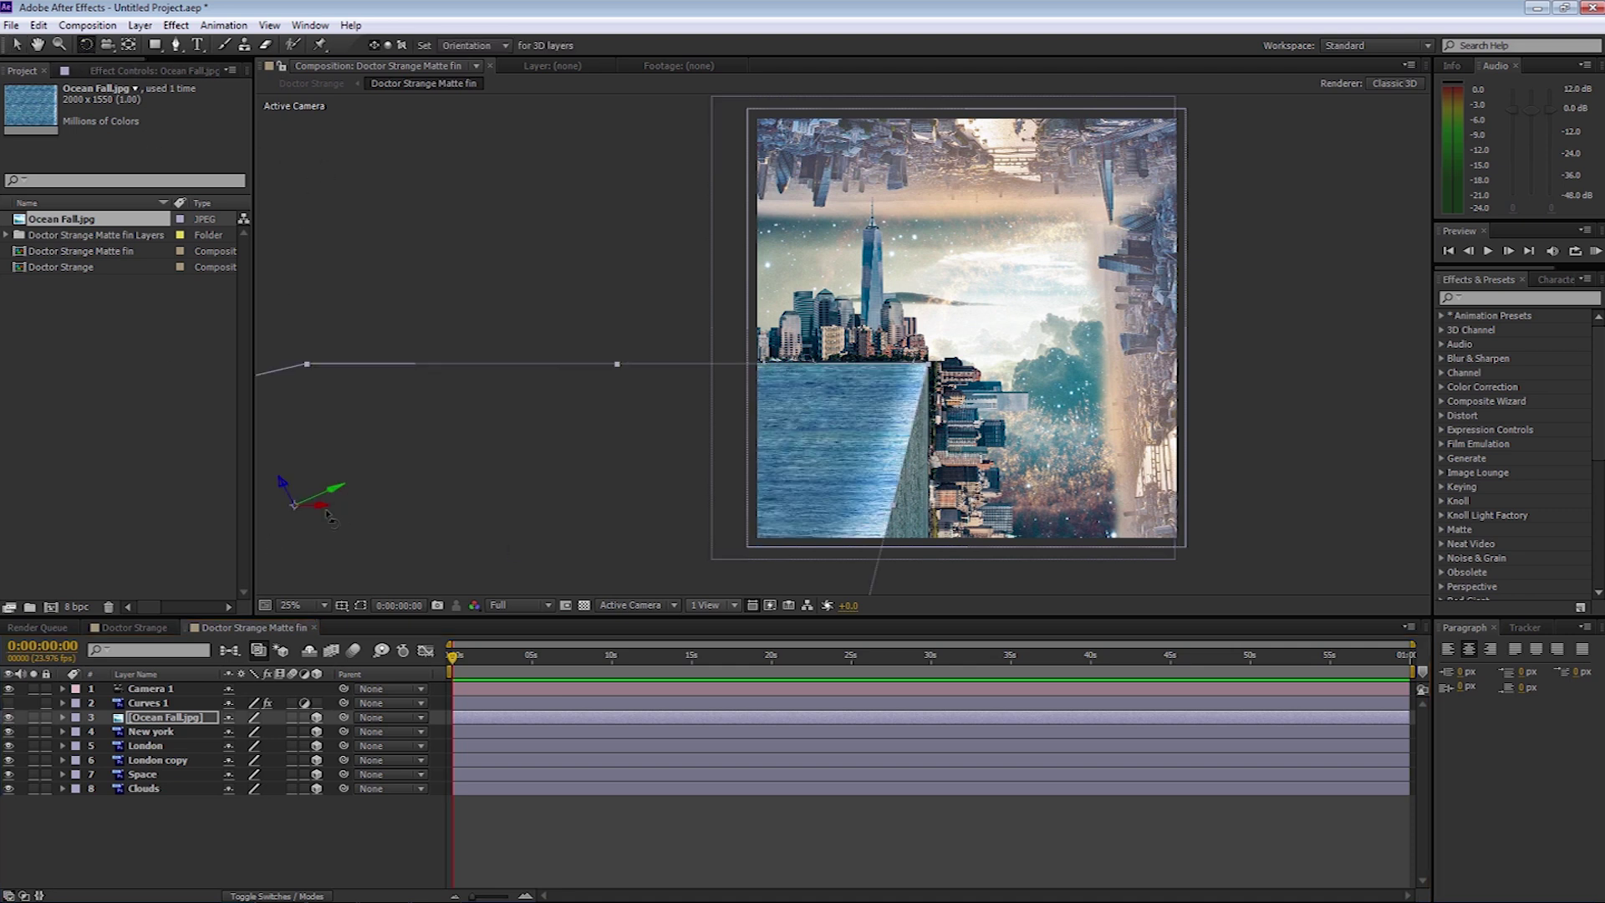
{"action": "left_click_drag", "start_coordinate": [836, 451], "coordinate": [835, 517]}
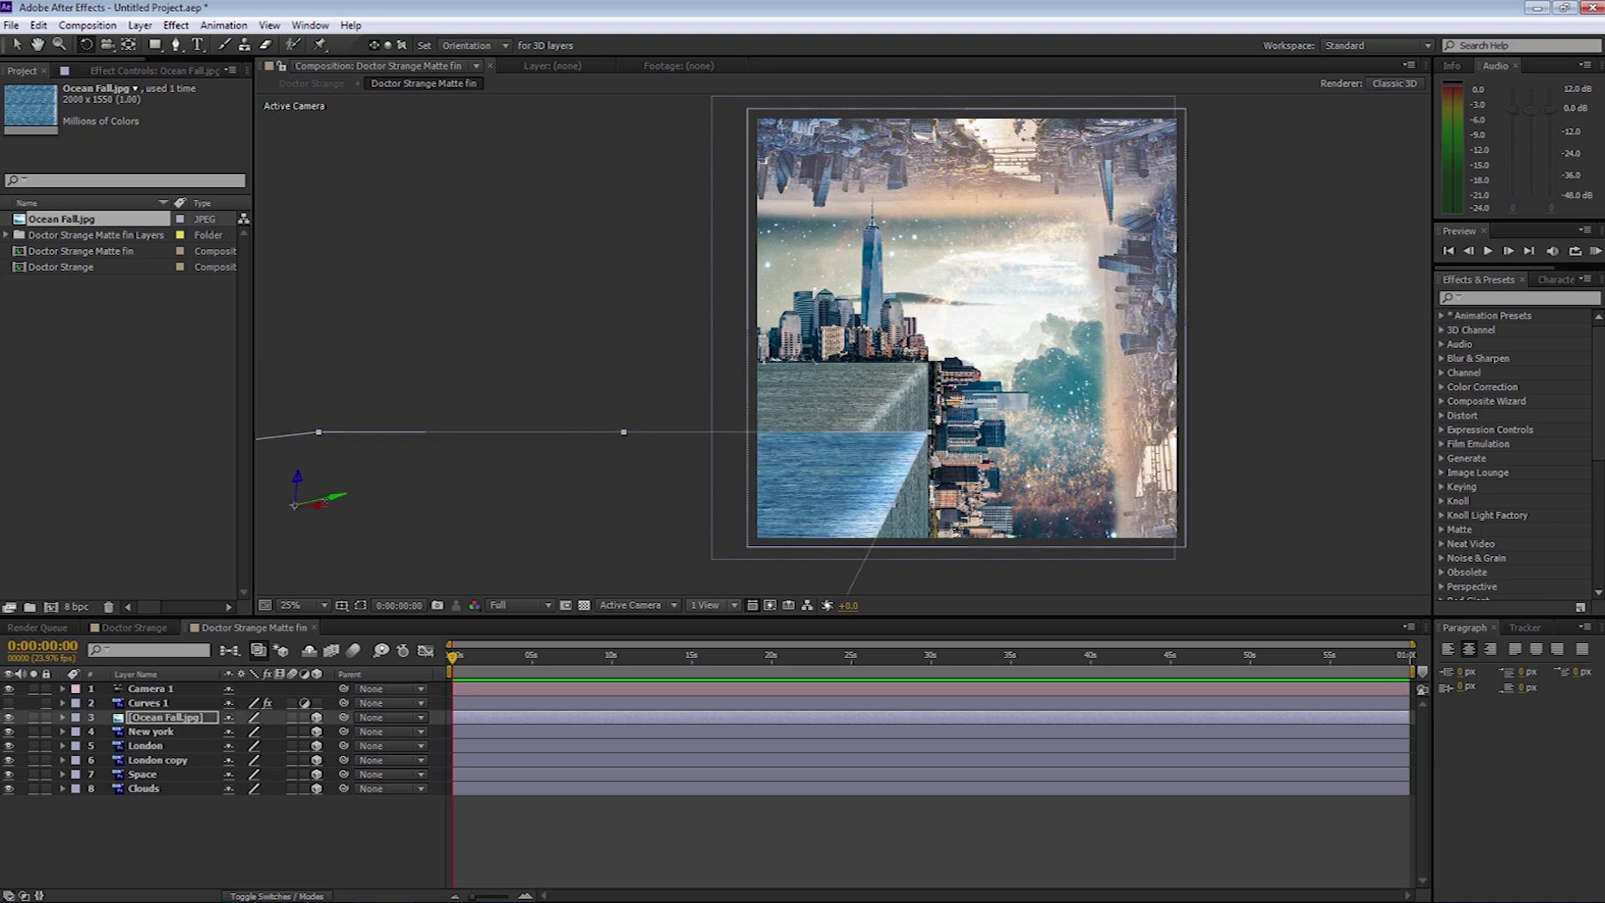
{"action": "key", "text": "v"}
{"action": "left_click_drag", "start_coordinate": [298, 460], "coordinate": [299, 396]}
{"action": "key", "text": "w"}
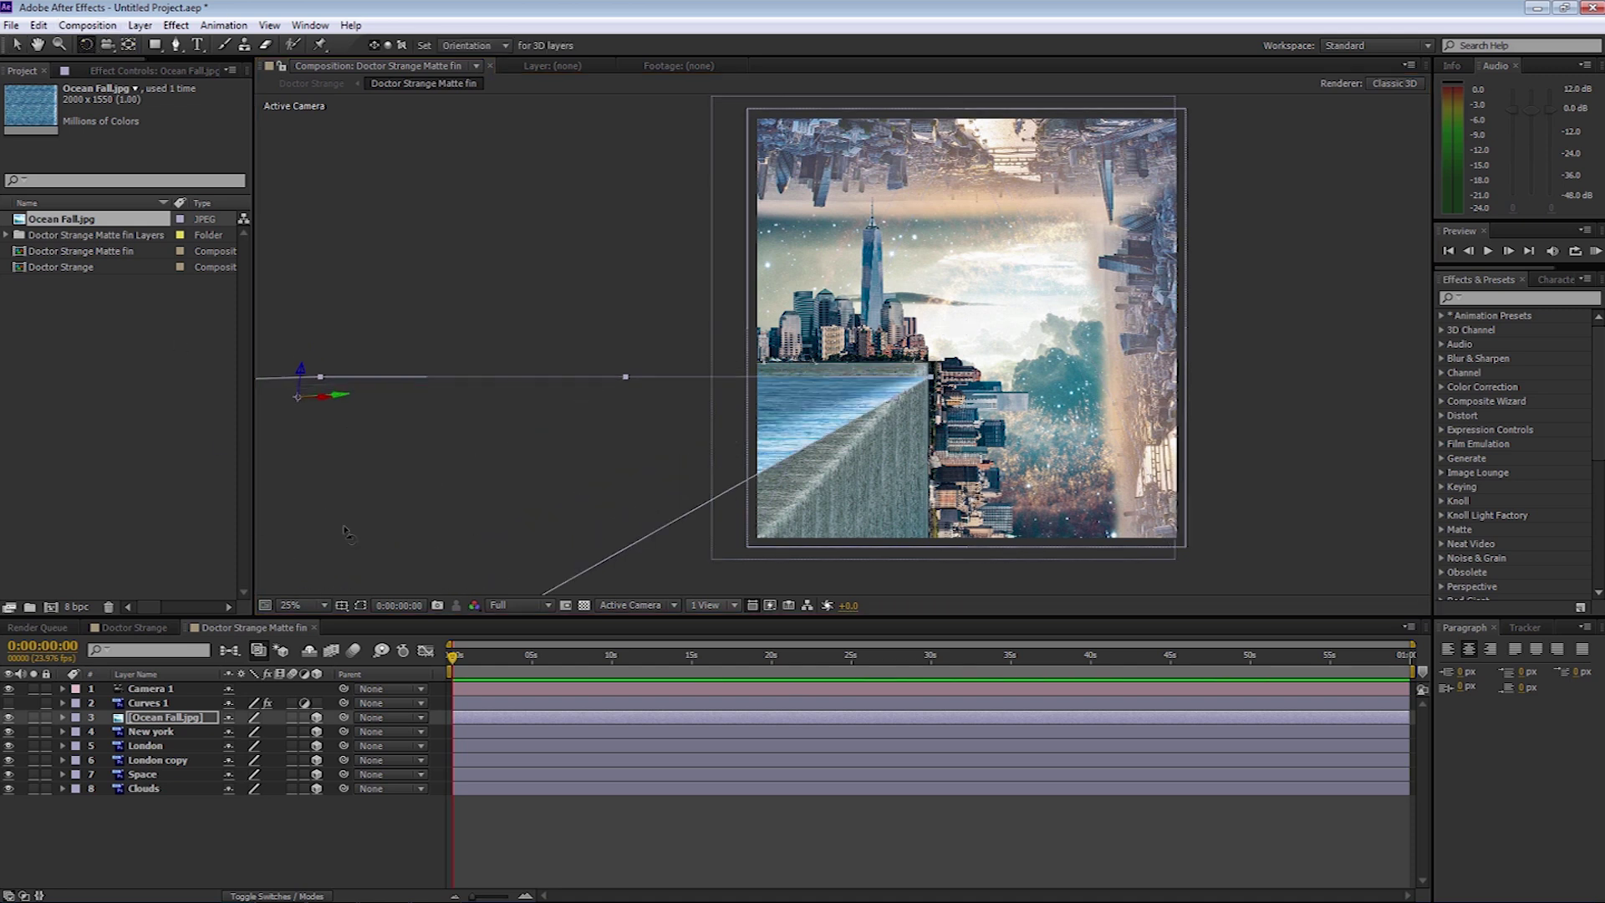
{"action": "left_click_drag", "start_coordinate": [326, 402], "coordinate": [332, 404]}
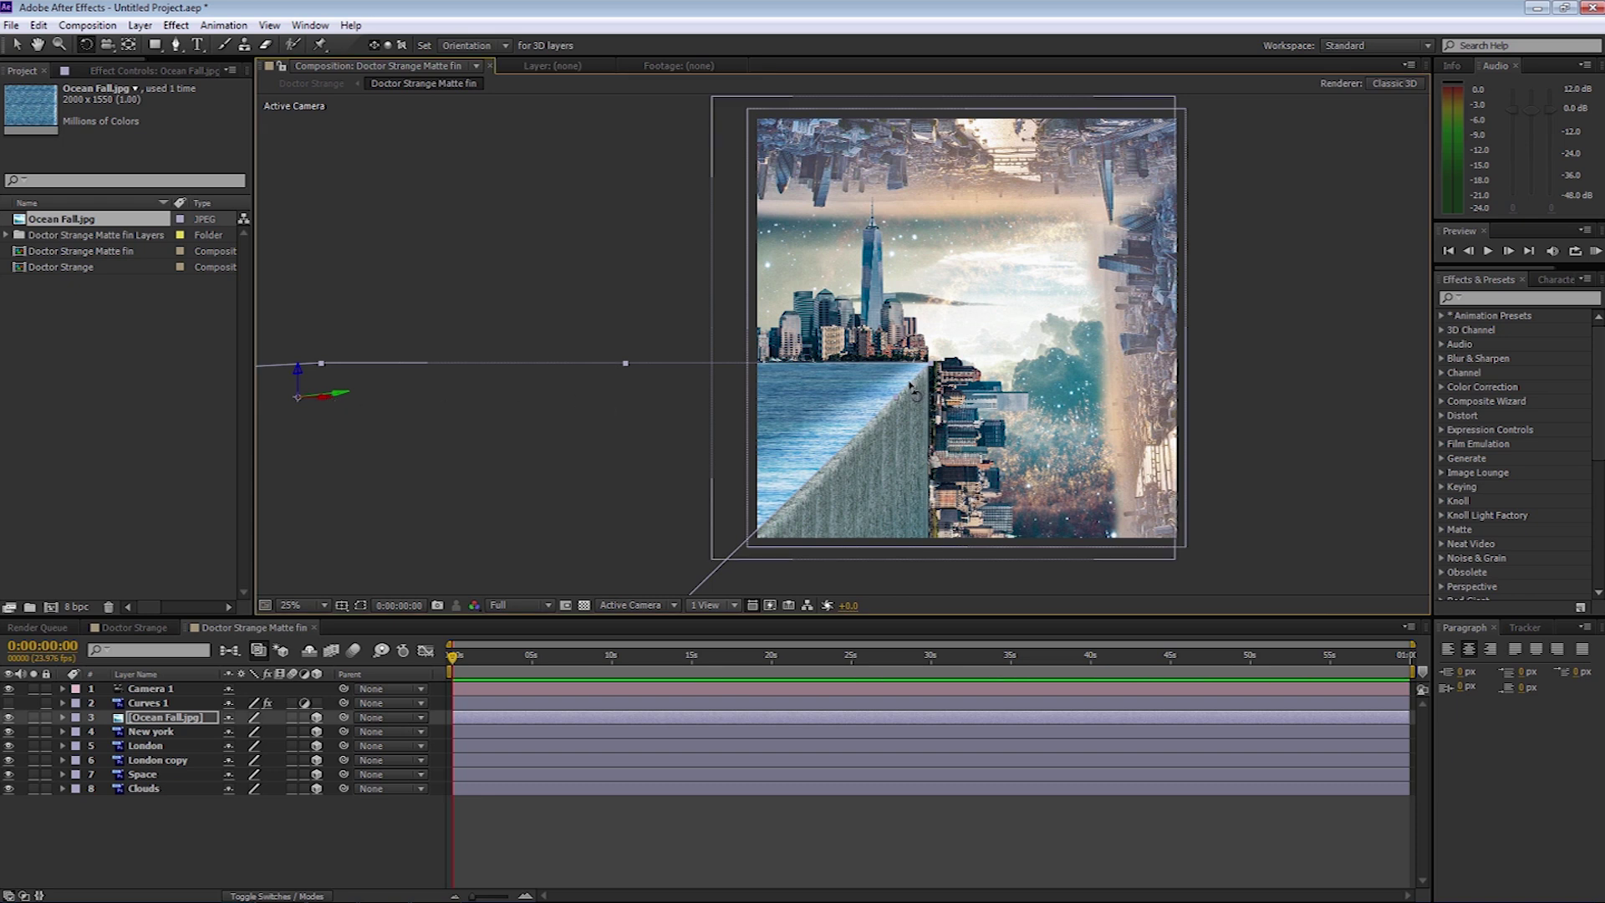
{"action": "key", "text": "v"}
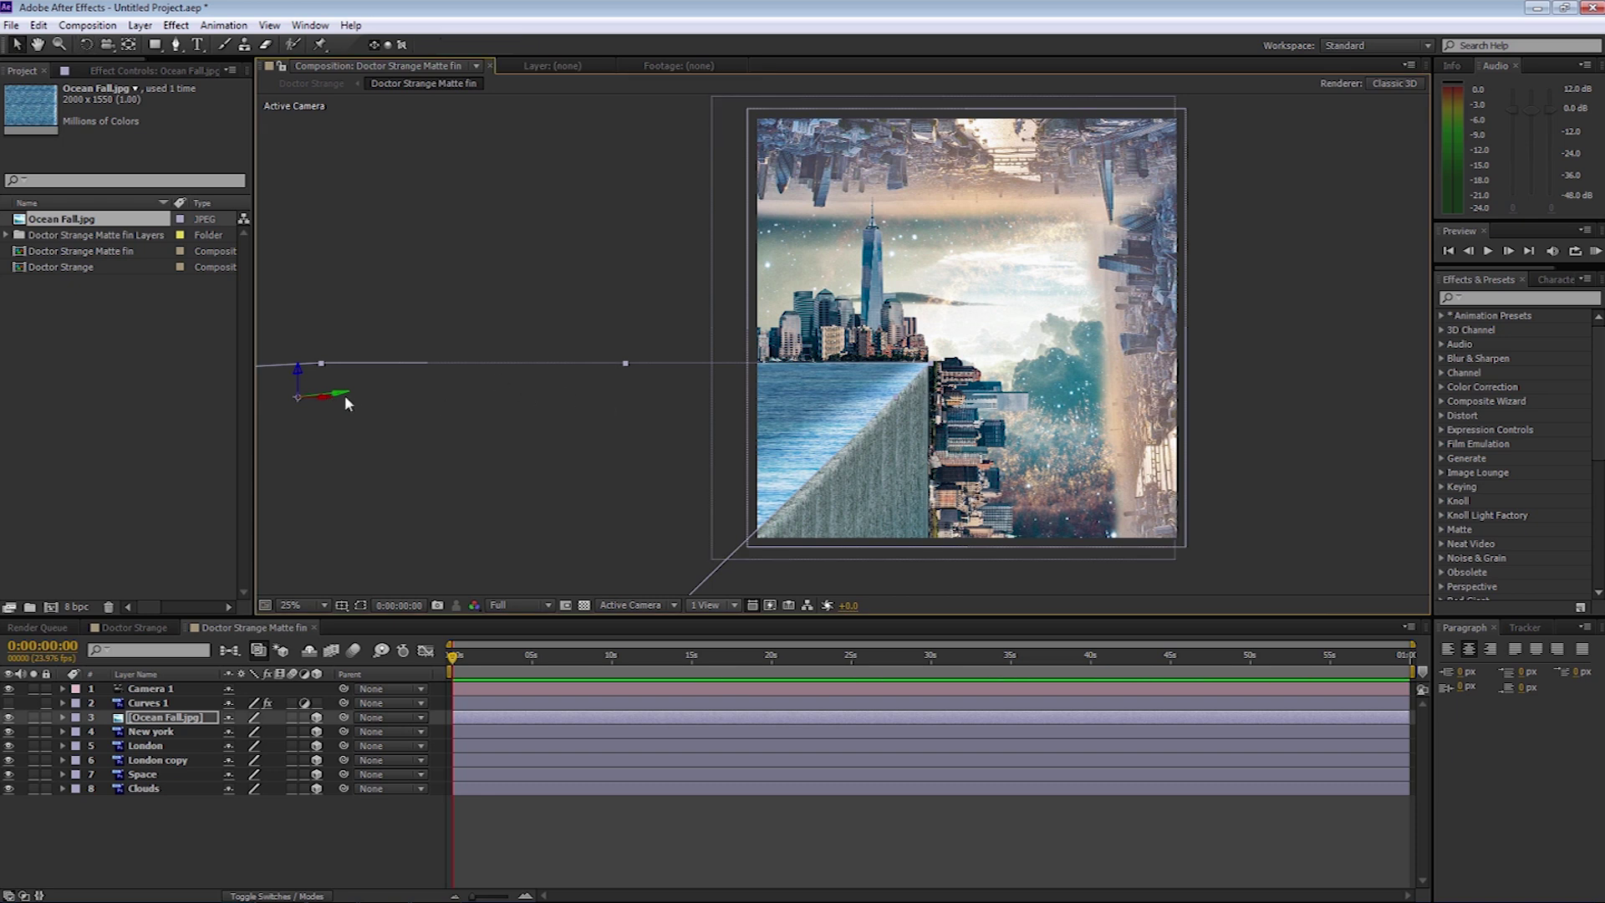
{"action": "left_click_drag", "start_coordinate": [332, 404], "coordinate": [333, 405]}
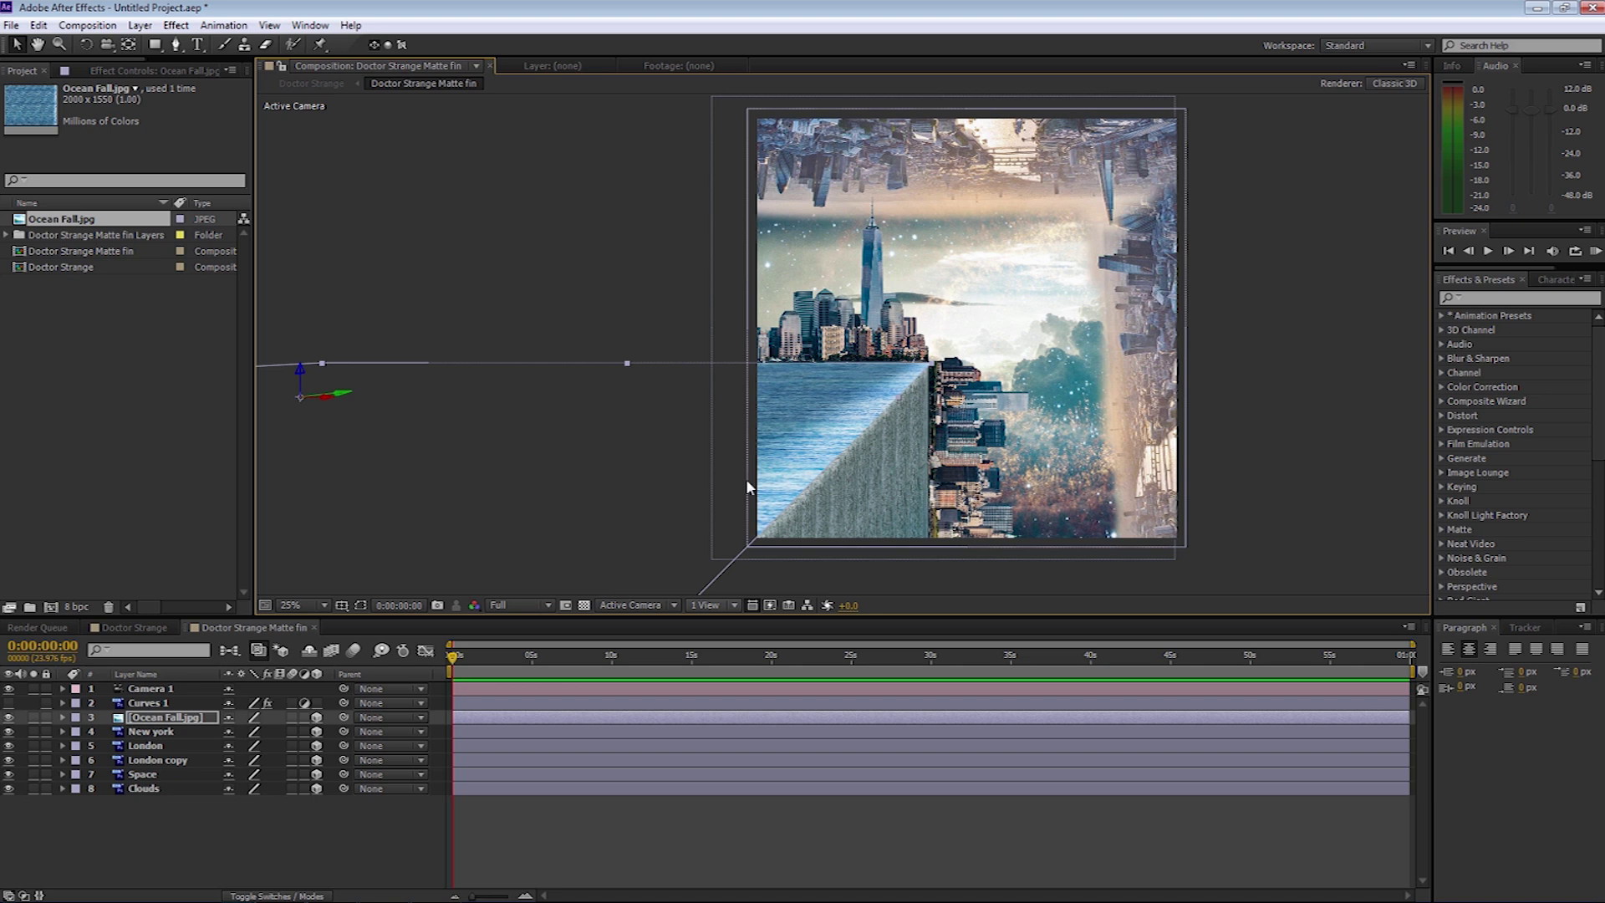
Step: Check the horizontal ocean plane's placement in the four-view layout, then return to a single view
{"action": "left_click", "coordinate": [706, 605]}
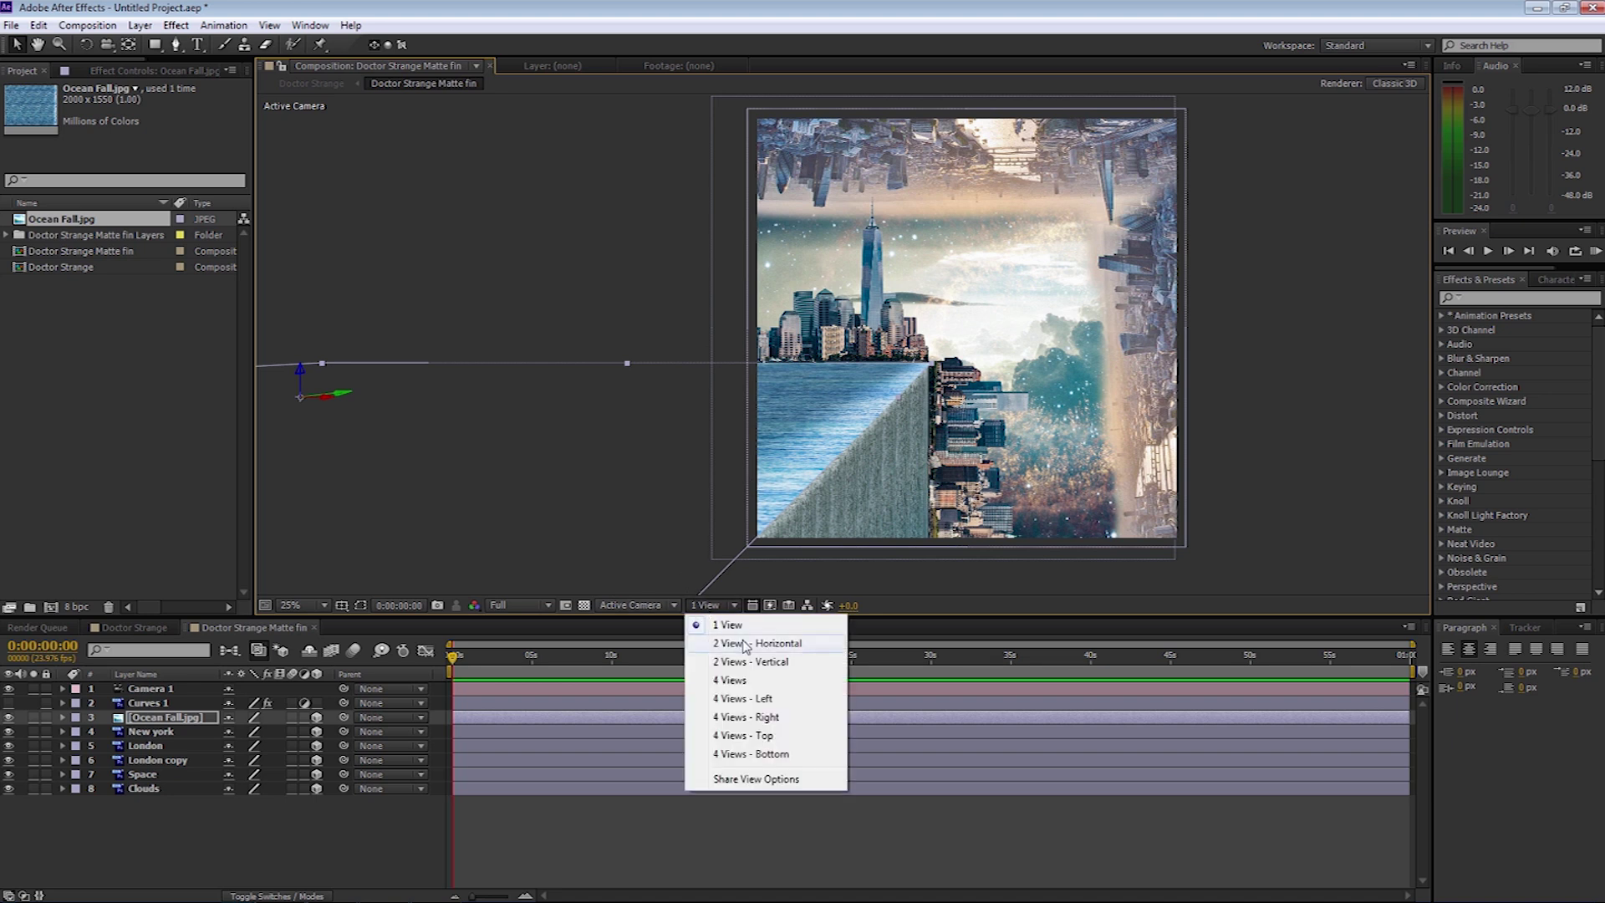
{"action": "left_click", "coordinate": [740, 679]}
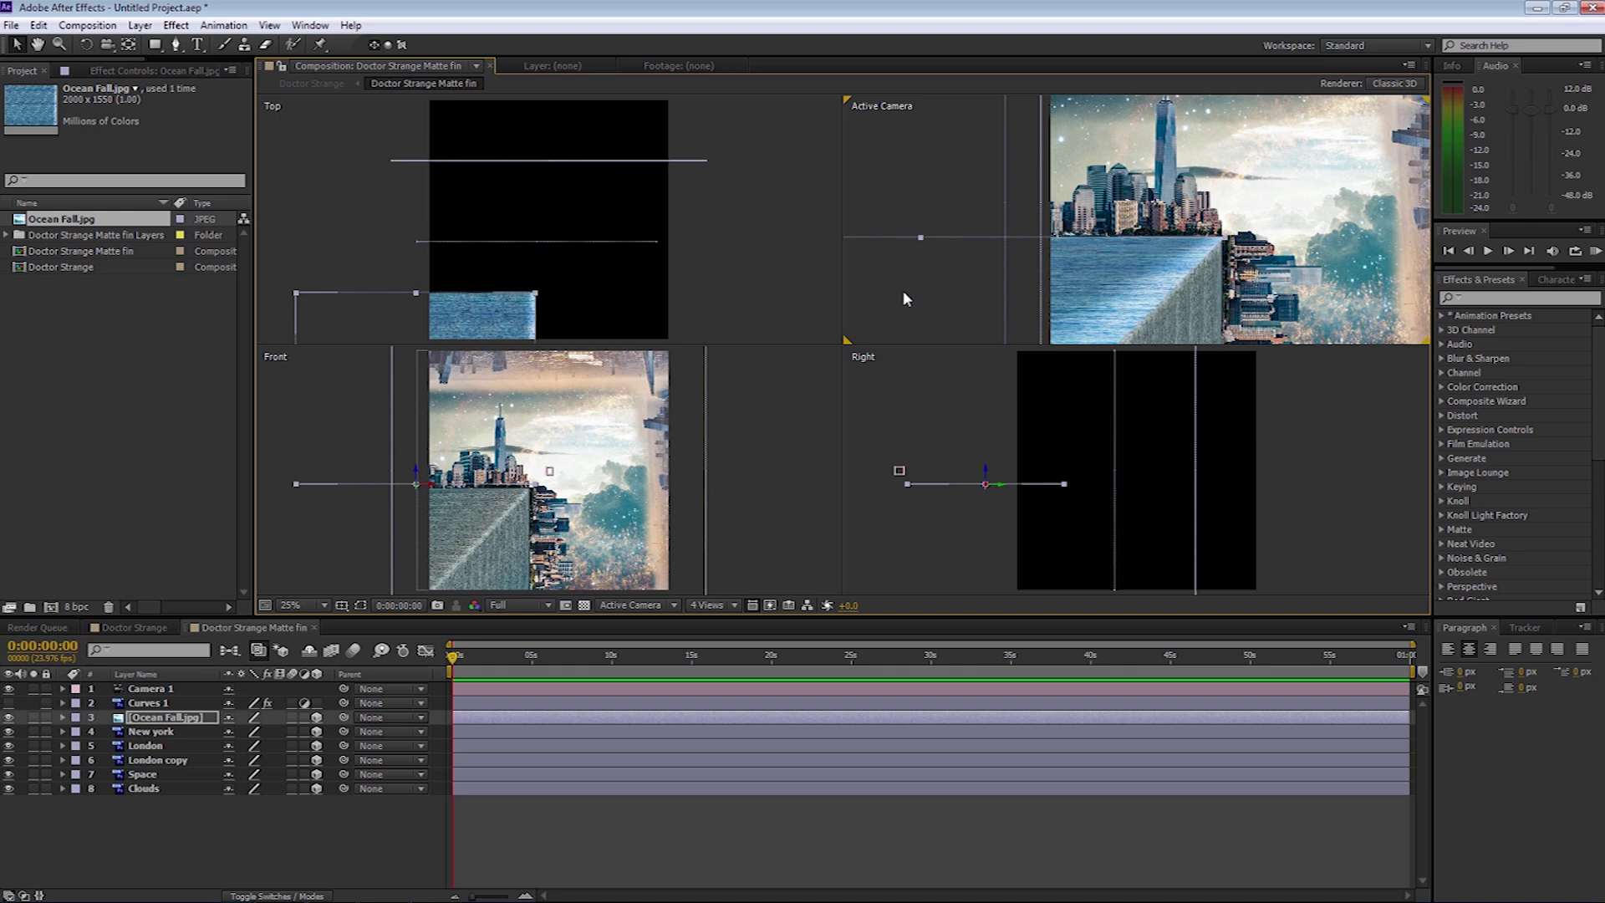
{"action": "left_click", "coordinate": [734, 604]}
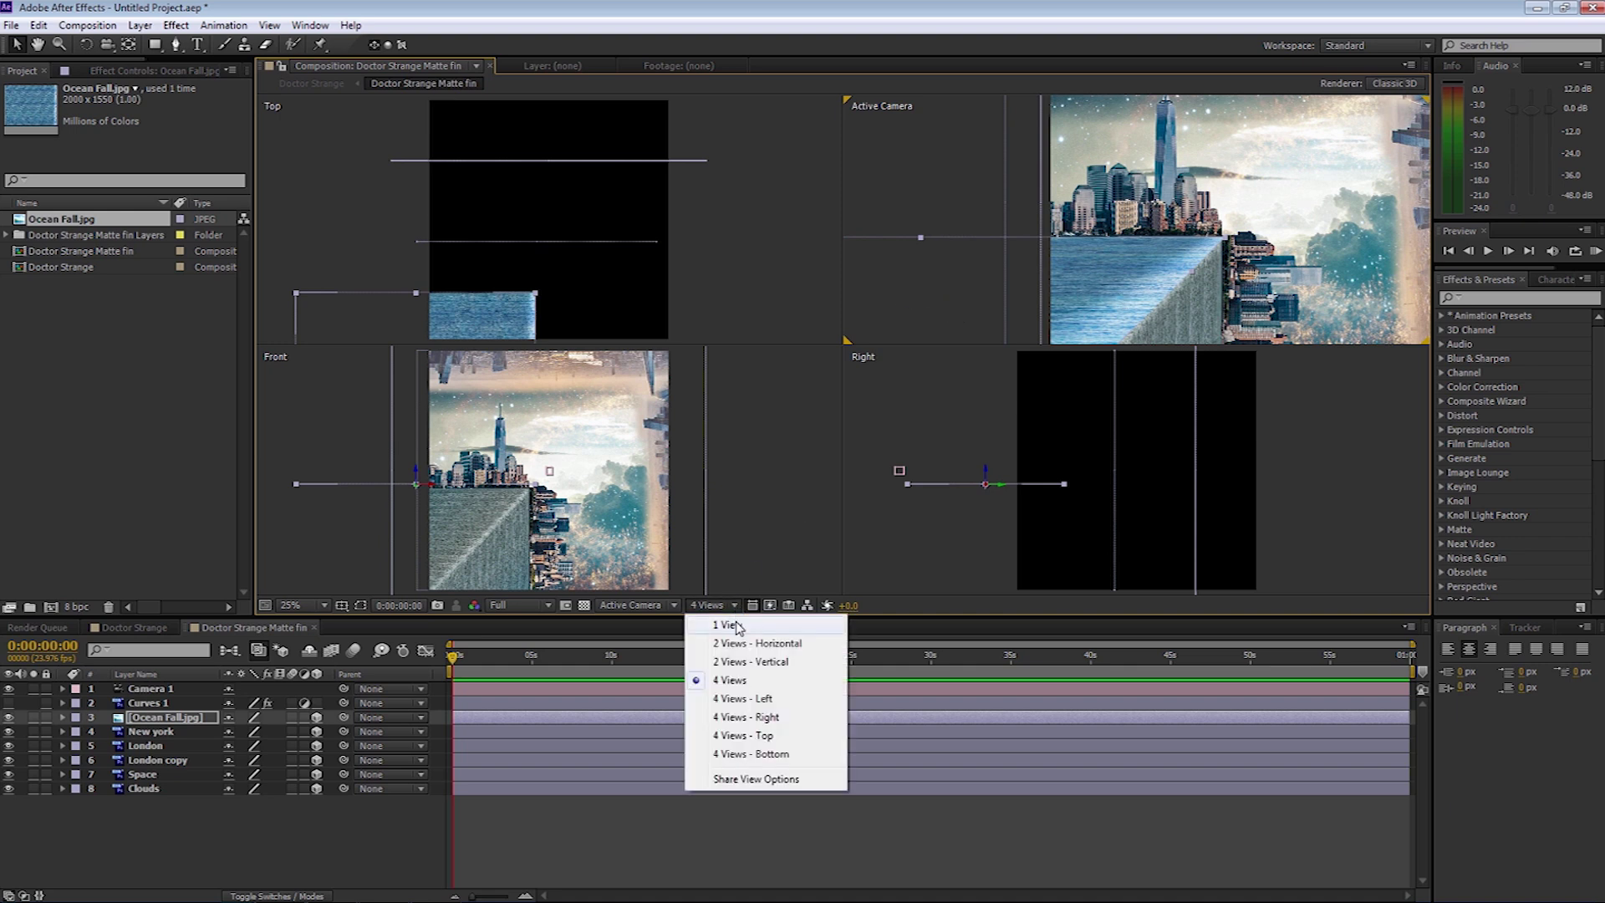
{"action": "left_click", "coordinate": [735, 619]}
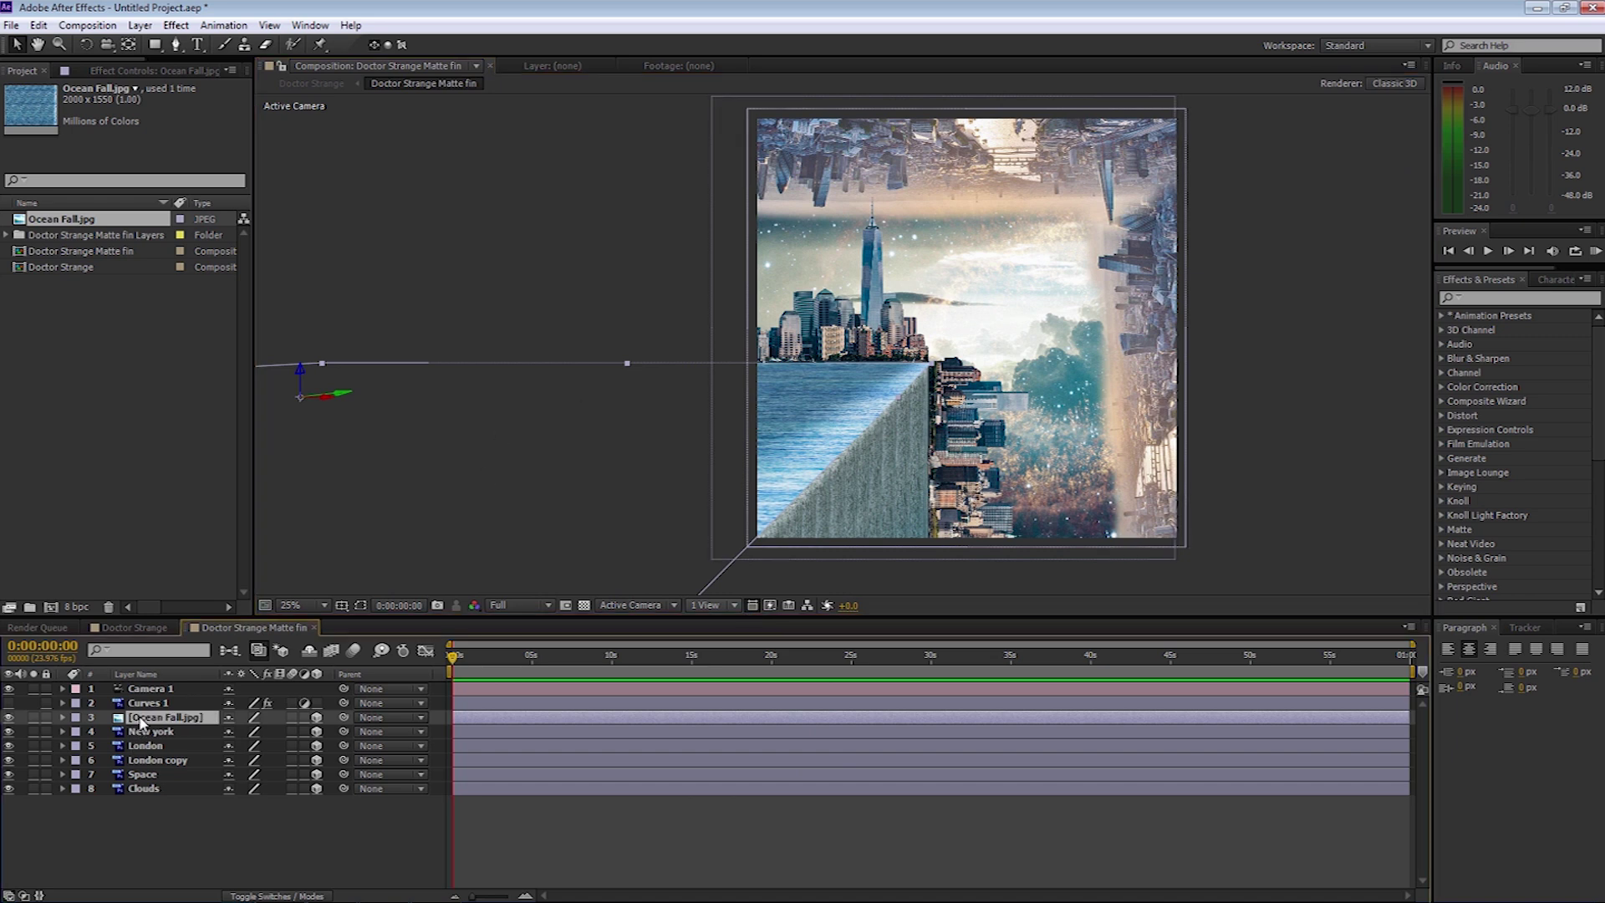
Step: Duplicate the Ocean Fall layer, offset the copy toward the right, and rotate it into a vertical plane
{"action": "key", "text": "ctrl+d"}
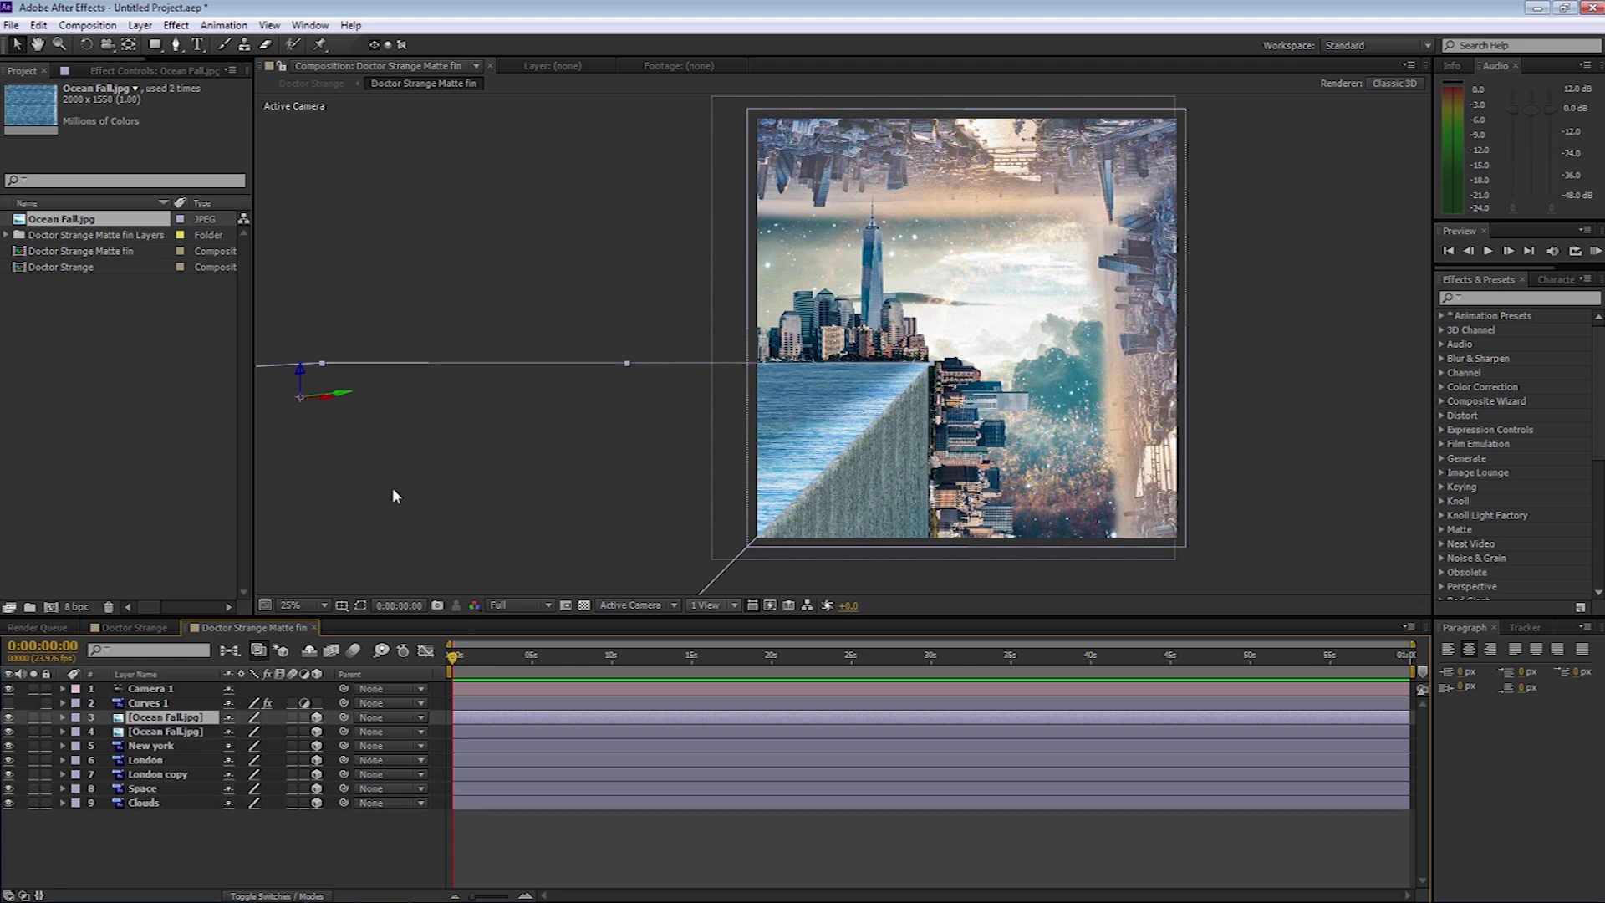
{"action": "left_click_drag", "start_coordinate": [335, 403], "coordinate": [507, 416]}
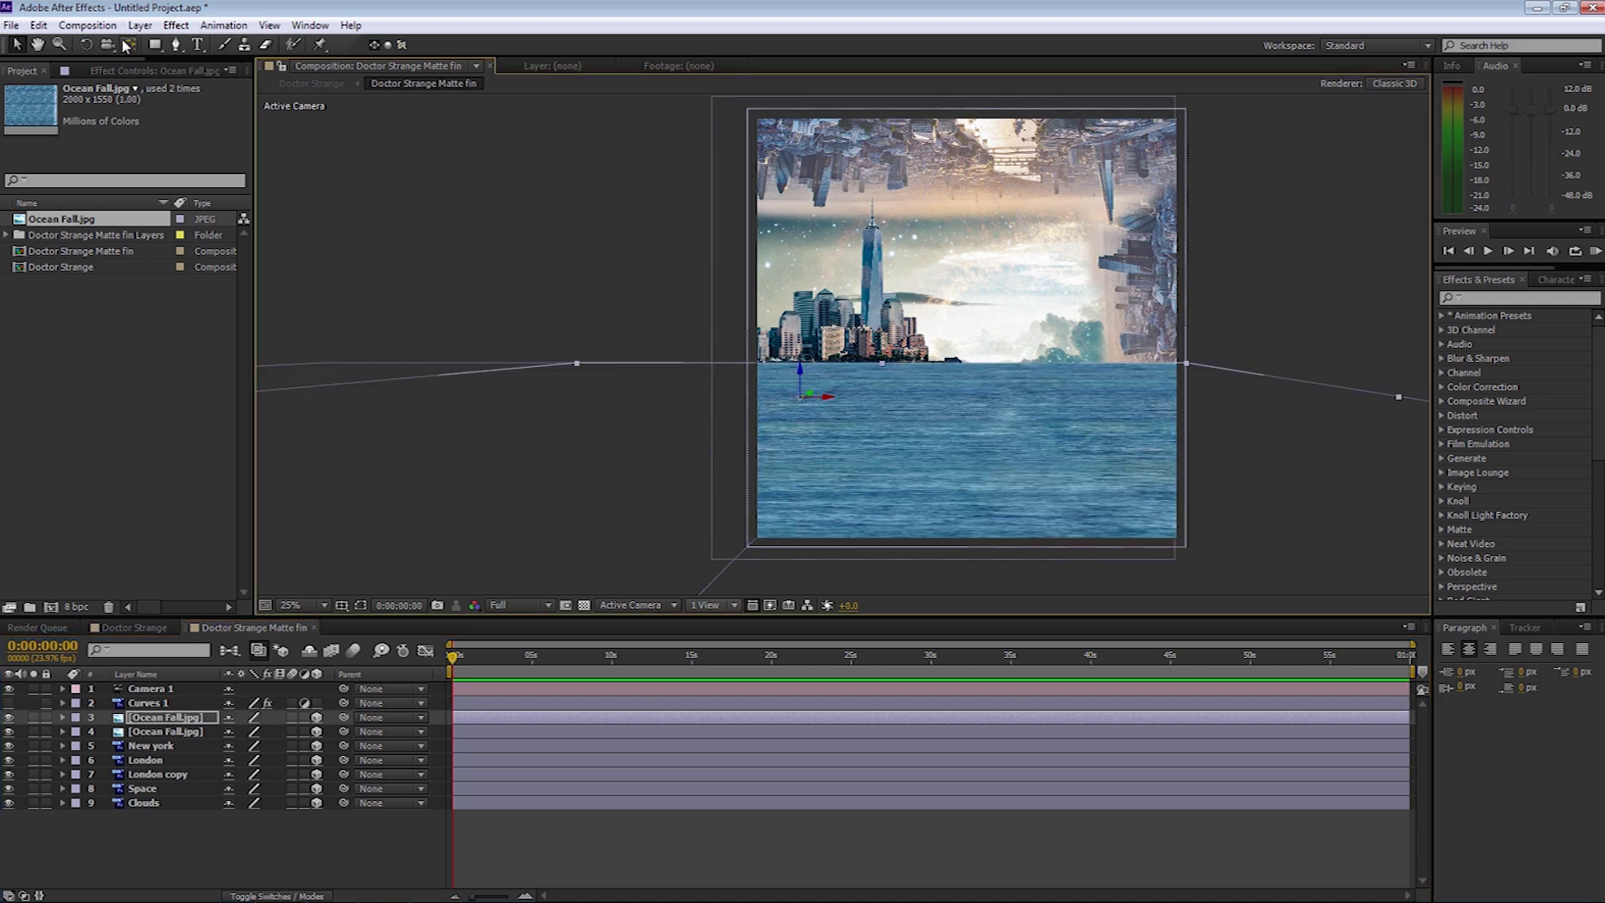
{"action": "left_click", "coordinate": [86, 45]}
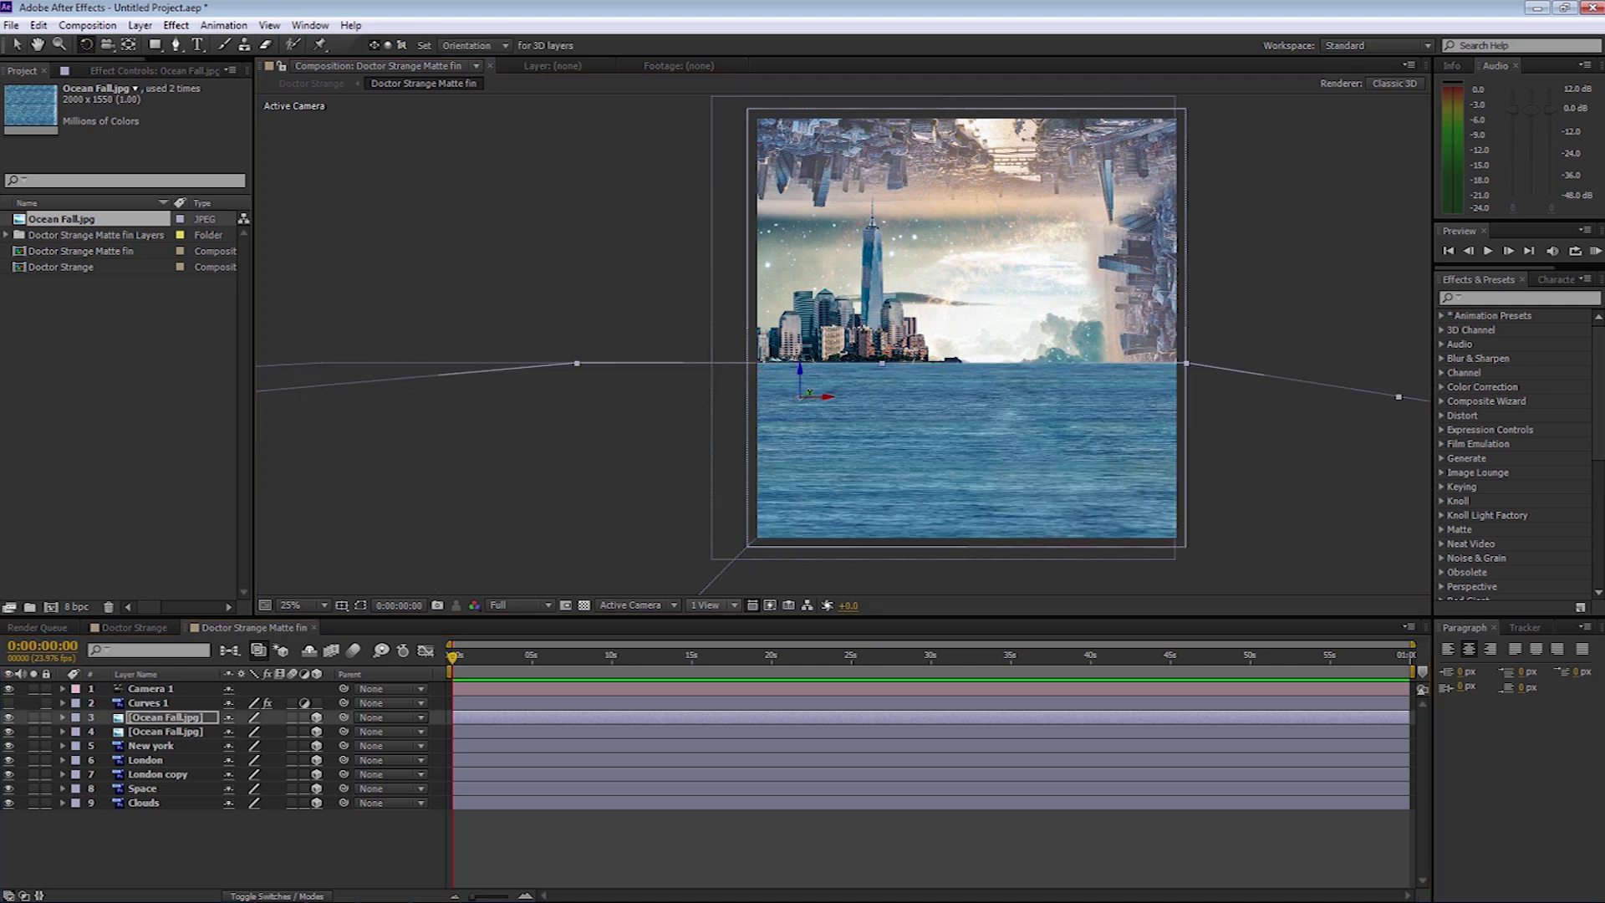
{"action": "mouse_move", "coordinate": [799, 393]}
{"action": "left_mouse_down"}
{"action": "mouse_move", "coordinate": [781, 393]}
{"action": "mouse_move", "coordinate": [791, 383]}
{"action": "left_mouse_up"}
{"action": "key", "text": "v"}
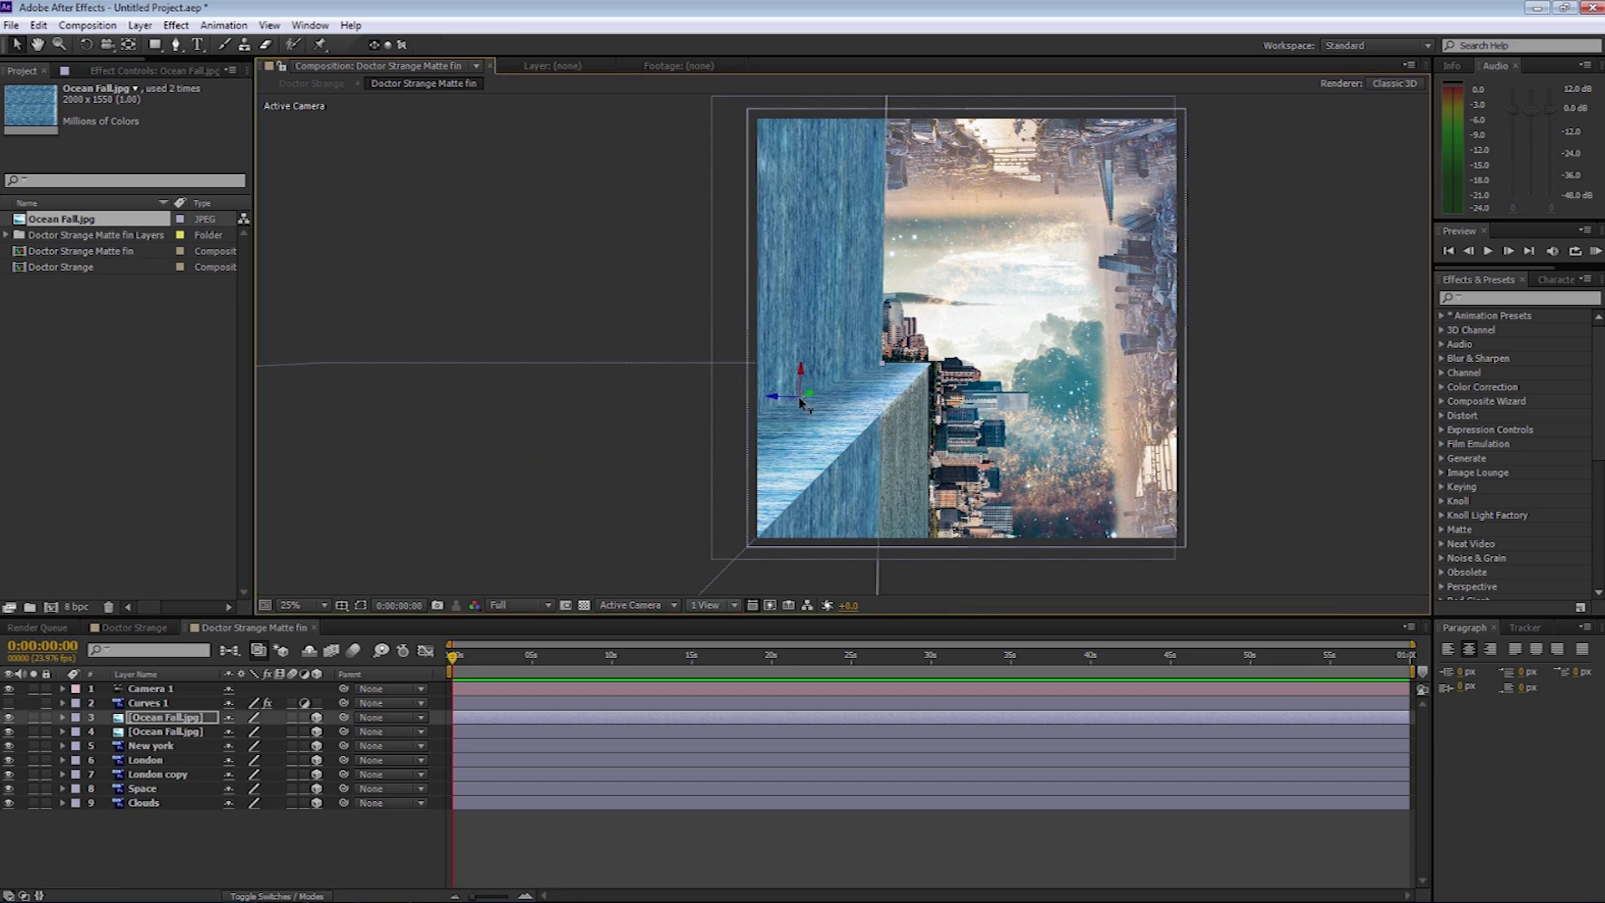
Step: Slide the vertical Ocean Fall copy to the cliff edge beside the sideways buildings and lower it below the waterline
{"action": "left_click_drag", "start_coordinate": [771, 400], "coordinate": [835, 406]}
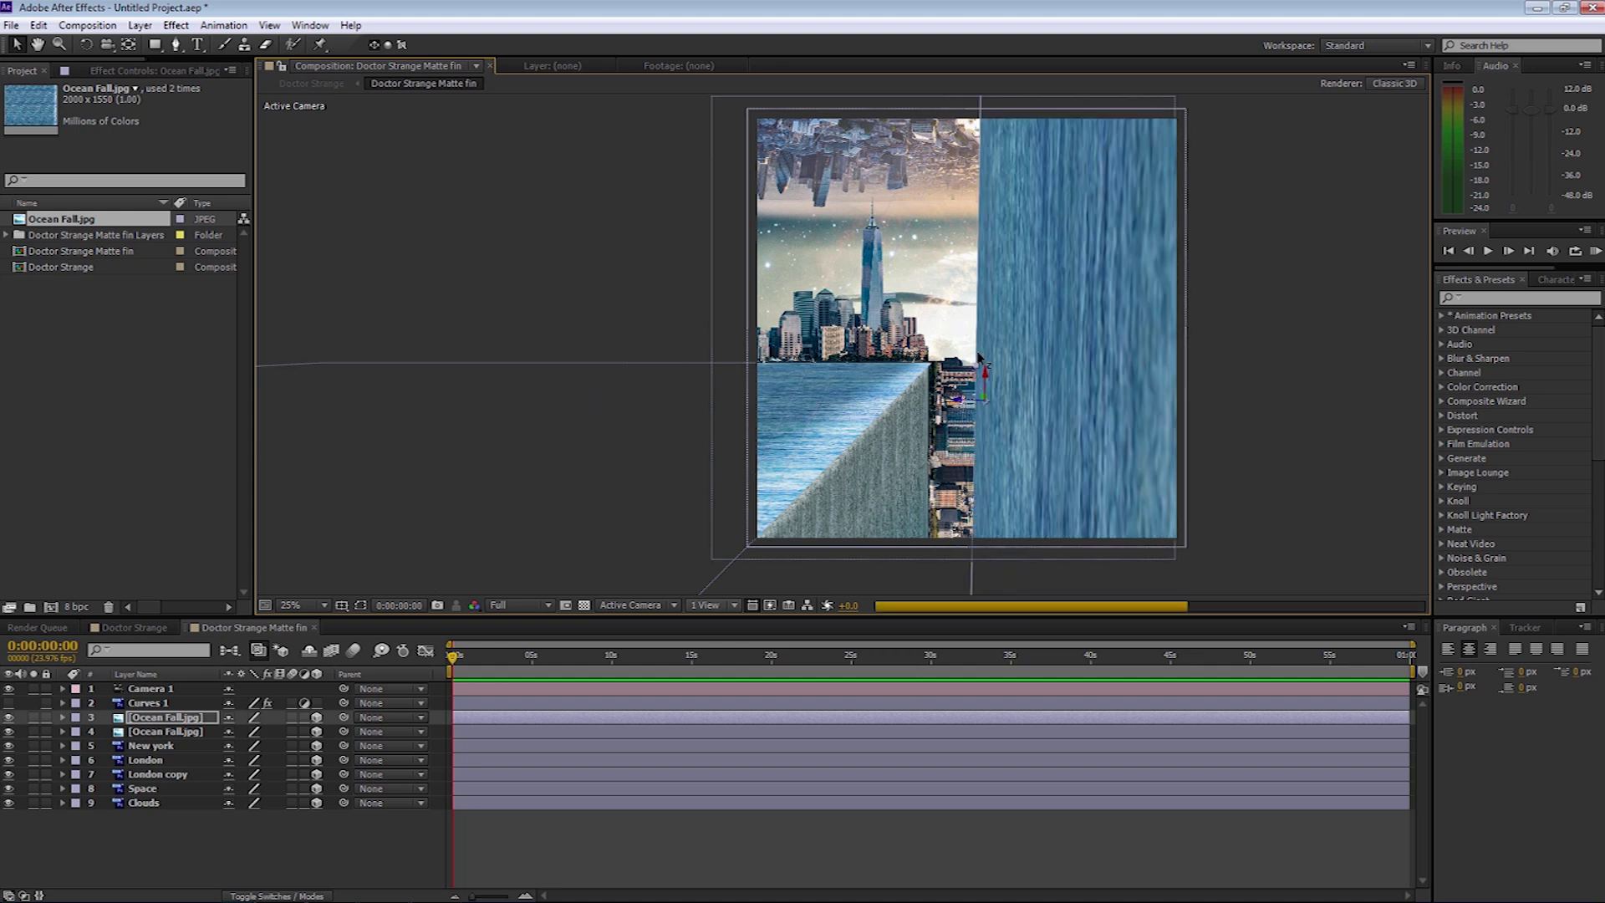
{"action": "left_click_drag", "start_coordinate": [940, 364], "coordinate": [933, 407]}
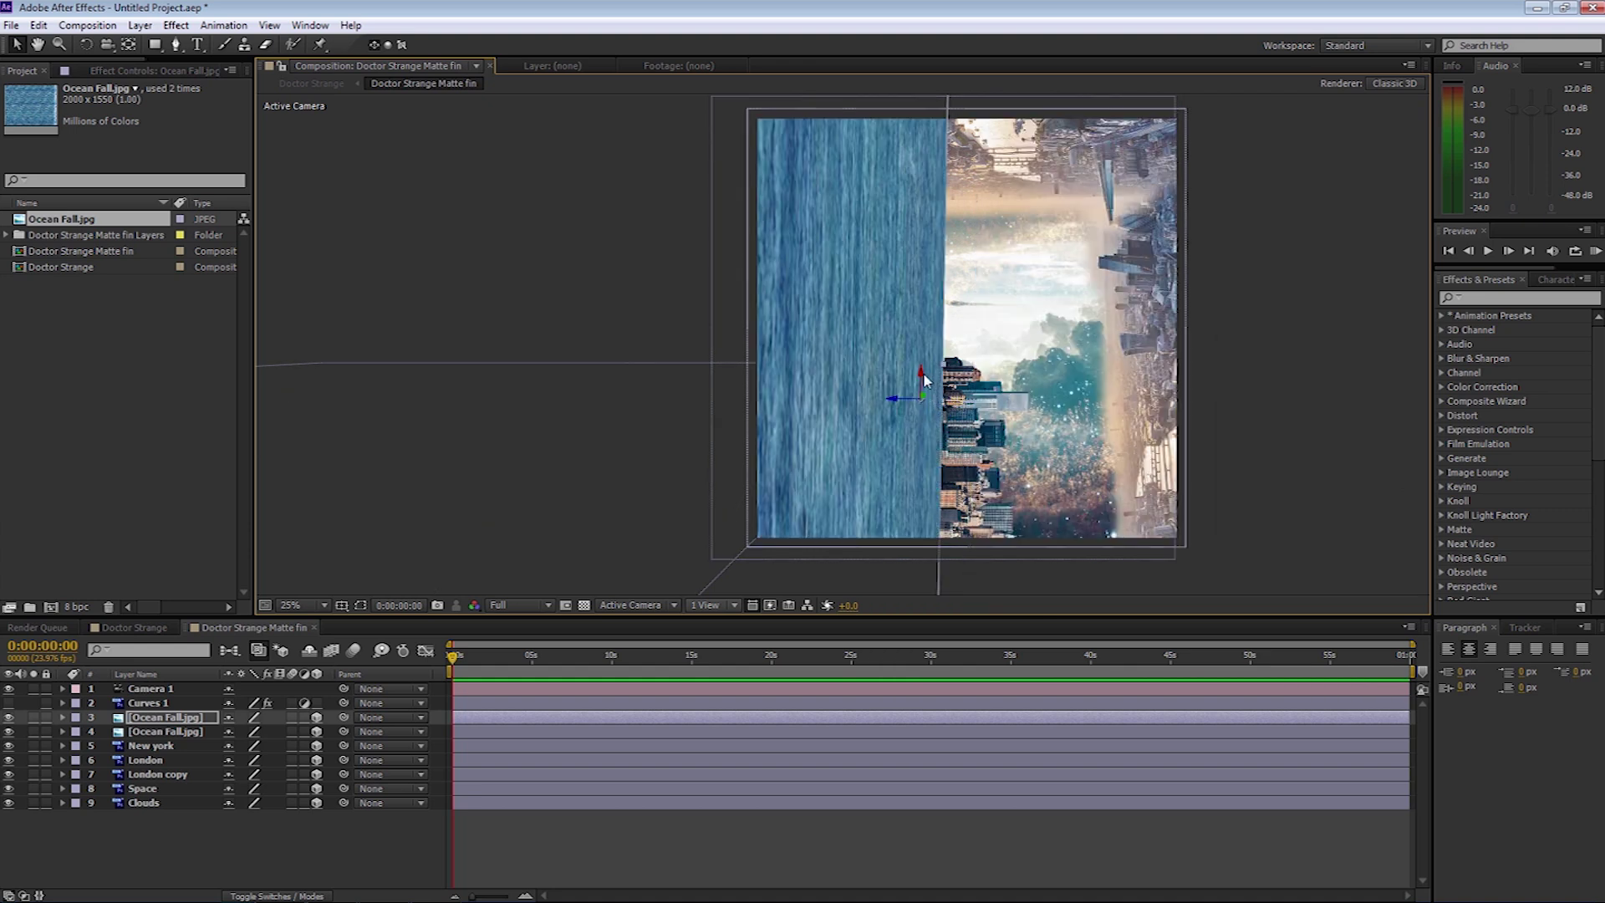
{"action": "left_click_drag", "start_coordinate": [922, 372], "coordinate": [933, 570]}
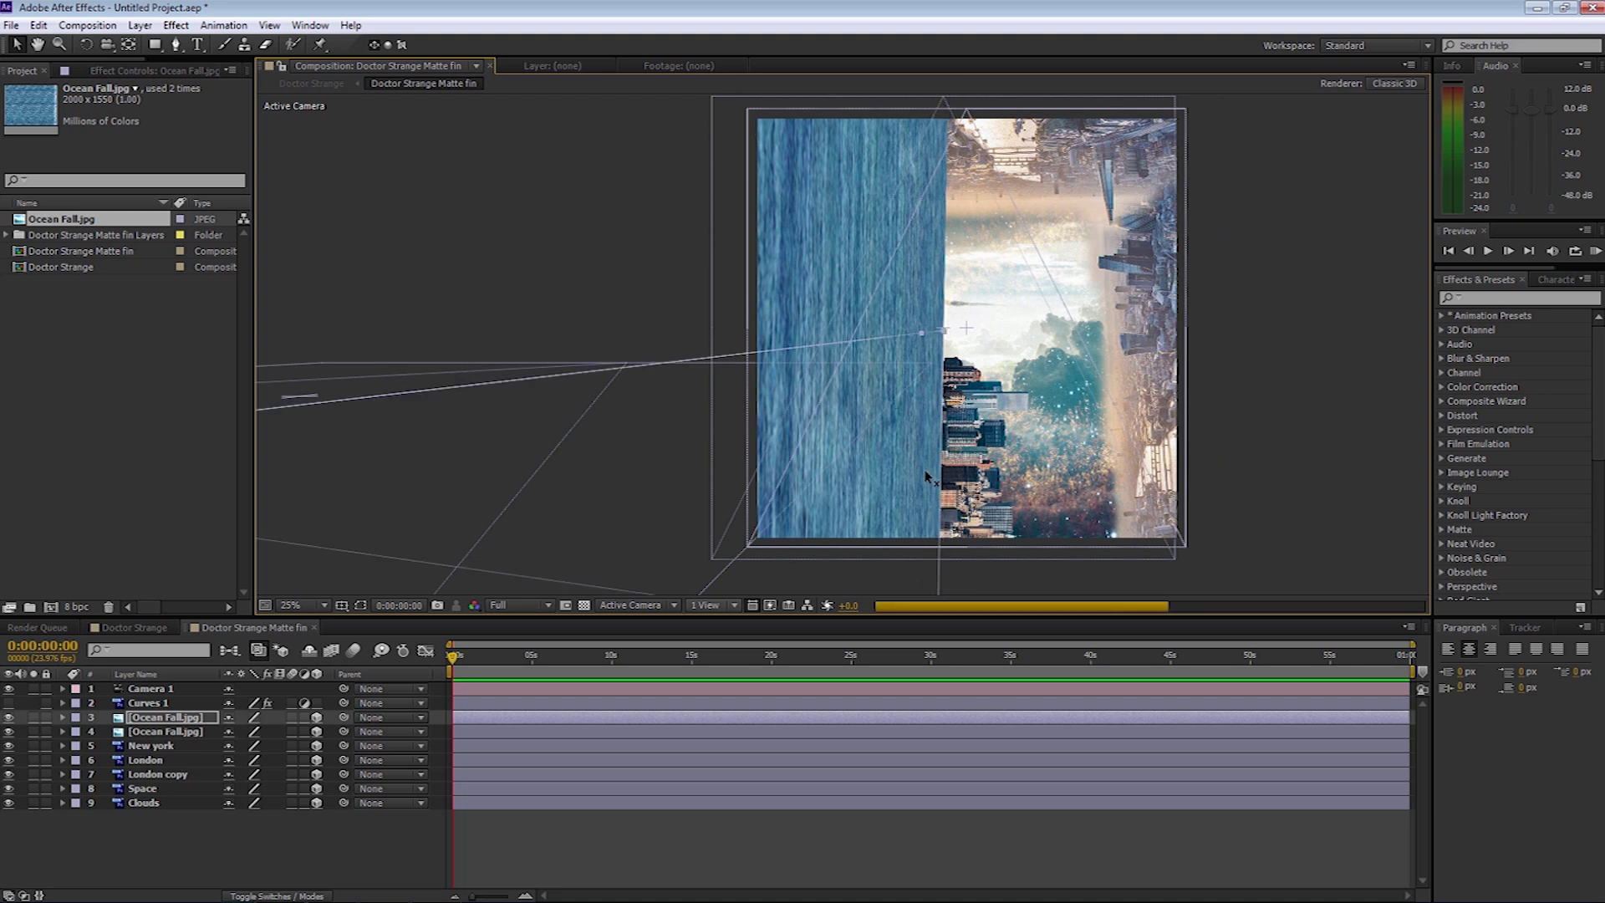
Step: Fine-tune the vertical copy's position so its upper edge meets the horizontal ocean plane and covers the painted waterfall
{"action": "key", "text": "z"}
{"action": "left_click", "coordinate": [961, 399], "text": "alt"}
{"action": "left_click_drag", "start_coordinate": [953, 425], "coordinate": [1021, 326]}
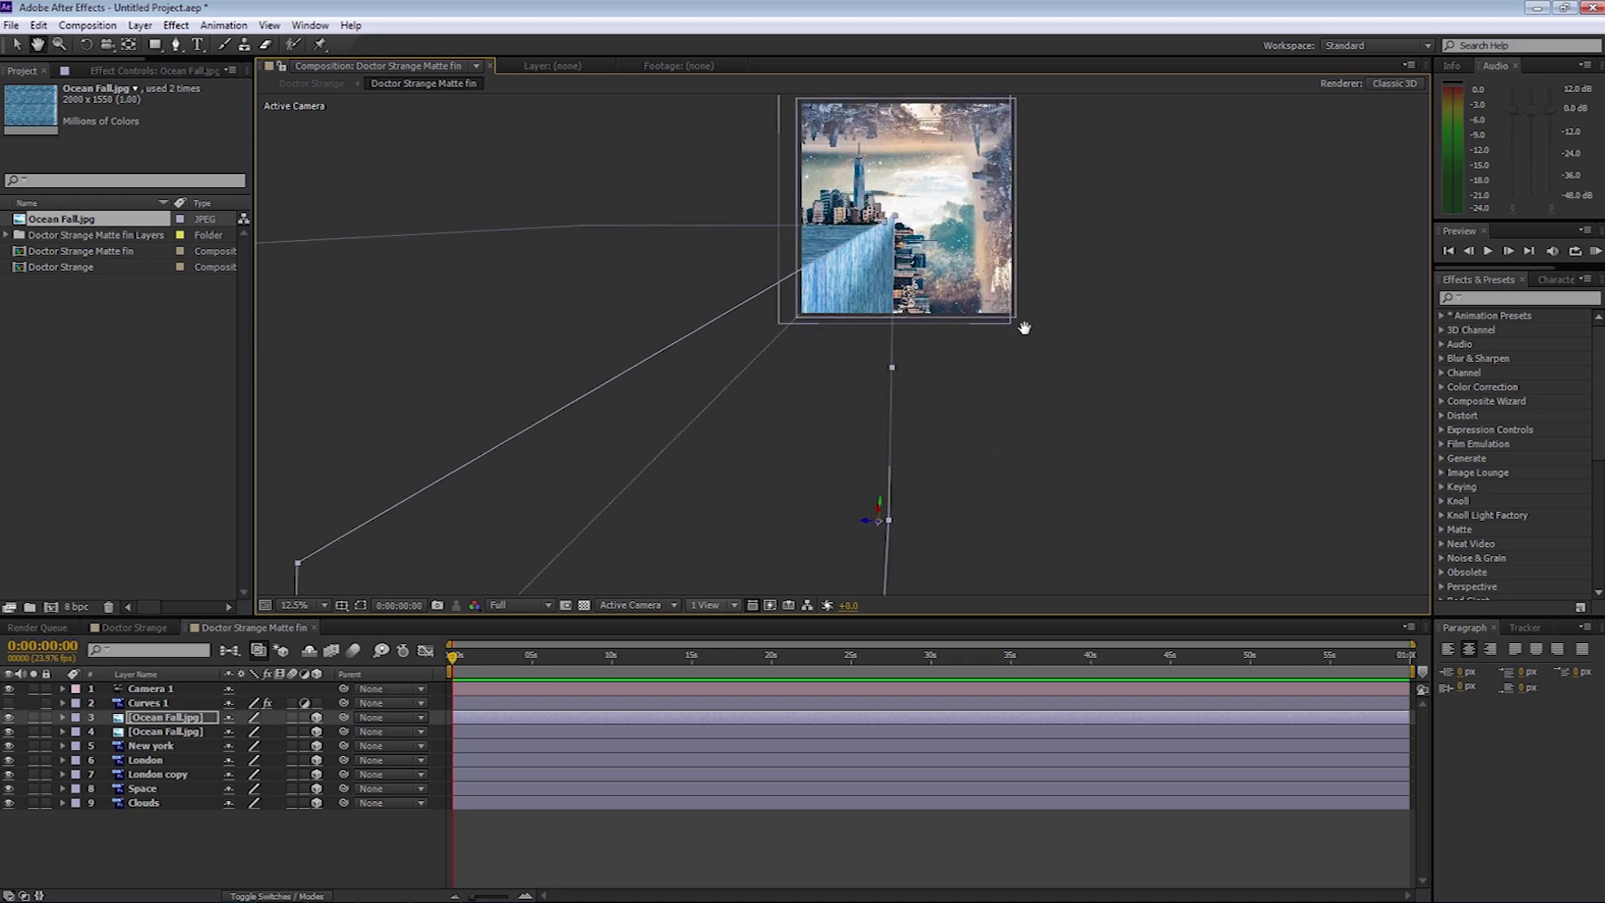
{"action": "key", "text": "v"}
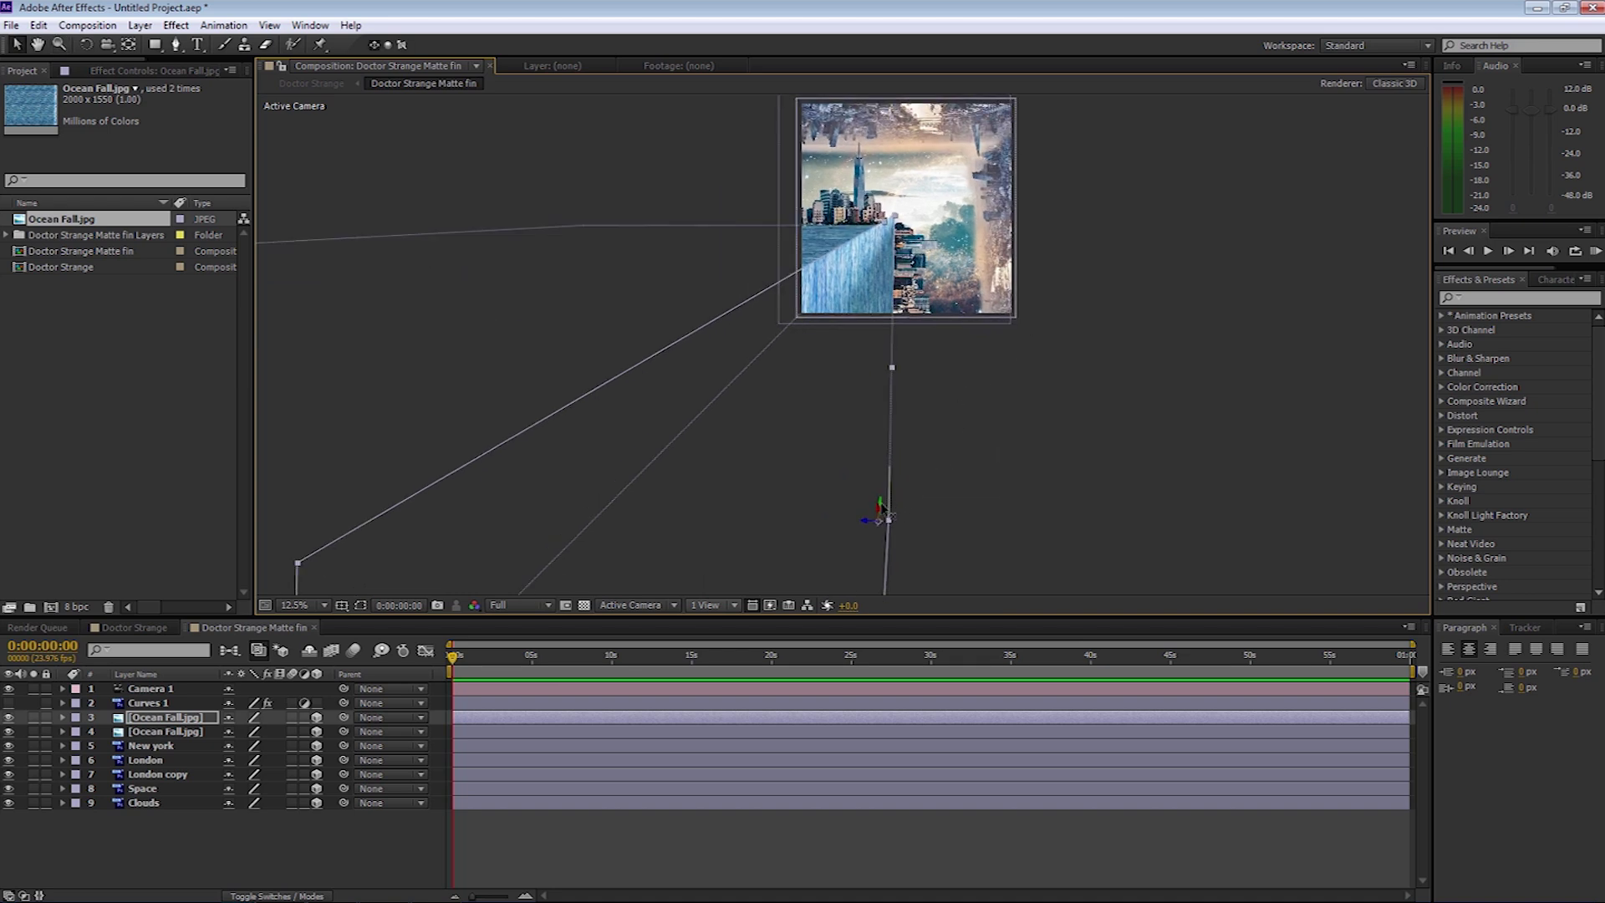
{"action": "left_click_drag", "start_coordinate": [879, 505], "coordinate": [877, 519]}
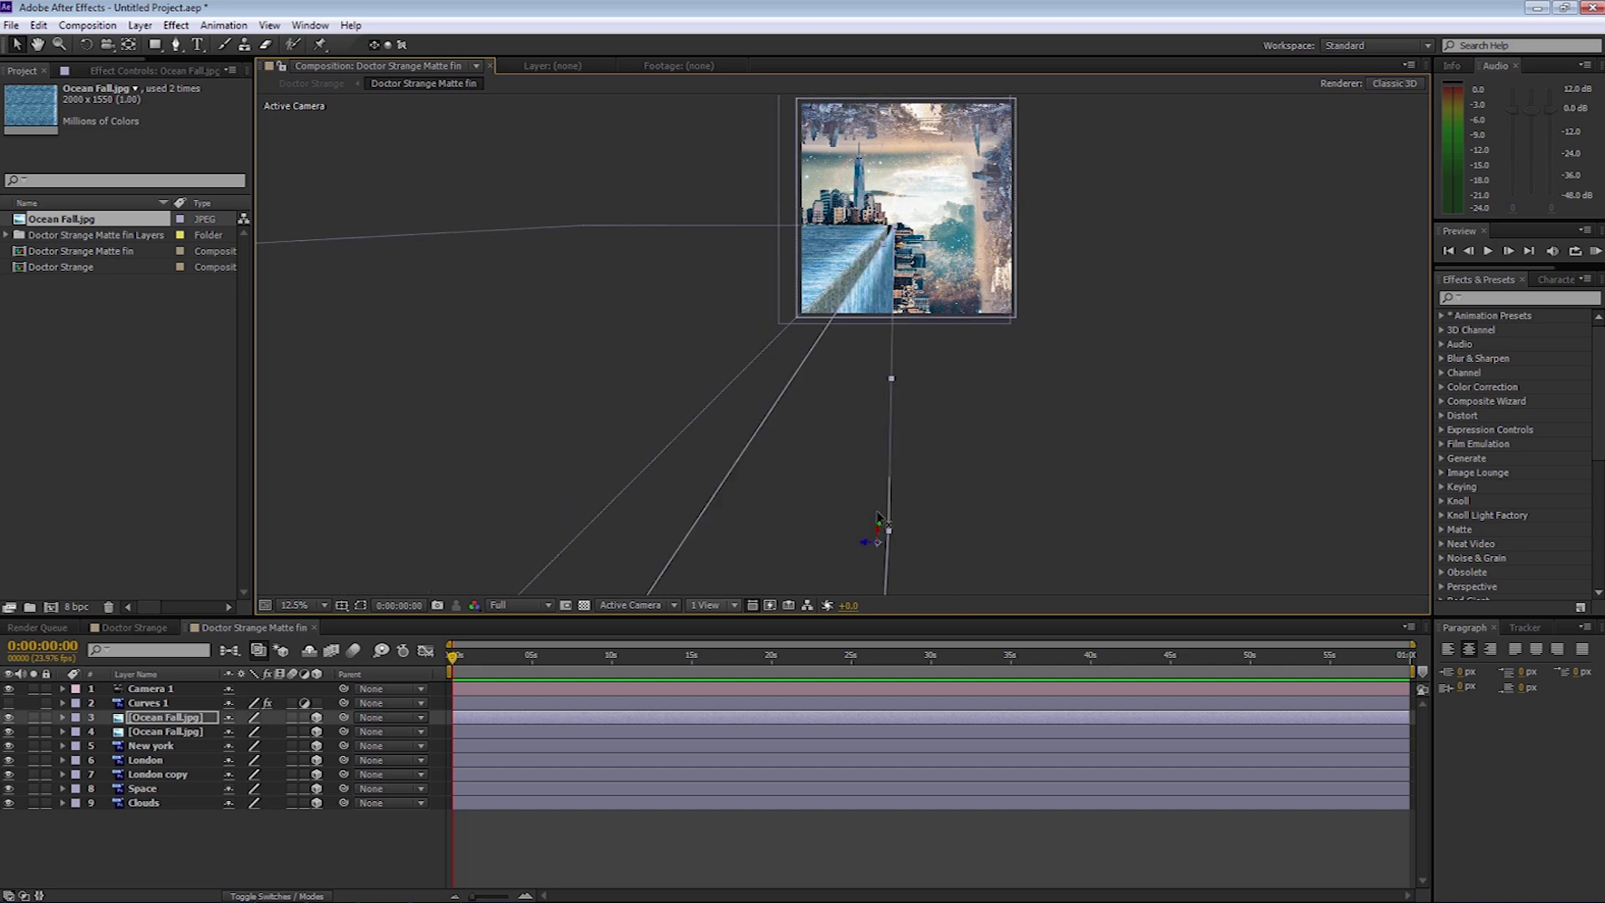
{"action": "left_click_drag", "start_coordinate": [869, 548], "coordinate": [861, 542]}
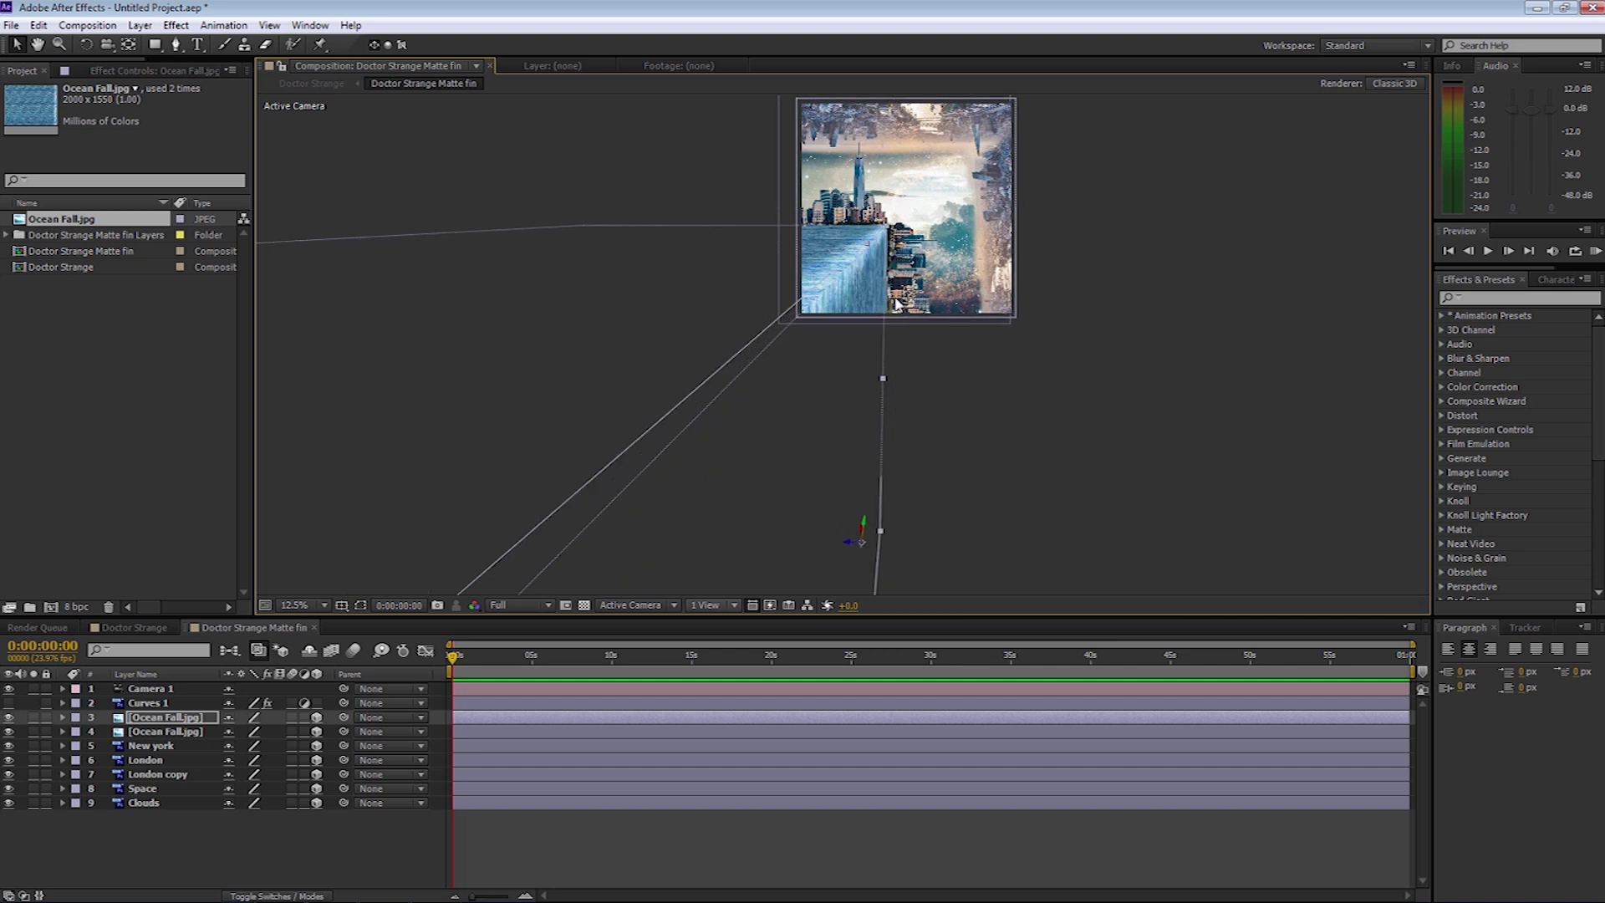
Step: Inspect the top corner of the waterfall edge up close and nudge the vertical Ocean Fall copy slightly toward the sideways buildings
{"action": "key", "text": "z"}
{"action": "left_click", "coordinate": [883, 253]}
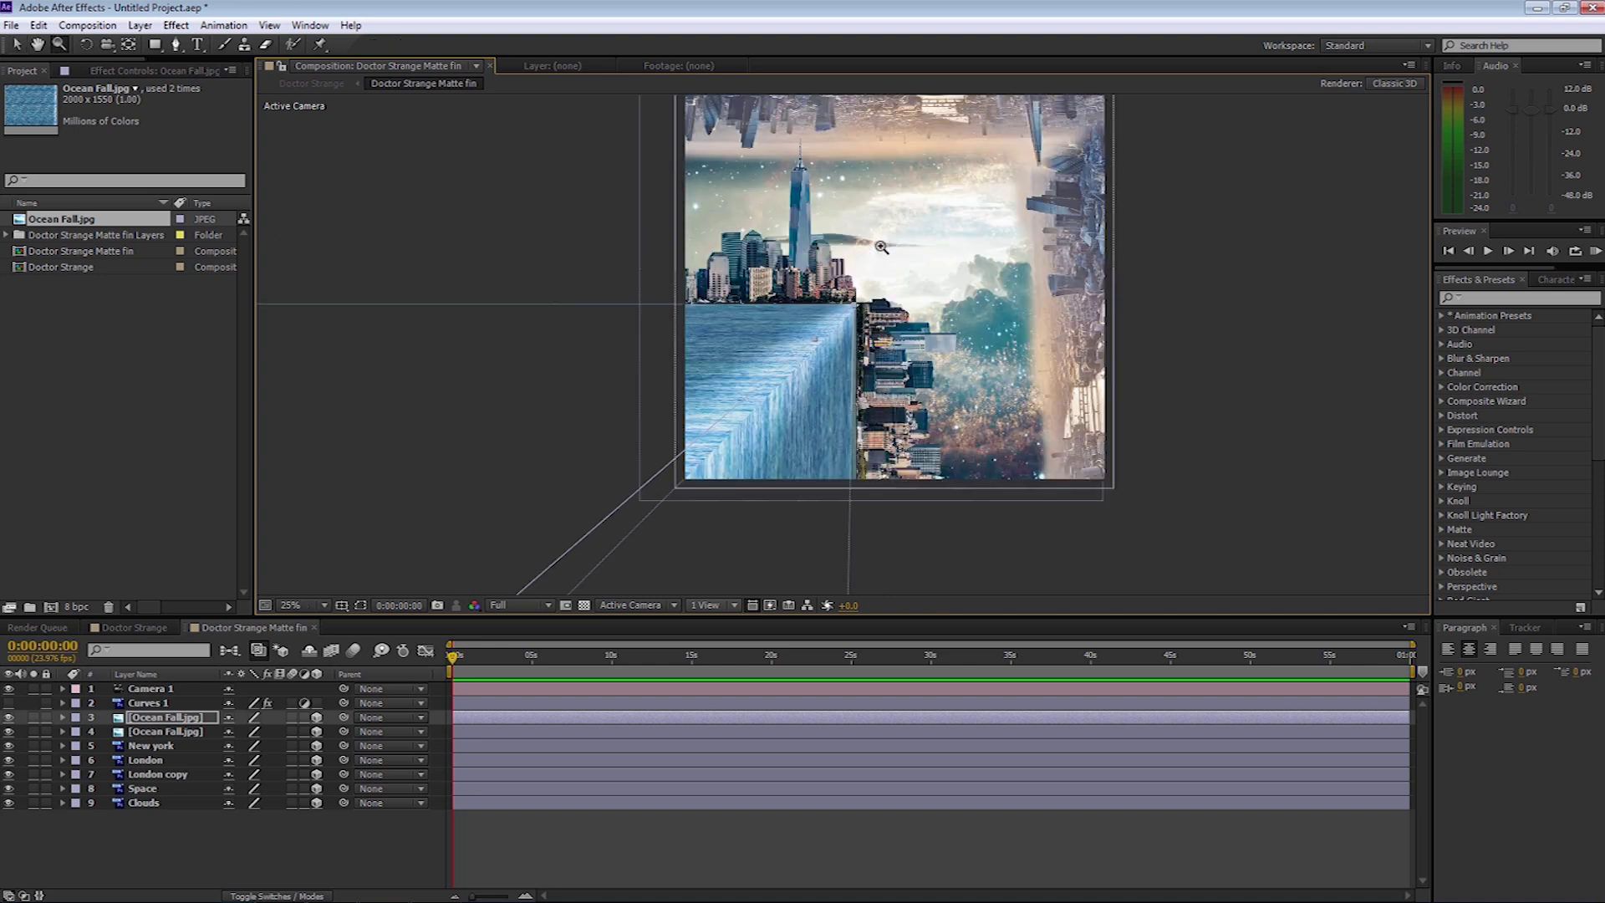
{"action": "left_click", "coordinate": [863, 331]}
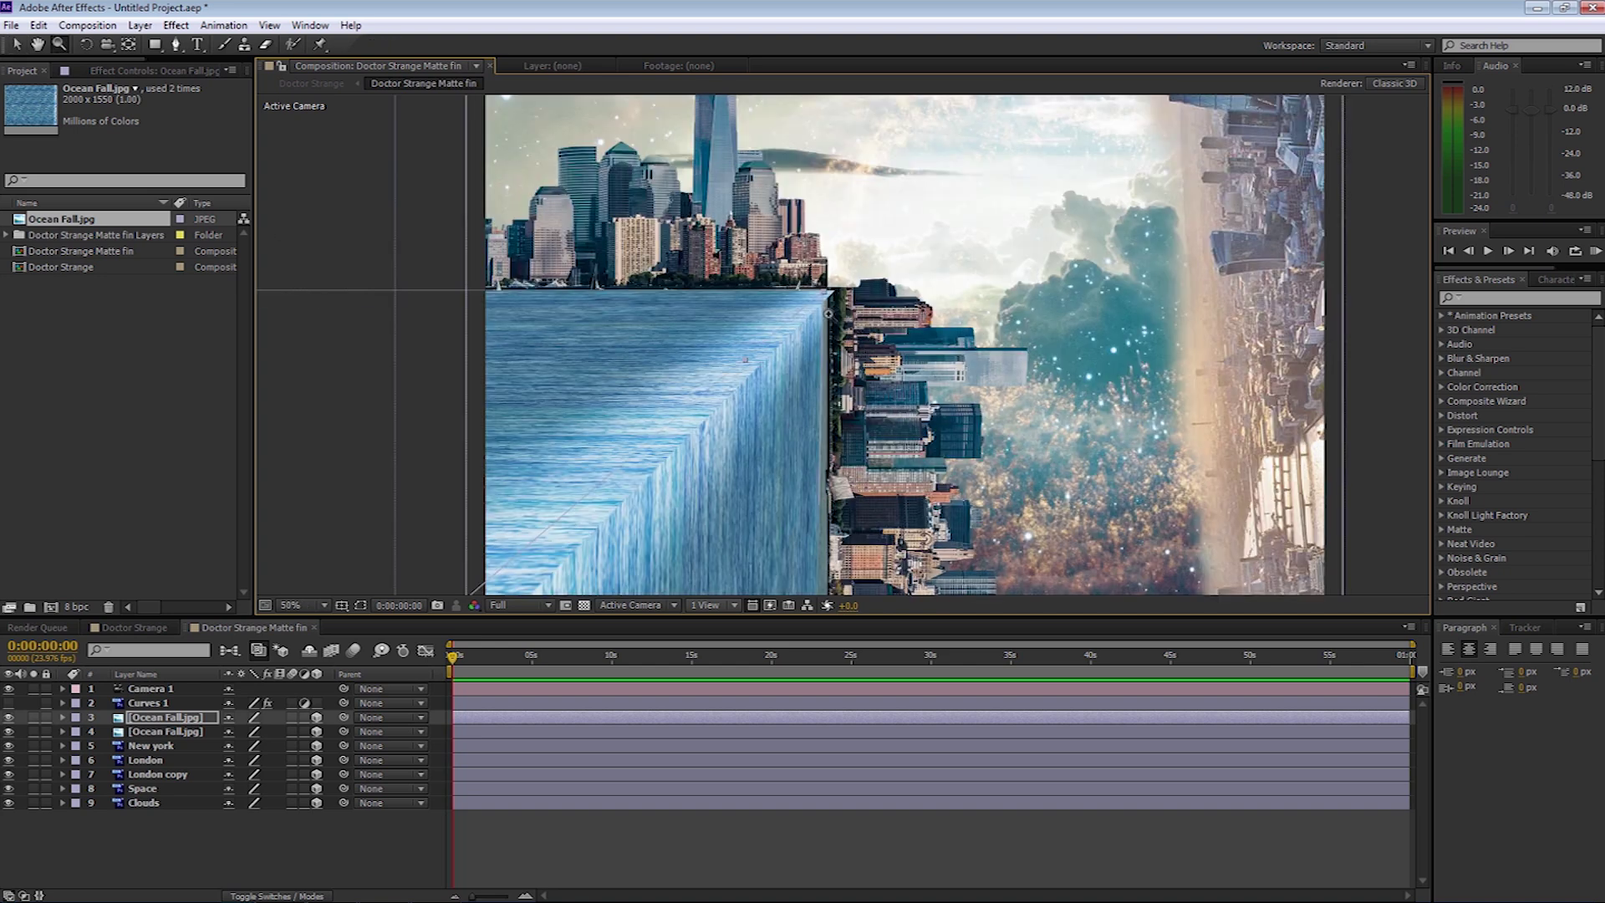
{"action": "left_click", "coordinate": [837, 340], "text": "alt"}
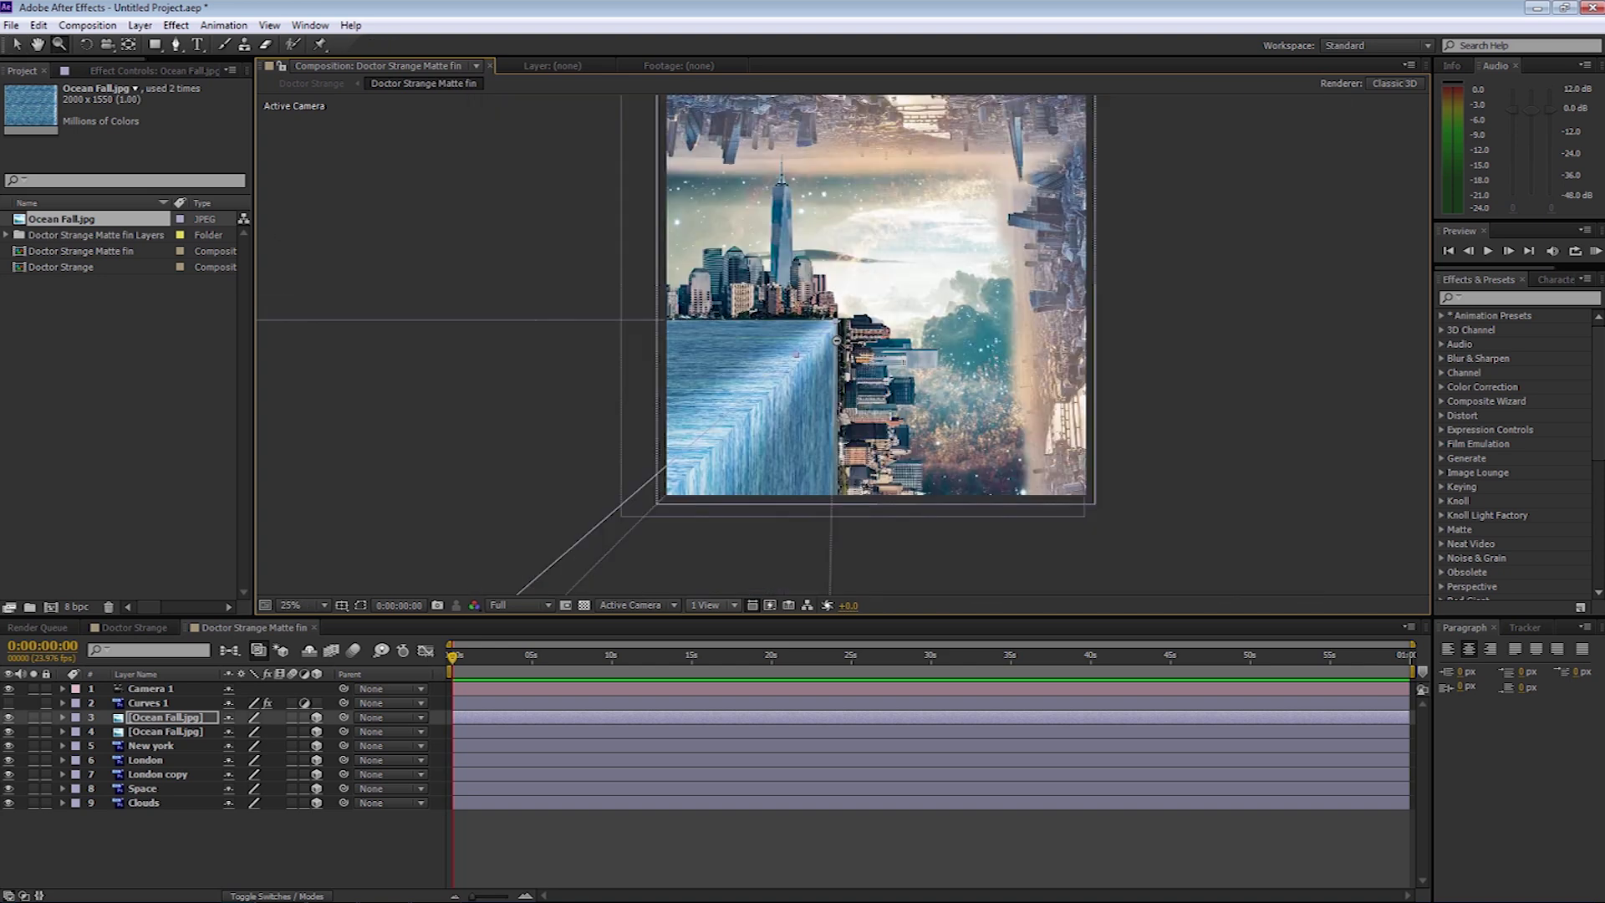
{"action": "left_click", "coordinate": [837, 340], "text": "alt"}
{"action": "scroll", "coordinate": [824, 418], "scroll_direction": "down", "scroll_amount": 3}
{"action": "key", "text": "v"}
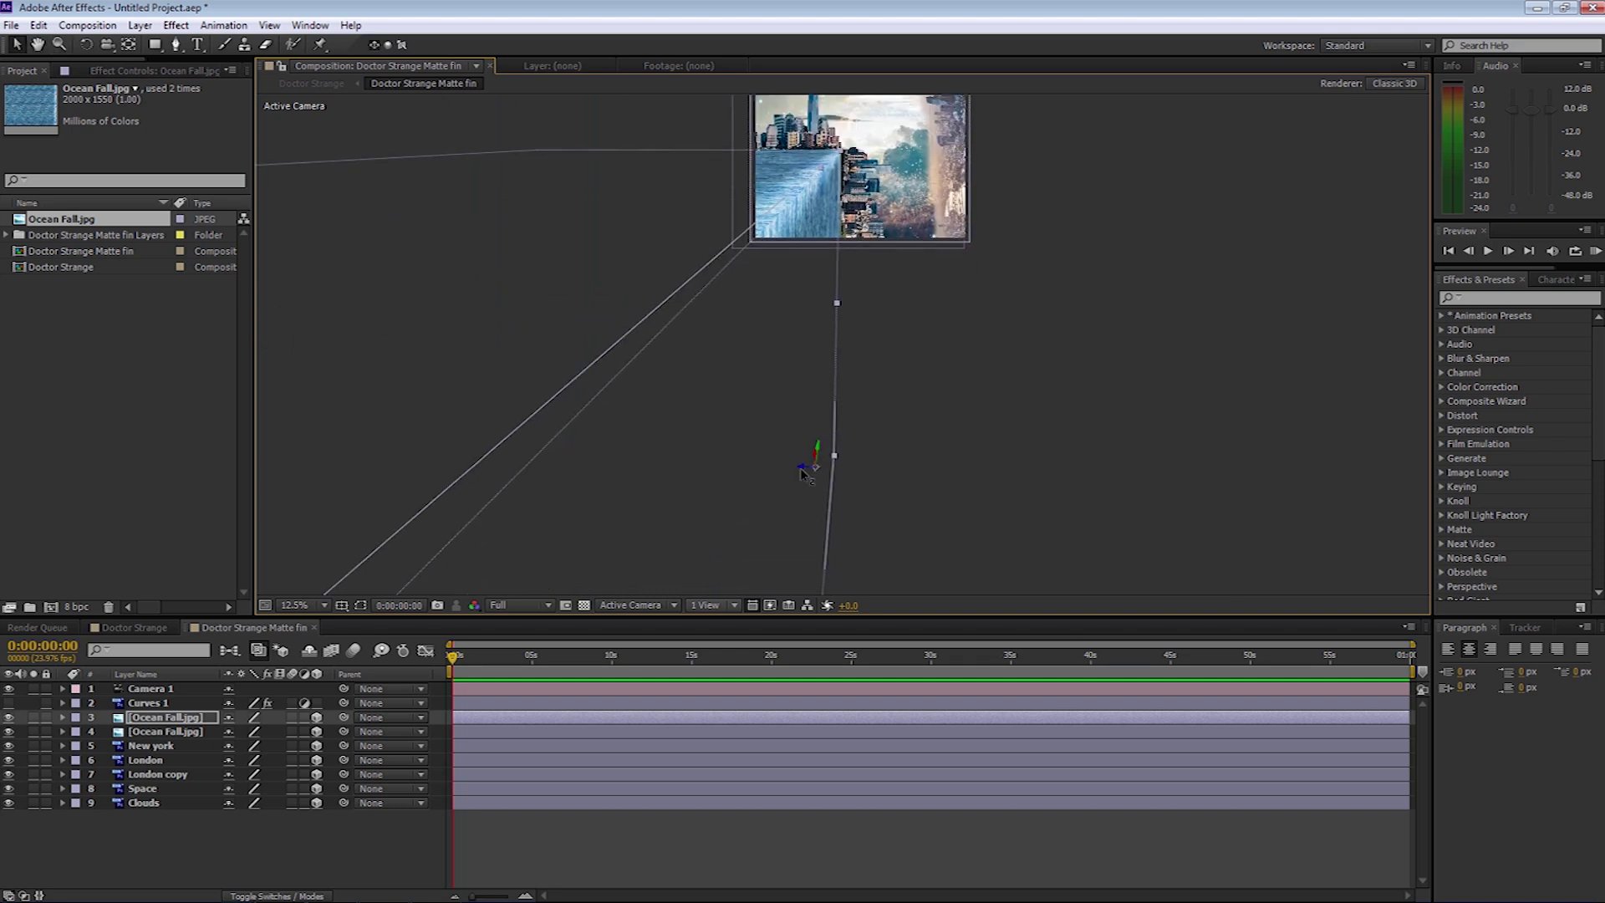
{"action": "left_click_drag", "start_coordinate": [801, 473], "coordinate": [802, 474]}
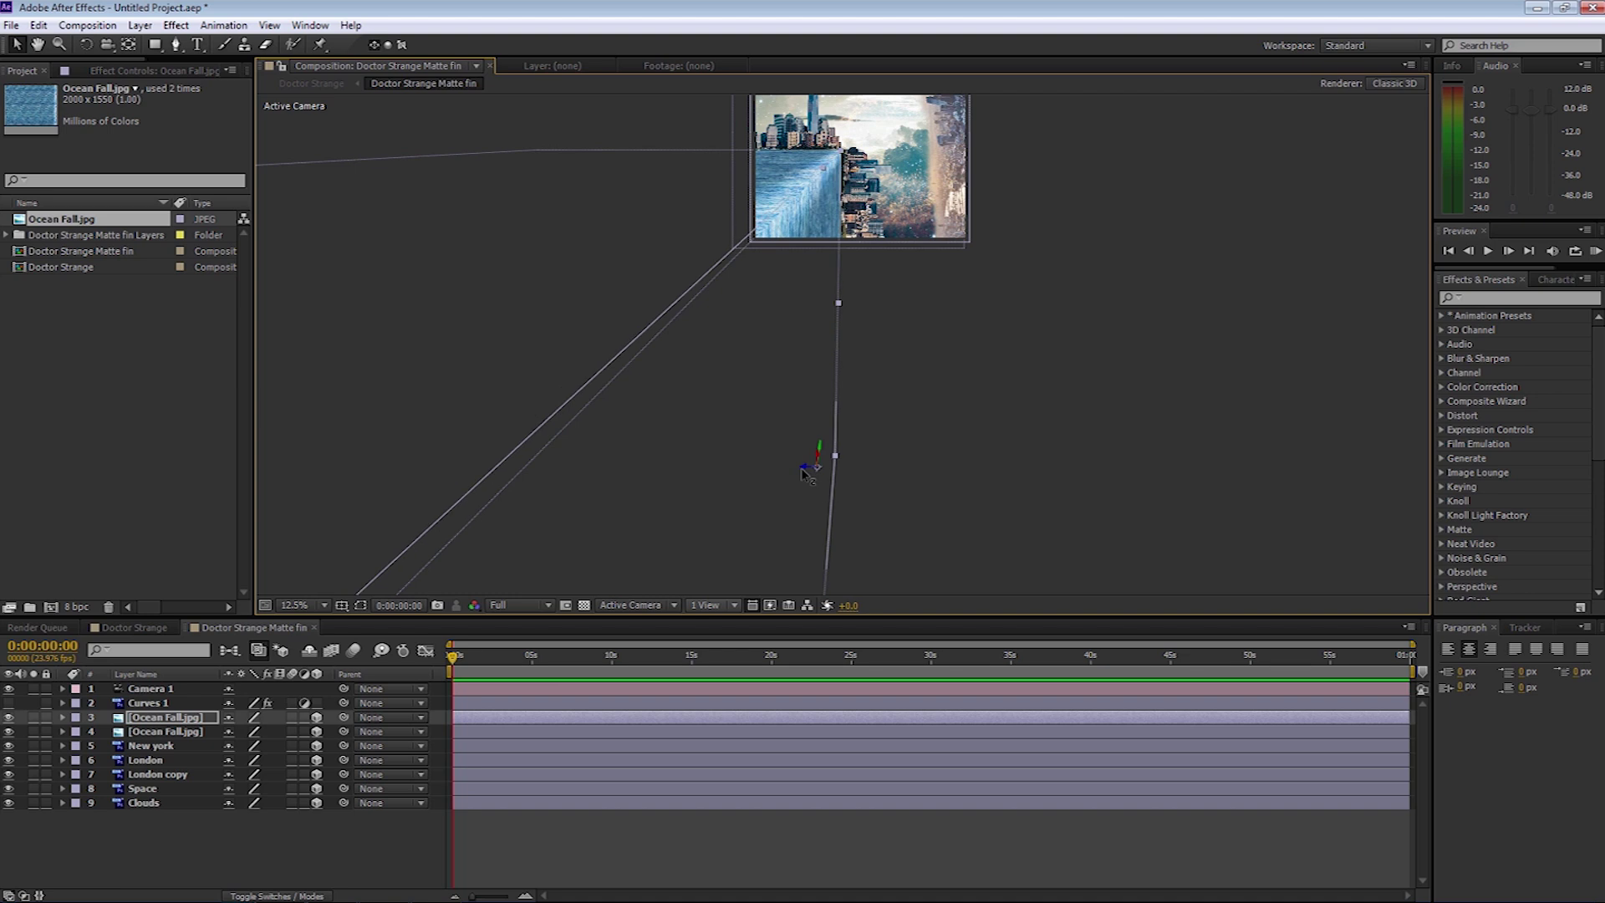
Step: Recheck the waterfall edge and shift the vertical Ocean Fall copy a little further so it lines up with the sideways buildings
{"action": "key", "text": "z"}
{"action": "left_click", "coordinate": [844, 175]}
{"action": "left_click", "coordinate": [859, 328]}
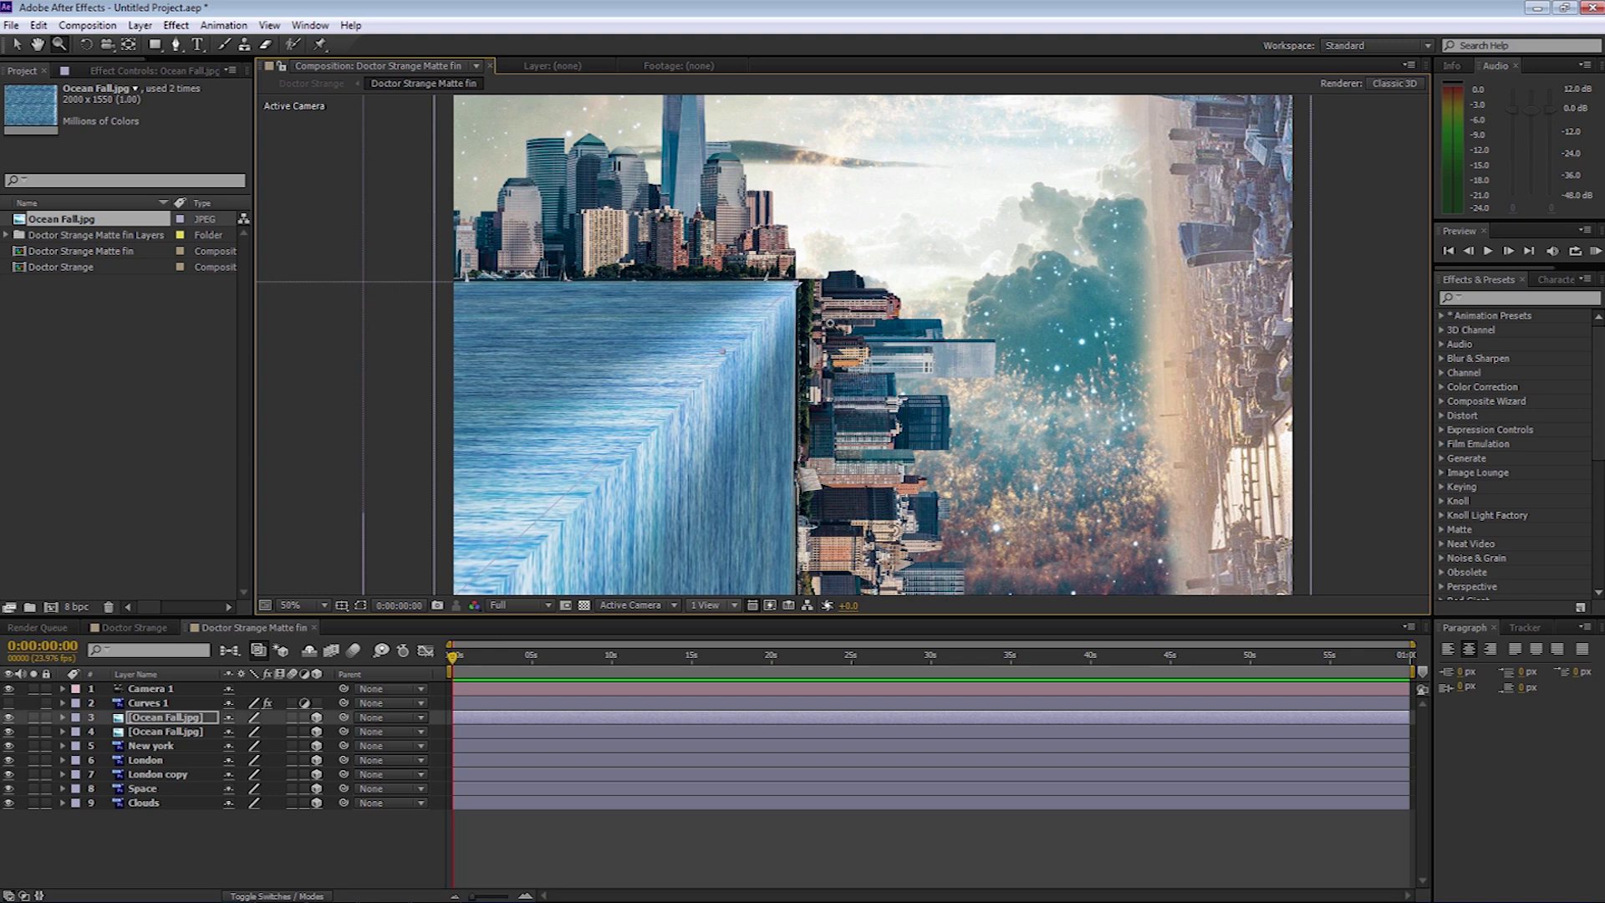
{"action": "scroll", "coordinate": [868, 407], "scroll_direction": "down", "scroll_amount": 6}
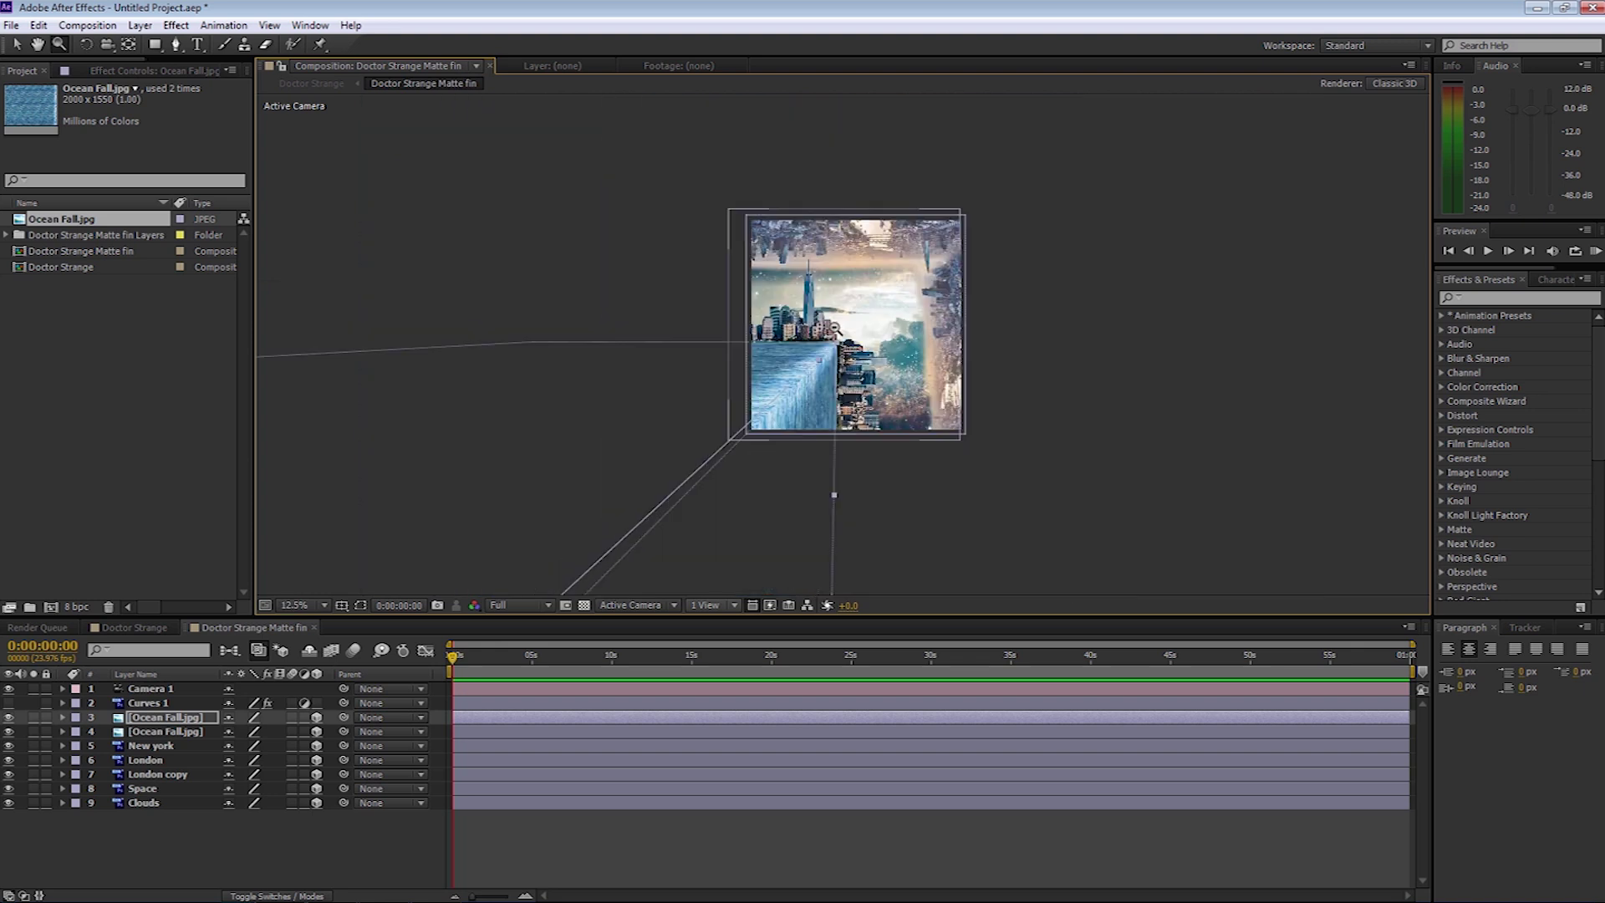
{"action": "scroll", "coordinate": [869, 384], "scroll_direction": "down", "scroll_amount": 2}
{"action": "key", "text": "v"}
{"action": "left_click_drag", "start_coordinate": [811, 405], "coordinate": [813, 407]}
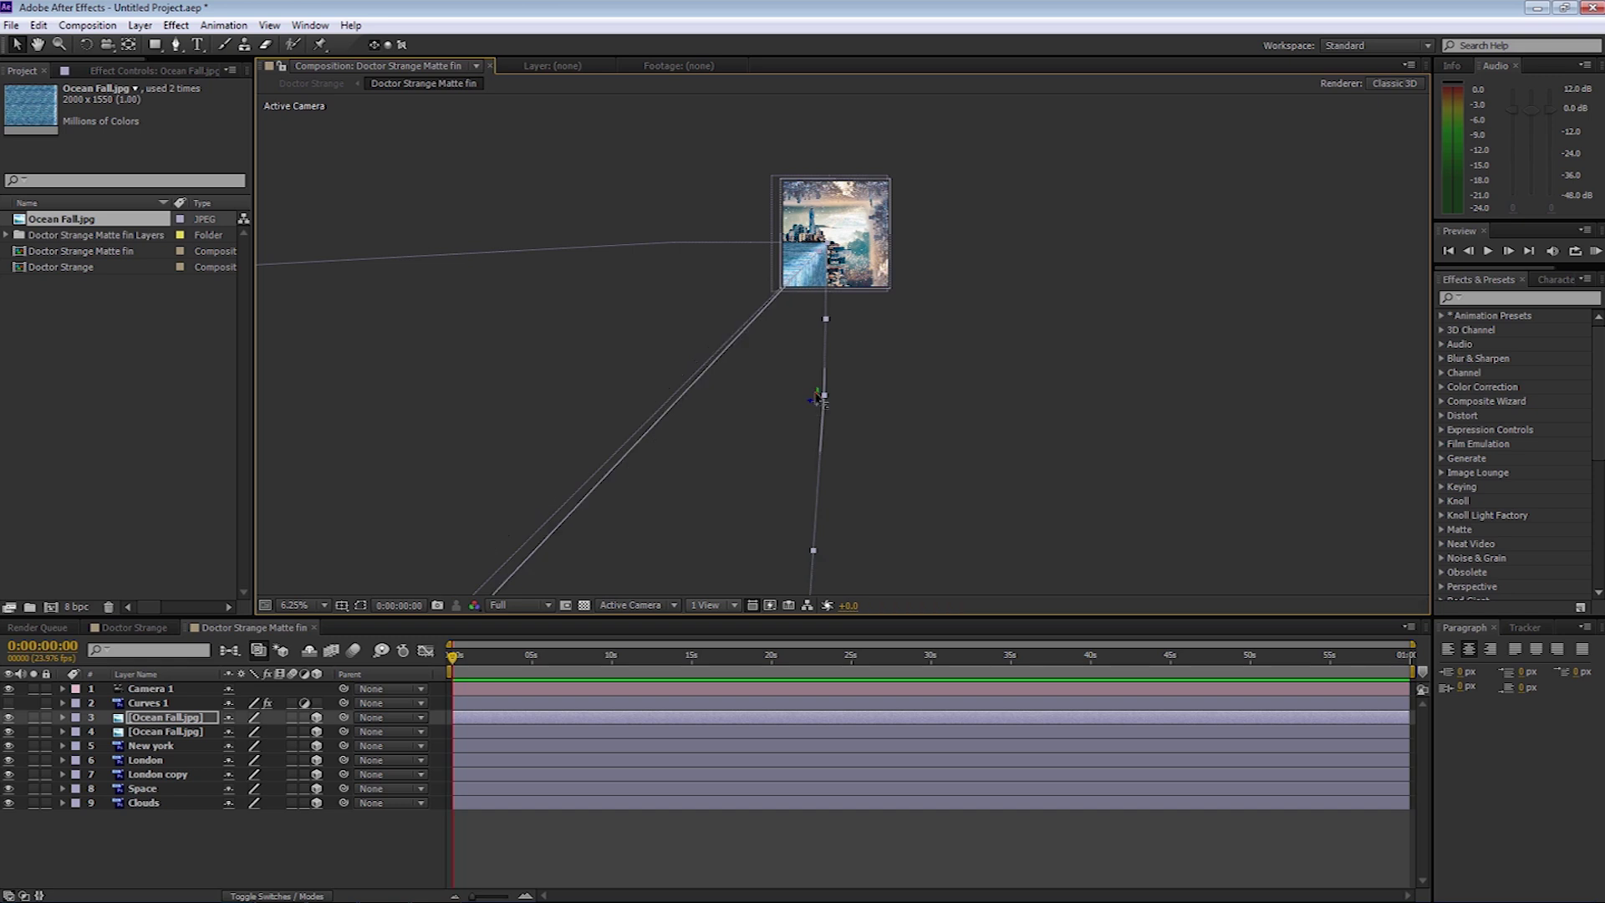
Step: Move the horizontal Ocean Fall layer to close the diagonal seam with the vertical copy, and turn the Curves 1 adjustment back on
{"action": "key", "text": "z"}
{"action": "left_click", "coordinate": [823, 273]}
{"action": "left_click", "coordinate": [822, 273]}
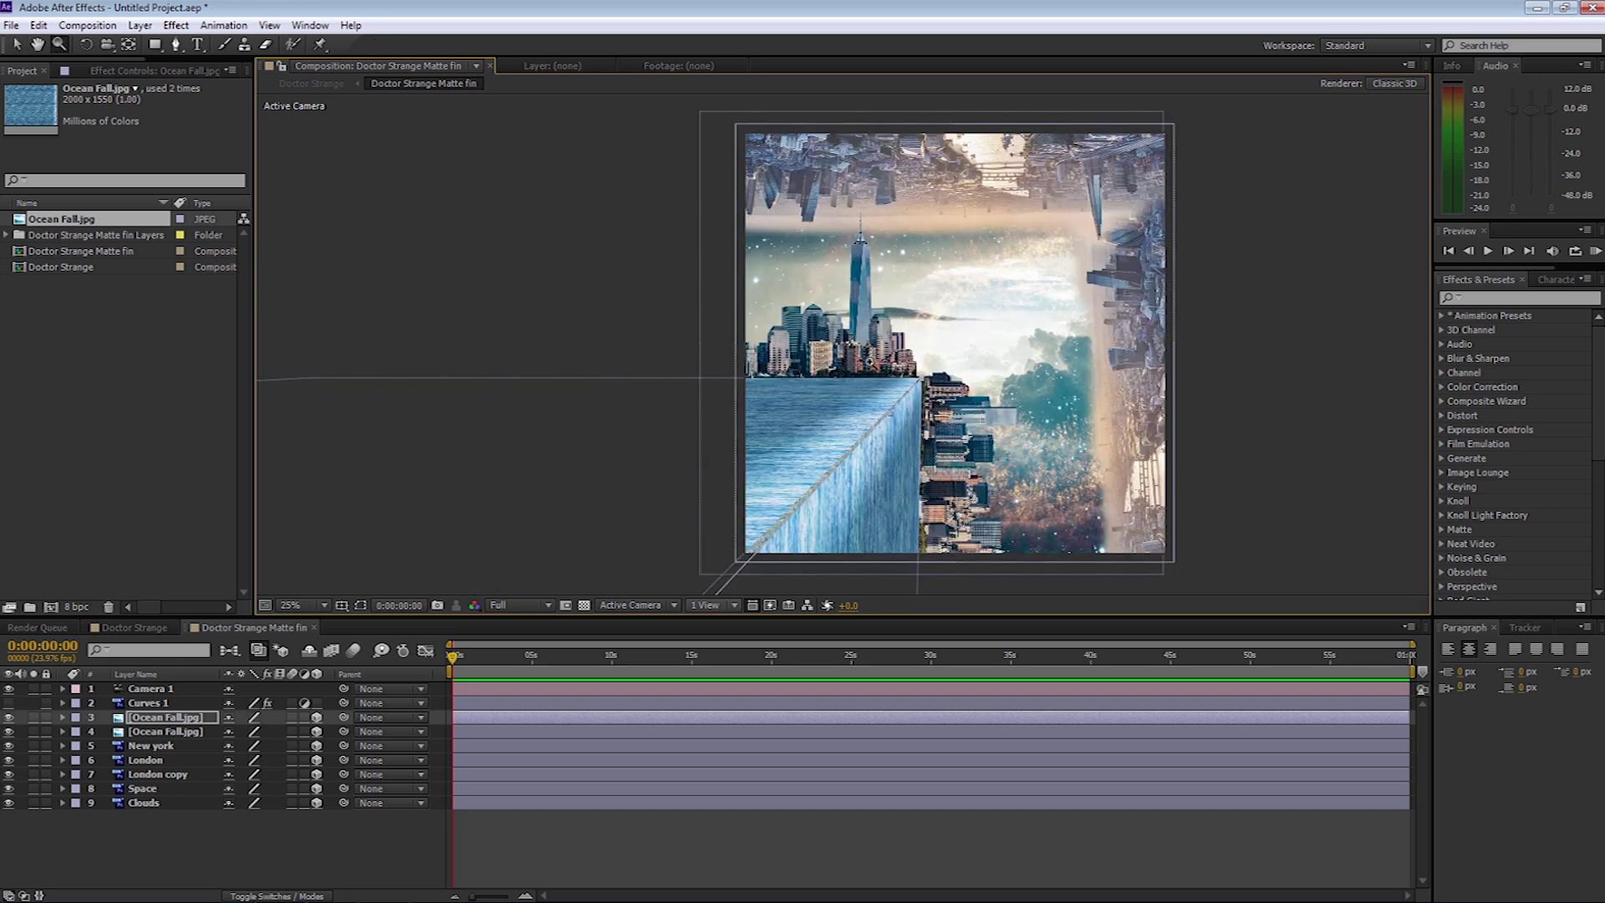
{"action": "key", "text": "h"}
{"action": "left_click_drag", "start_coordinate": [804, 409], "coordinate": [1107, 233]}
{"action": "key", "text": "z"}
{"action": "left_click_drag", "start_coordinate": [932, 237], "coordinate": [1073, 146]}
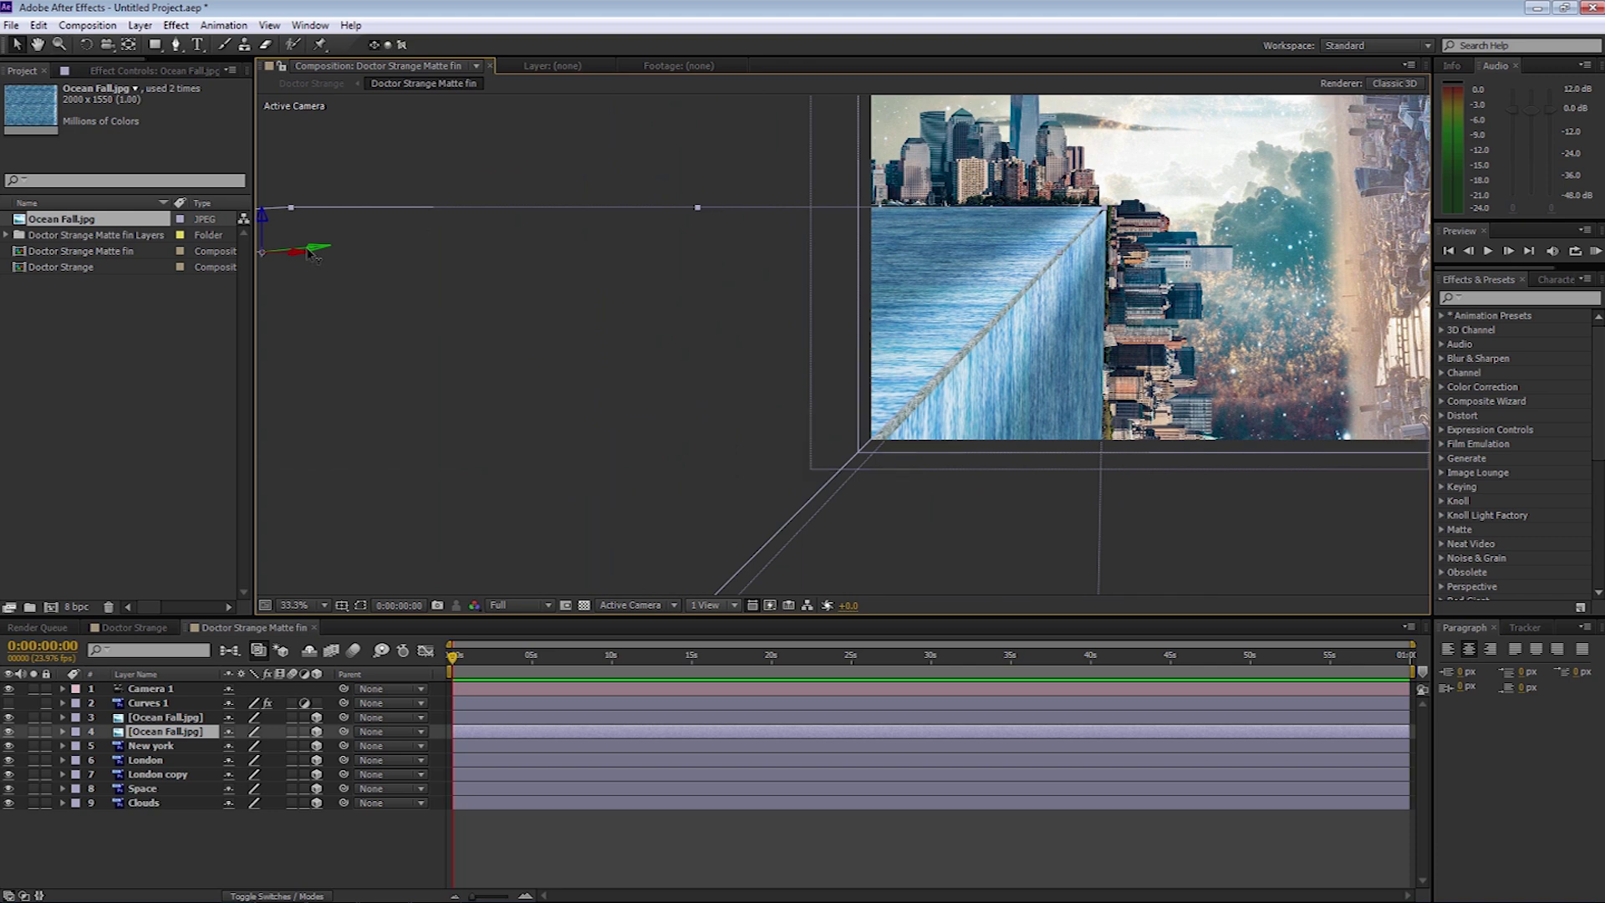
{"action": "key", "text": "F3"}
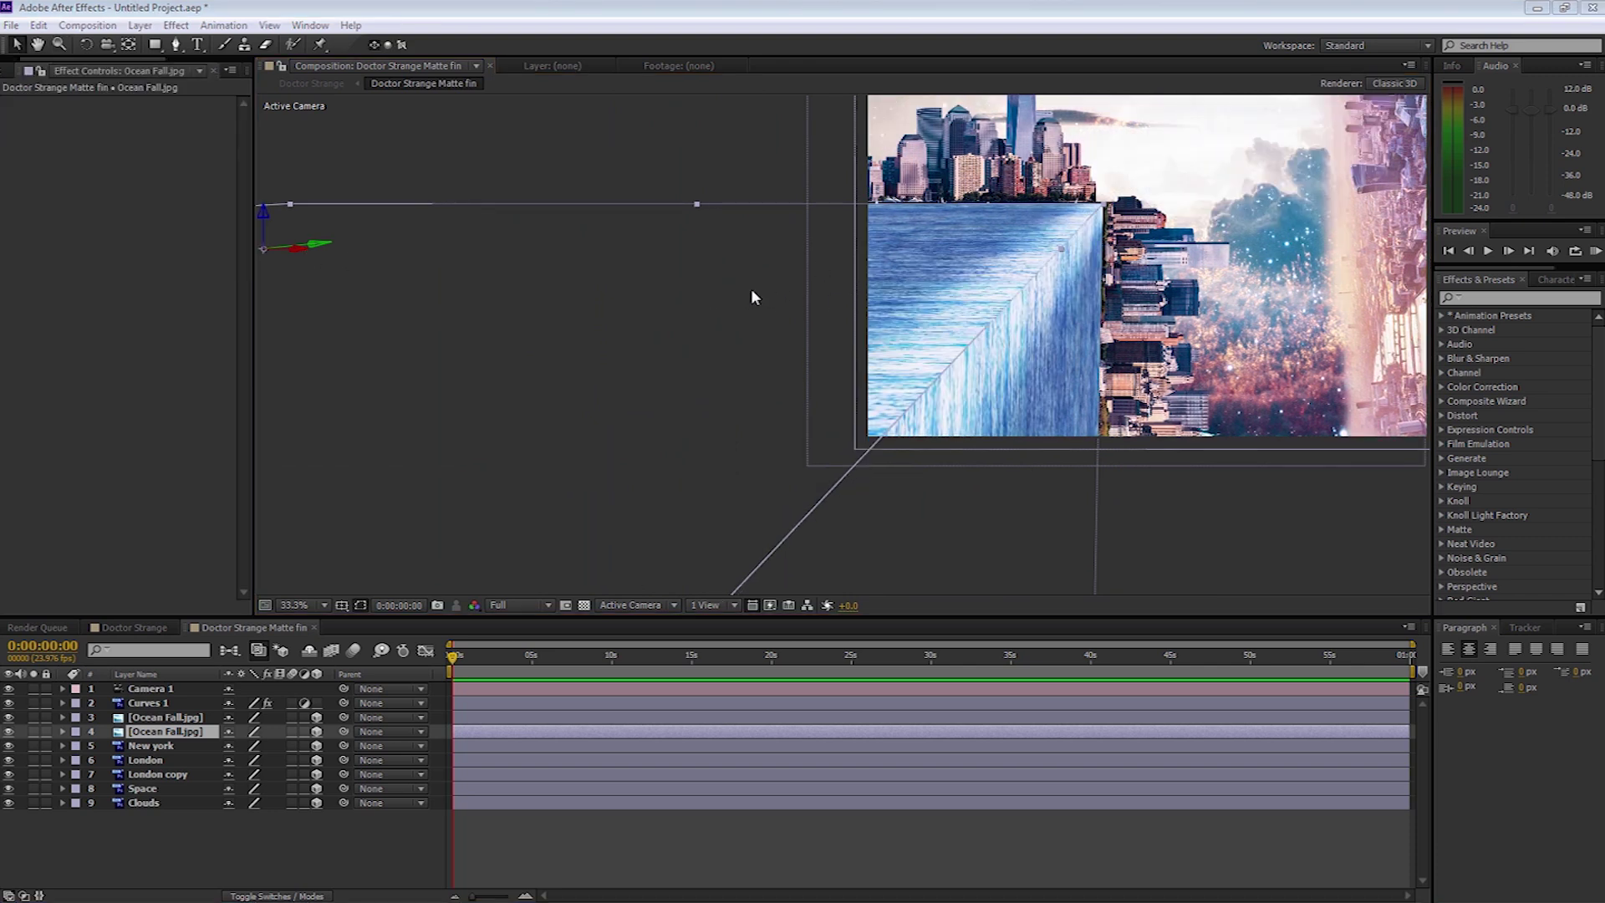
{"action": "key", "text": "z"}
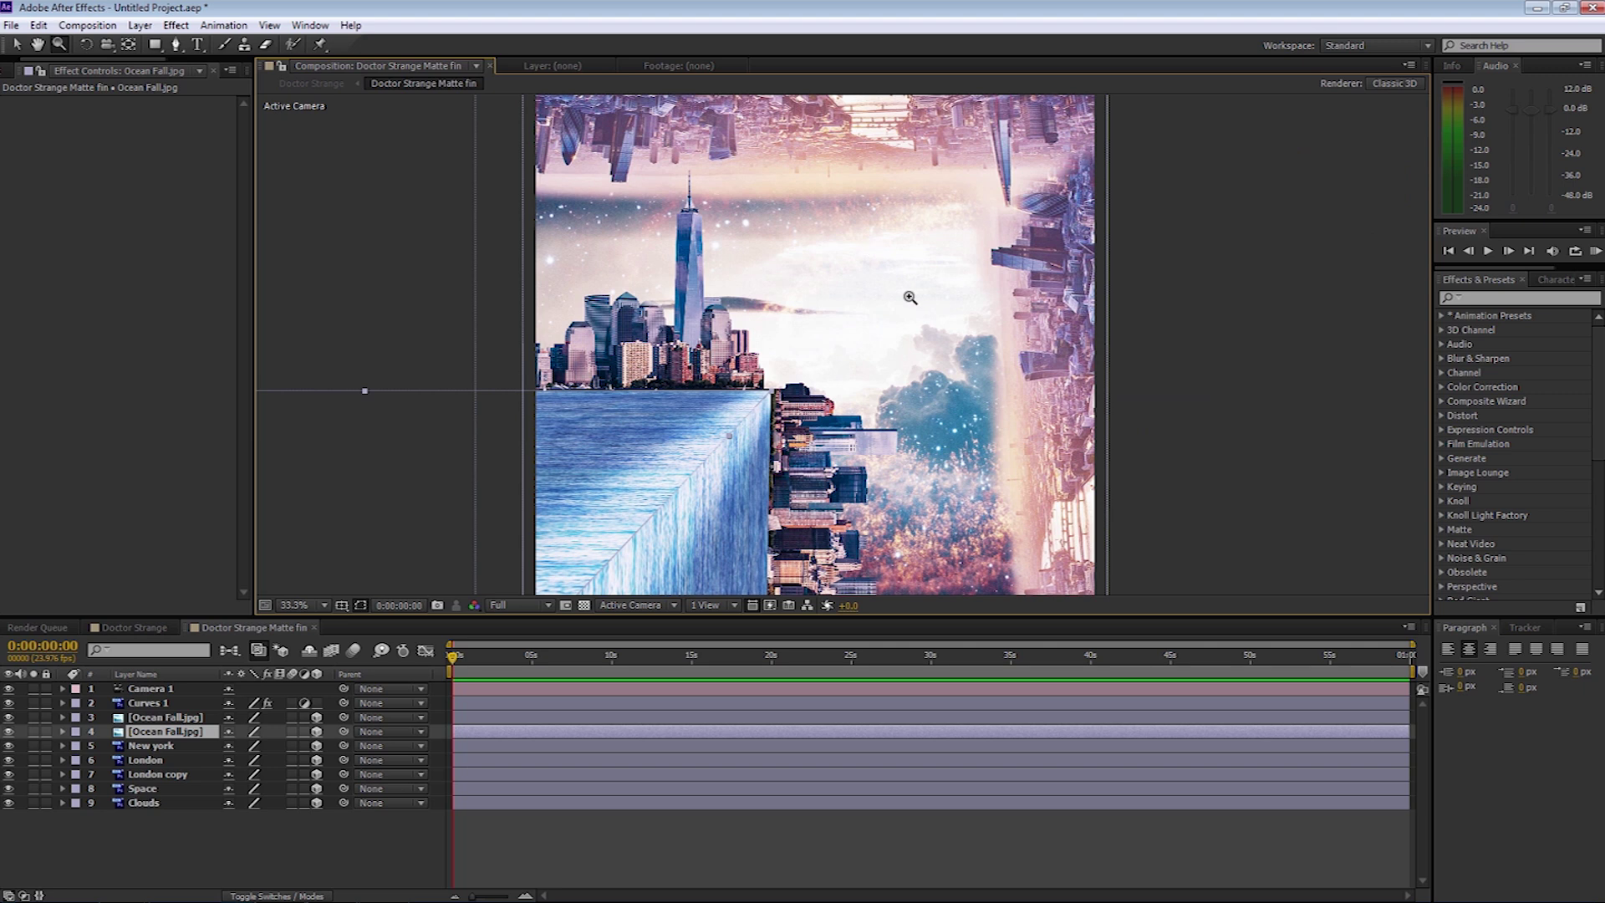
{"action": "key", "text": "v"}
{"action": "left_click", "coordinate": [1182, 305]}
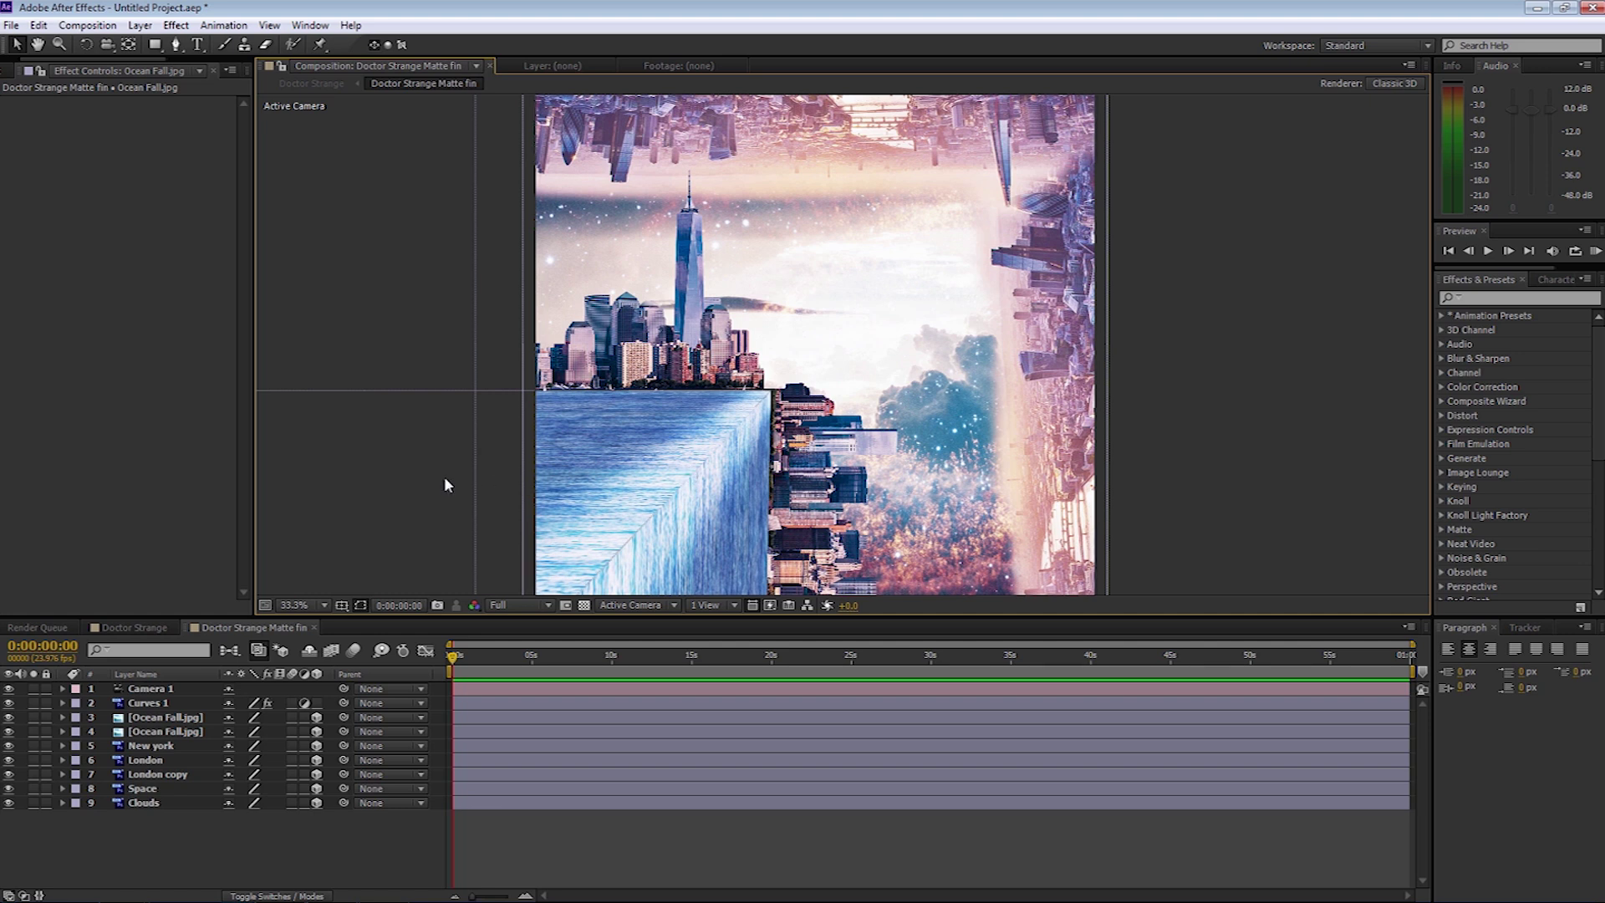
Step: Create a new black 2000 × 2000 px solid named Ripple in the Doctor Strange Matte fin composition
{"action": "left_click", "coordinate": [267, 633]}
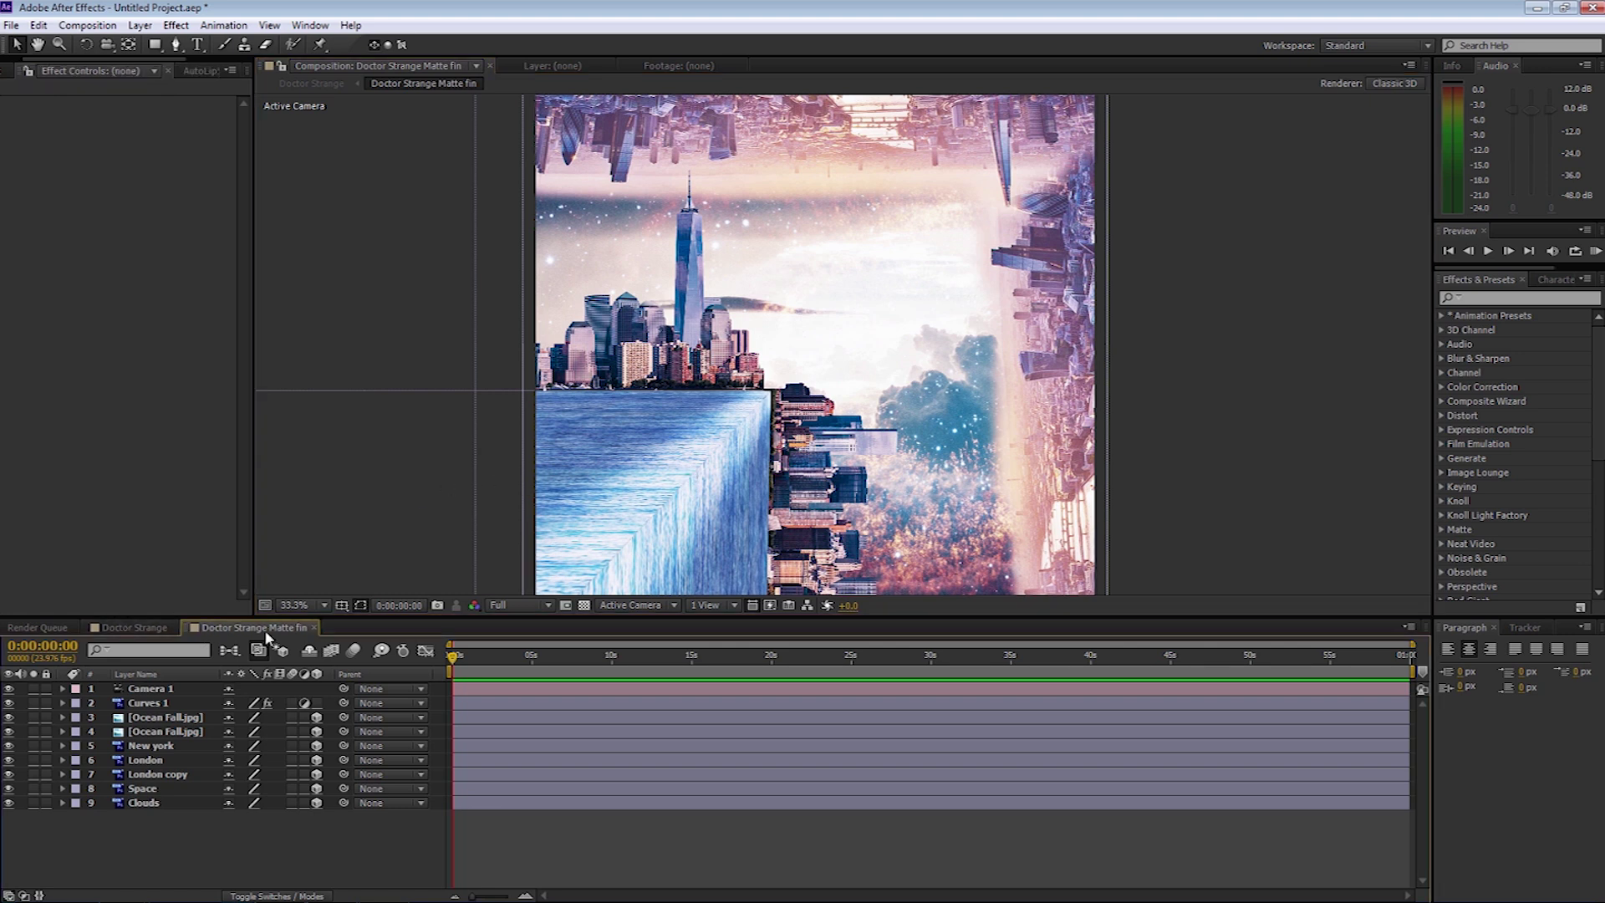
{"action": "left_click", "coordinate": [139, 25]}
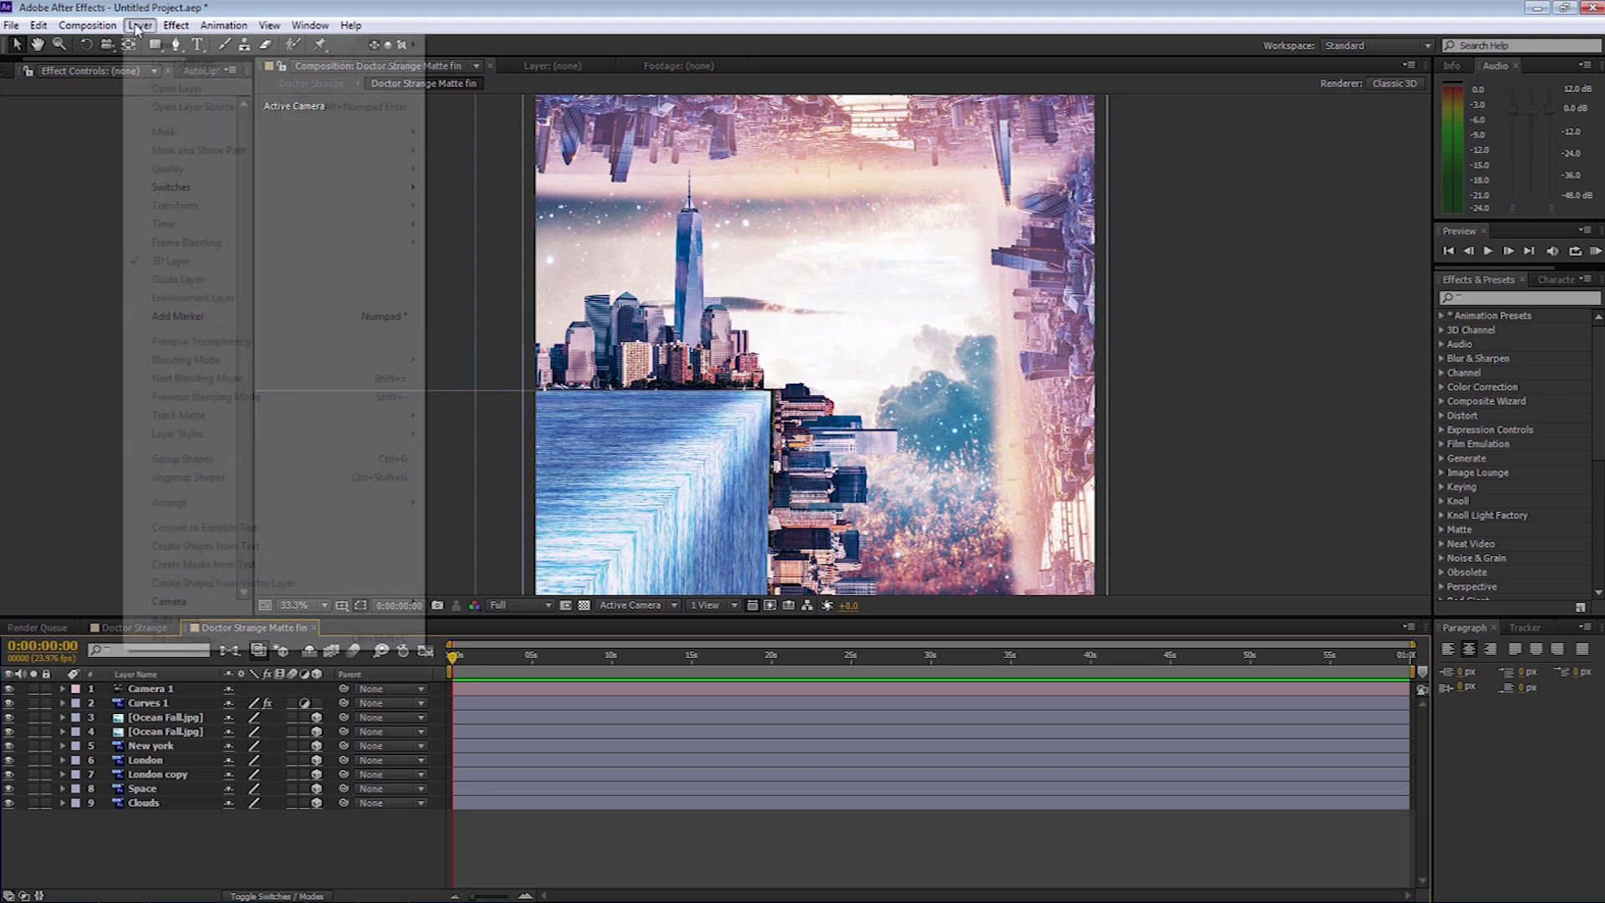
{"action": "mouse_move", "coordinate": [167, 44]}
{"action": "left_click", "coordinate": [466, 64]}
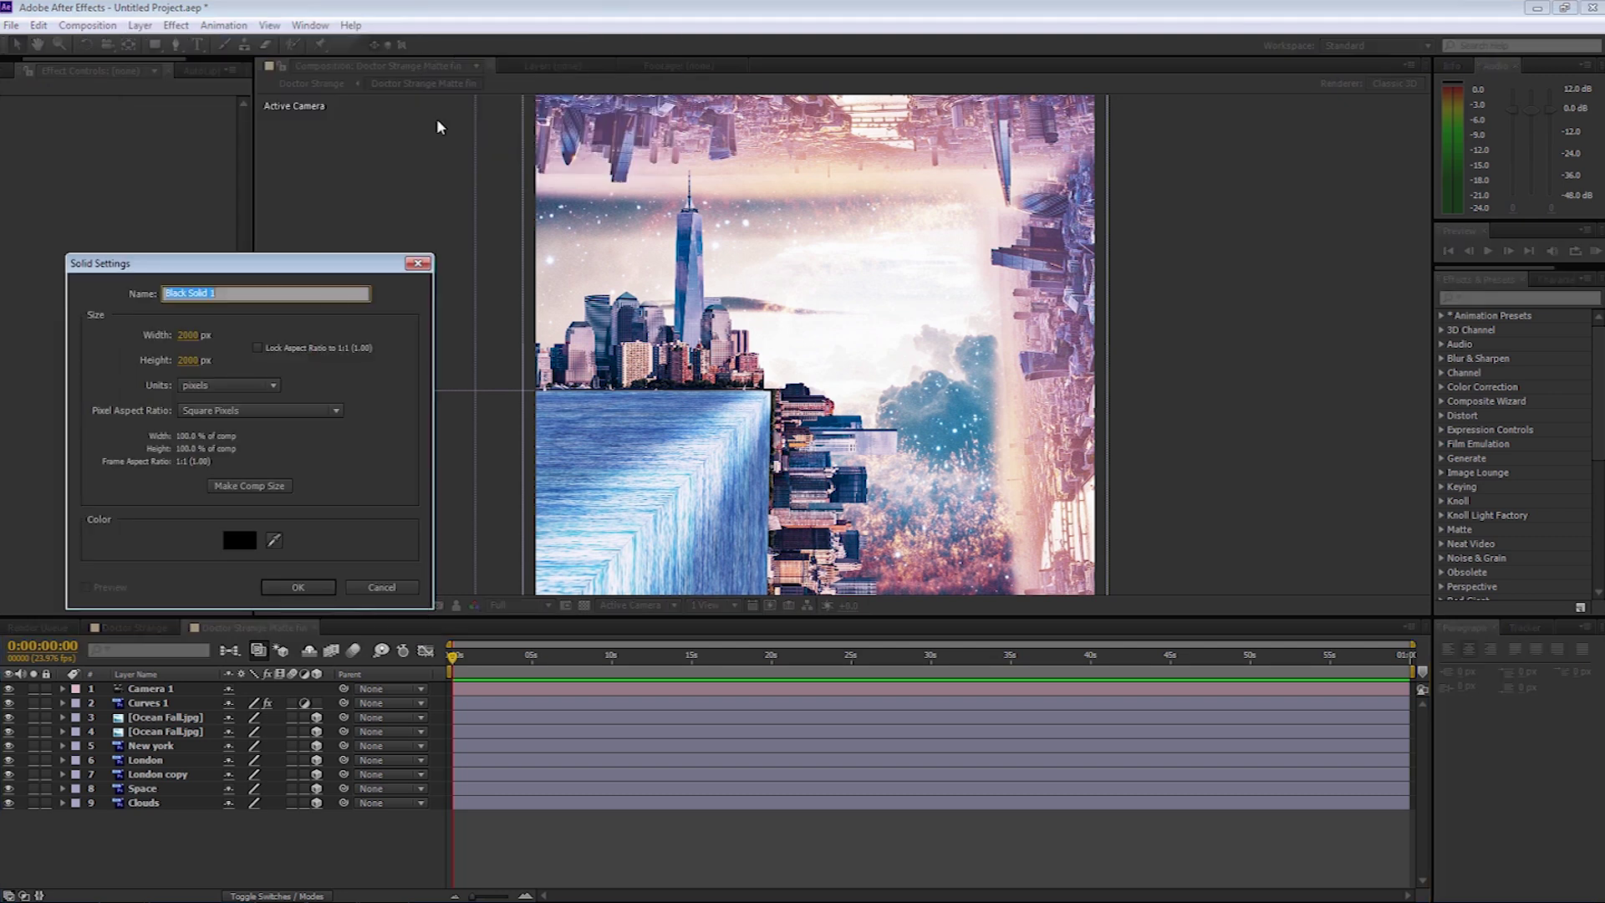
{"action": "left_click", "coordinate": [239, 541]}
{"action": "left_click_drag", "start_coordinate": [600, 597], "coordinate": [809, 742]}
{"action": "left_click", "coordinate": [902, 499]}
{"action": "type", "text": "R"}
{"action": "left_click", "coordinate": [296, 587]}
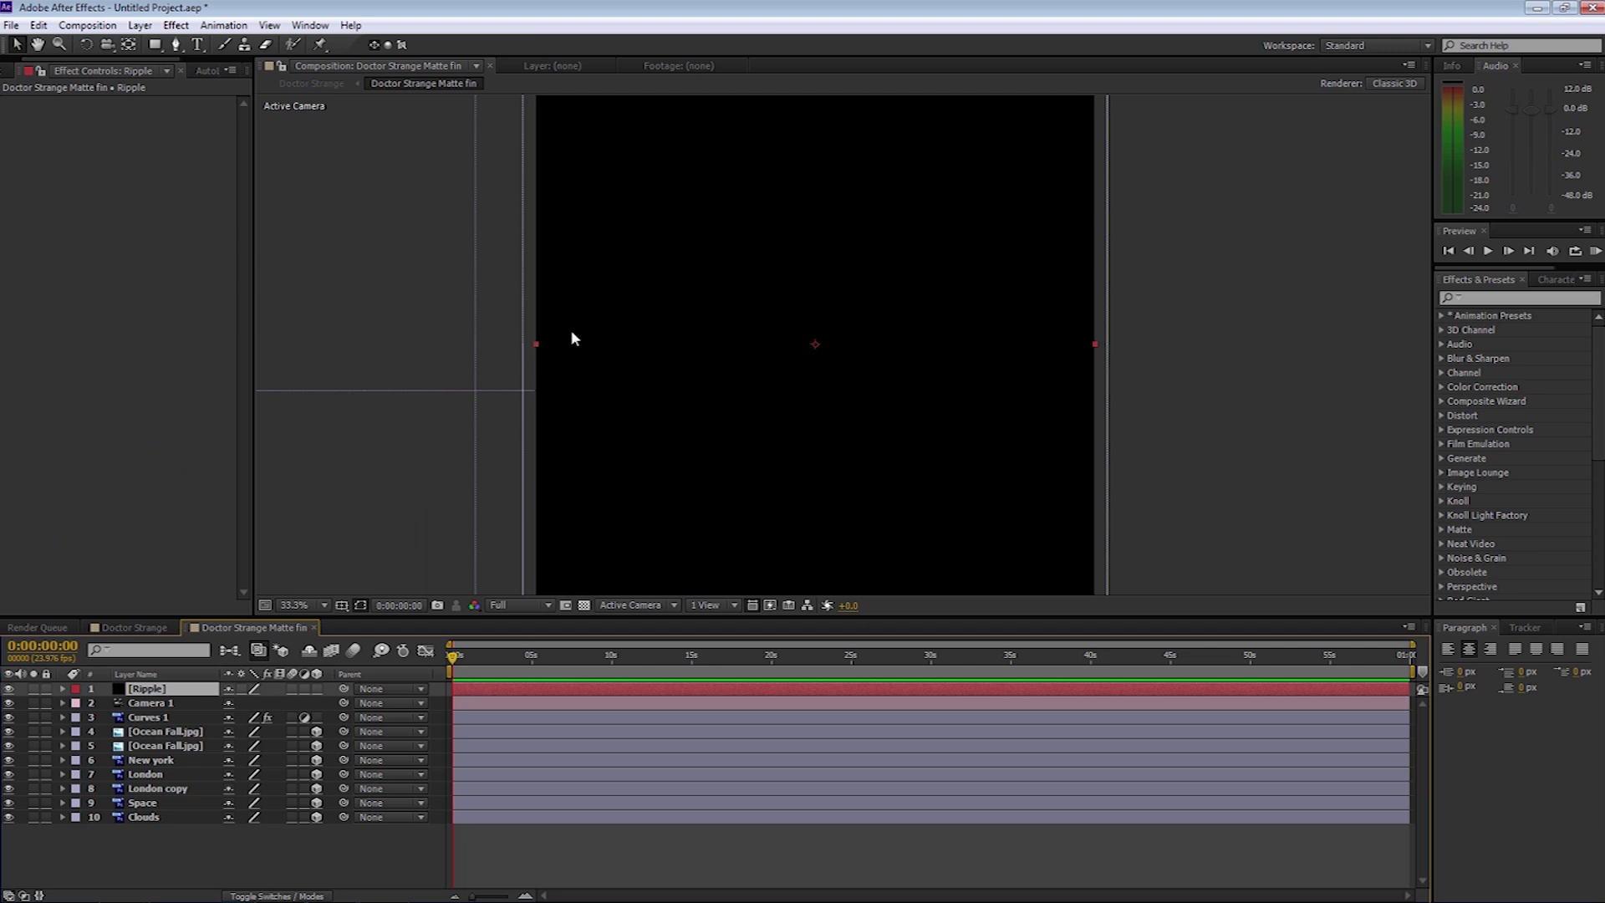
Step: Apply Fractal Noise to the Ripple solid and end the work area at 10 seconds
{"action": "left_click", "coordinate": [176, 26]}
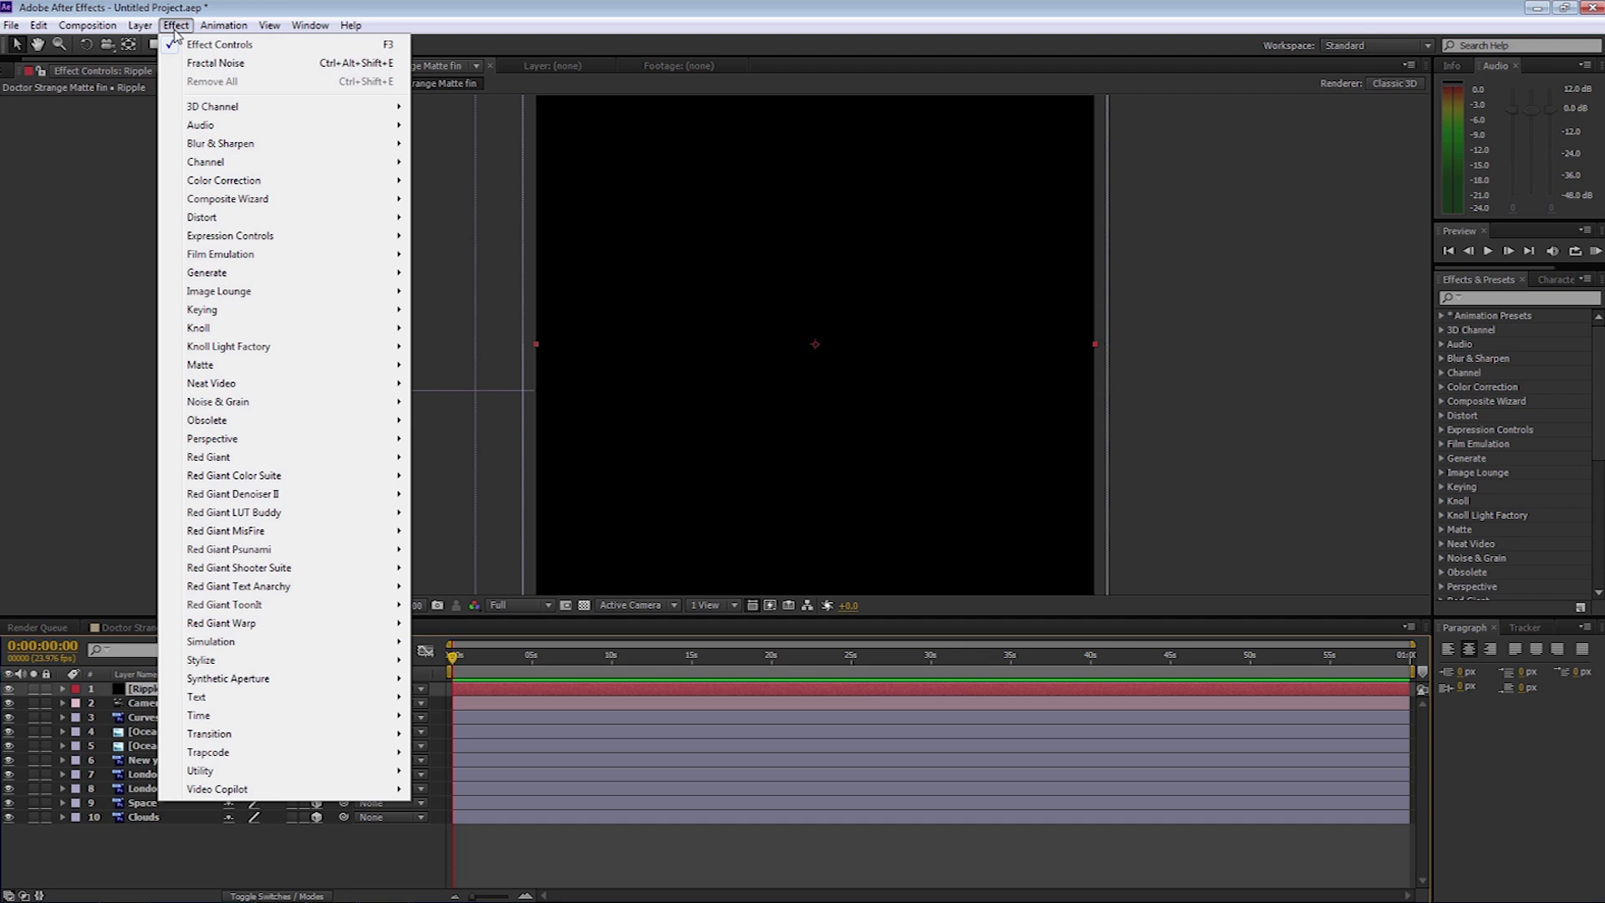
{"action": "mouse_move", "coordinate": [233, 404]}
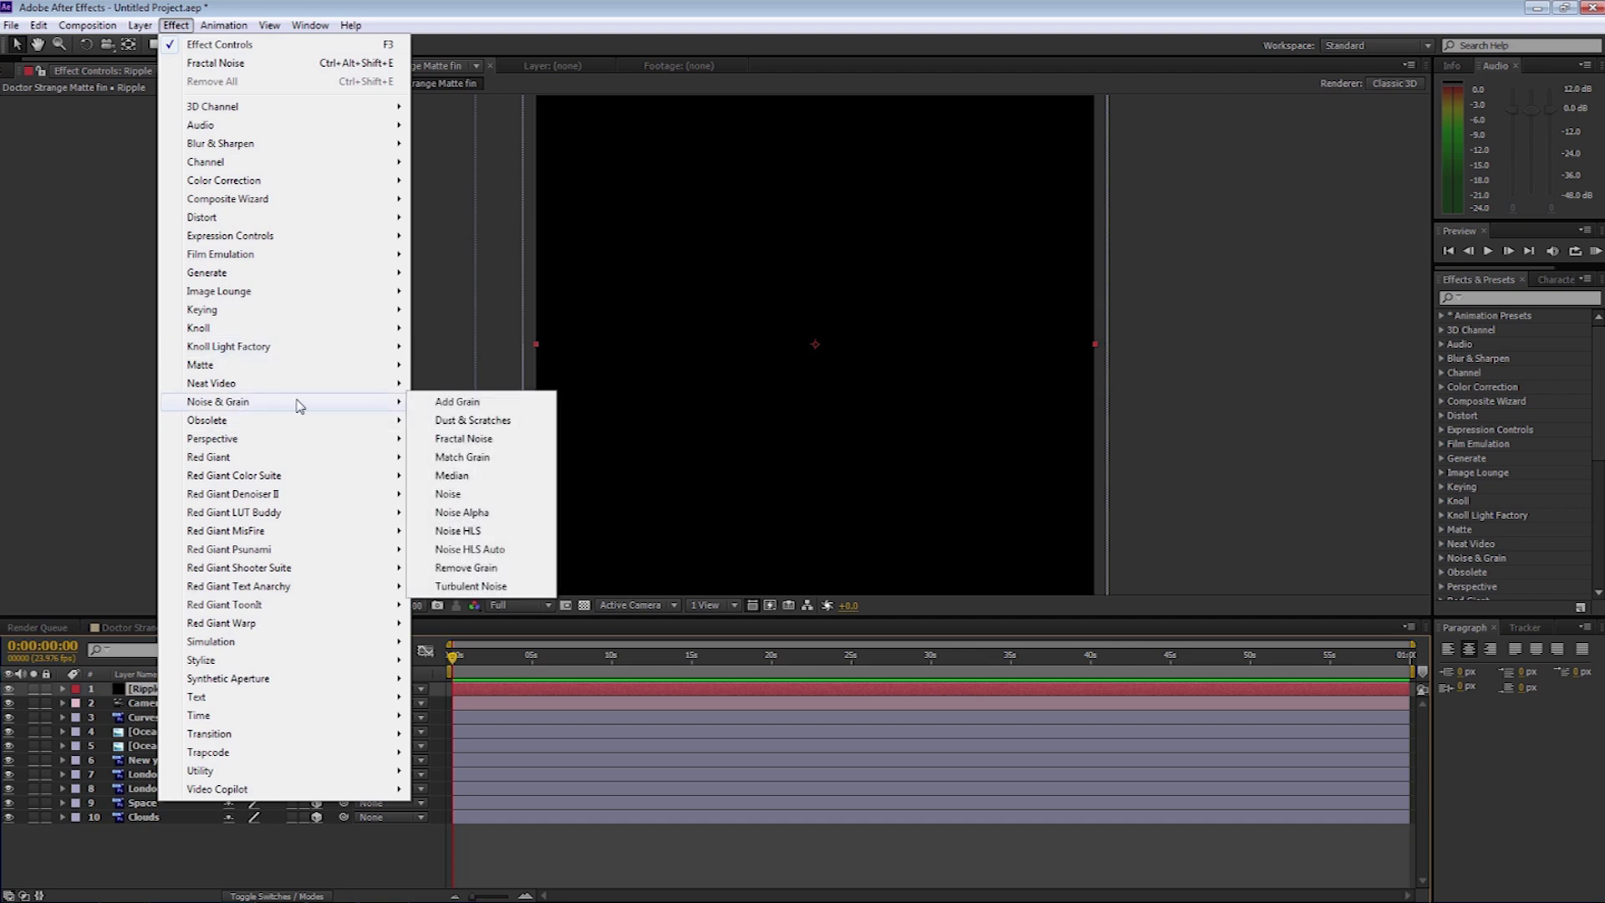
{"action": "left_click", "coordinate": [475, 441]}
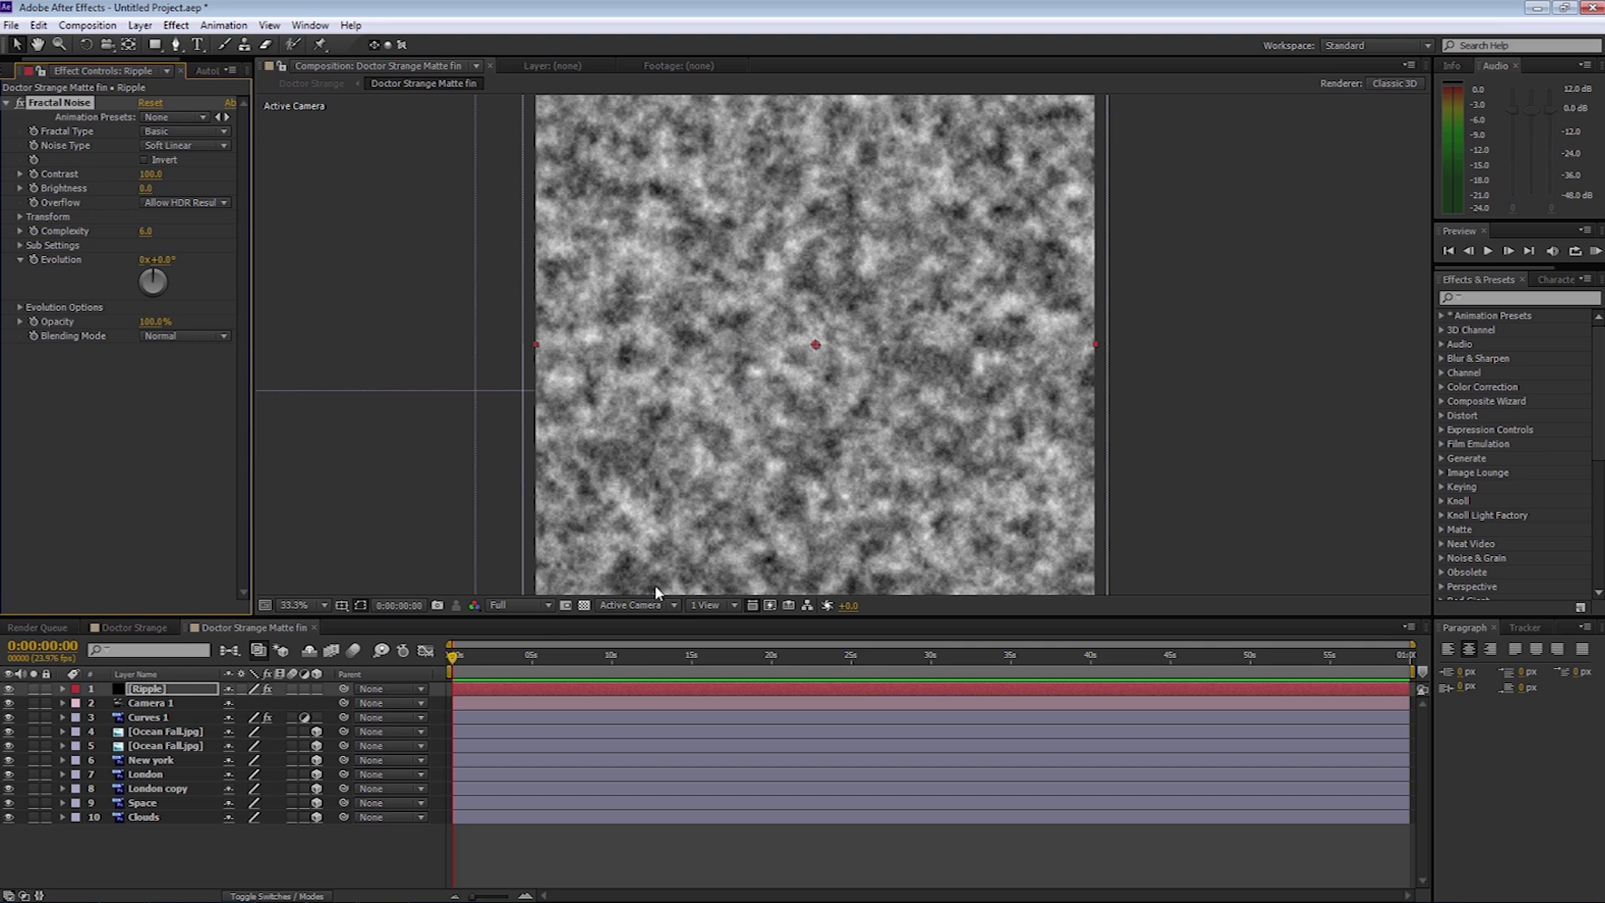
{"action": "left_click", "coordinate": [612, 660]}
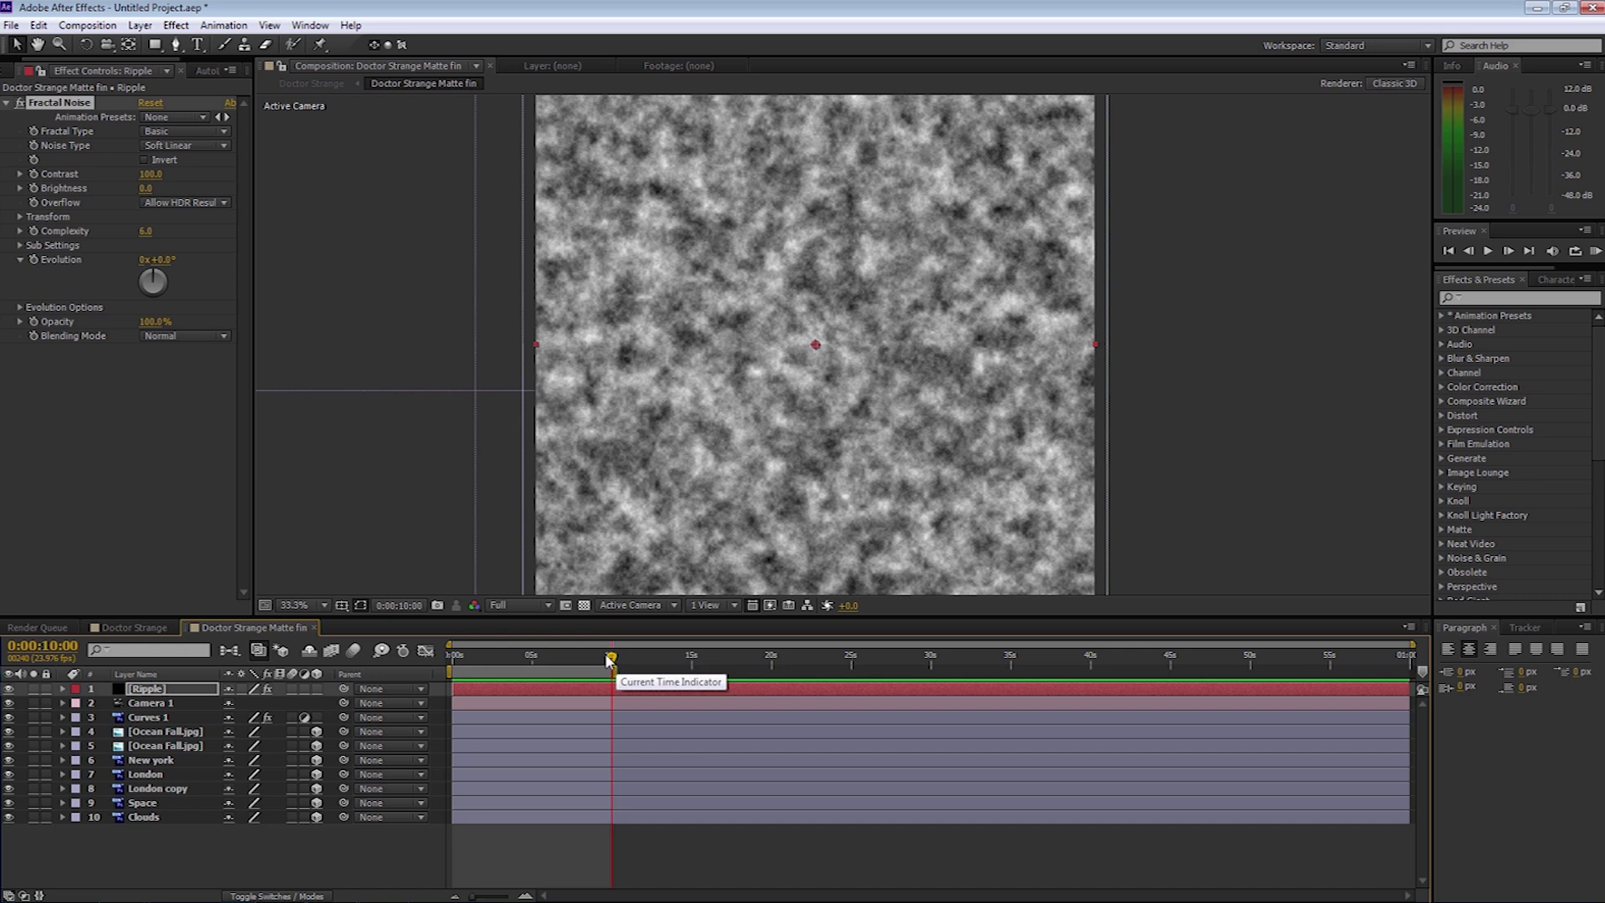
{"action": "key", "text": "n"}
{"action": "key", "text": "Home"}
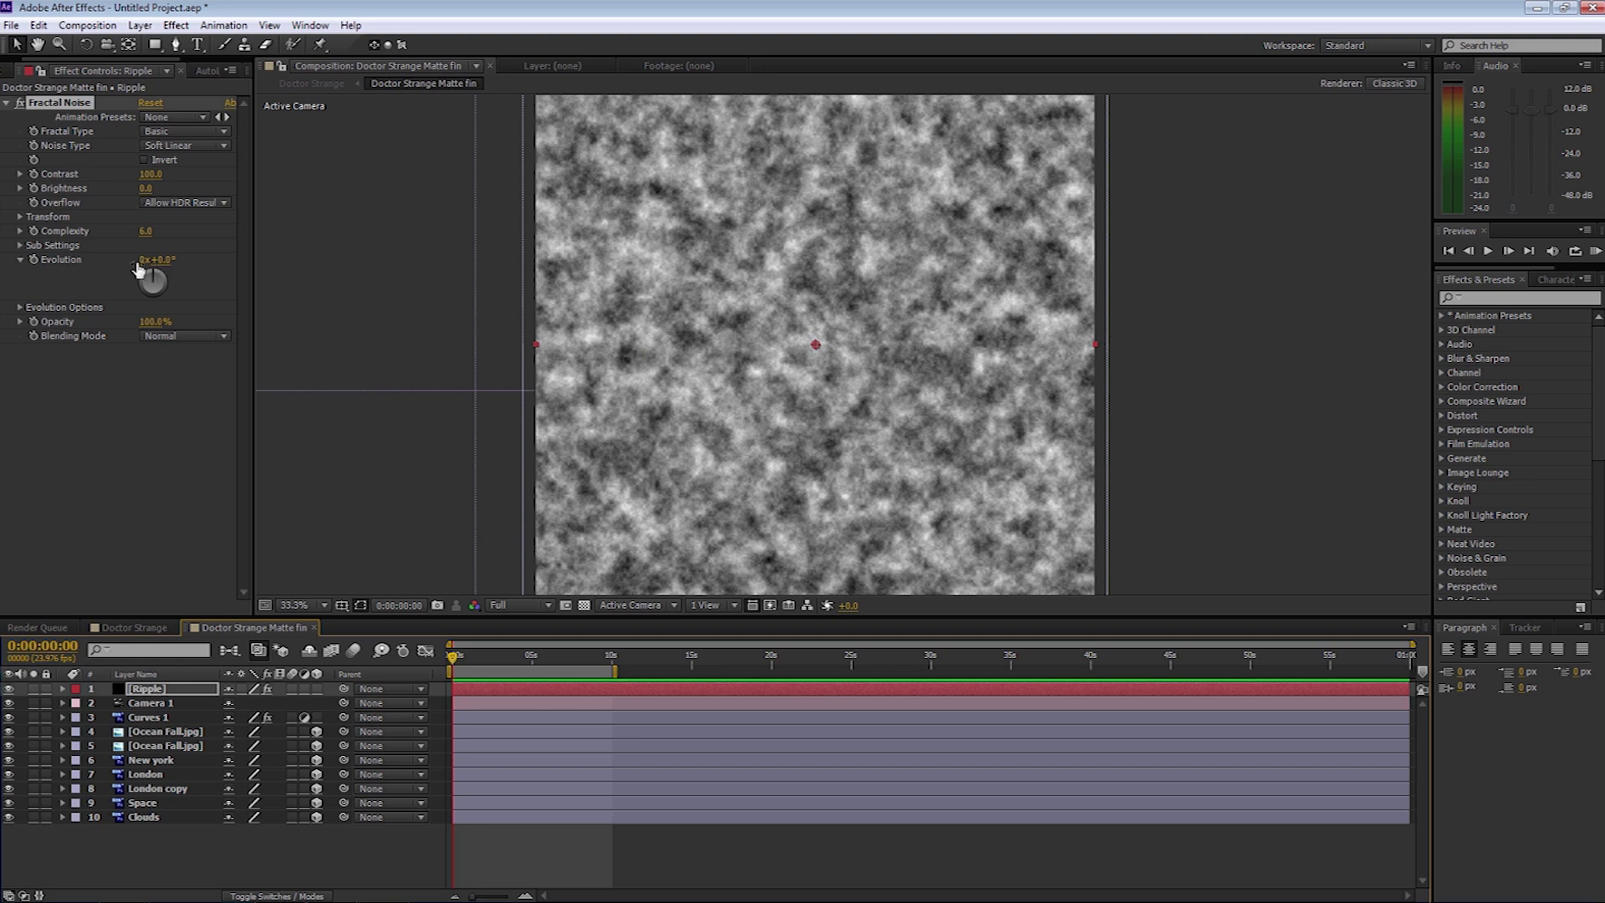
Step: Keyframe the Fractal Noise Evolution from 0° at the start to 2x+5° at 10 seconds and preview the animation
{"action": "left_click", "coordinate": [34, 261]}
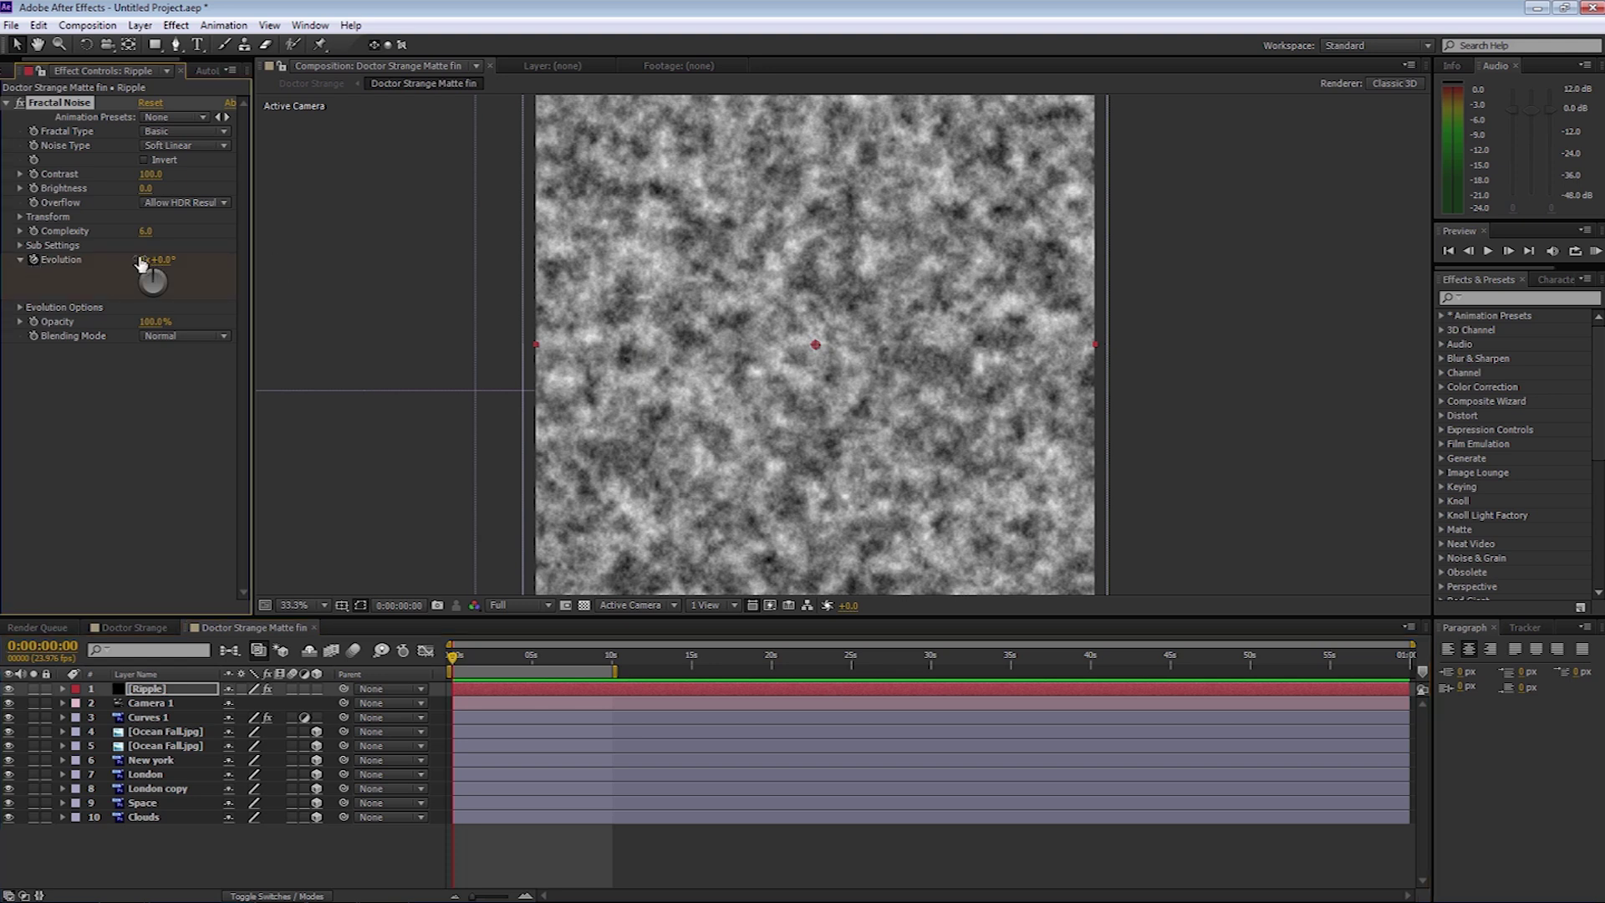
{"action": "left_click", "coordinate": [613, 660]}
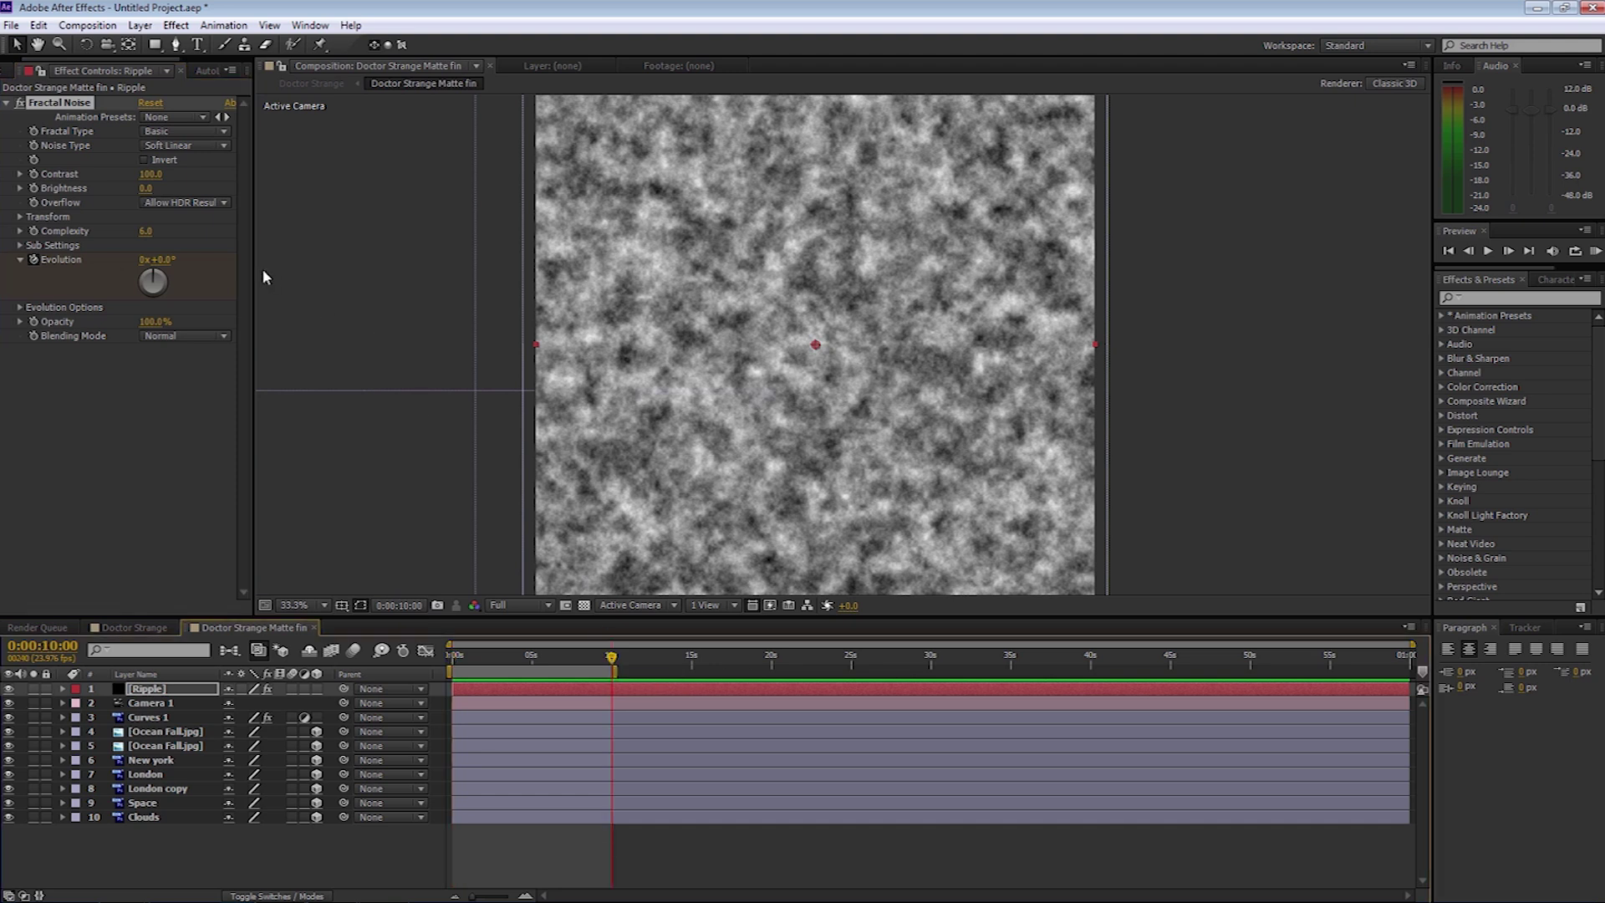
{"action": "left_click", "coordinate": [159, 260]}
{"action": "type", "text": "365"}
{"action": "left_click", "coordinate": [143, 260]}
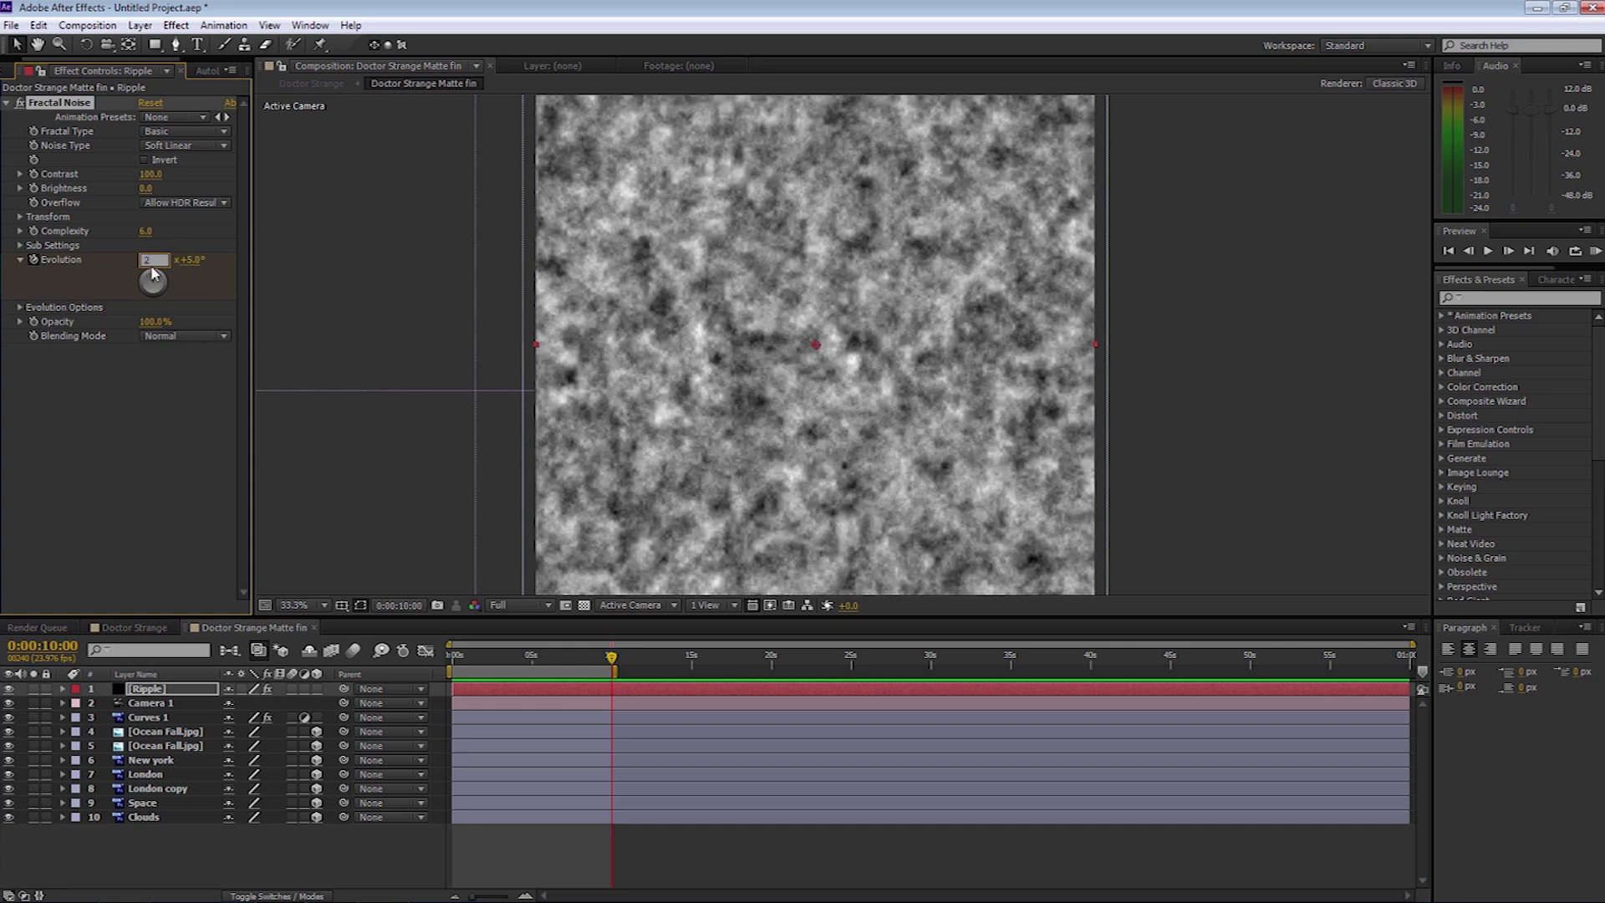
{"action": "left_click", "coordinate": [162, 388]}
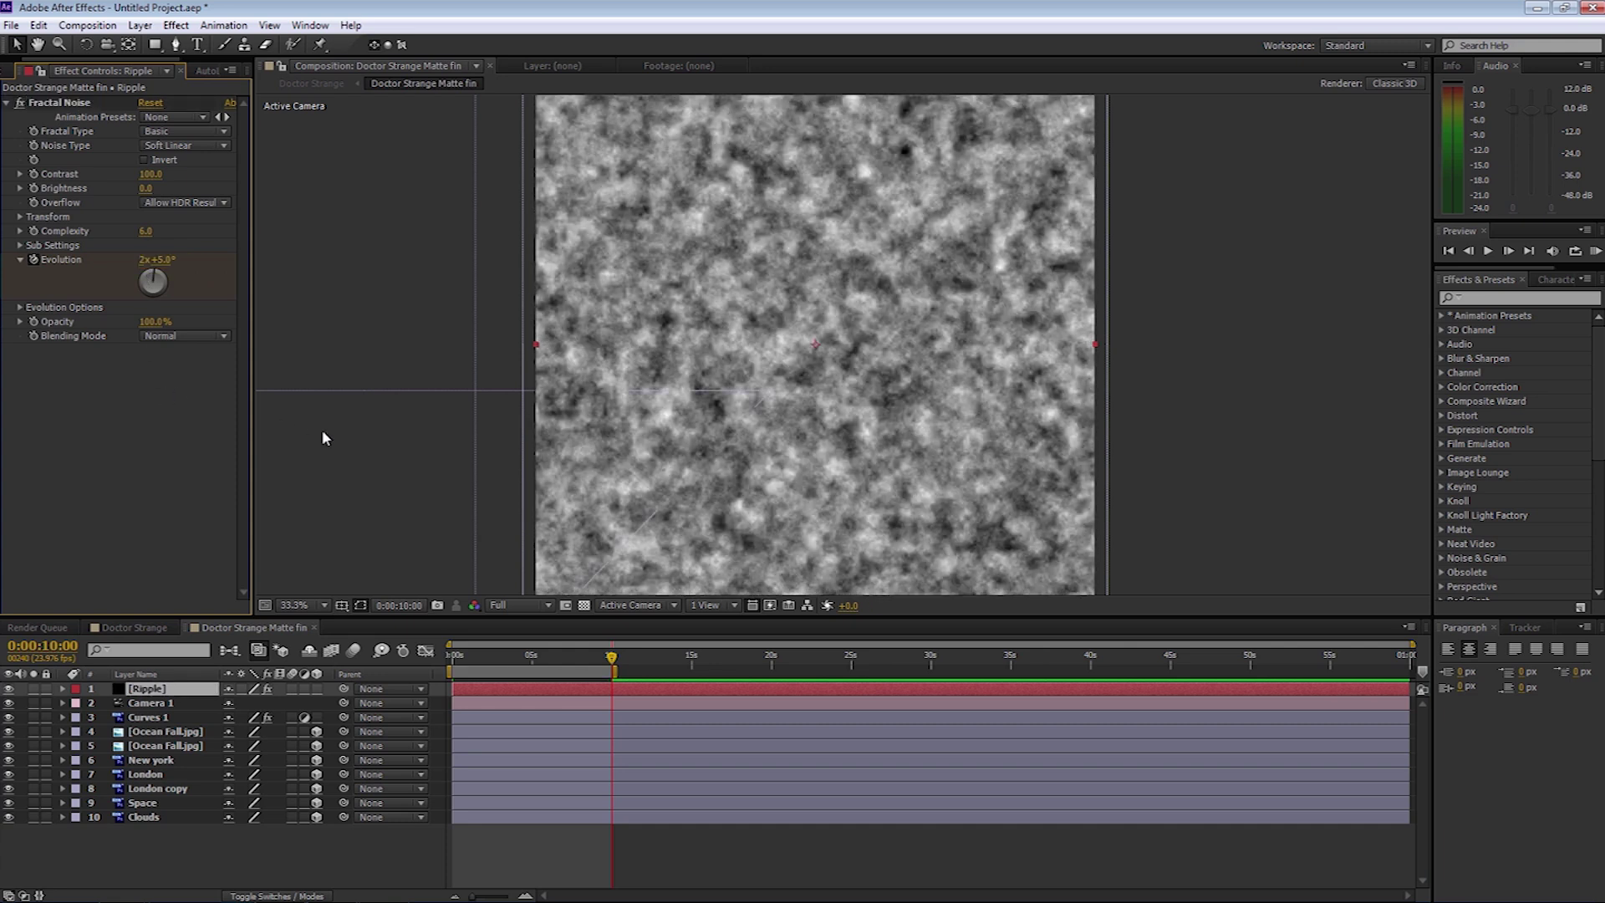
{"action": "key", "text": "Home"}
{"action": "key", "text": "space"}
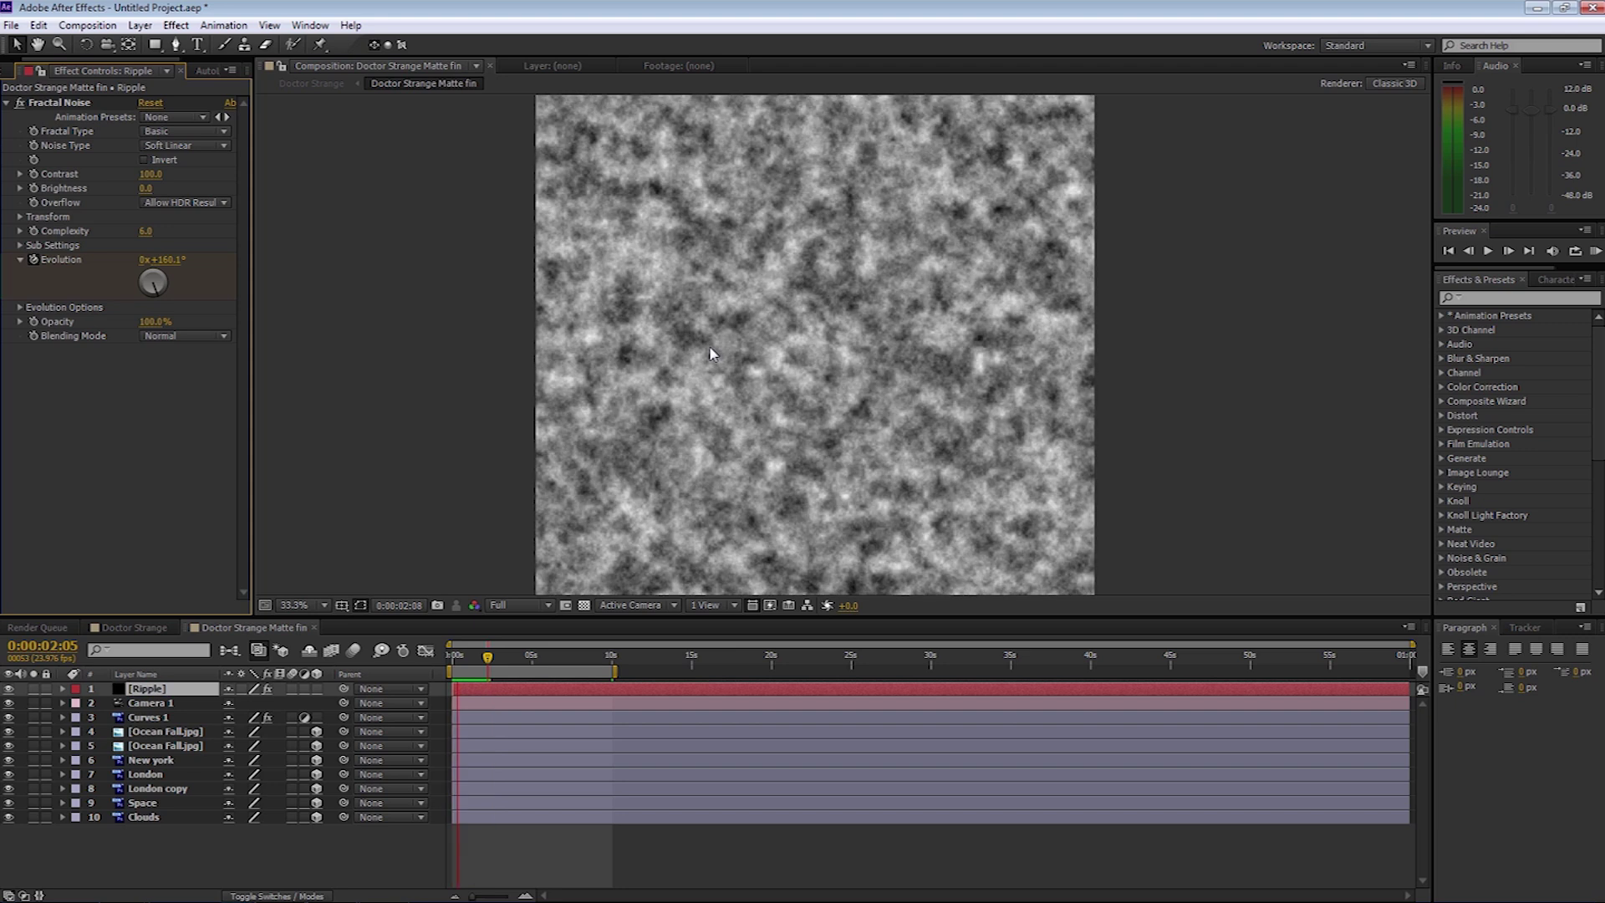
{"action": "key", "text": "space"}
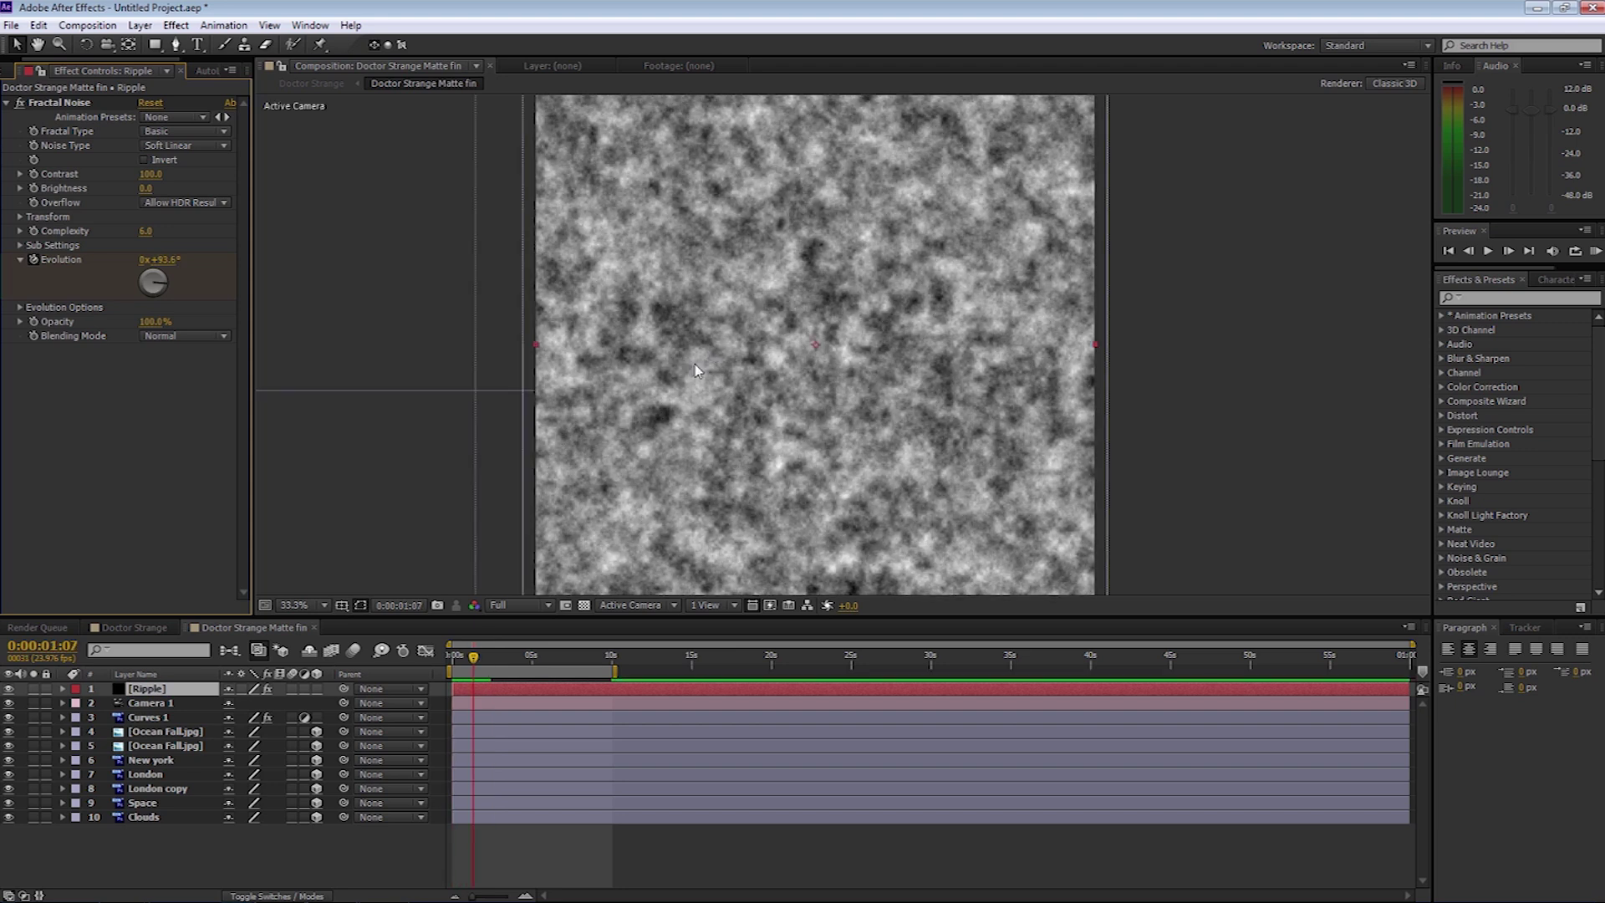
Step: Make the Ripple layer 3D, rotated flat about its X axis, and place it over the ocean beneath the New York skyline
{"action": "left_click", "coordinate": [317, 689]}
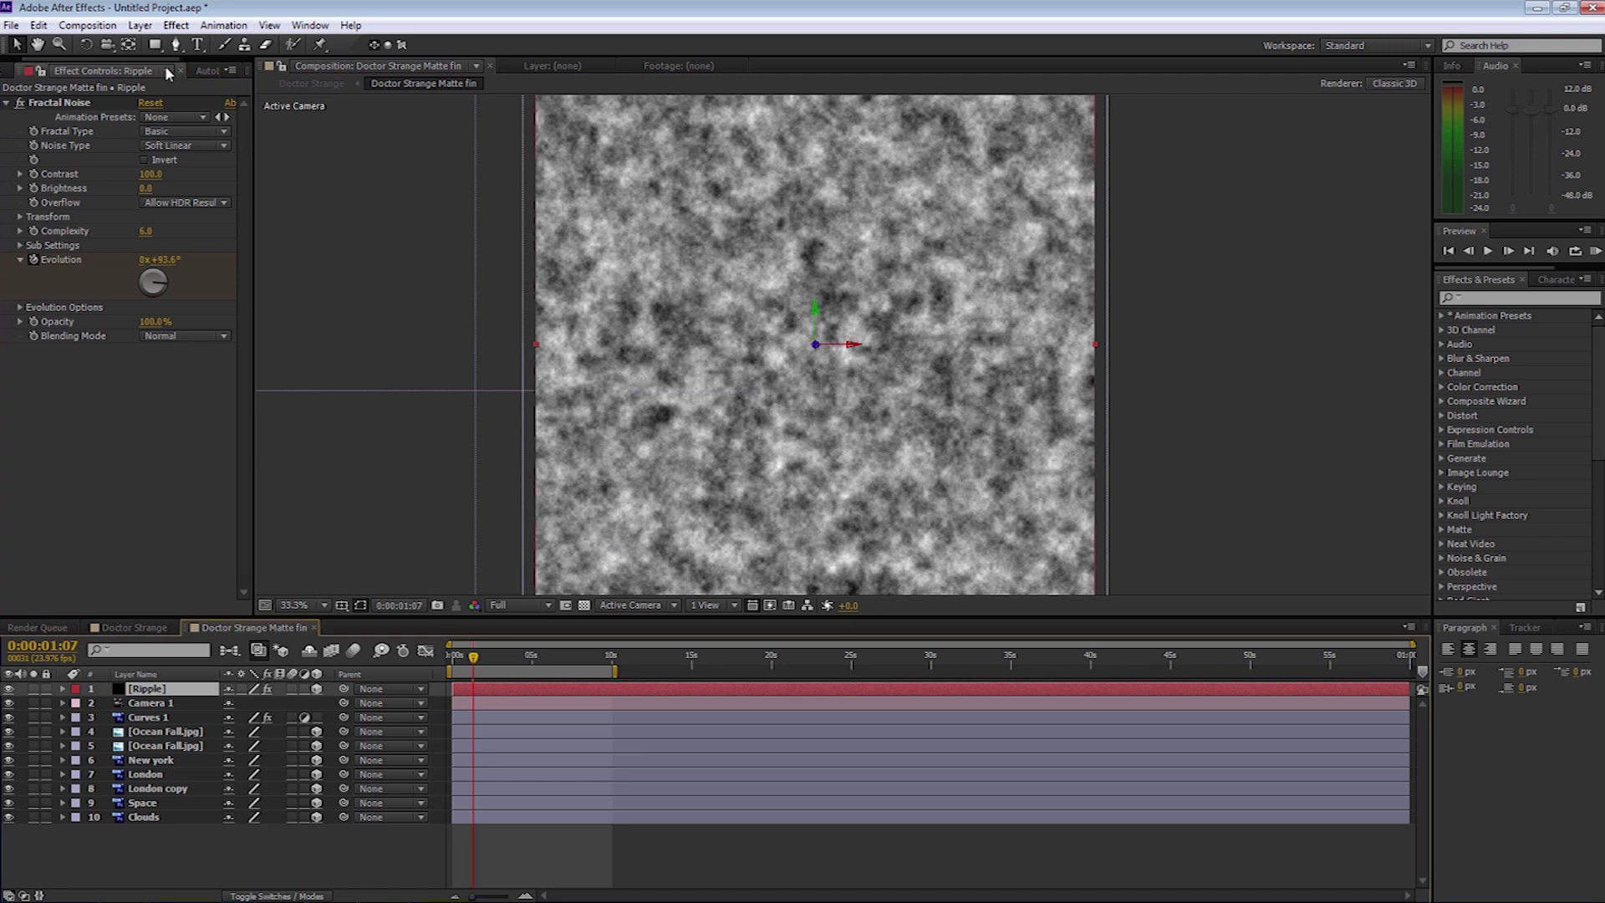
{"action": "left_click", "coordinate": [87, 44]}
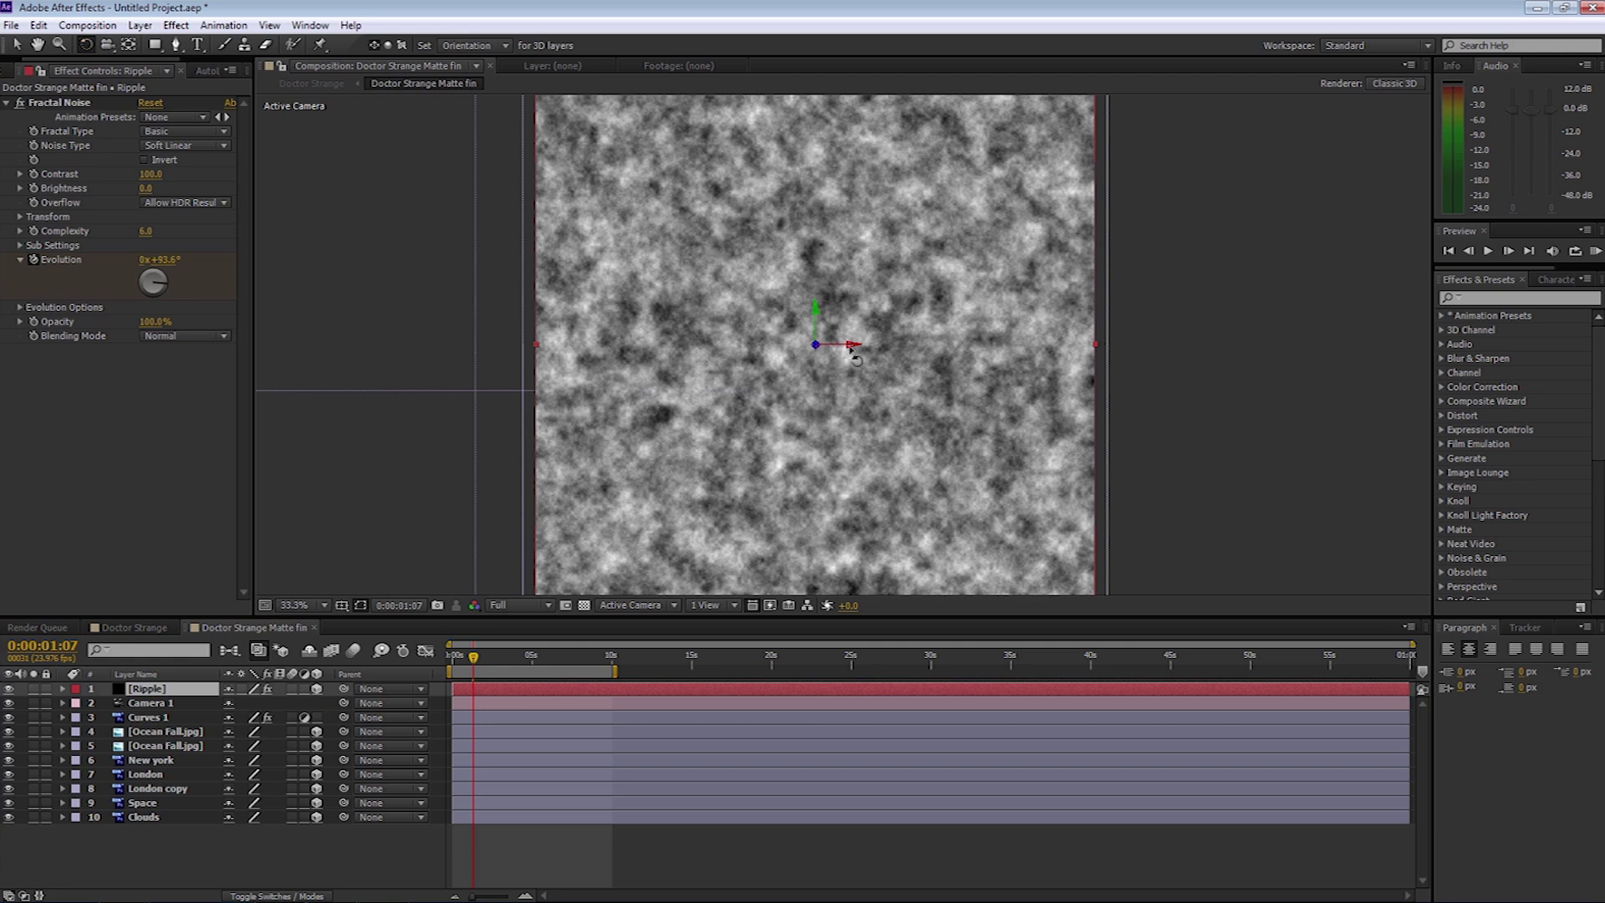
{"action": "left_click_drag", "start_coordinate": [856, 335], "coordinate": [857, 334]}
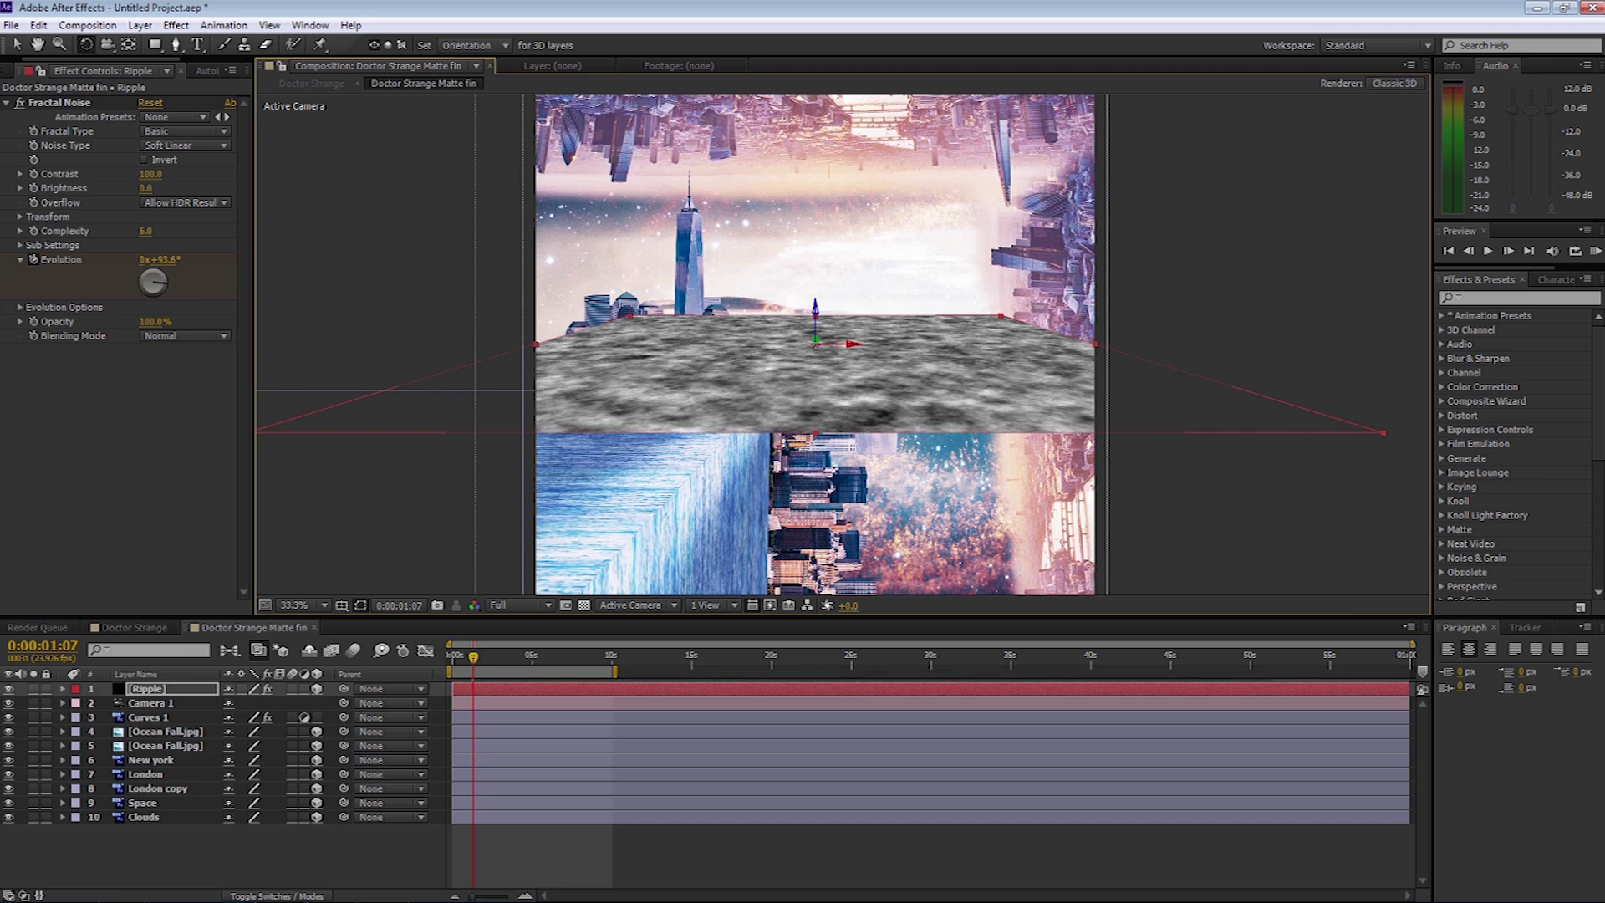
{"action": "key", "text": "v"}
{"action": "left_click_drag", "start_coordinate": [789, 344], "coordinate": [449, 481]}
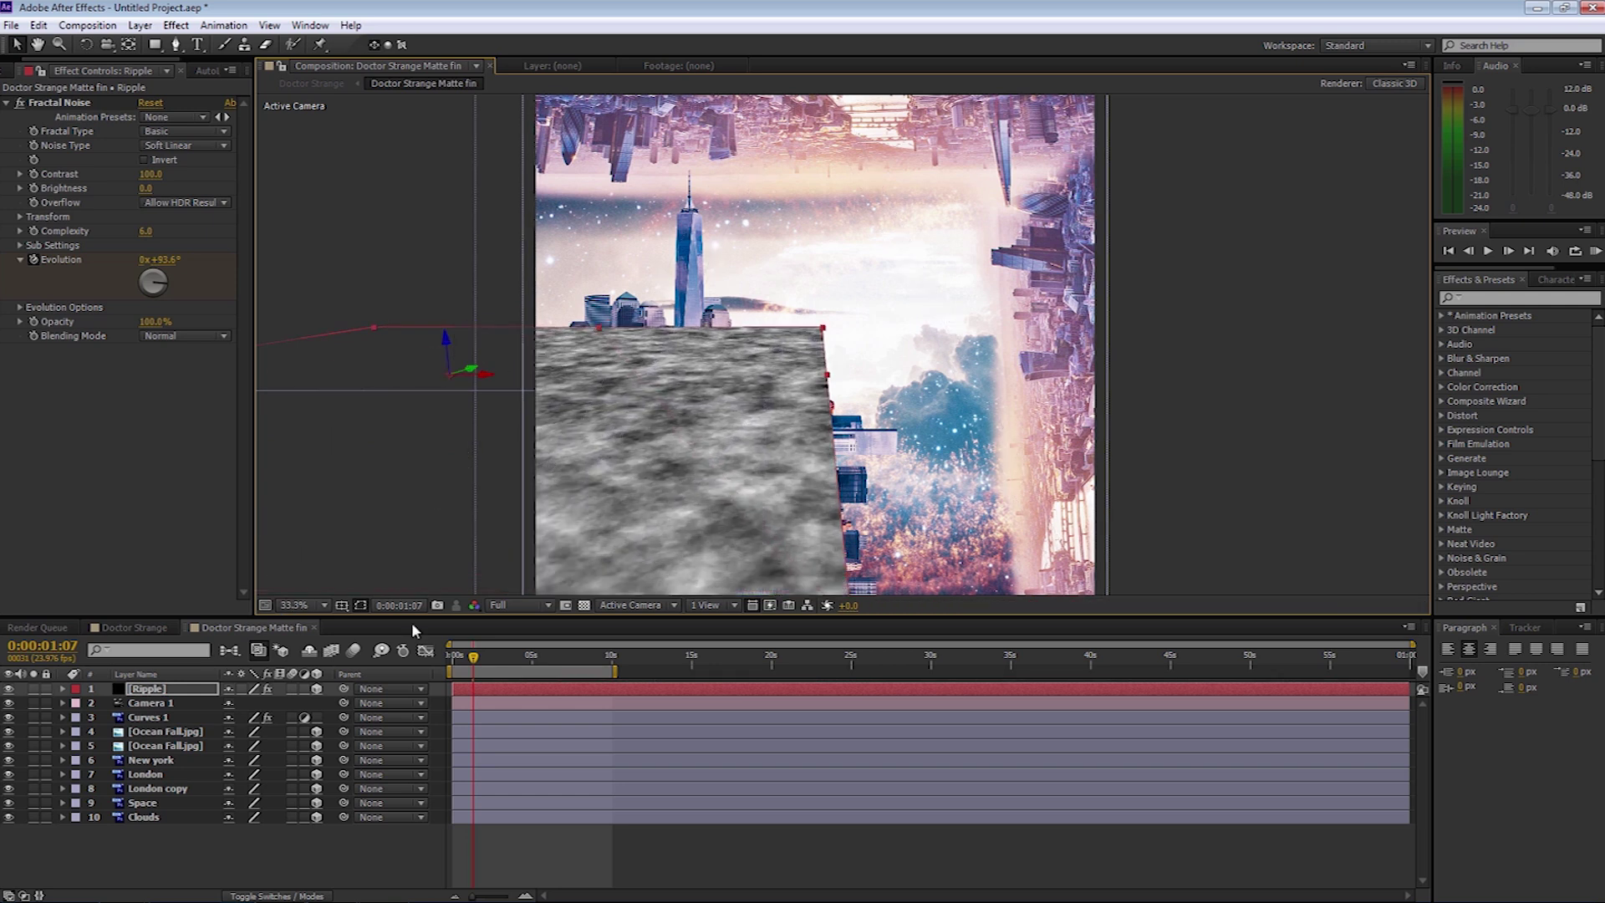
Step: Reorder the Ripple layer so it sits directly below Curves 1 and above both Ocean Fall layers
{"action": "left_click", "coordinate": [180, 691]}
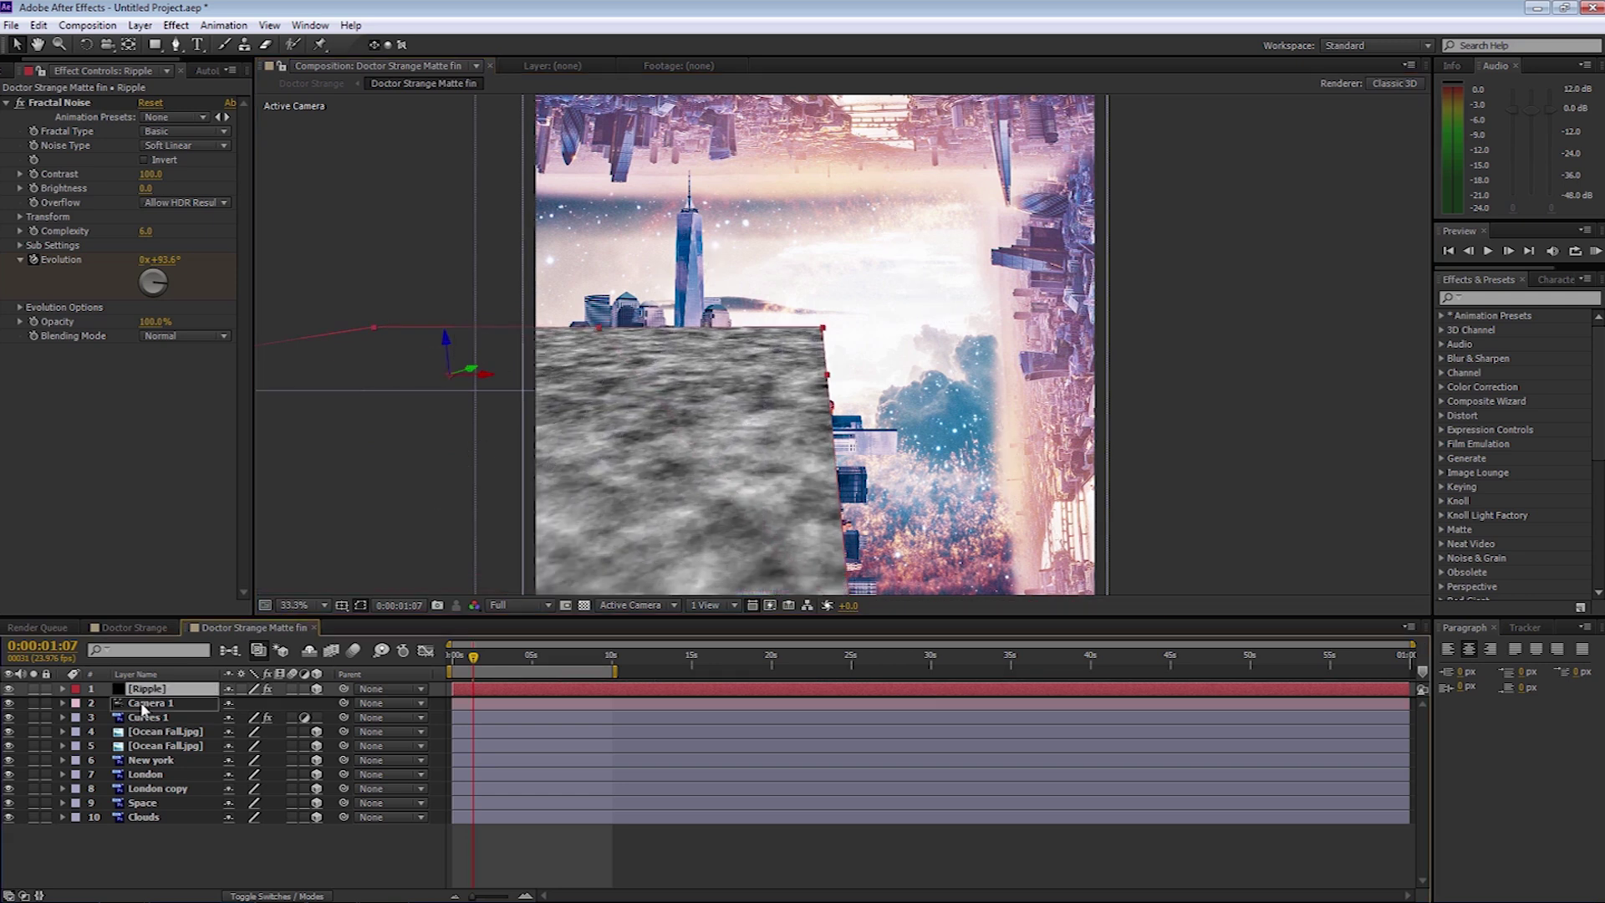
{"action": "left_click_drag", "start_coordinate": [142, 711], "coordinate": [141, 724]}
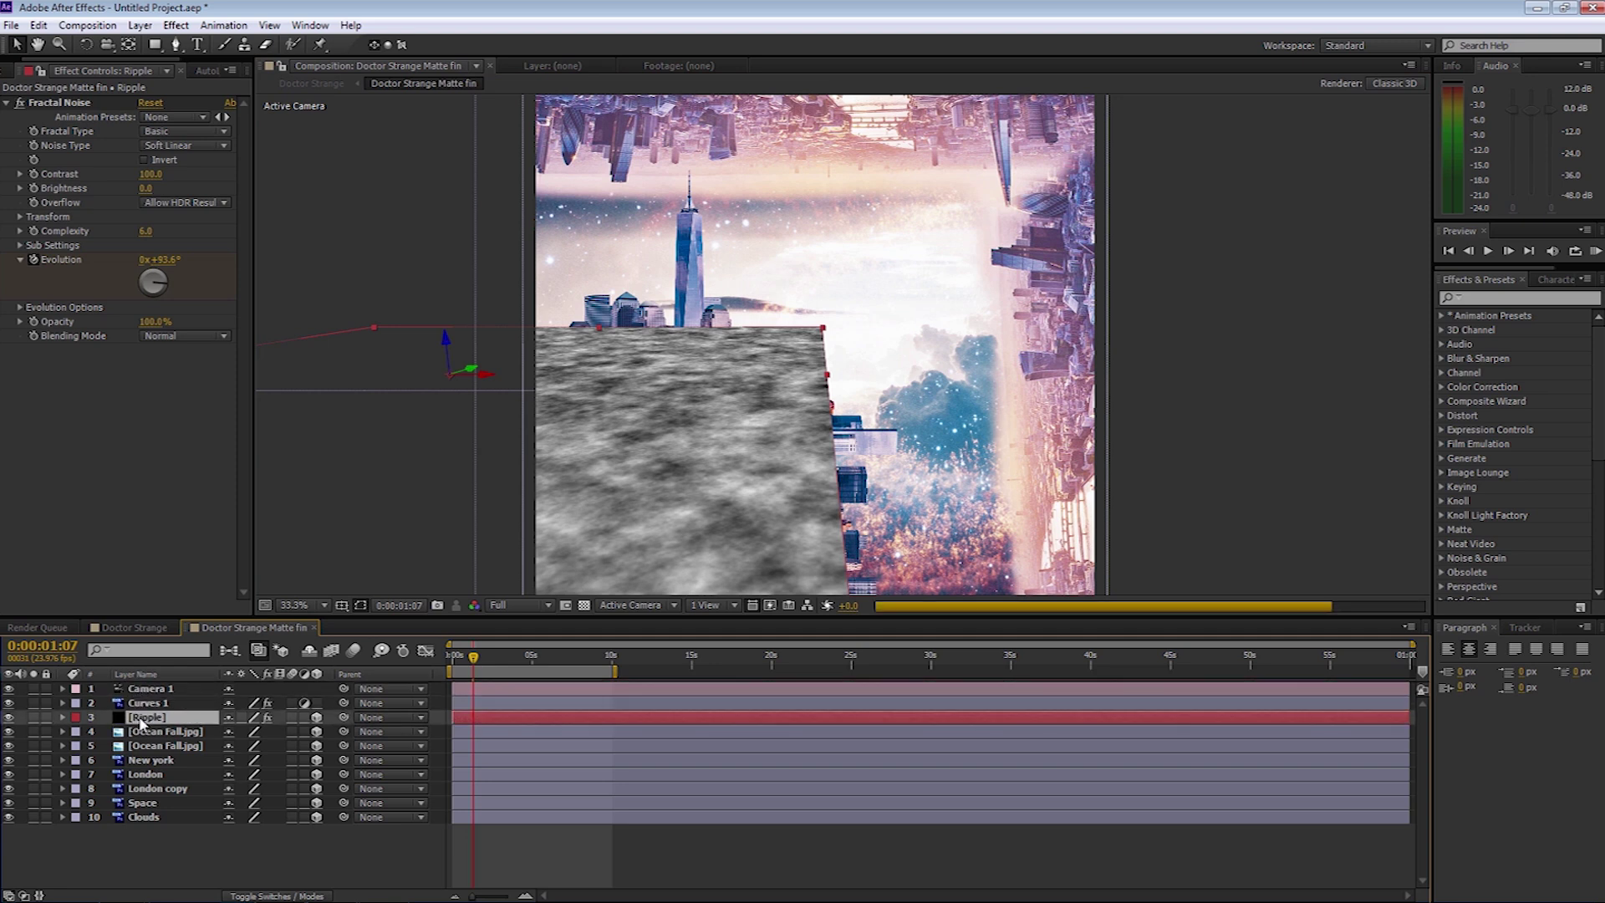
{"action": "key", "text": "w"}
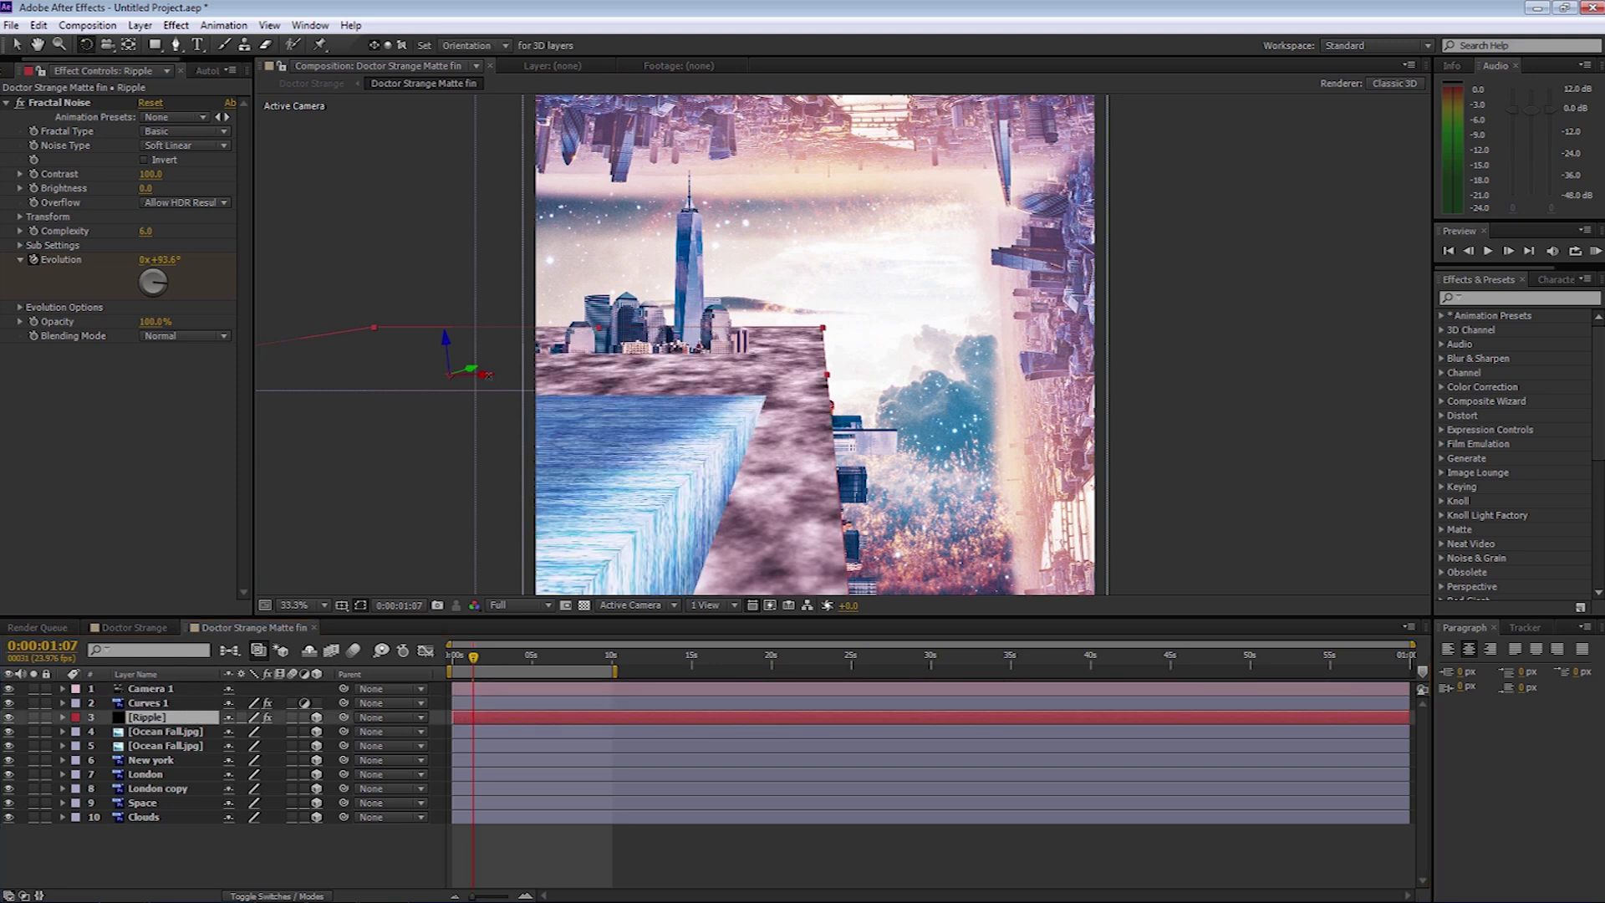
Step: Hide the Curves 1 layer and adjust the Ripple layer's rotation so it lies flat like the ocean surface
{"action": "left_click_drag", "start_coordinate": [685, 418], "coordinate": [686, 284]}
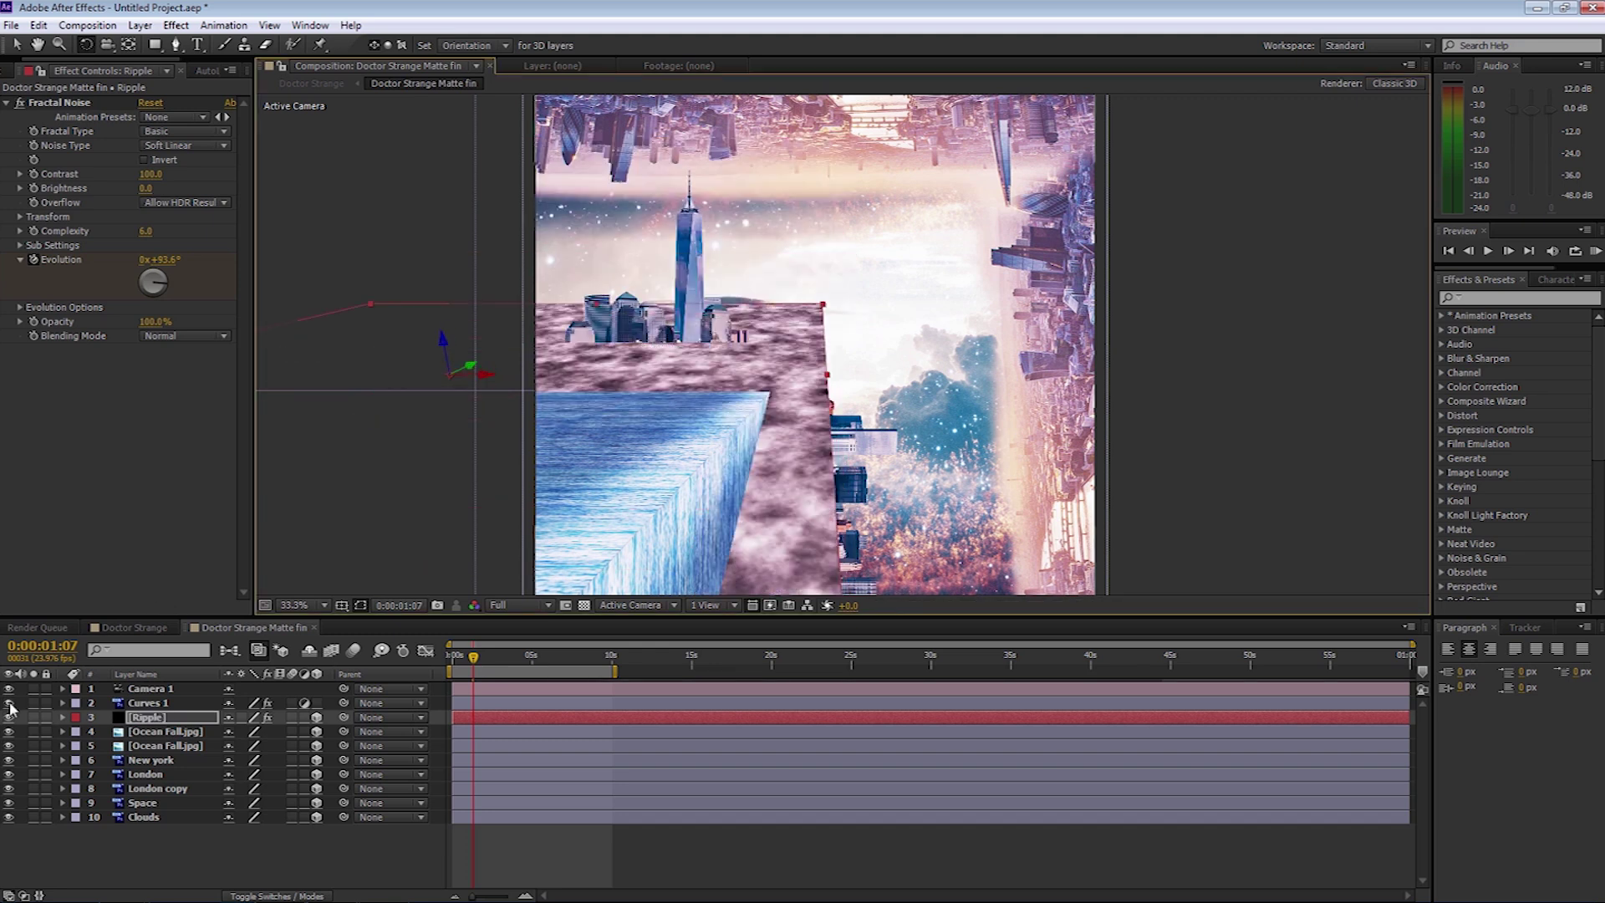
{"action": "left_click", "coordinate": [9, 703]}
{"action": "left_click_drag", "start_coordinate": [487, 380], "coordinate": [485, 394]}
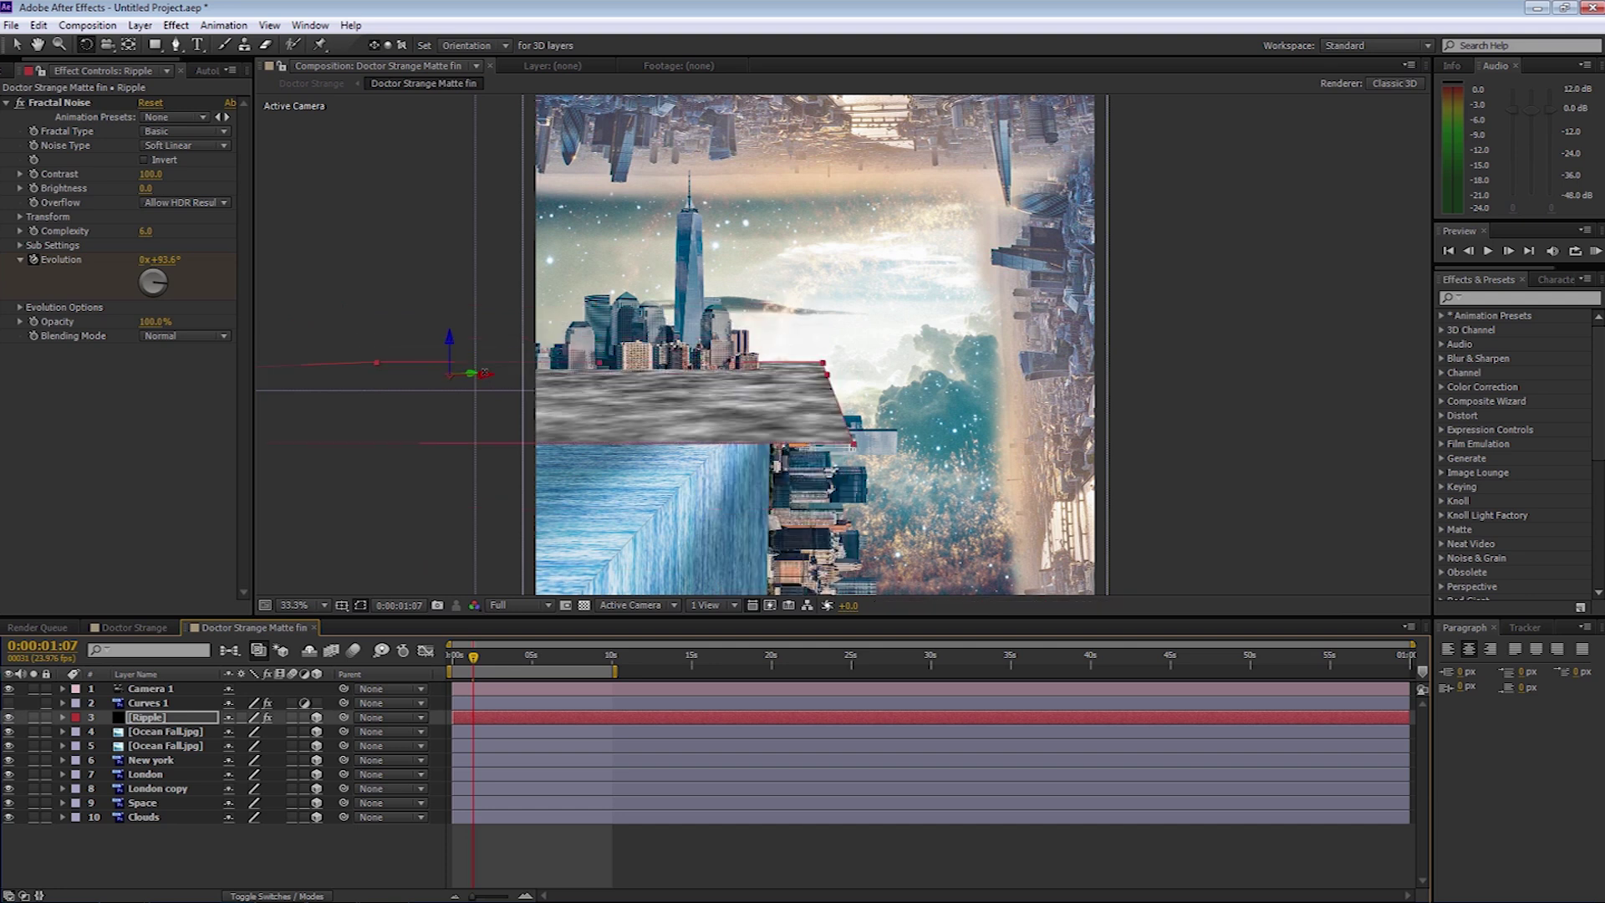
{"action": "key", "text": "v"}
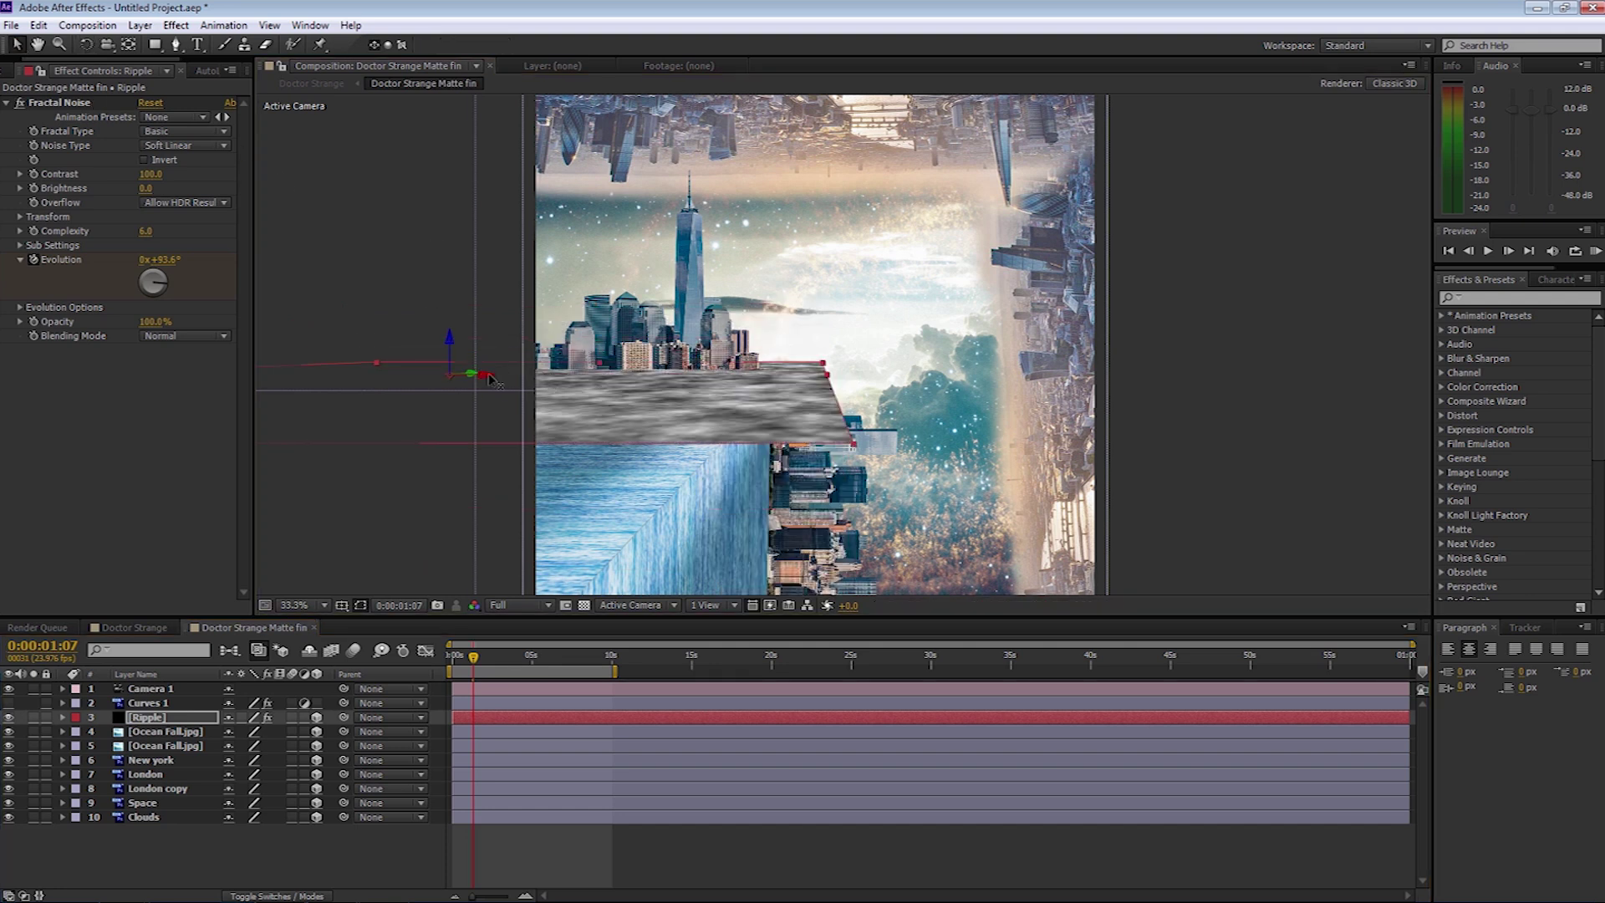
Step: Reposition the Ripple layer so its fractal noise covers the ocean surface up to the base of the New York skyline
{"action": "left_click_drag", "start_coordinate": [493, 376], "coordinate": [340, 448]}
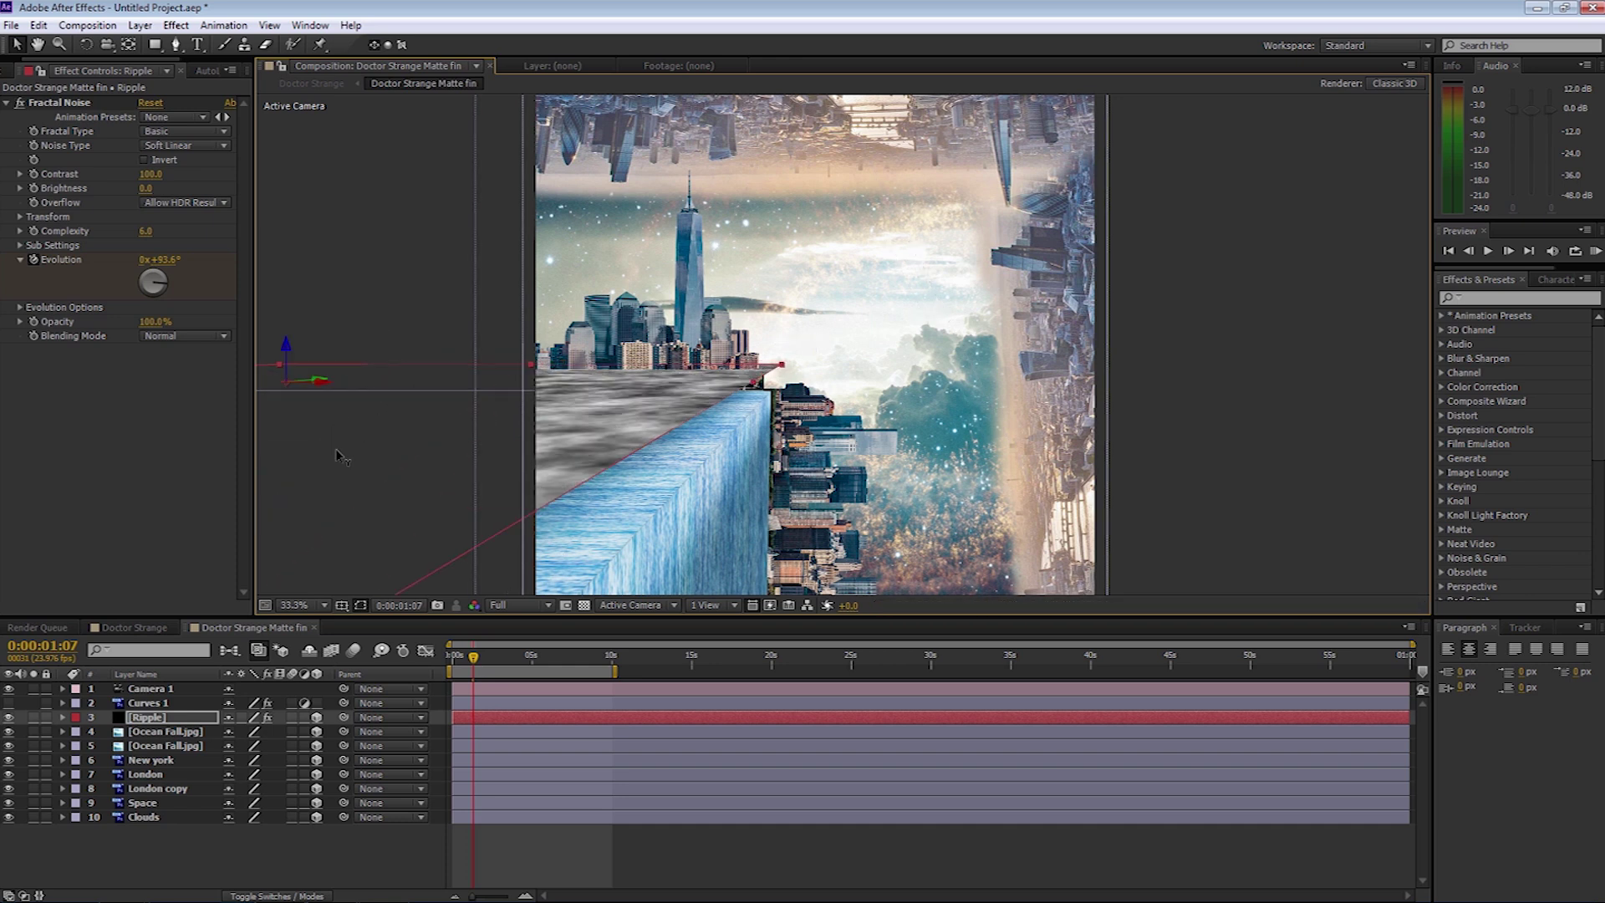
{"action": "left_click_drag", "start_coordinate": [487, 407], "coordinate": [401, 502]}
{"action": "left_click_drag", "start_coordinate": [405, 358], "coordinate": [558, 304]}
{"action": "left_click_drag", "start_coordinate": [355, 355], "coordinate": [282, 395]}
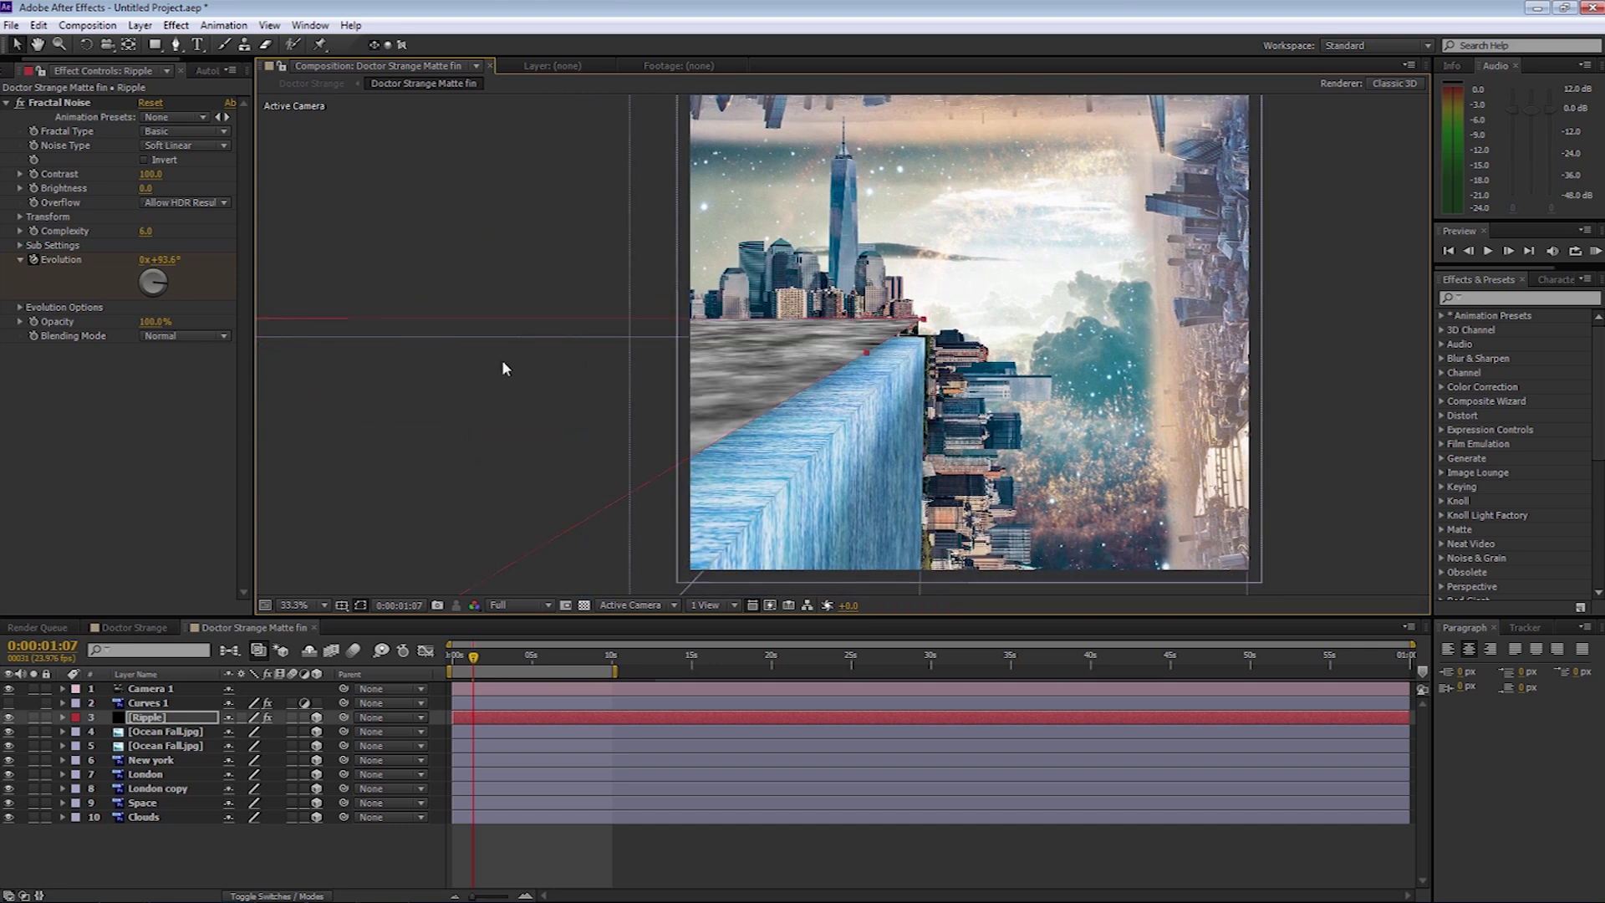
{"action": "left_click_drag", "start_coordinate": [501, 365], "coordinate": [663, 359]}
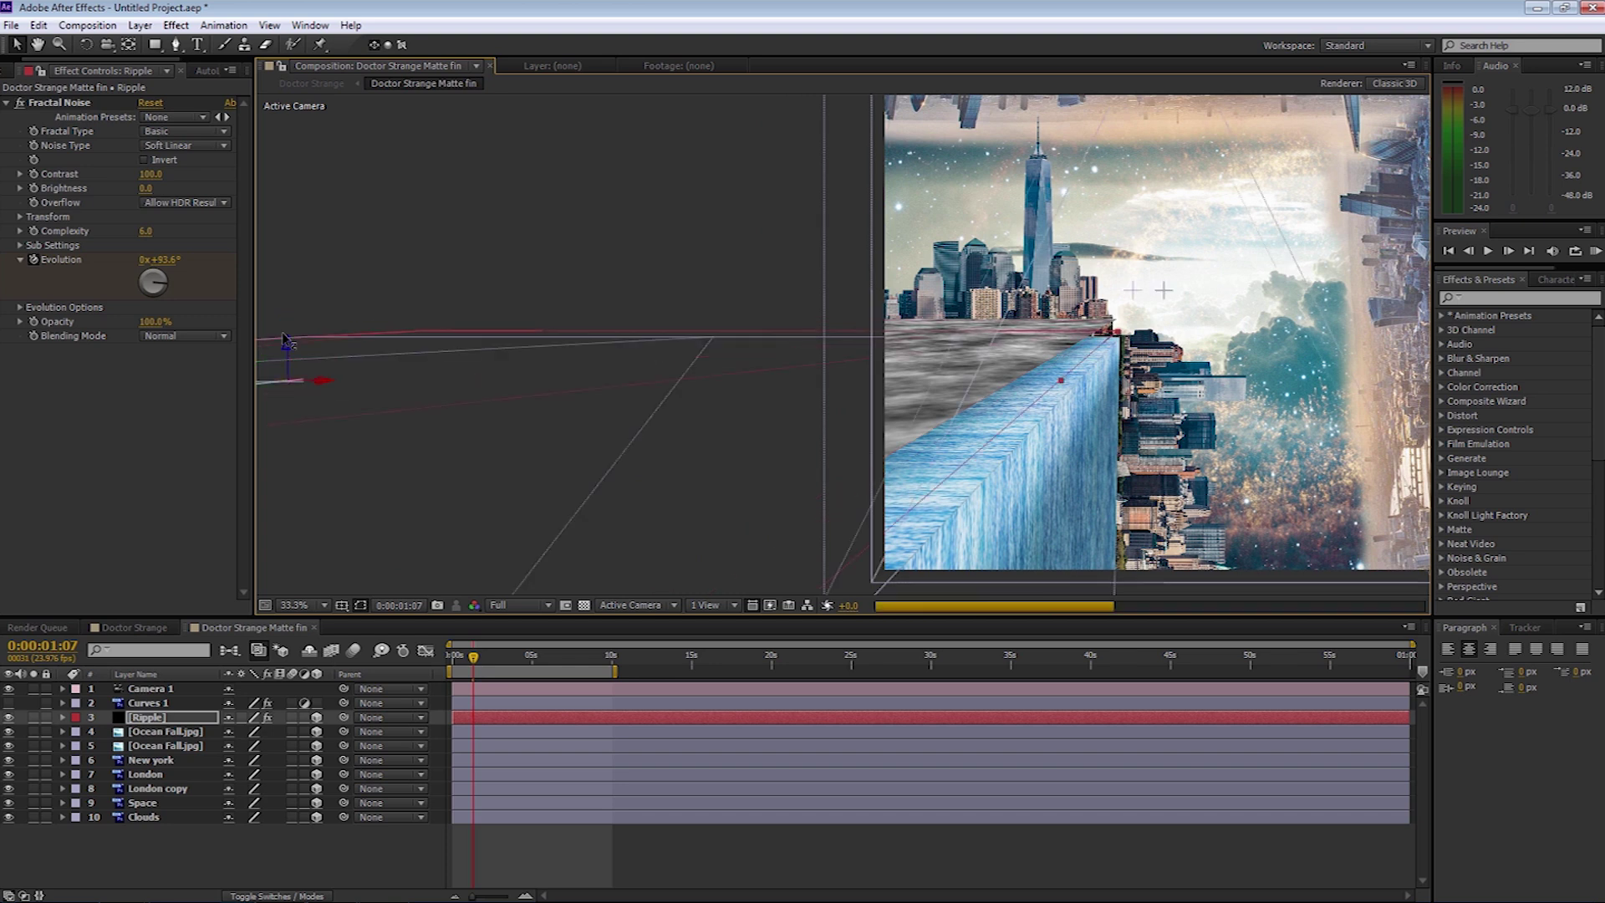
{"action": "key", "text": "ctrl+z"}
{"action": "key", "text": "ctrl+z"}
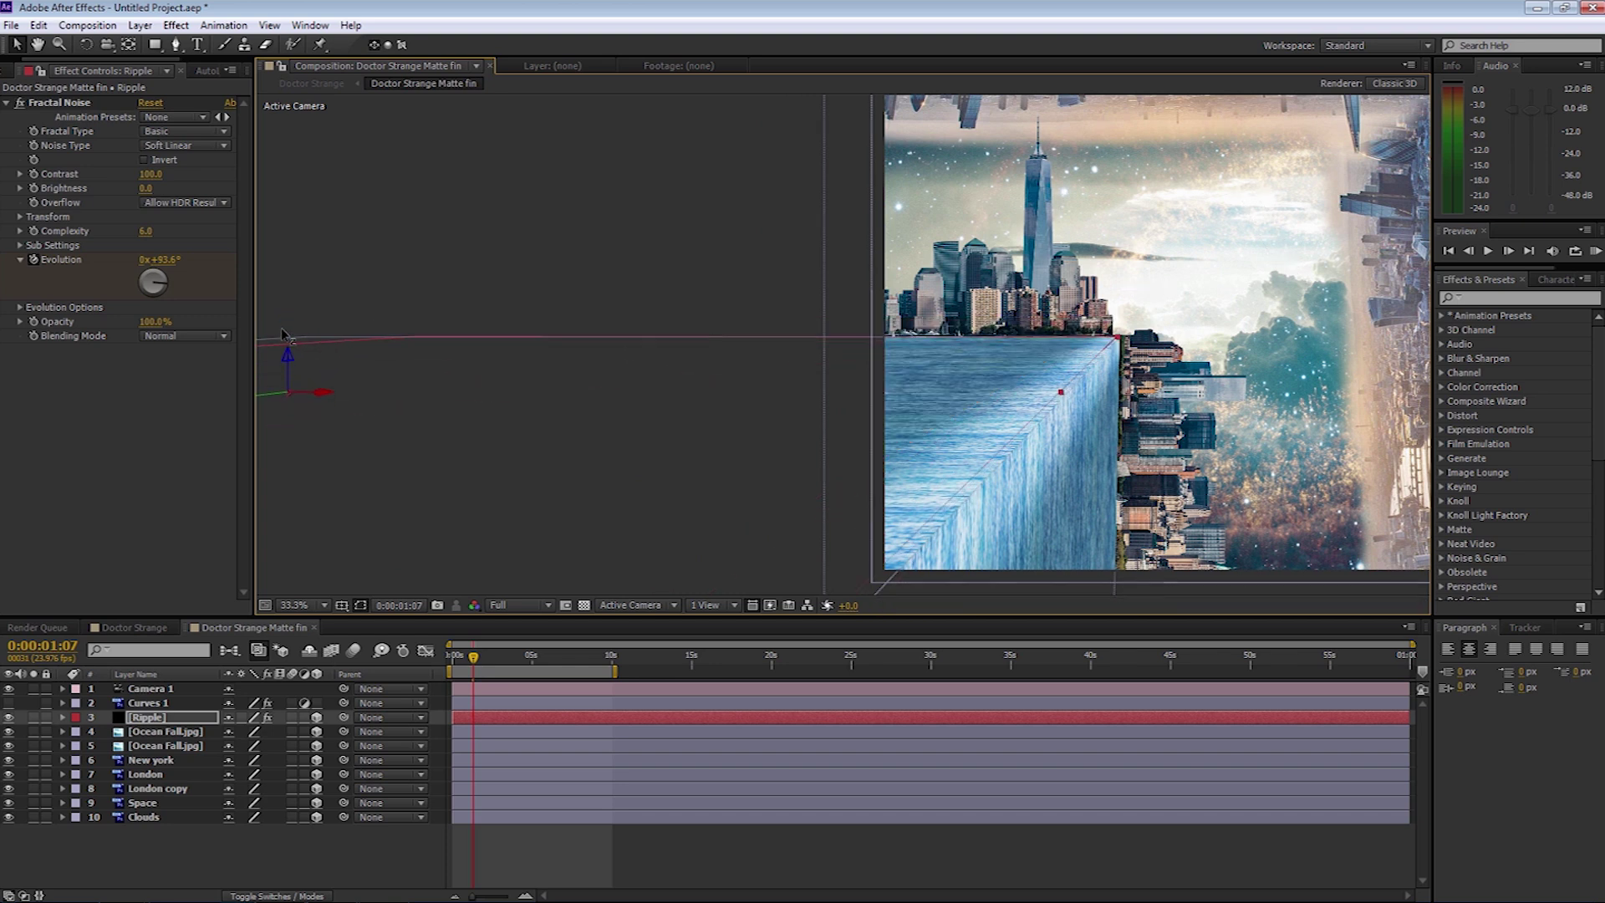
{"action": "key", "text": "ctrl+shift+z"}
{"action": "key", "text": "ctrl+shift+z"}
{"action": "mouse_move", "coordinate": [326, 364]}
{"action": "left_mouse_down"}
{"action": "mouse_move", "coordinate": [364, 366]}
{"action": "mouse_move", "coordinate": [347, 369]}
{"action": "left_mouse_up"}
Step: Hide Ripple, draw a Pen mask along the skyline base and diagonal waterfall edge enclosing the ocean surface, and show the layer again
{"action": "key", "text": "g"}
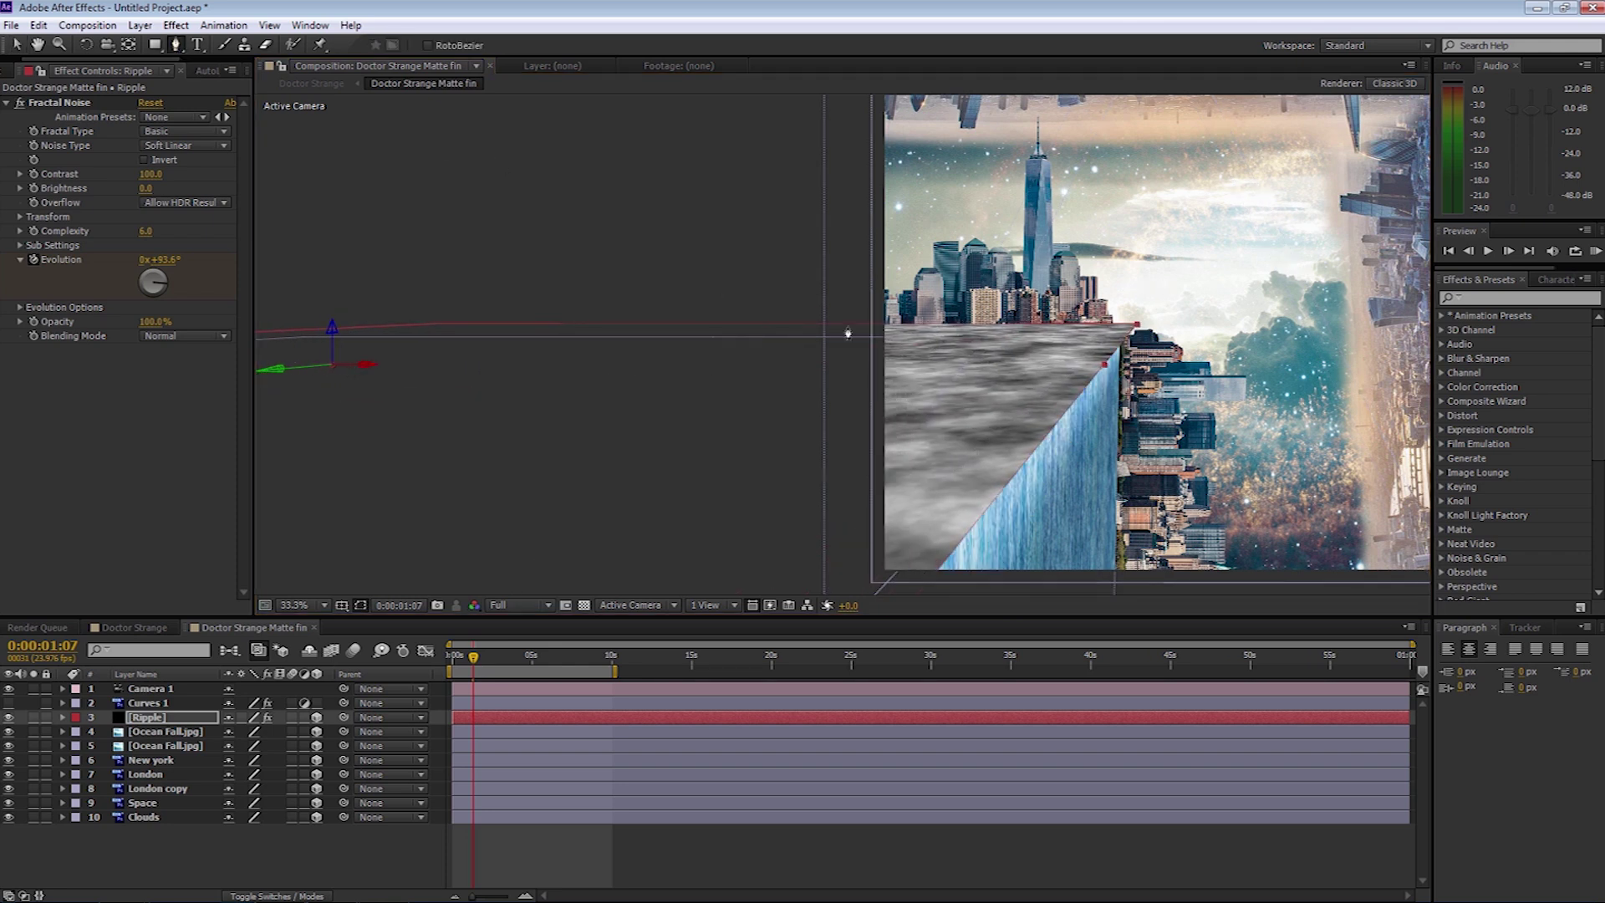
{"action": "left_click", "coordinate": [9, 717]}
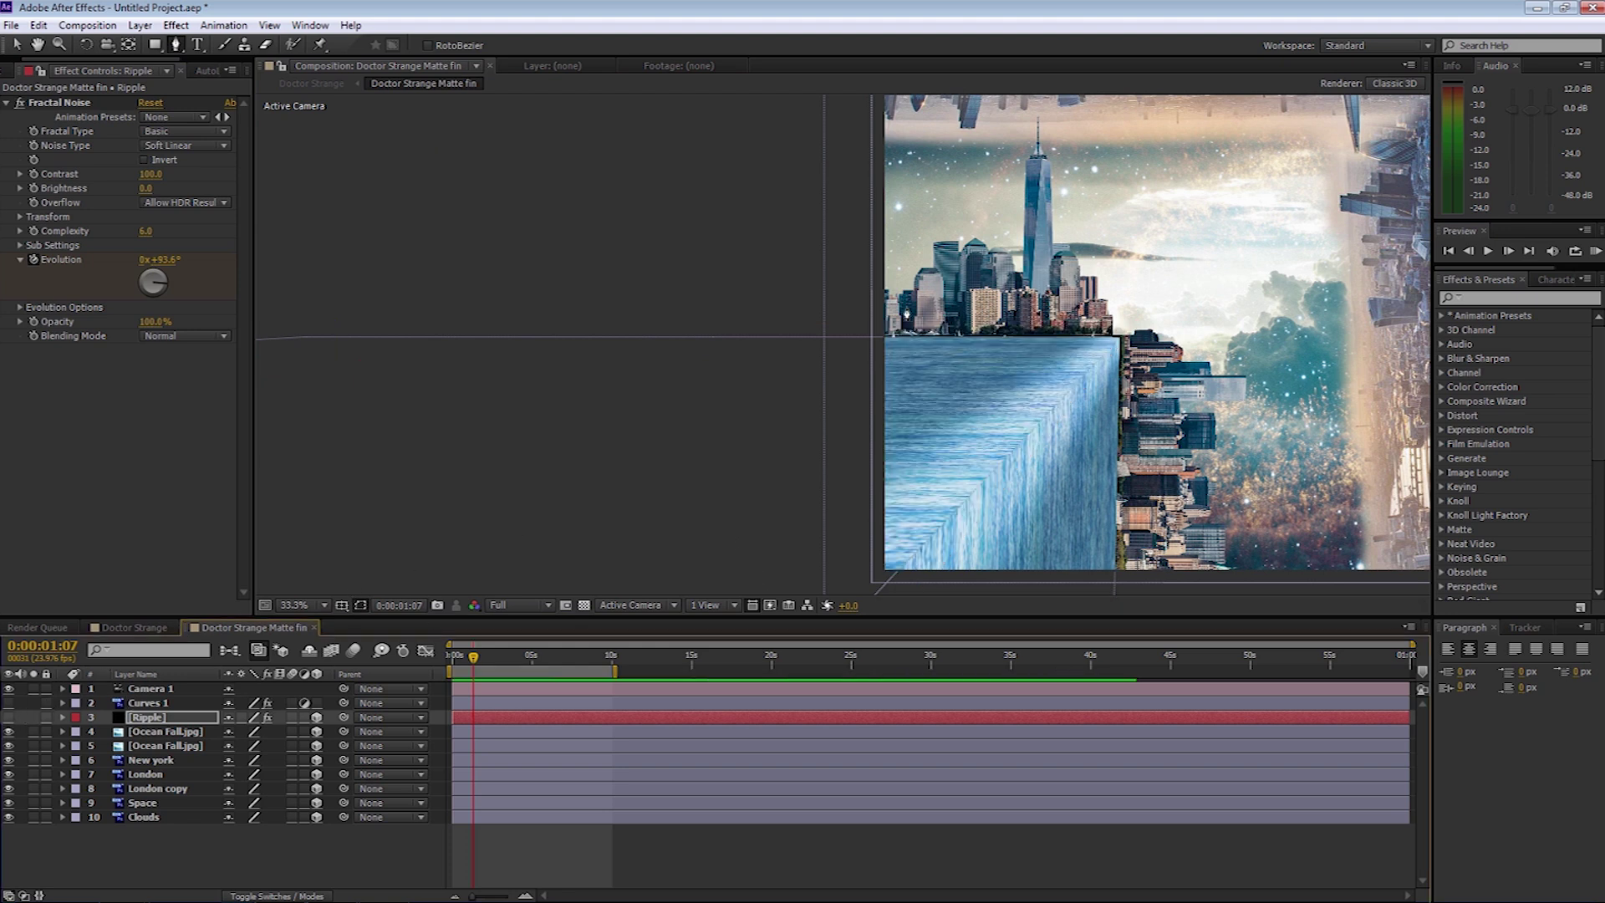
{"action": "left_click", "coordinate": [726, 337]}
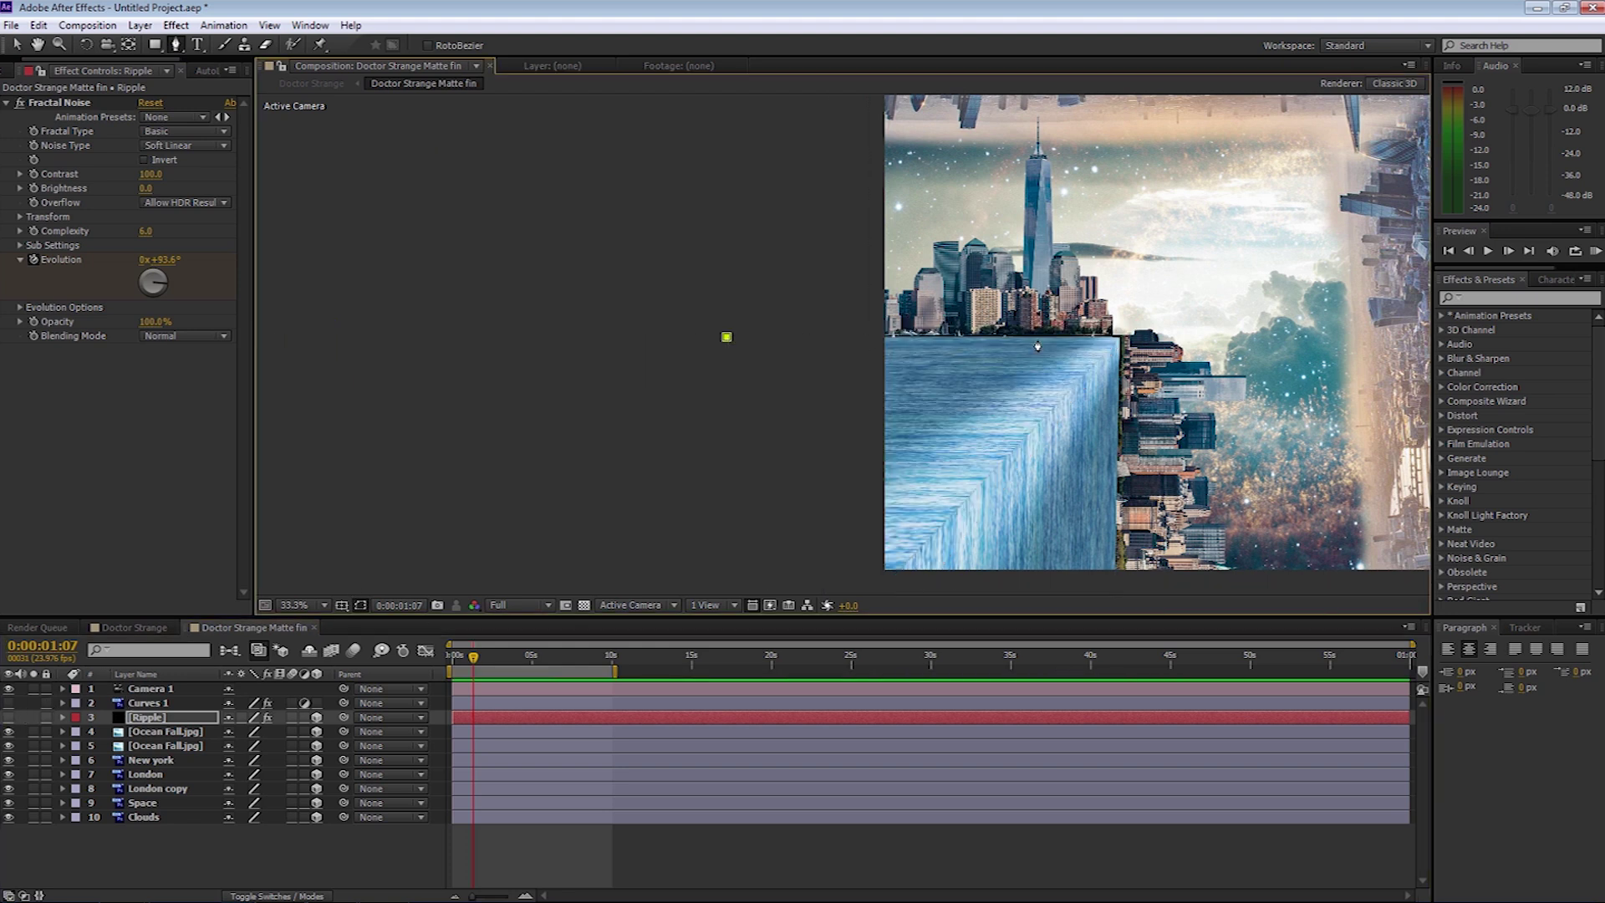
{"action": "left_click", "coordinate": [1118, 340]}
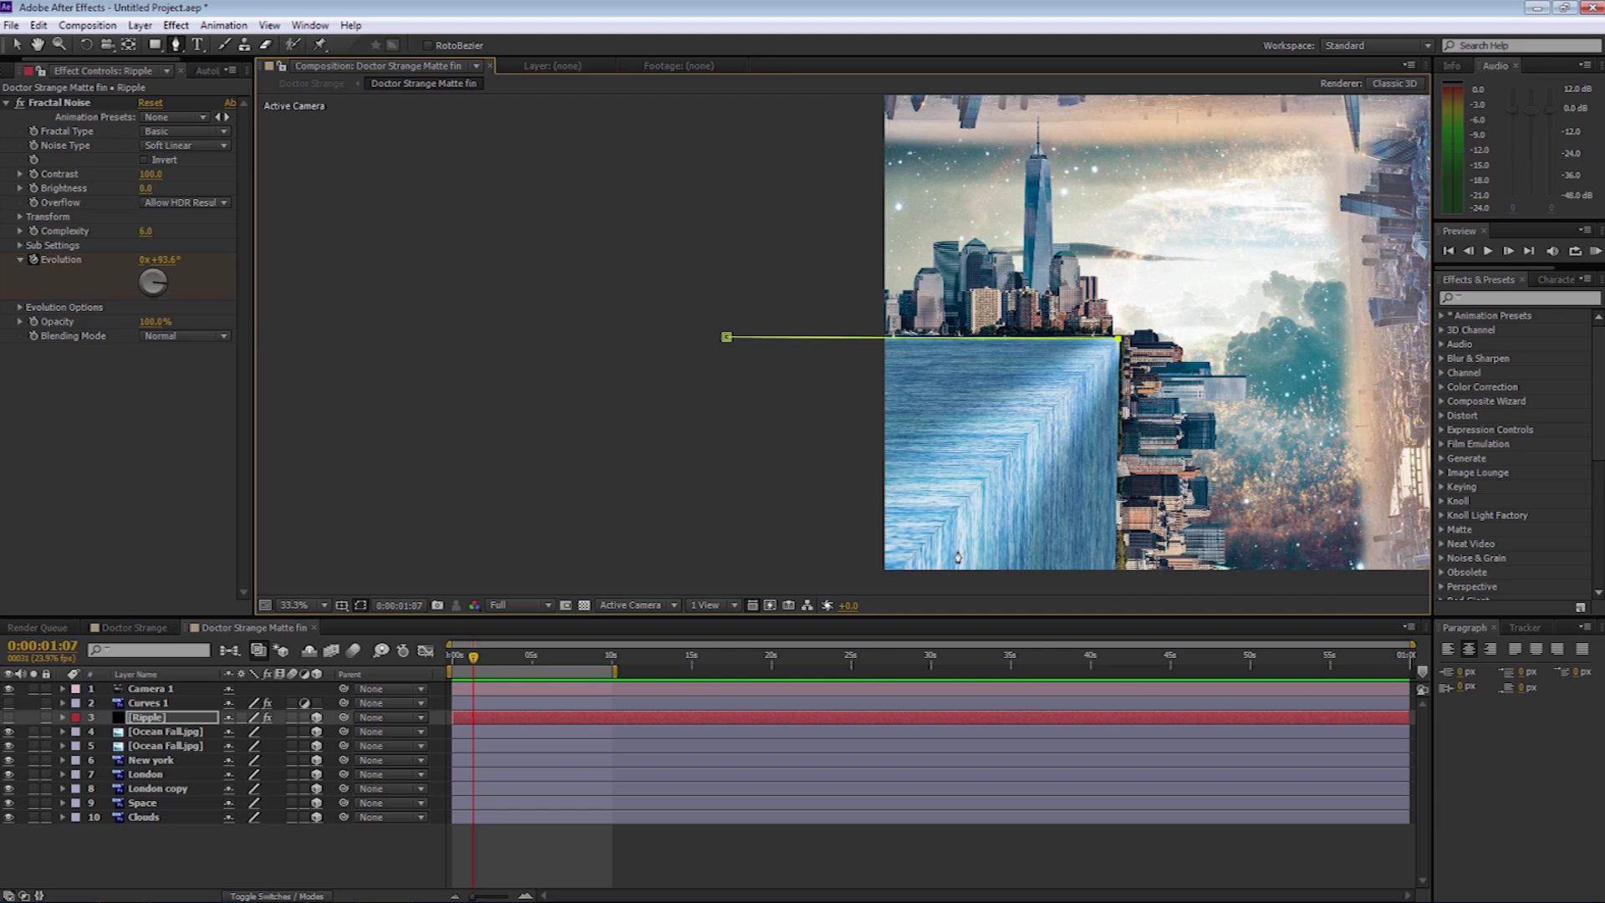
{"action": "left_click", "coordinate": [896, 574]}
{"action": "key", "text": "space"}
{"action": "left_click_drag", "start_coordinate": [896, 577], "coordinate": [991, 314]}
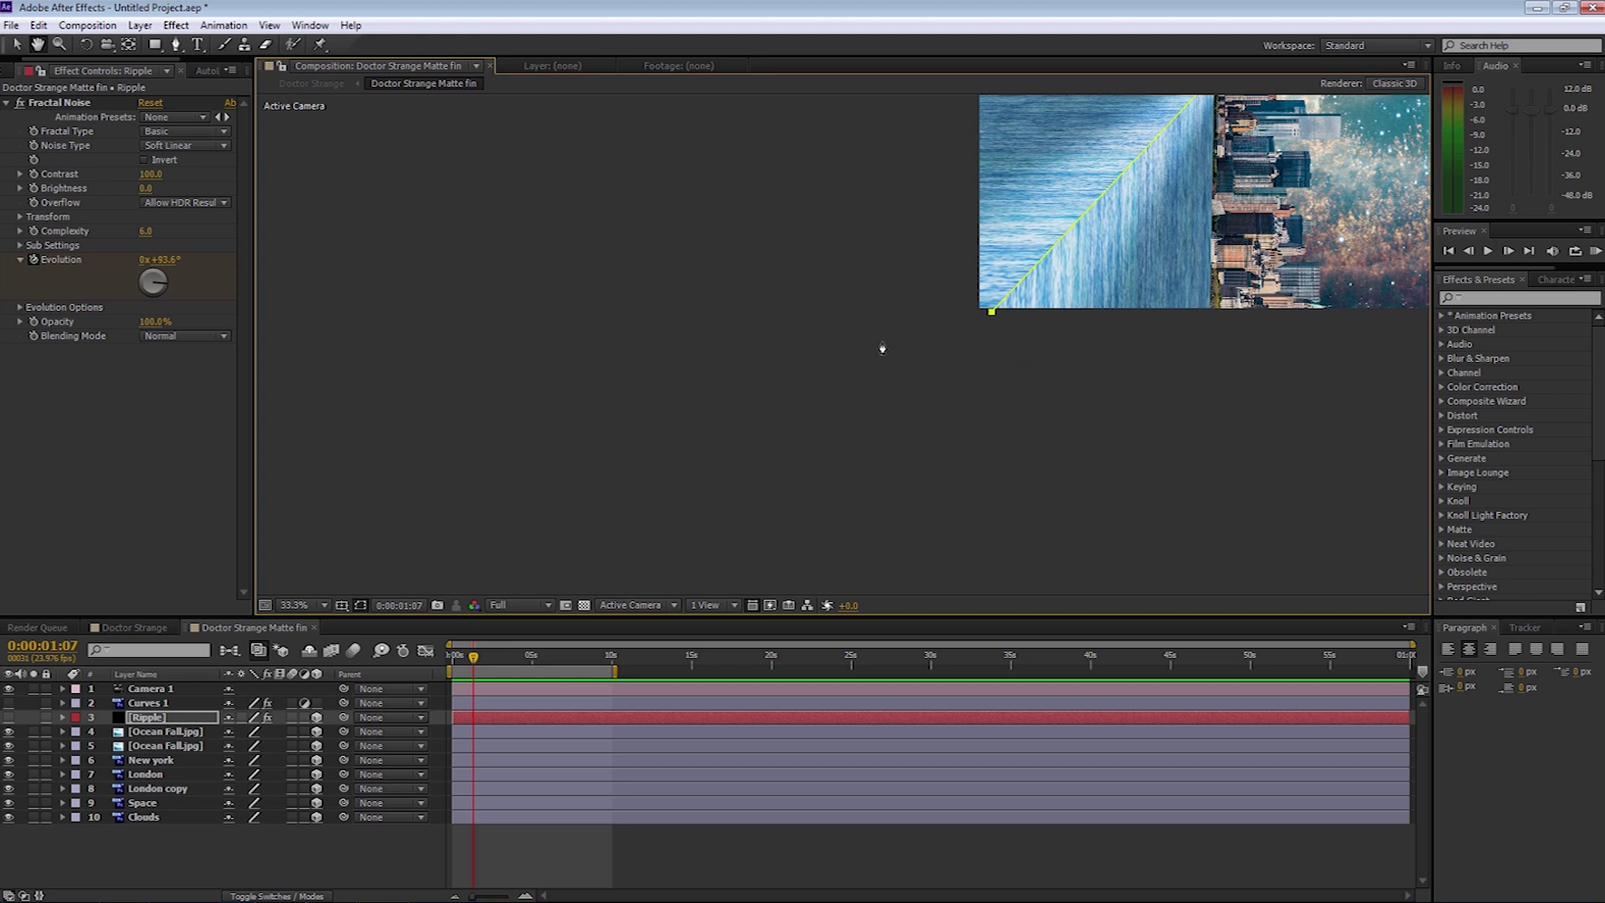
{"action": "left_click", "coordinate": [801, 348]}
{"action": "left_click_drag", "start_coordinate": [678, 189], "coordinate": [741, 383]}
{"action": "left_click", "coordinate": [635, 362]}
{"action": "left_click", "coordinate": [882, 274]}
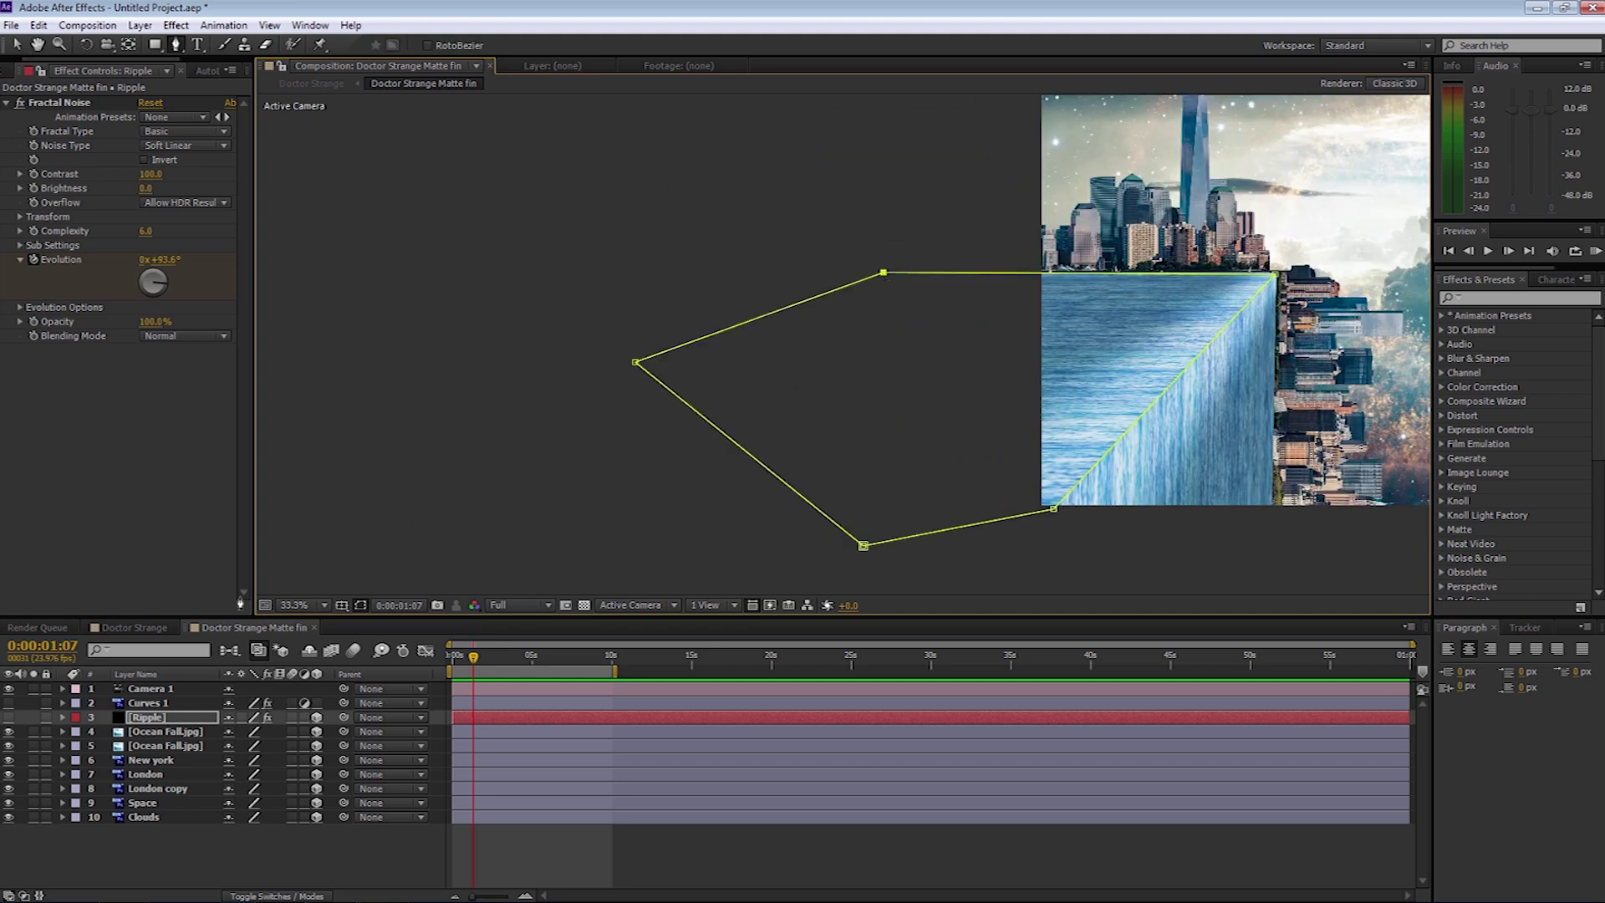
{"action": "left_click", "coordinate": [8, 717]}
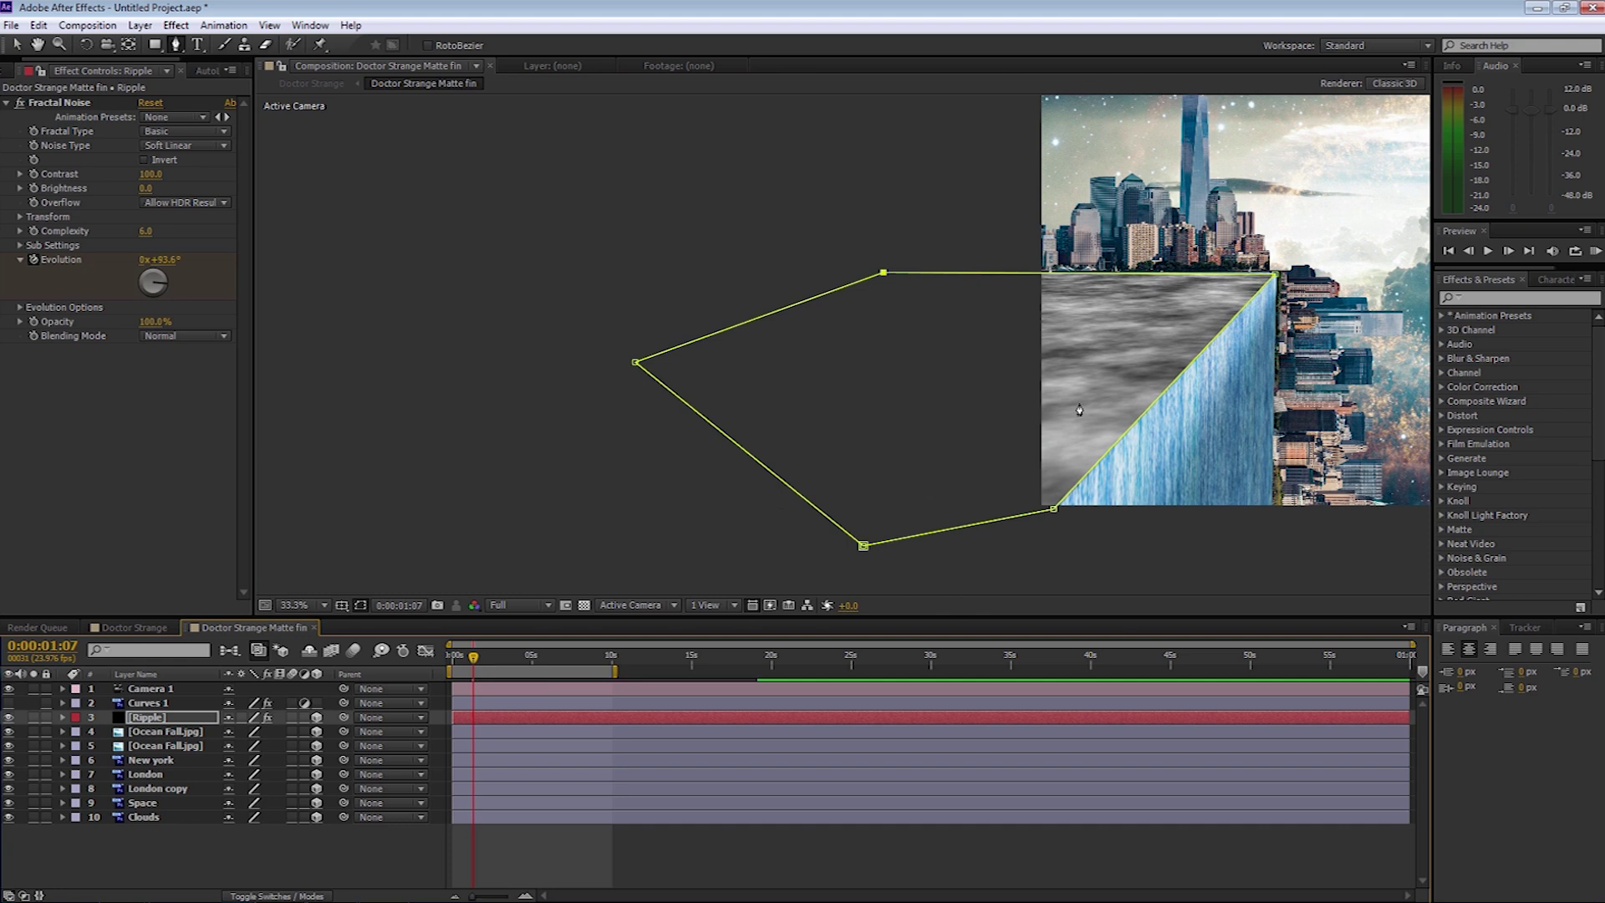
Step: Set the Ripple layer's blending mode to Overlay and preview the rippling ocean surface
{"action": "left_click", "coordinate": [17, 44]}
{"action": "left_click", "coordinate": [989, 238]}
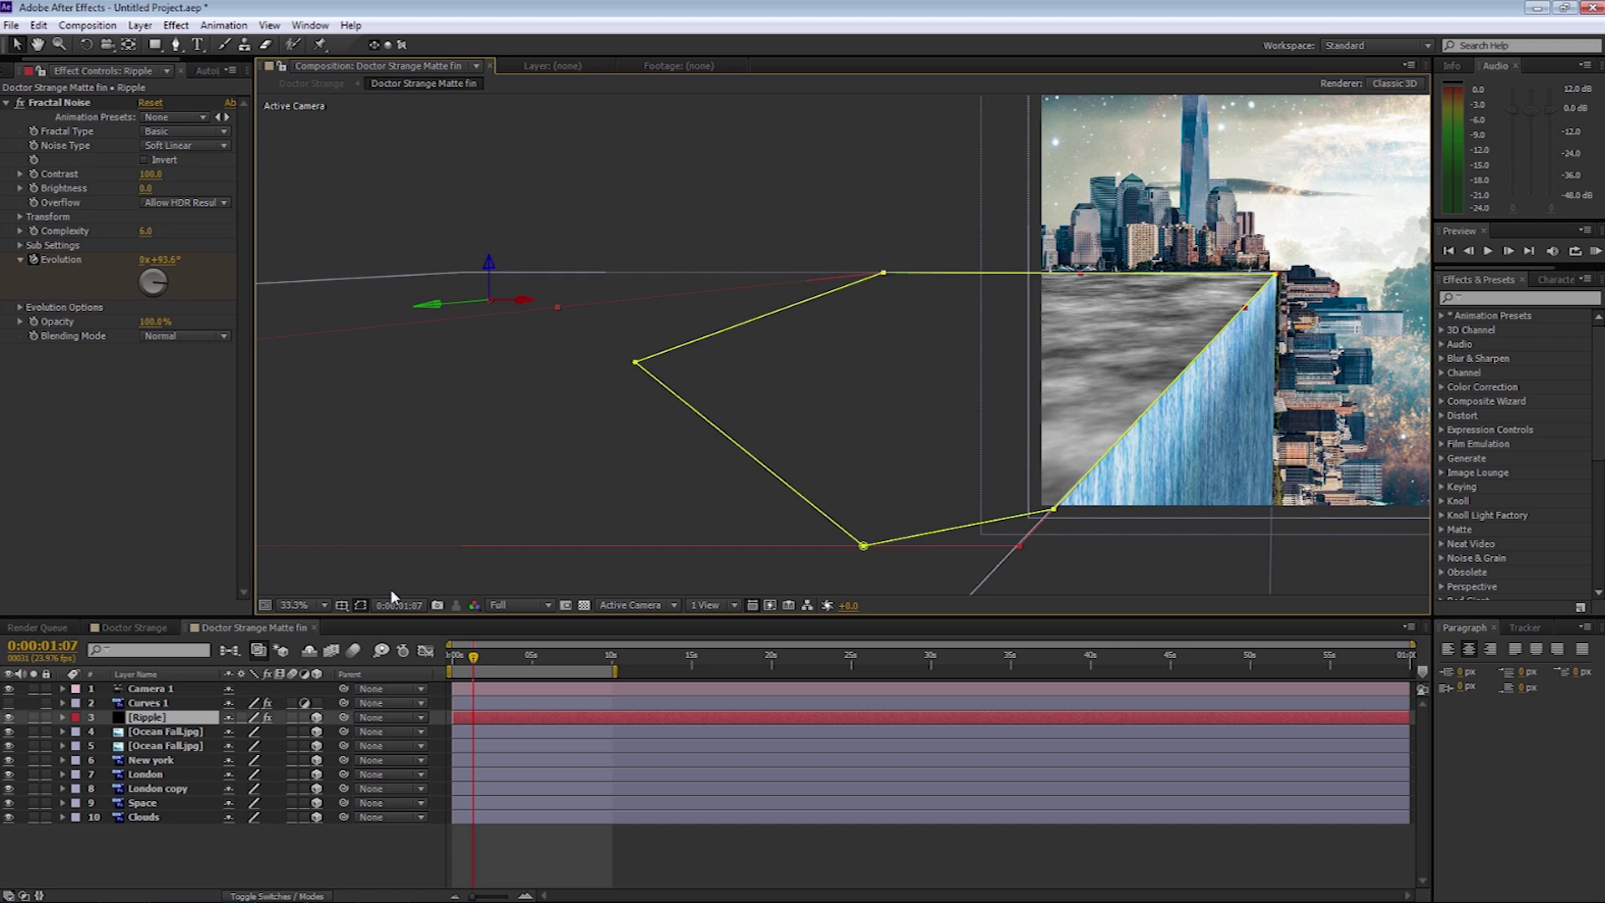
{"action": "left_click", "coordinate": [240, 896]}
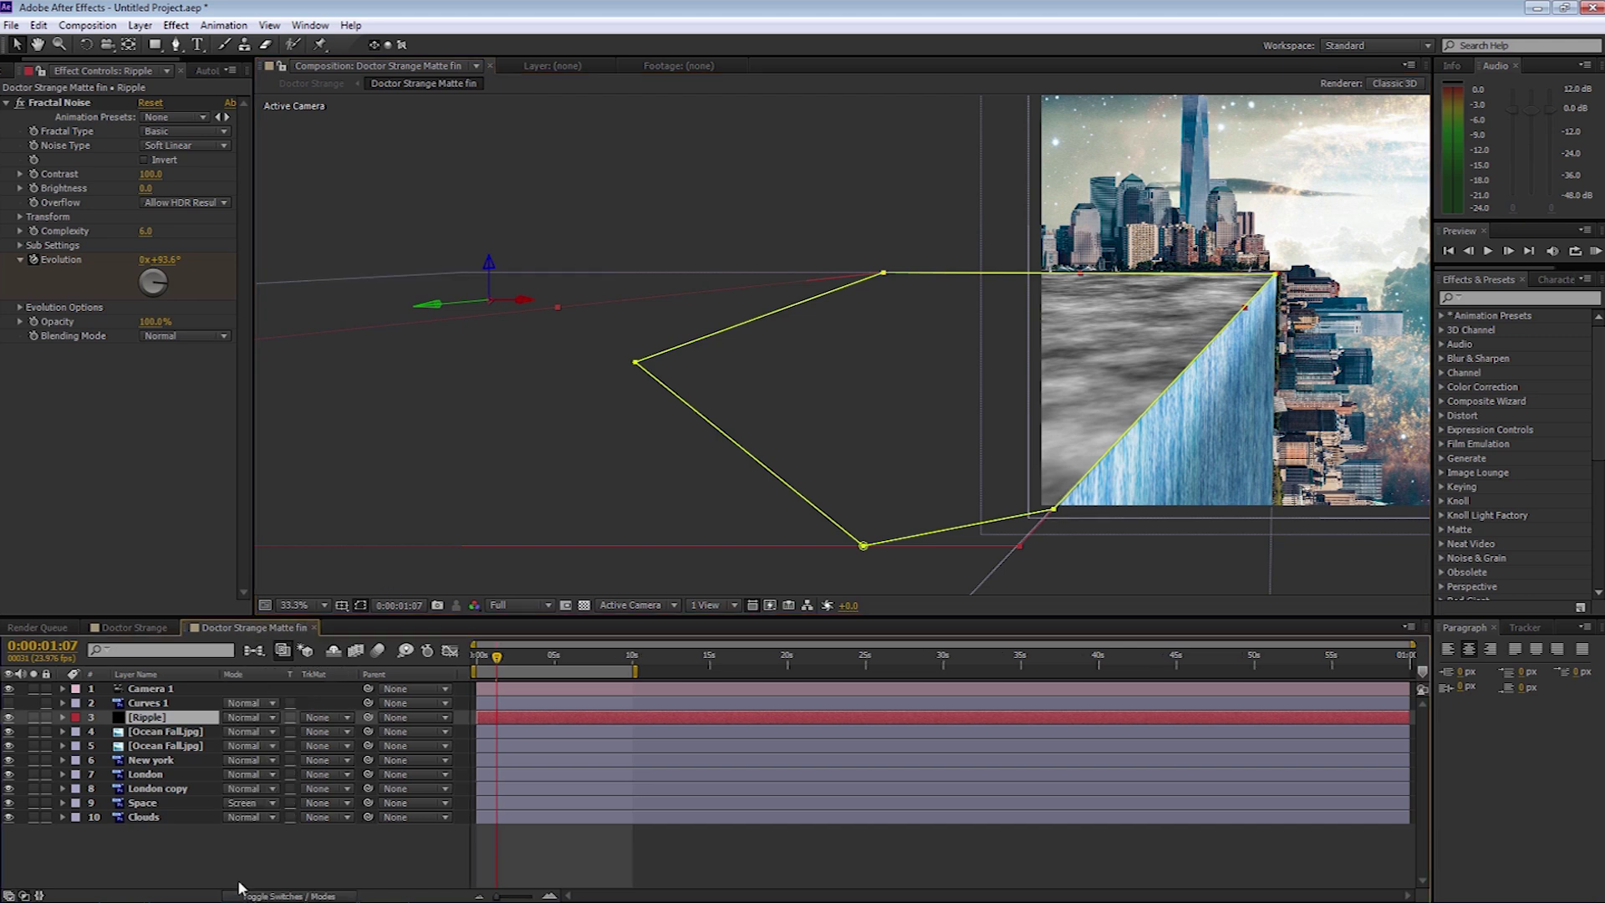
{"action": "left_click", "coordinate": [267, 717]}
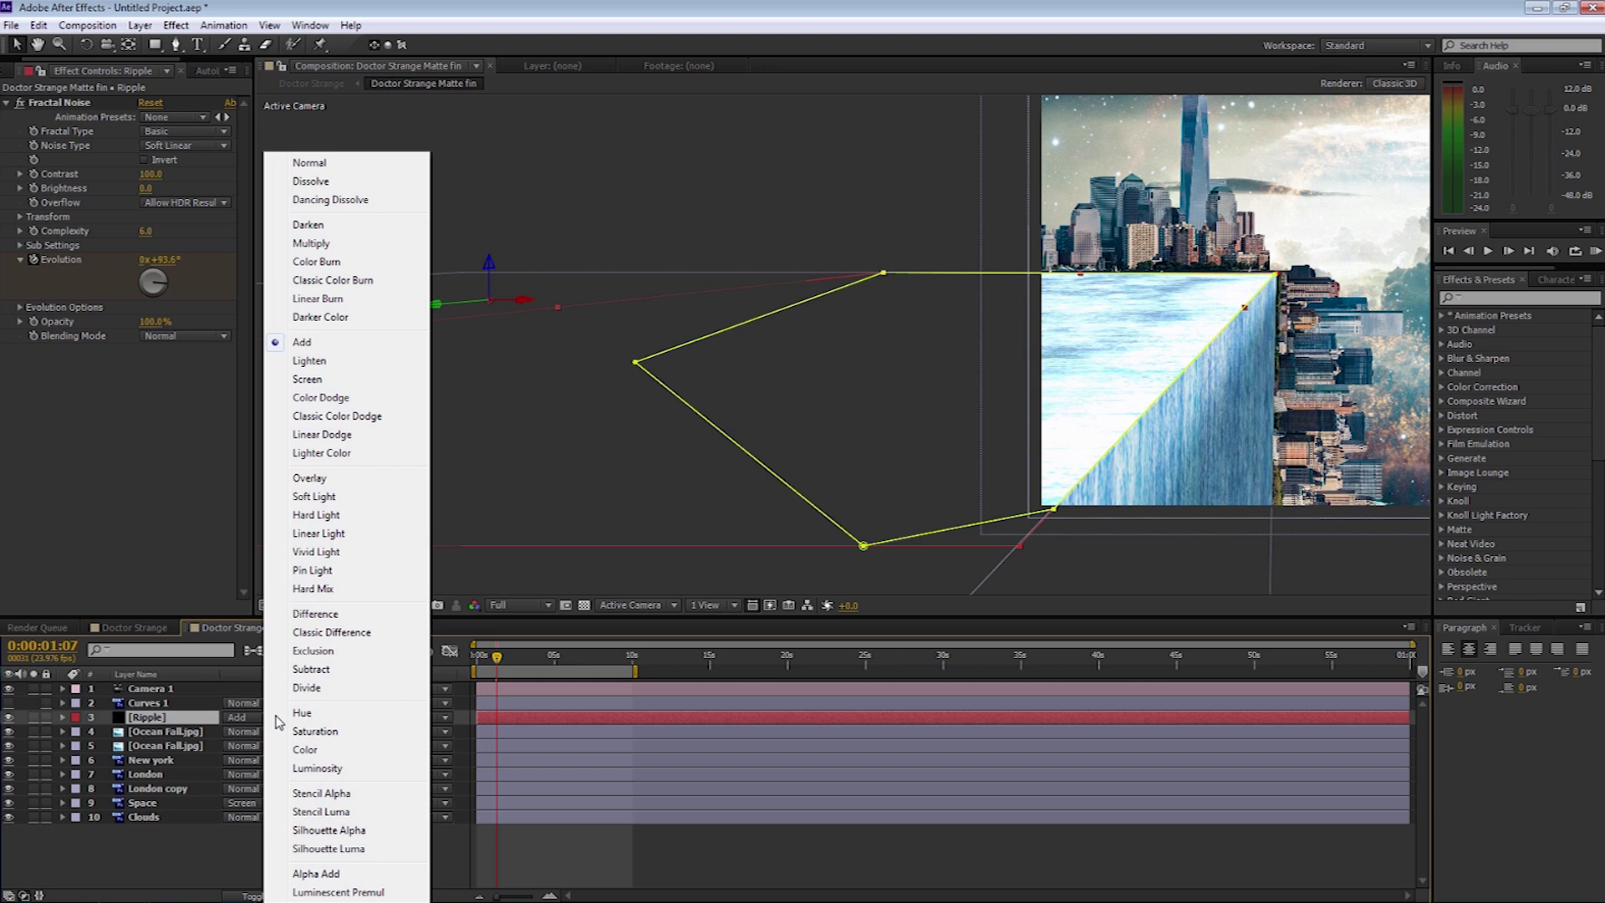
{"action": "left_click", "coordinate": [312, 479]}
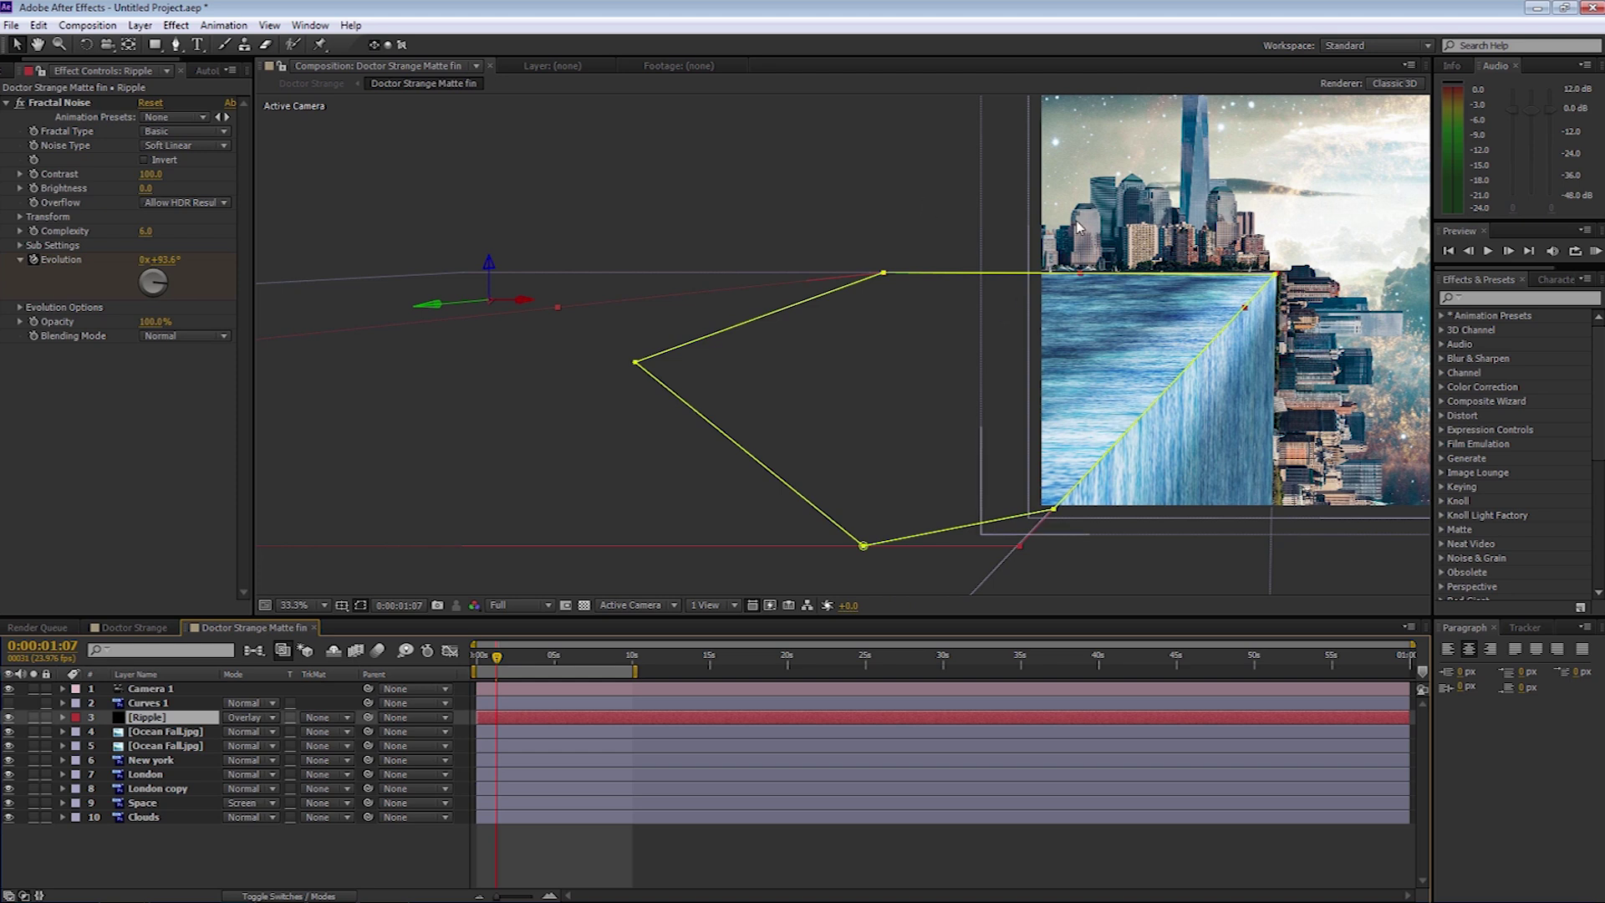
{"action": "left_click_drag", "start_coordinate": [895, 226], "coordinate": [700, 248]}
{"action": "key", "text": "KP_0"}
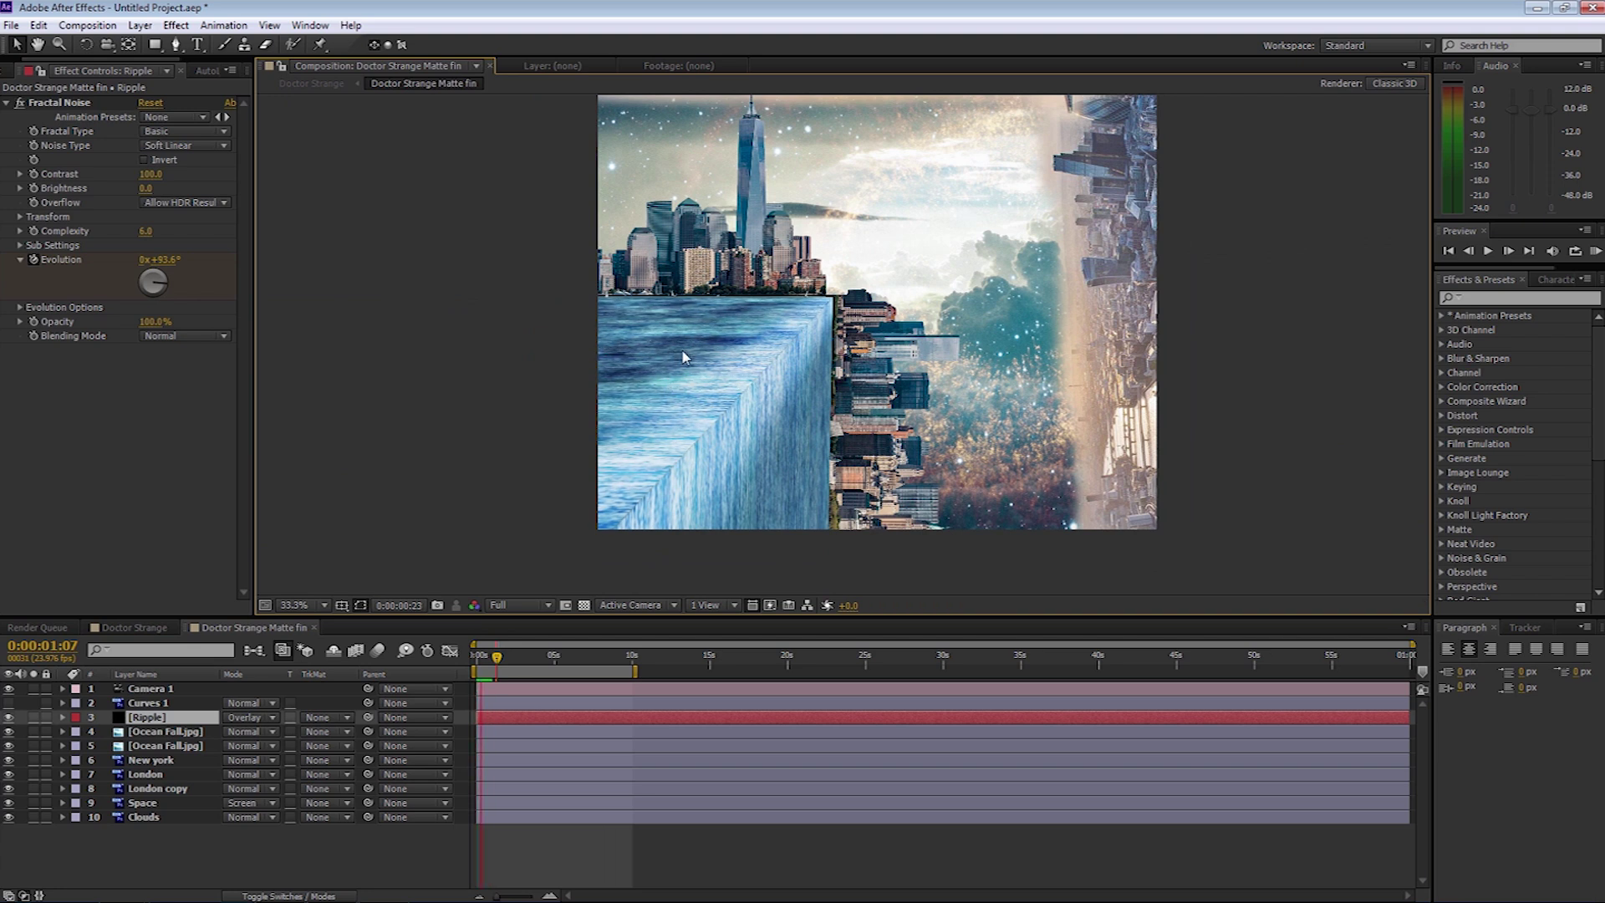
{"action": "key", "text": "space"}
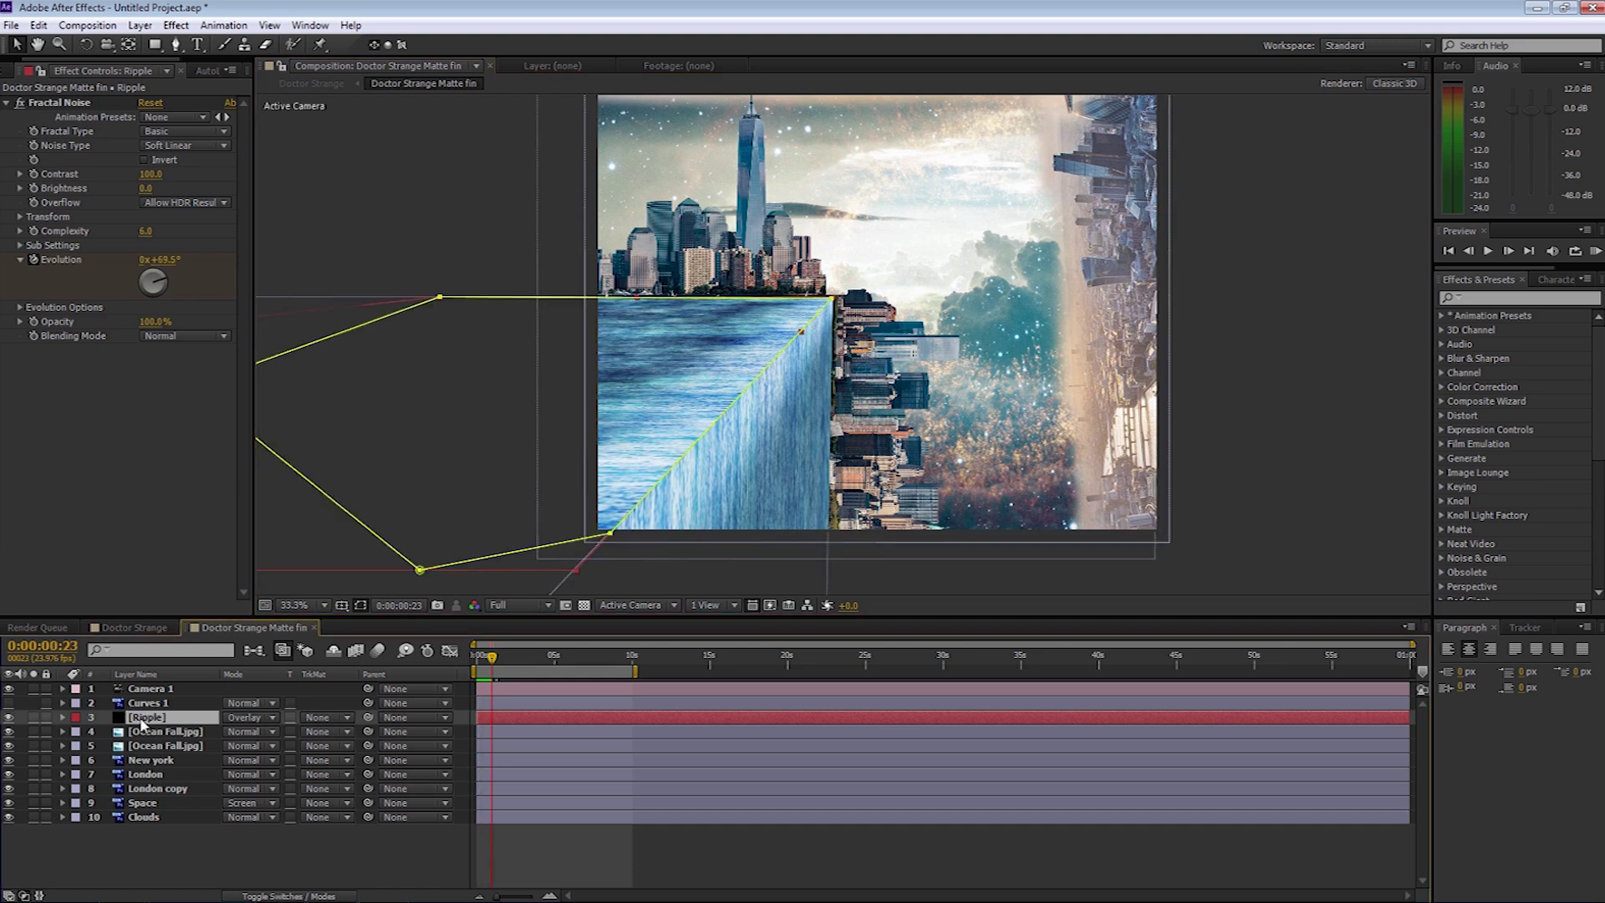
Step: Duplicate the Ripple layer, delete the upper copy's mask and set that copy's blending mode to Normal
{"action": "key", "text": "ctrl+d"}
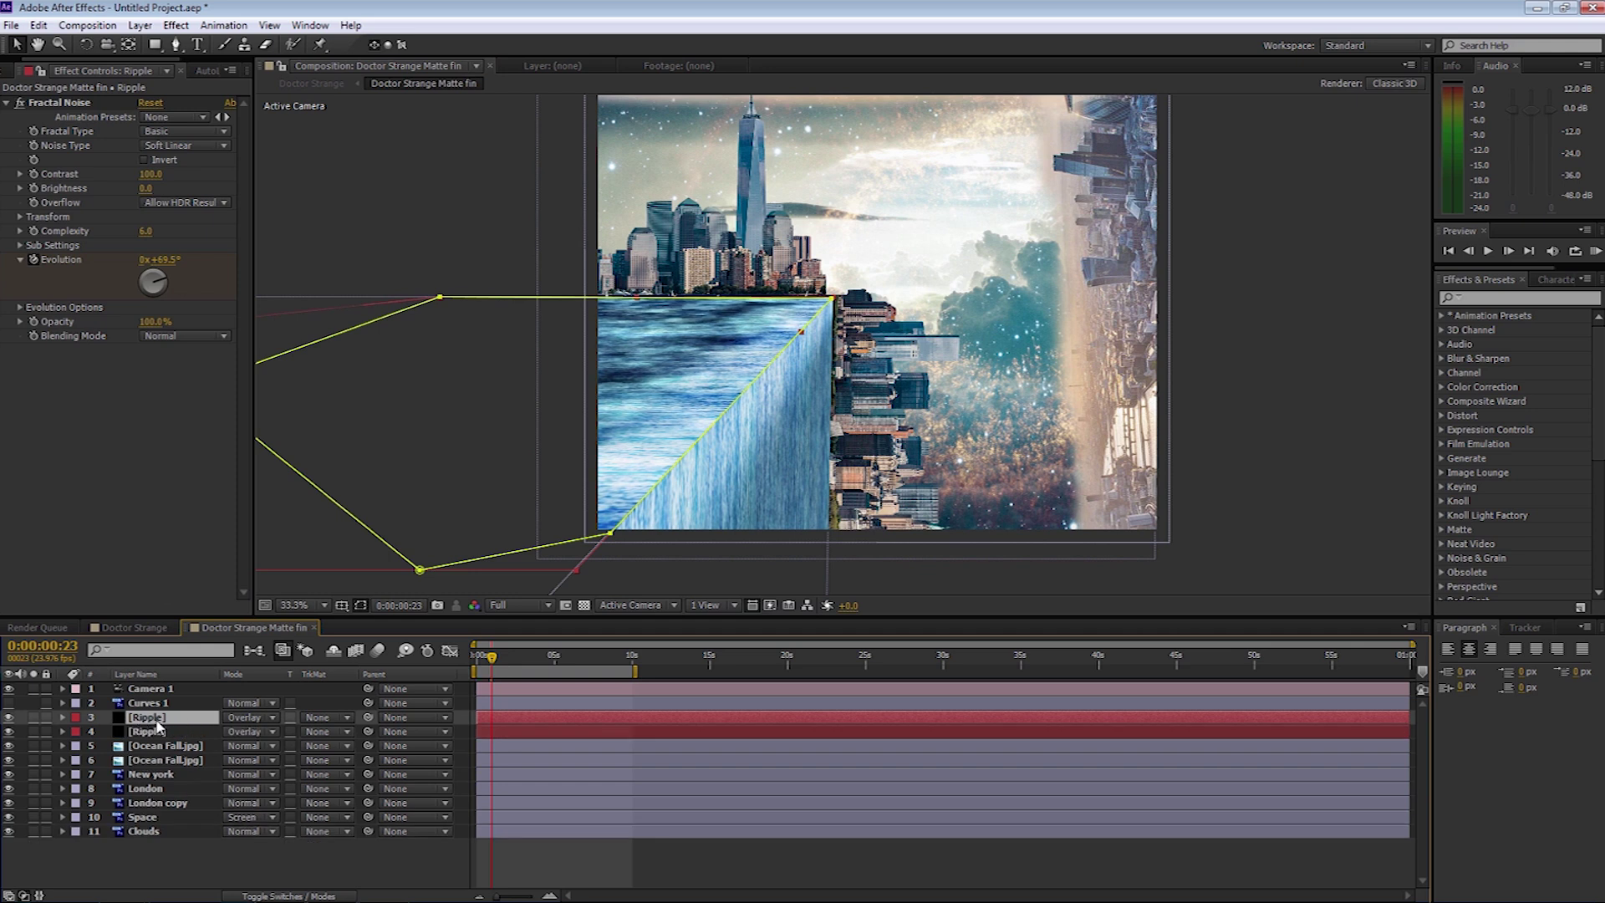
{"action": "key", "text": "m"}
{"action": "left_click", "coordinate": [138, 736]}
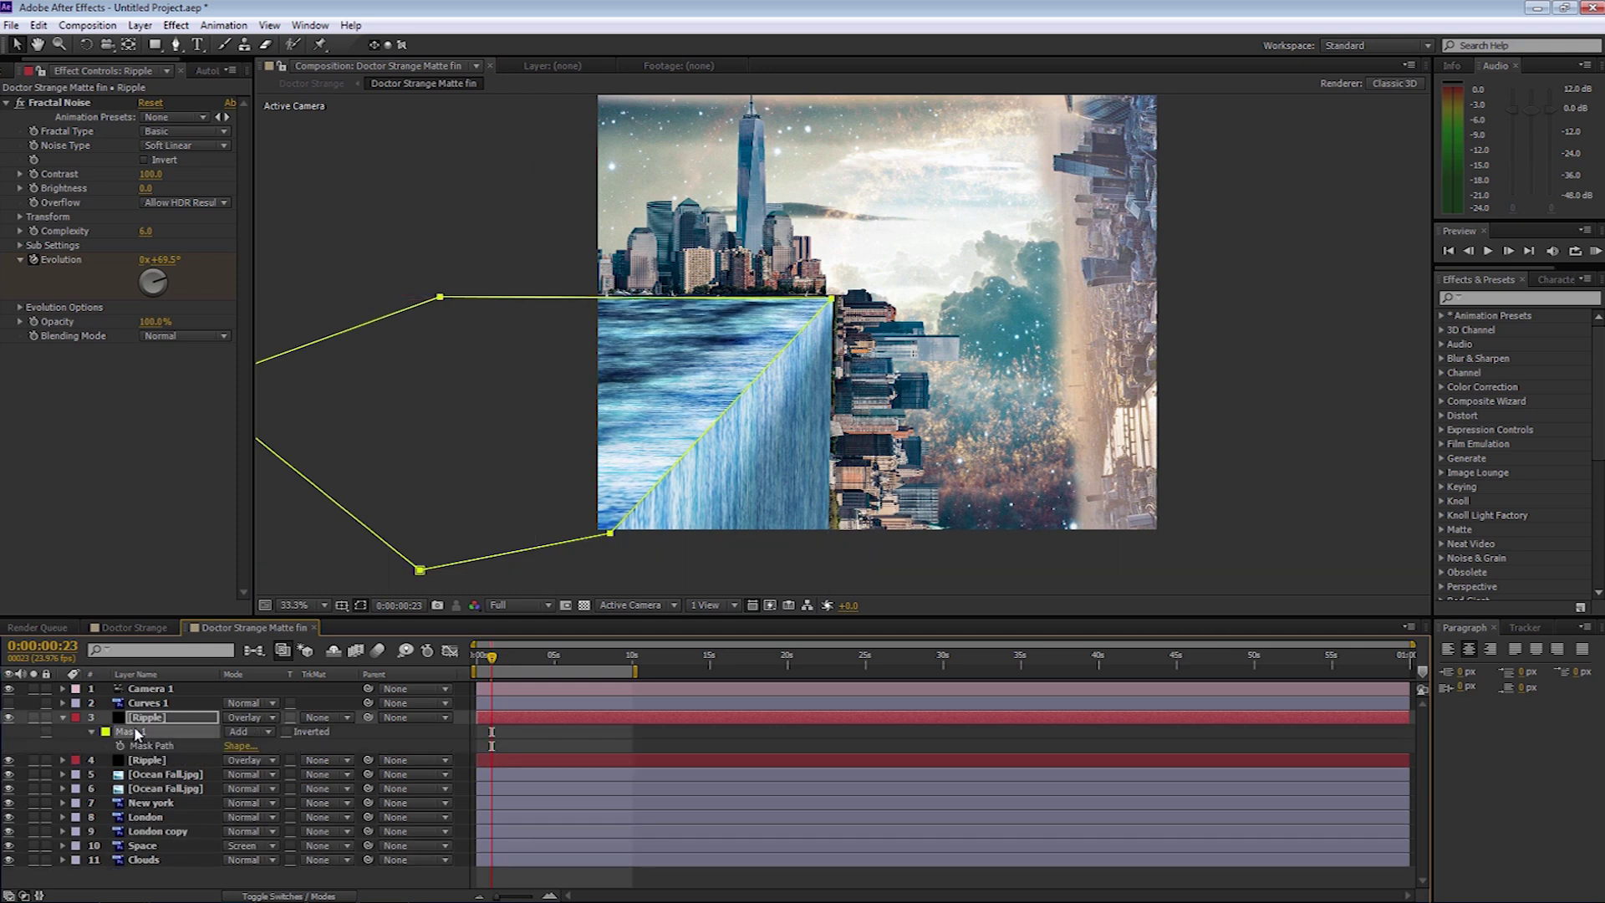
{"action": "key", "text": "Delete"}
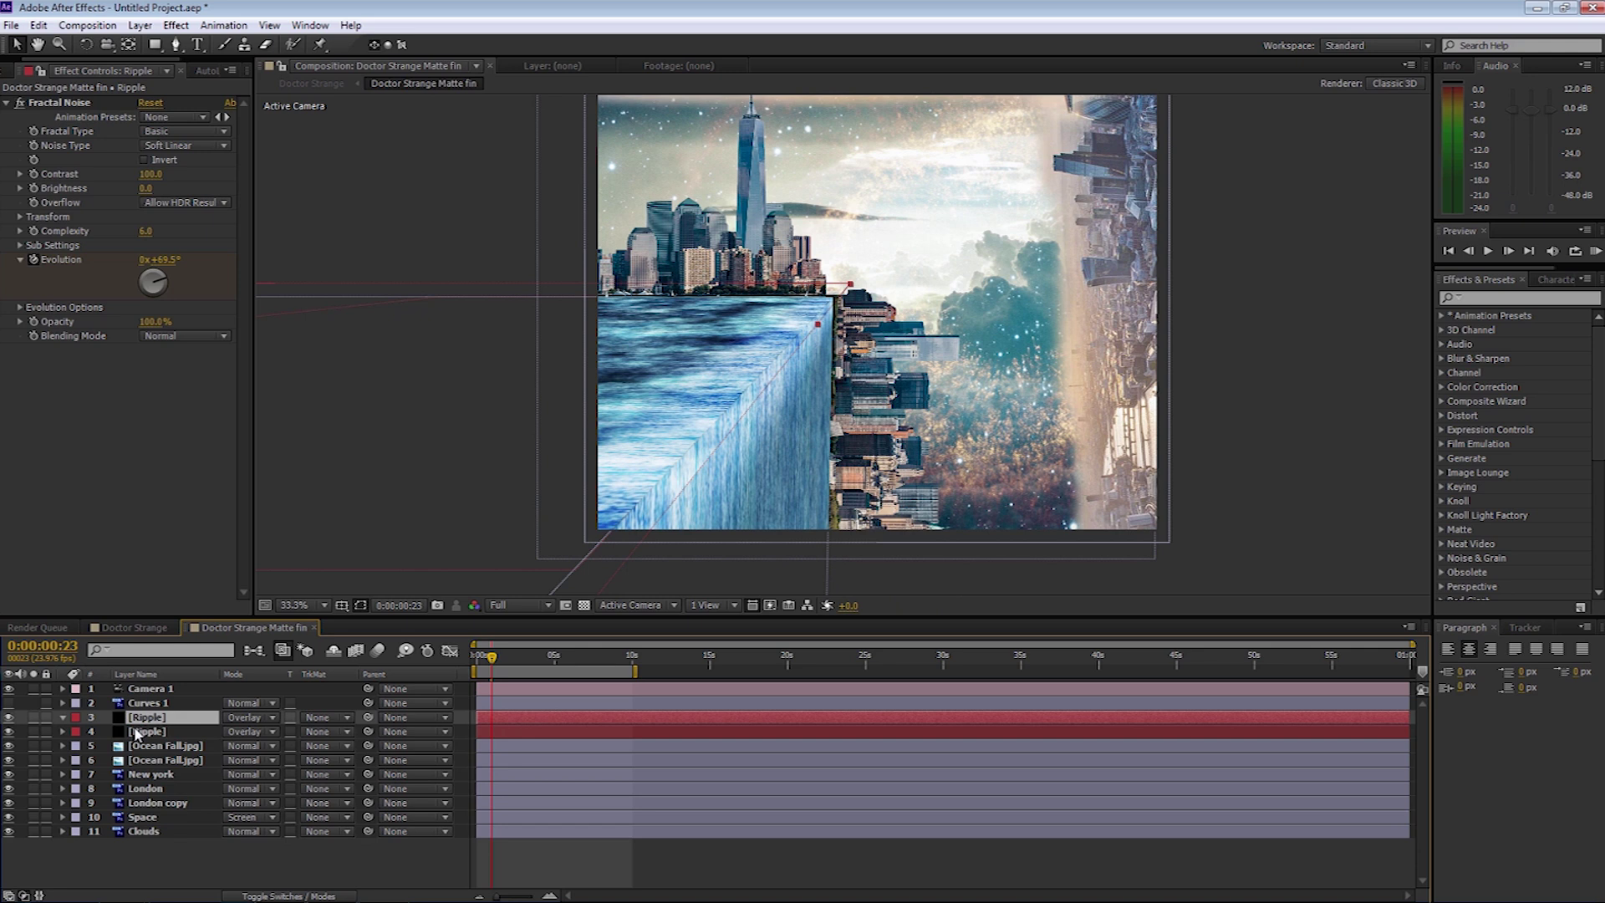
{"action": "left_click", "coordinate": [244, 721]}
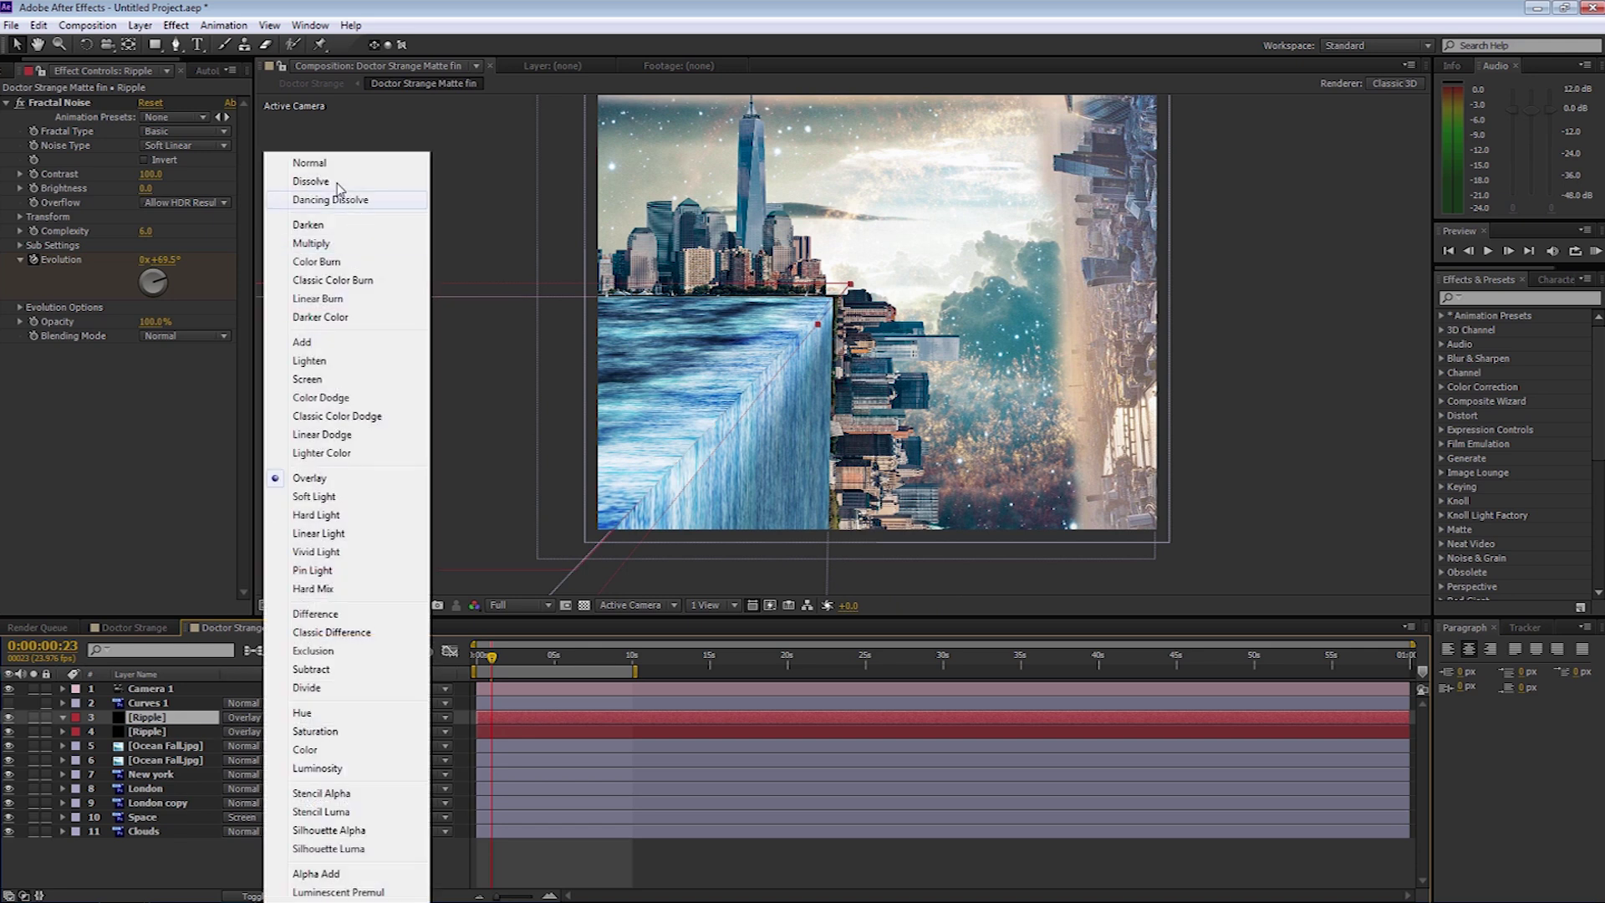
{"action": "left_click", "coordinate": [334, 163]}
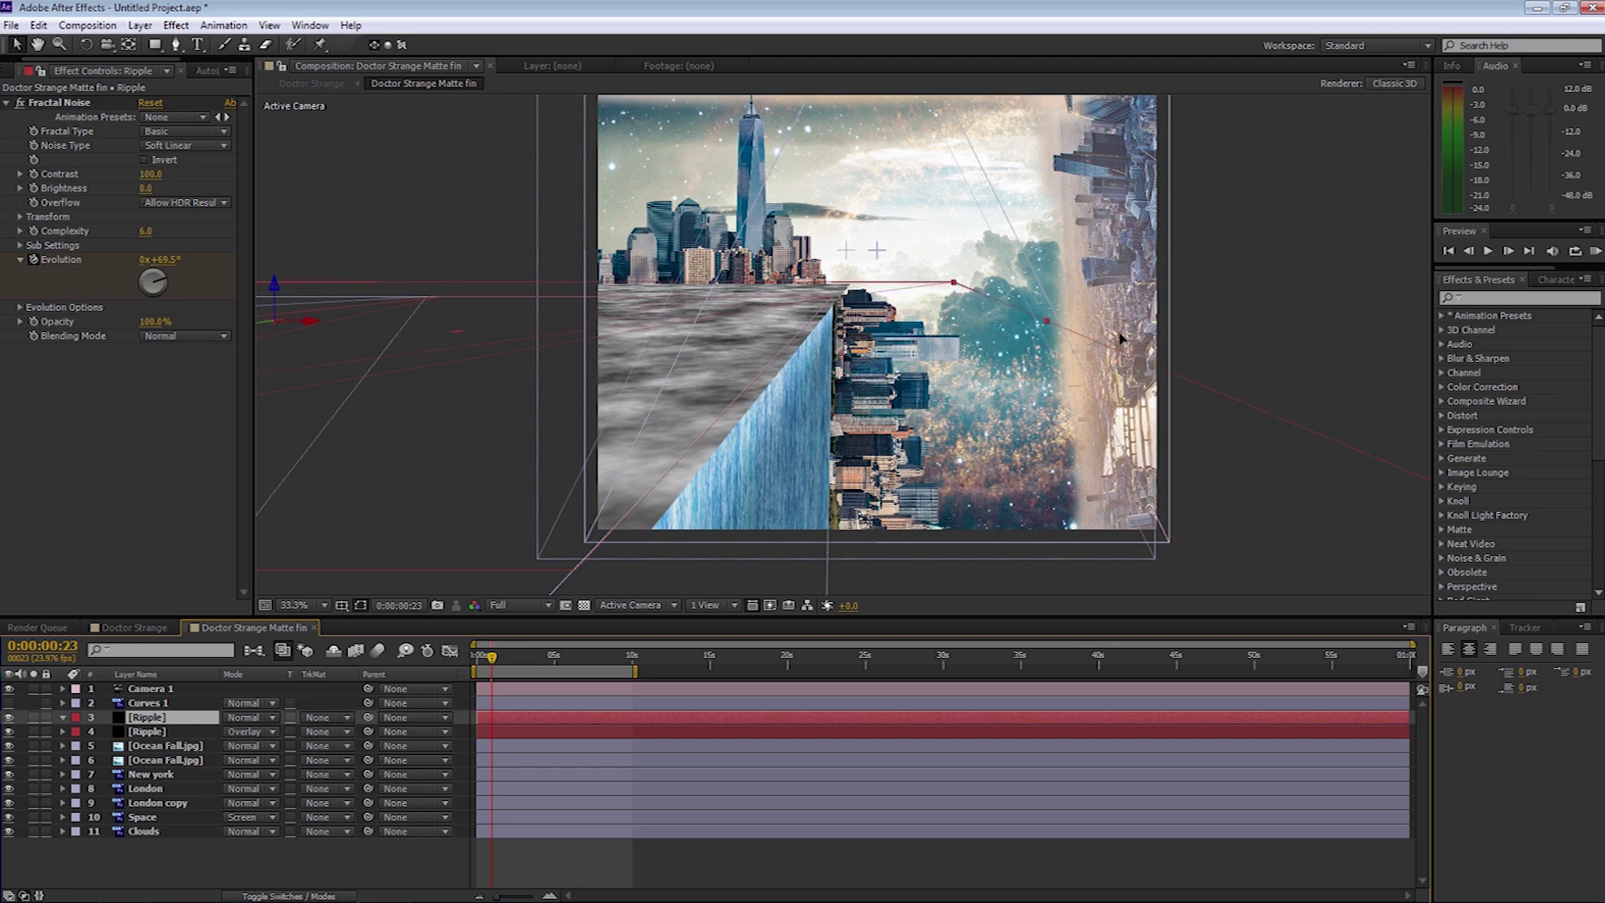
Step: Rotate the duplicate Ripple layer upright and place it over the vertical waterfall face
{"action": "key", "text": "z"}
{"action": "left_click", "coordinate": [653, 311], "text": "alt"}
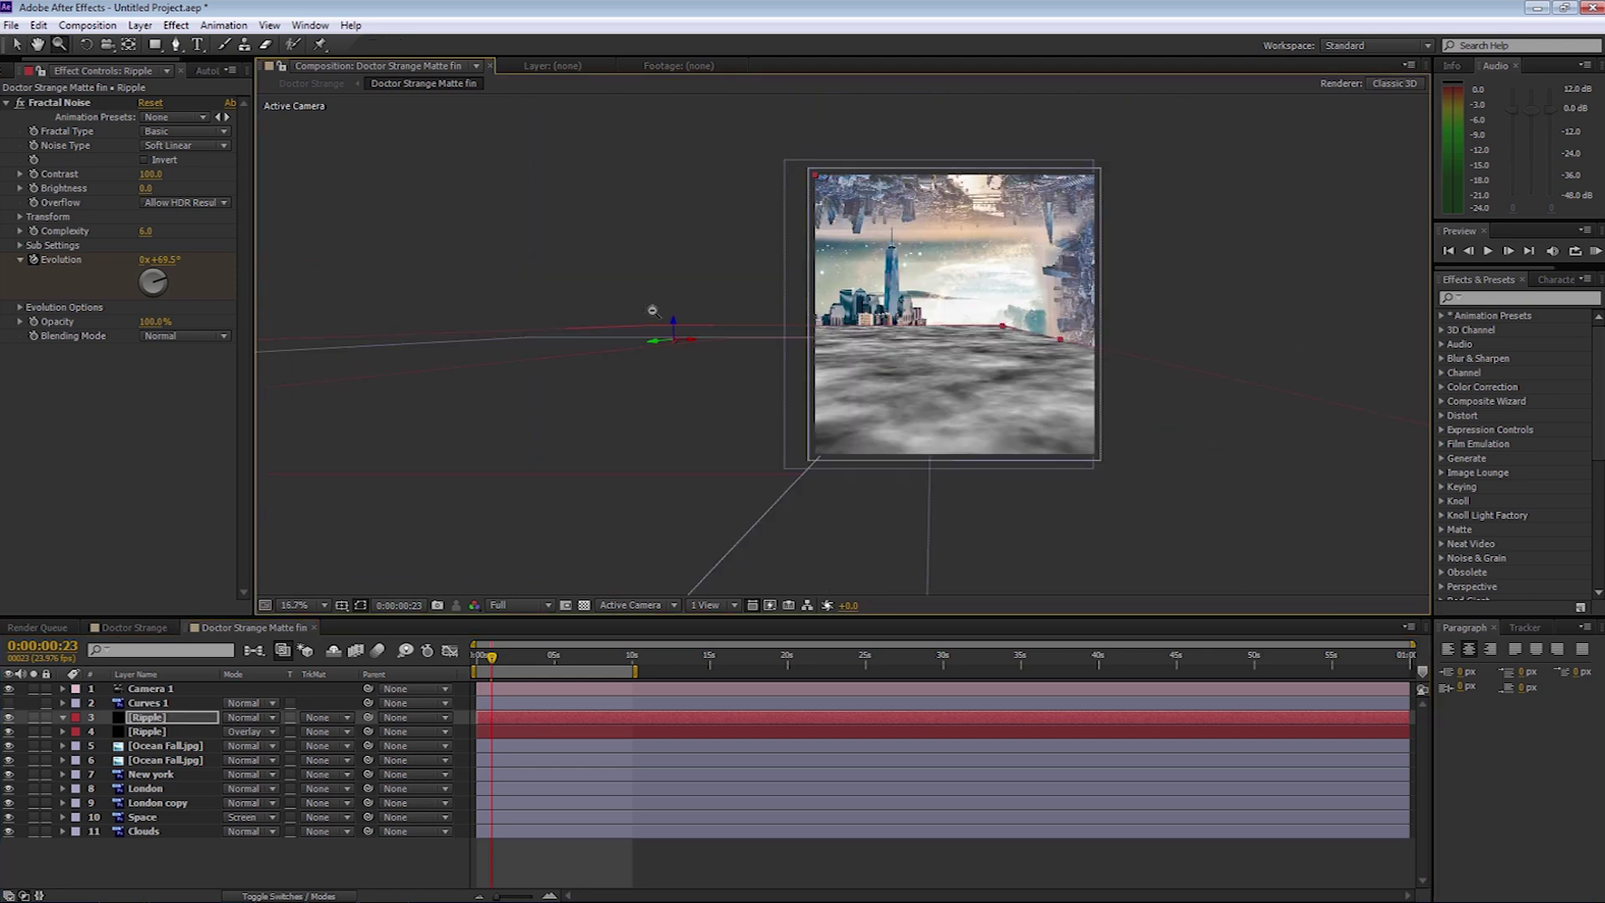
{"action": "key", "text": "w"}
{"action": "left_click_drag", "start_coordinate": [652, 339], "coordinate": [741, 344]}
{"action": "key", "text": "v"}
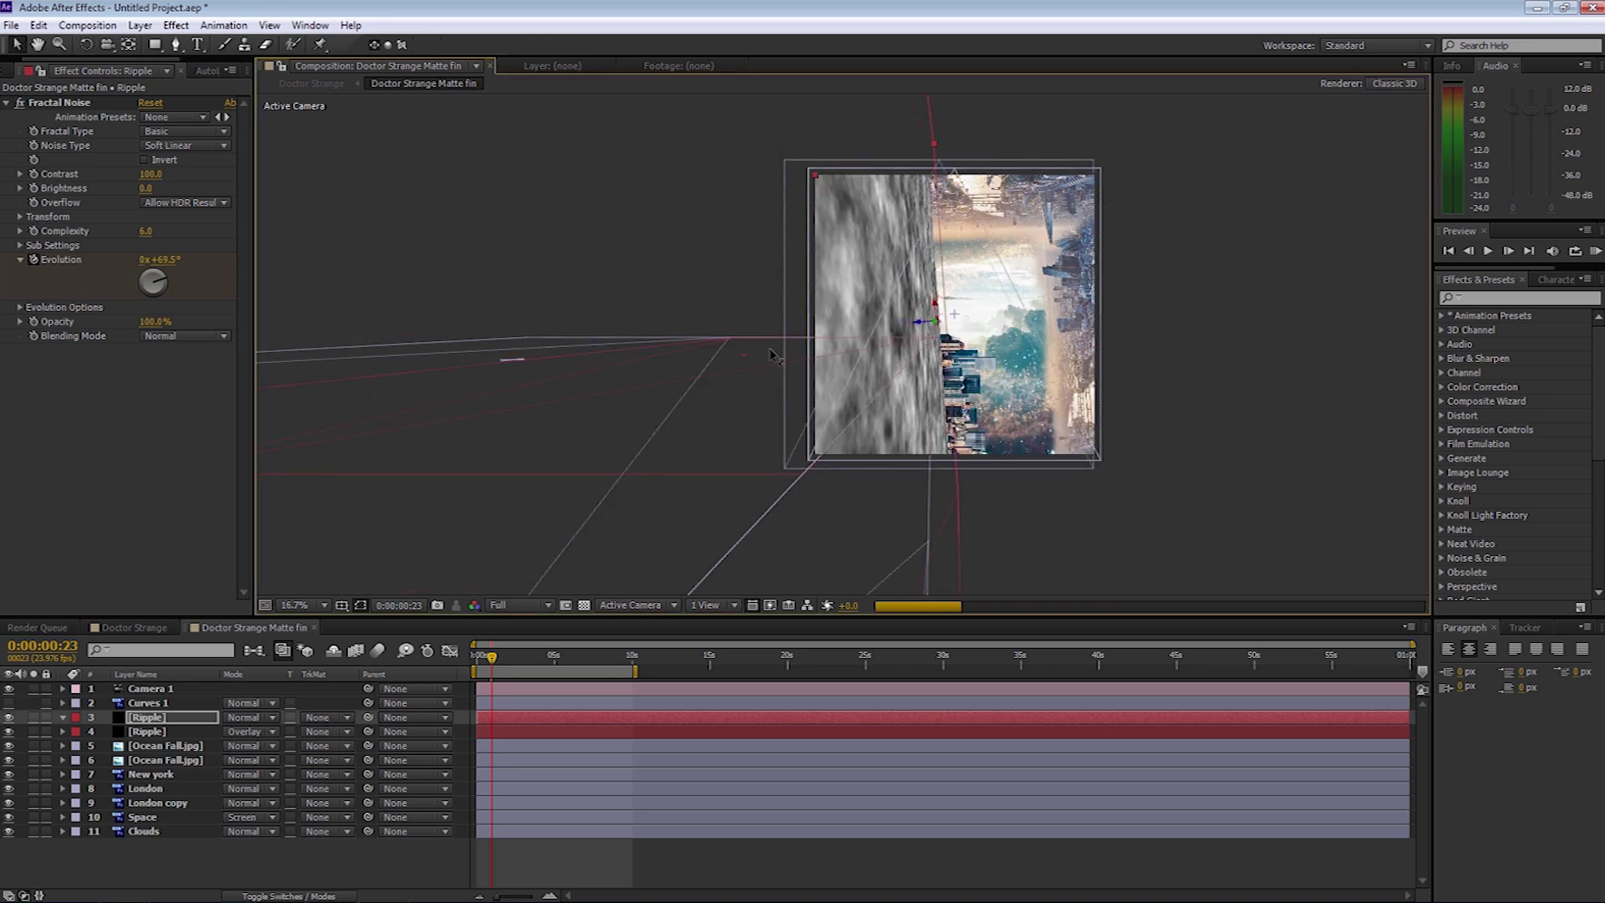
{"action": "left_click_drag", "start_coordinate": [760, 357], "coordinate": [752, 362]}
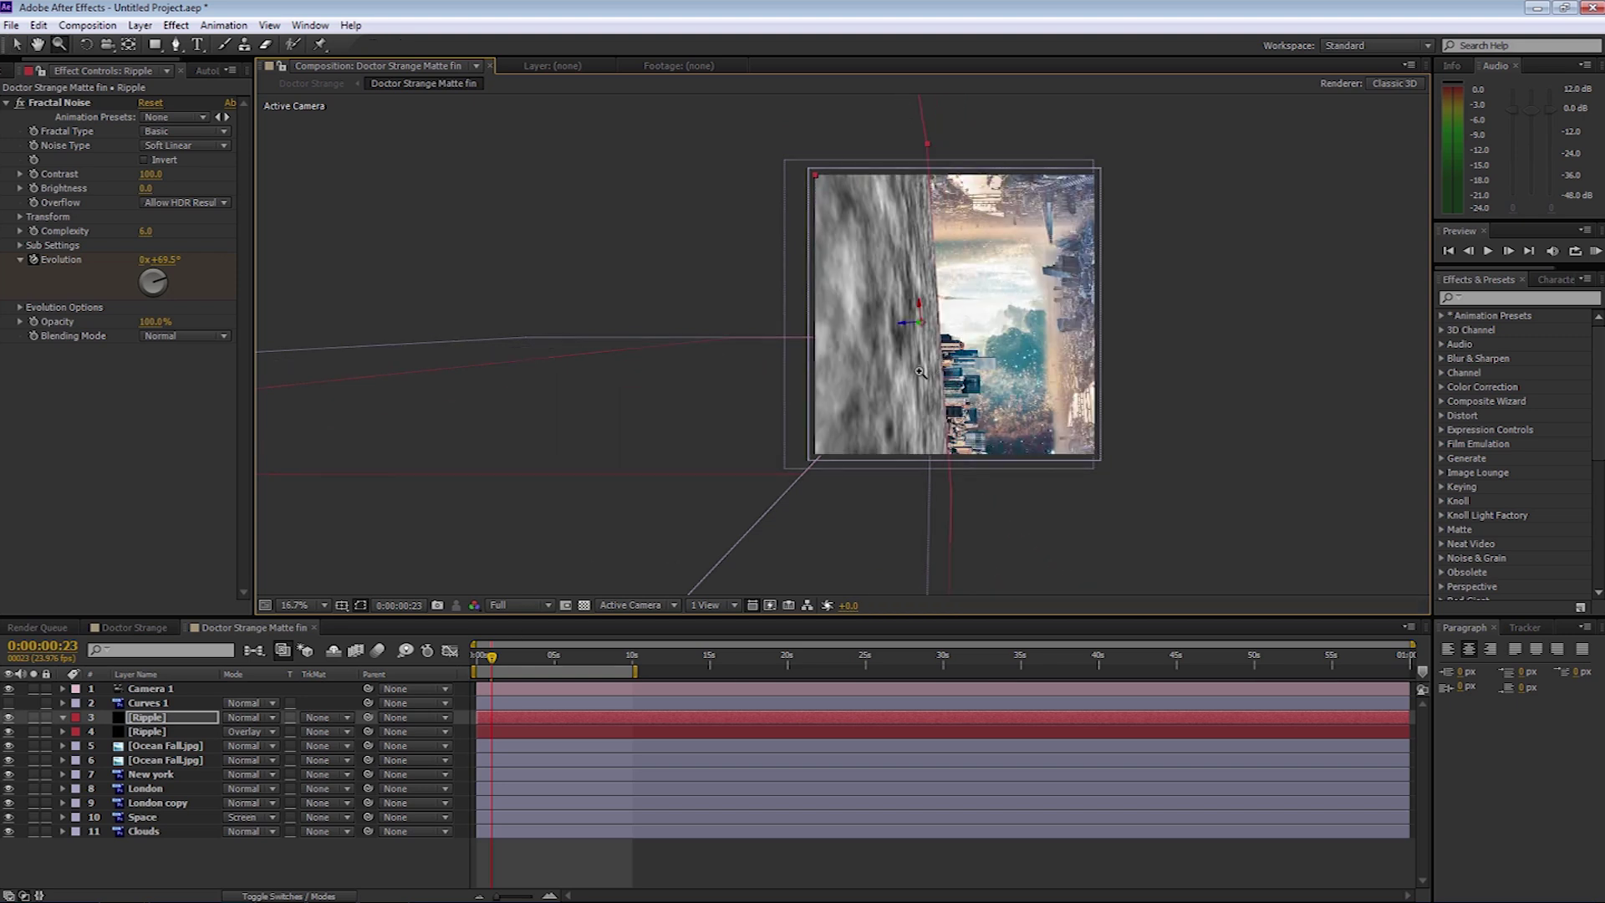
Step: Hide the upper Ripple copy, draw a Pen mask around the waterfall face beneath the diagonal edge, and show the layer again
{"action": "left_click", "coordinate": [921, 369]}
{"action": "left_click", "coordinate": [8, 717]}
{"action": "left_click", "coordinate": [175, 45]}
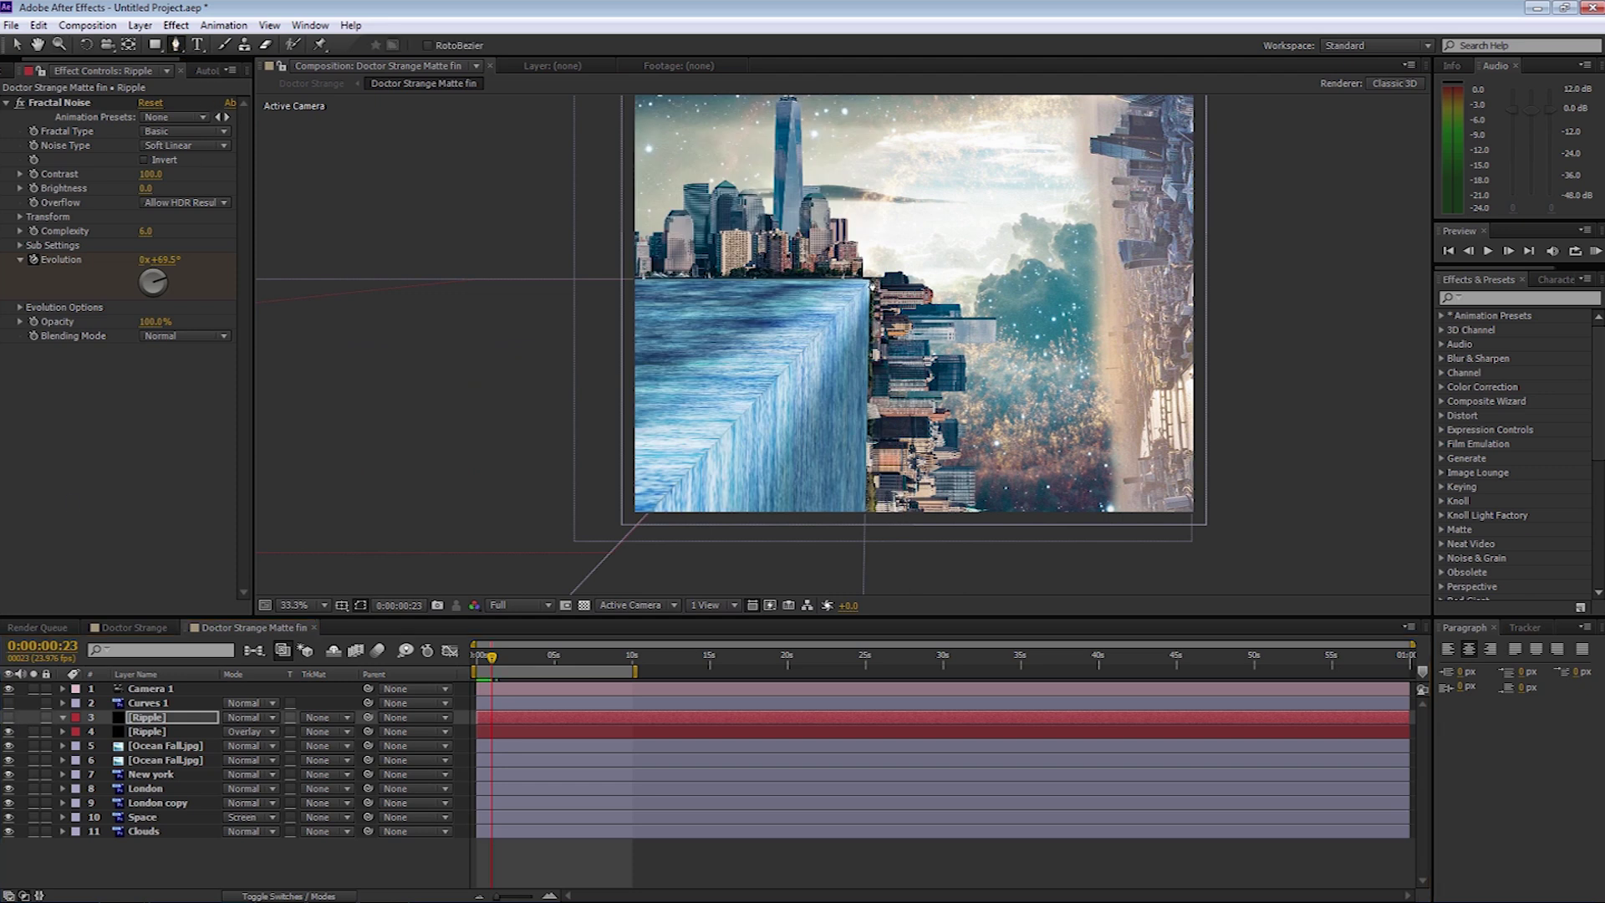
{"action": "left_click", "coordinate": [869, 280]}
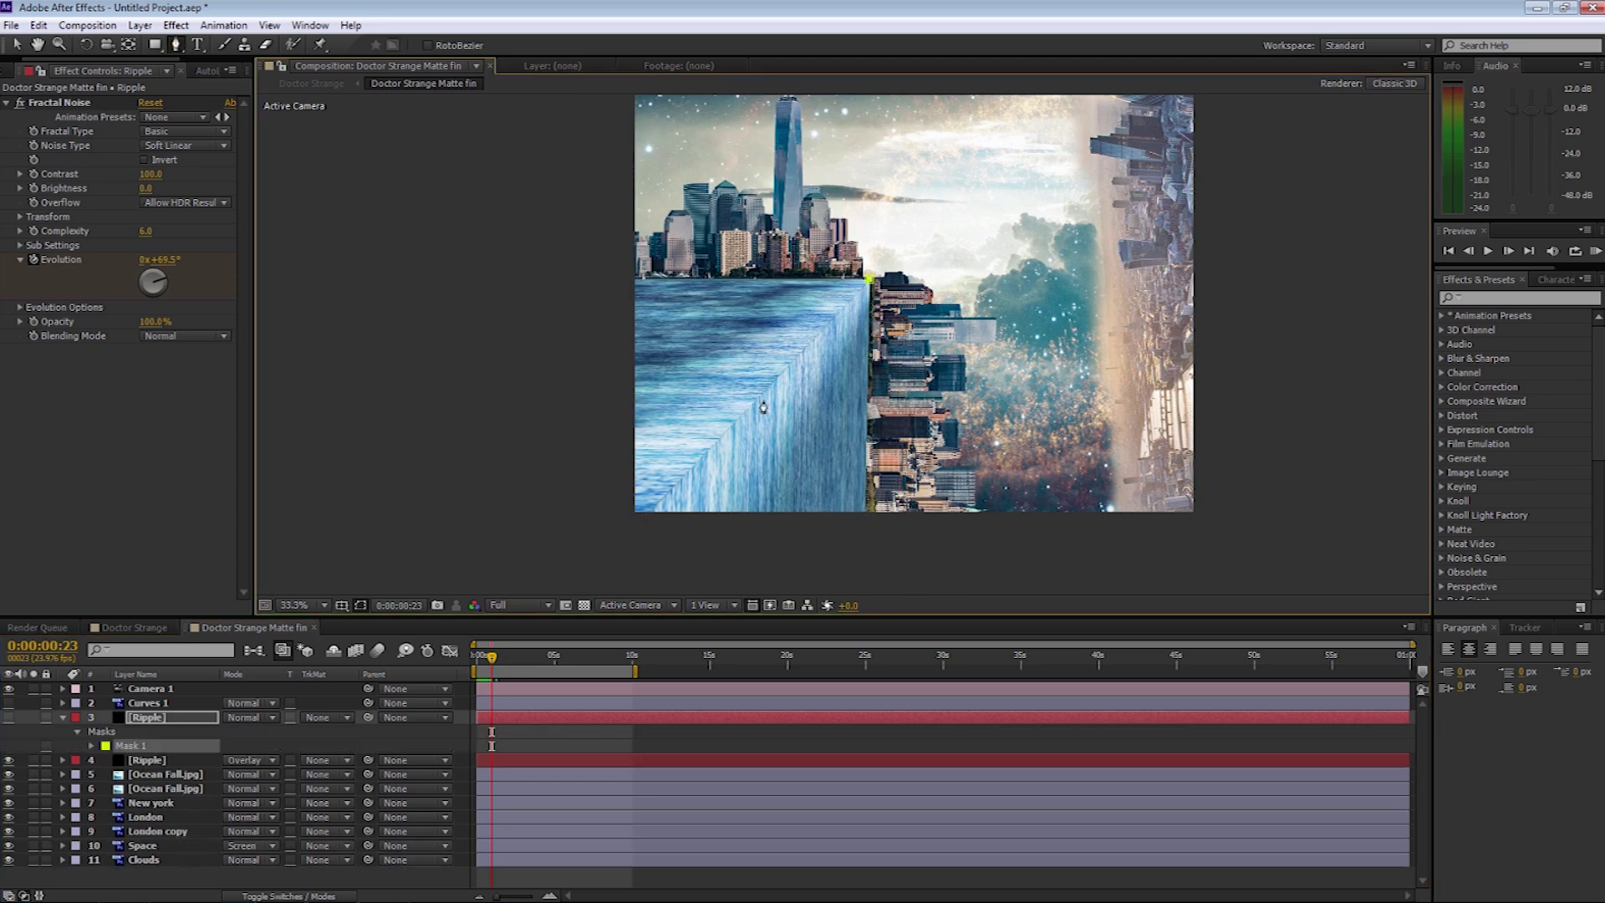
{"action": "left_click", "coordinate": [645, 518]}
{"action": "scroll", "coordinate": [636, 552], "scroll_direction": "down", "scroll_amount": 5}
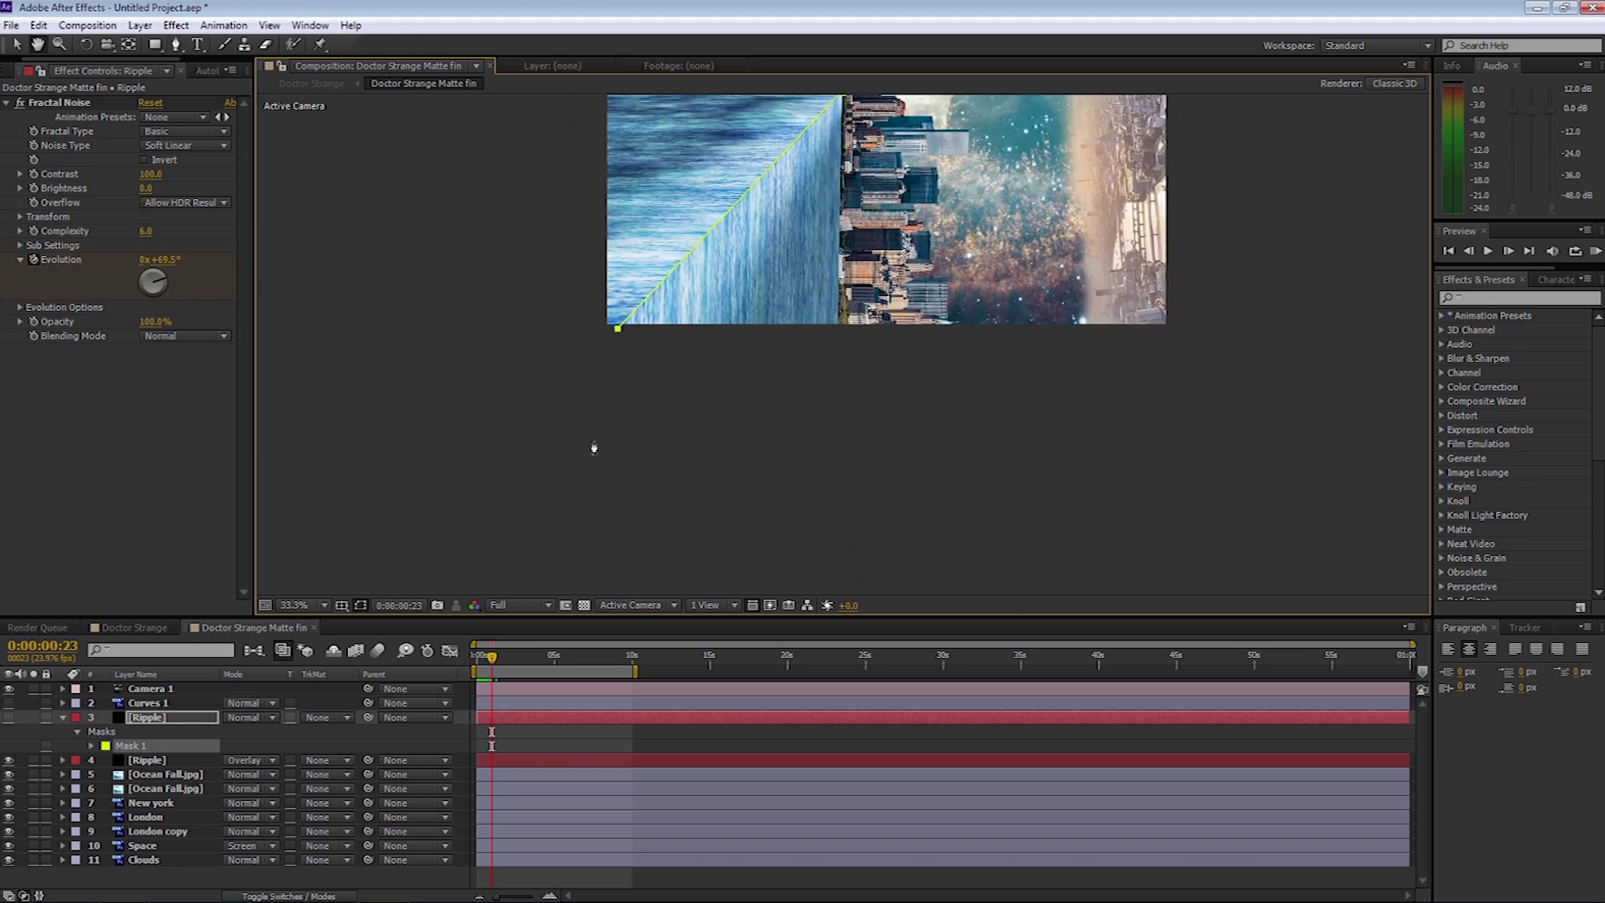
{"action": "left_click", "coordinate": [579, 527]}
{"action": "left_click", "coordinate": [910, 545]}
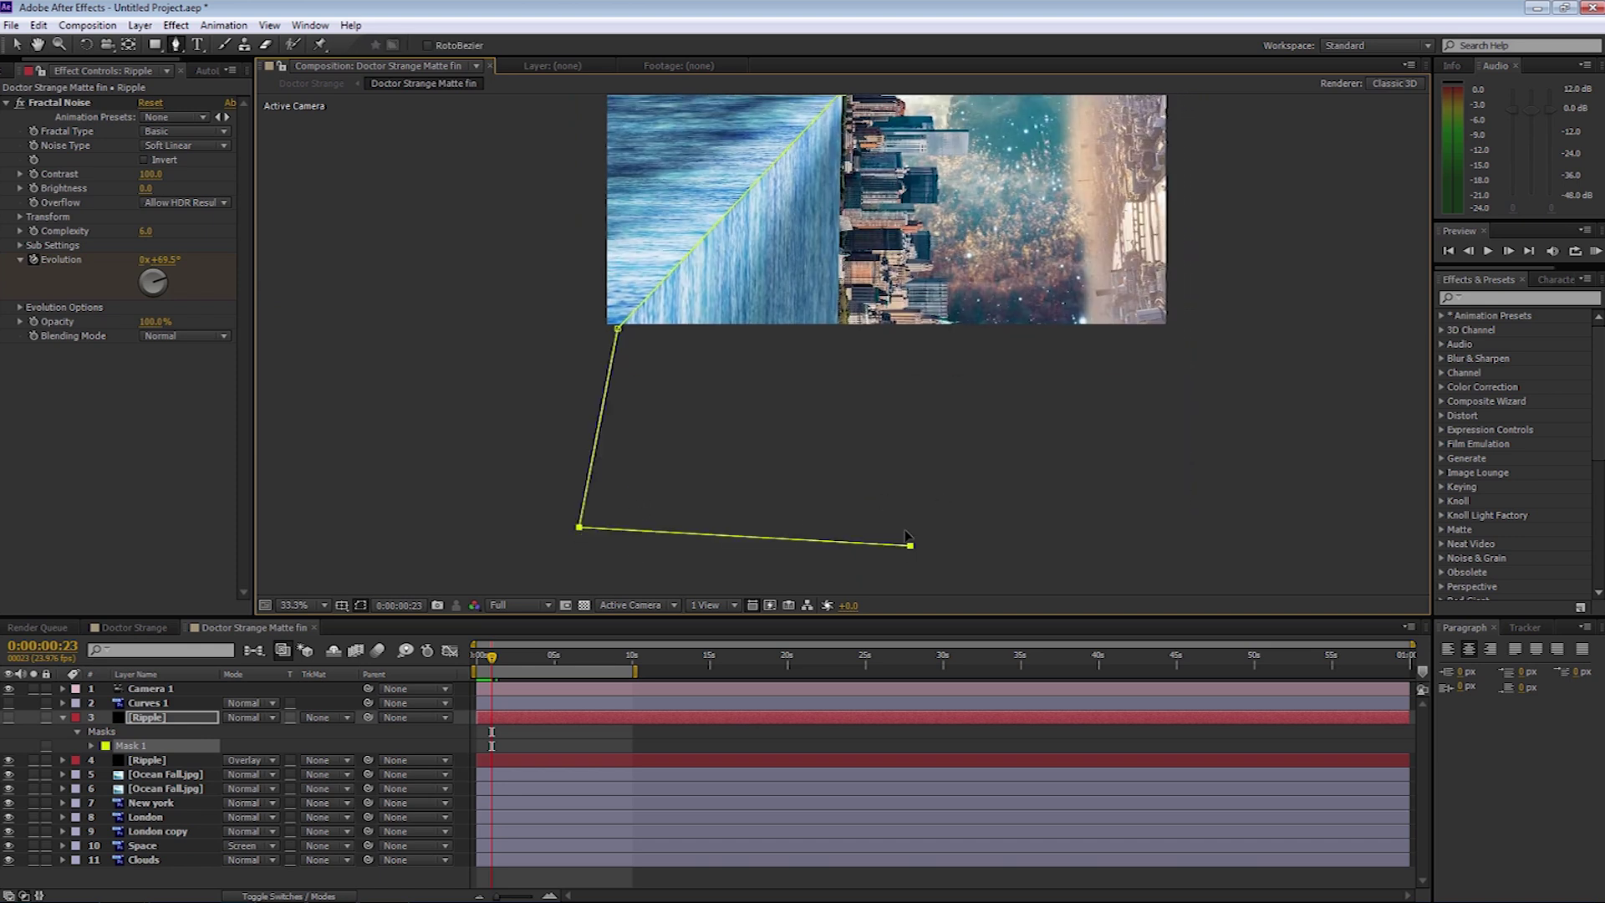
{"action": "left_click", "coordinate": [837, 334]}
{"action": "scroll", "coordinate": [817, 429], "scroll_direction": "up", "scroll_amount": 5}
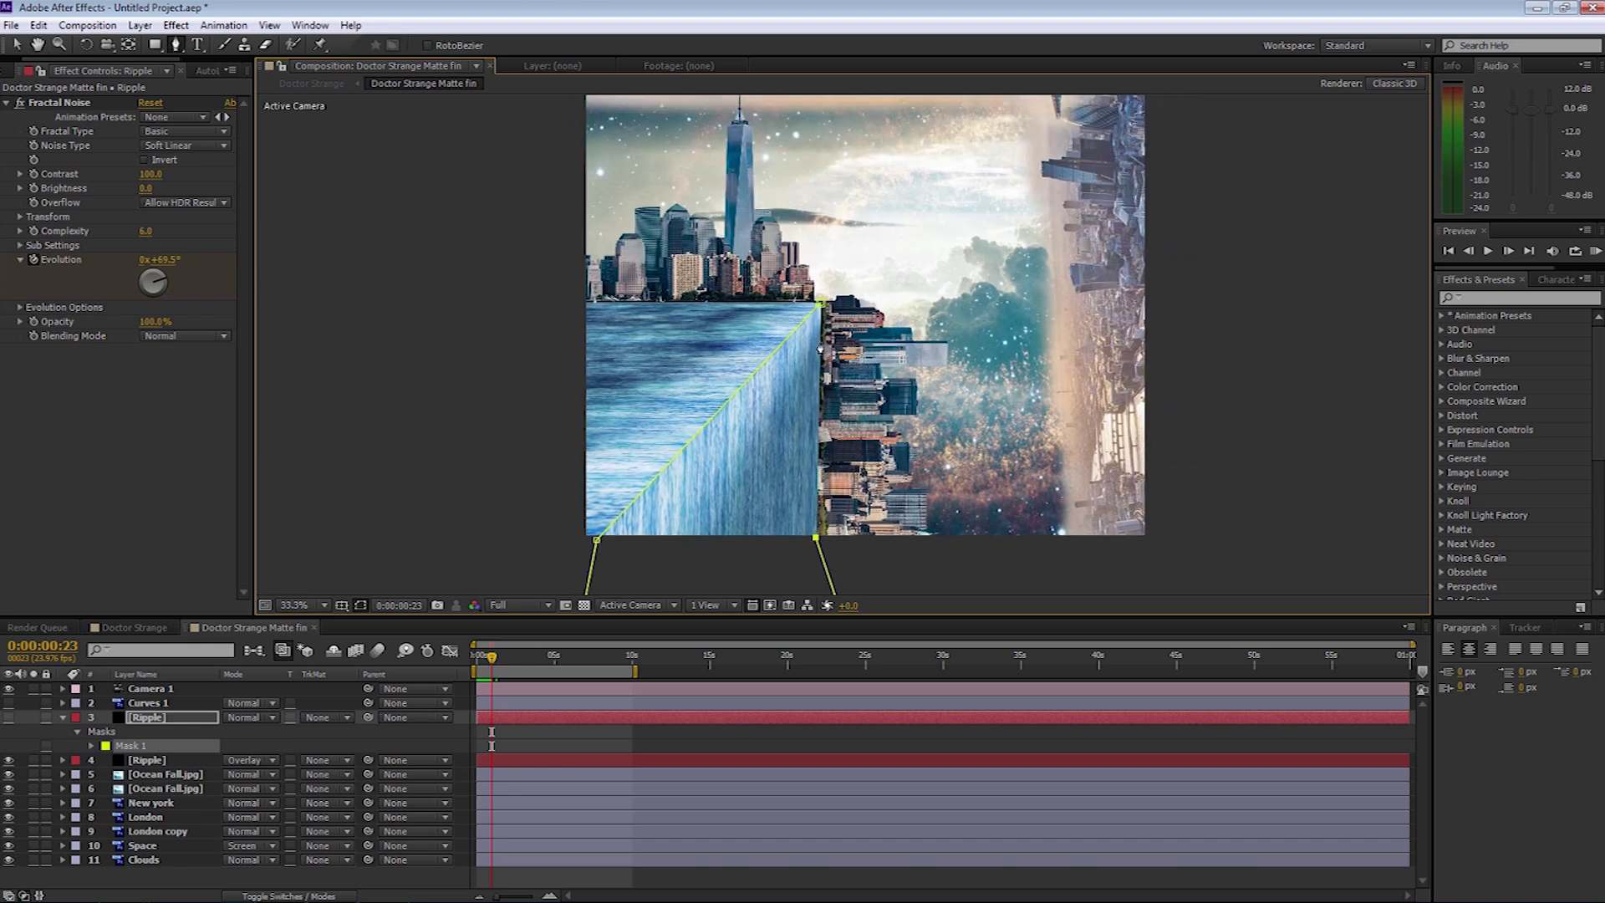
{"action": "left_click", "coordinate": [820, 305]}
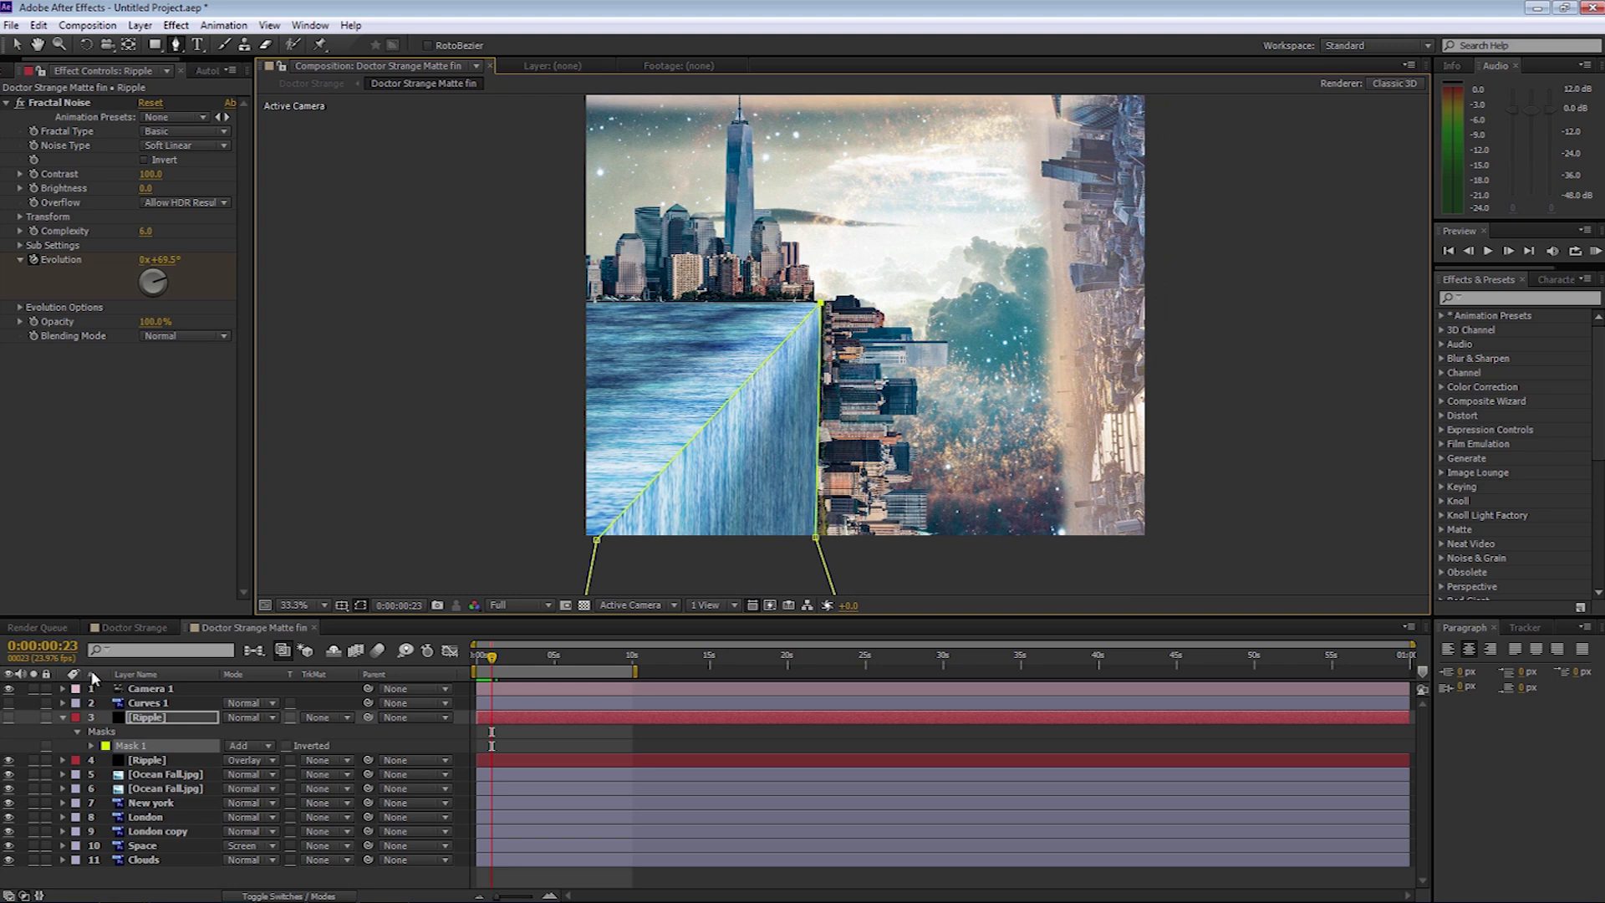
{"action": "left_click", "coordinate": [9, 717]}
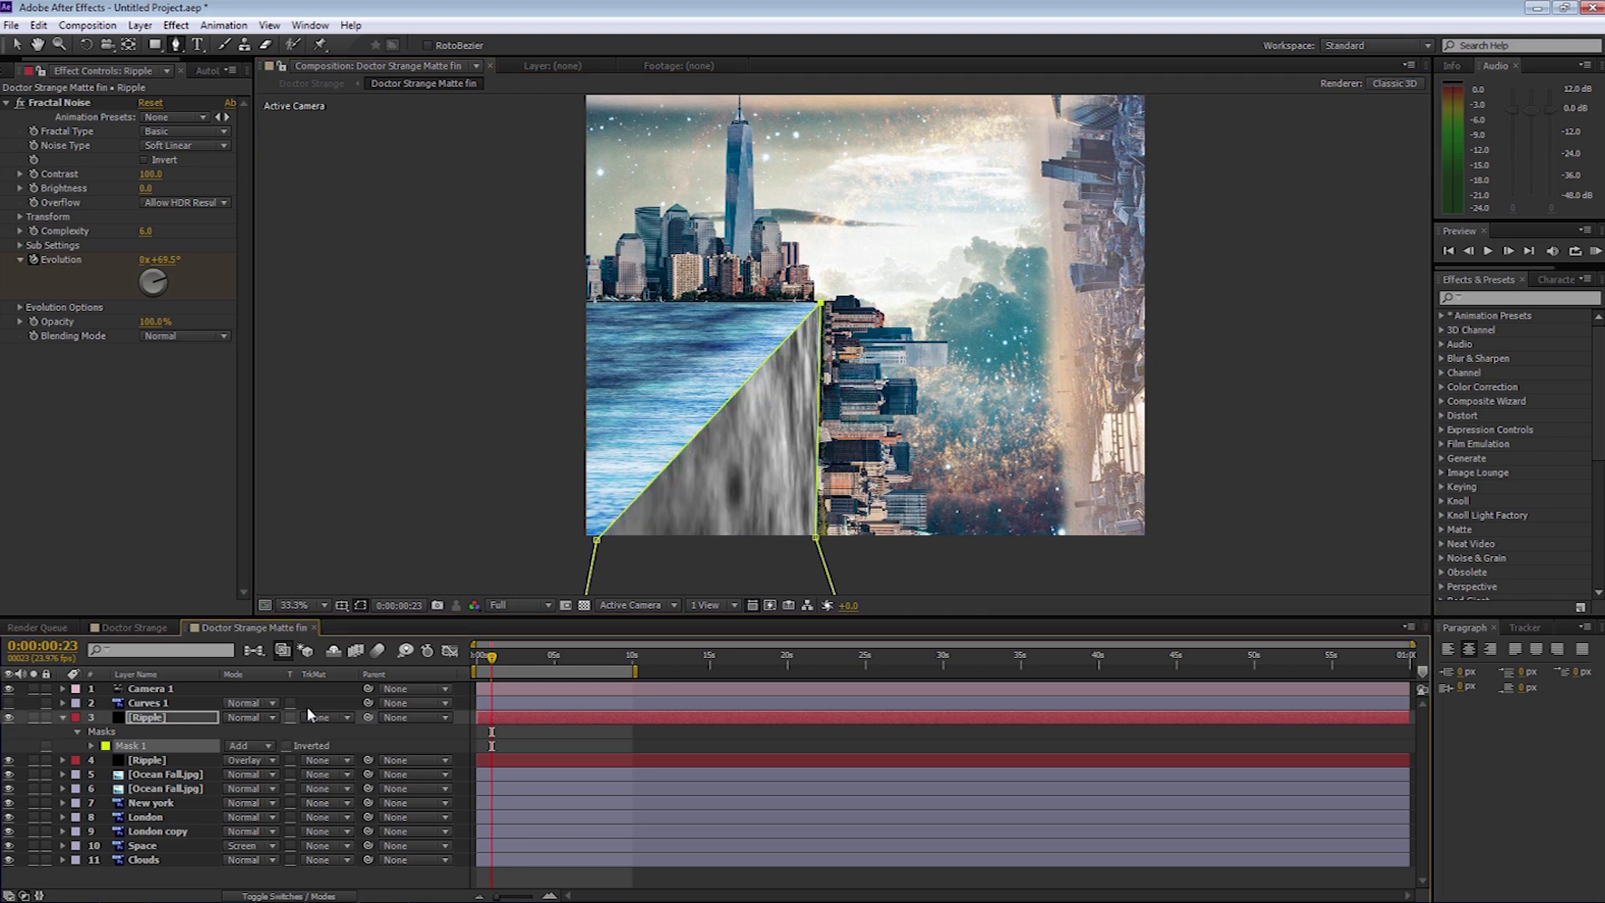
Step: Set the upper Ripple layer's blending mode to Overlay and turn the Curves 1 layer's visibility back on
{"action": "left_click", "coordinate": [273, 718]}
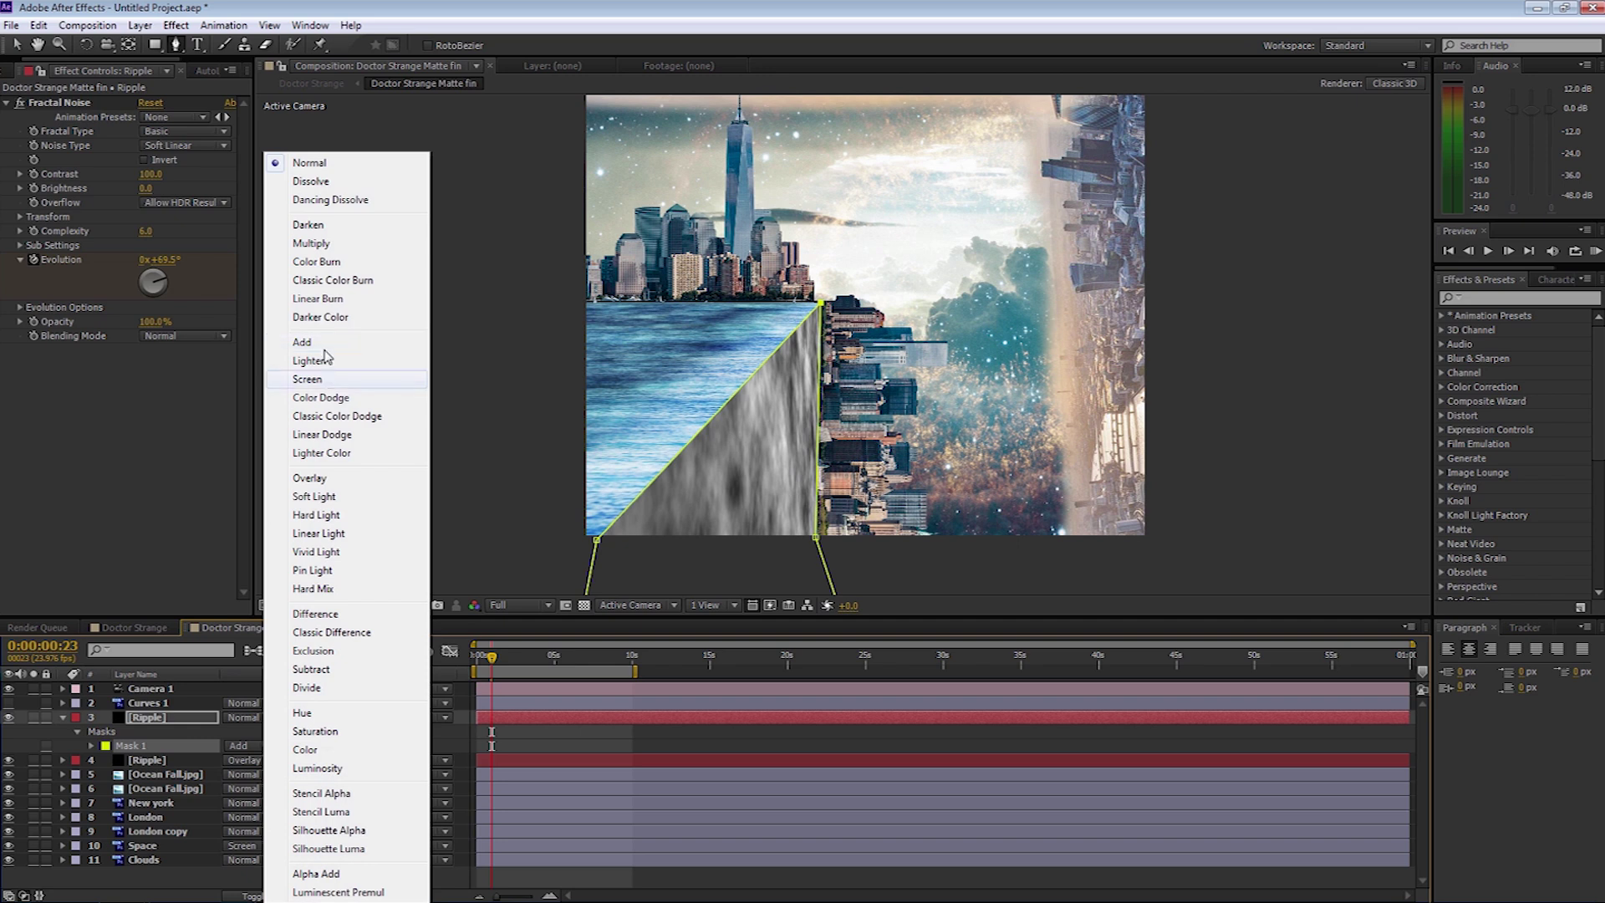
{"action": "left_click", "coordinate": [318, 480]}
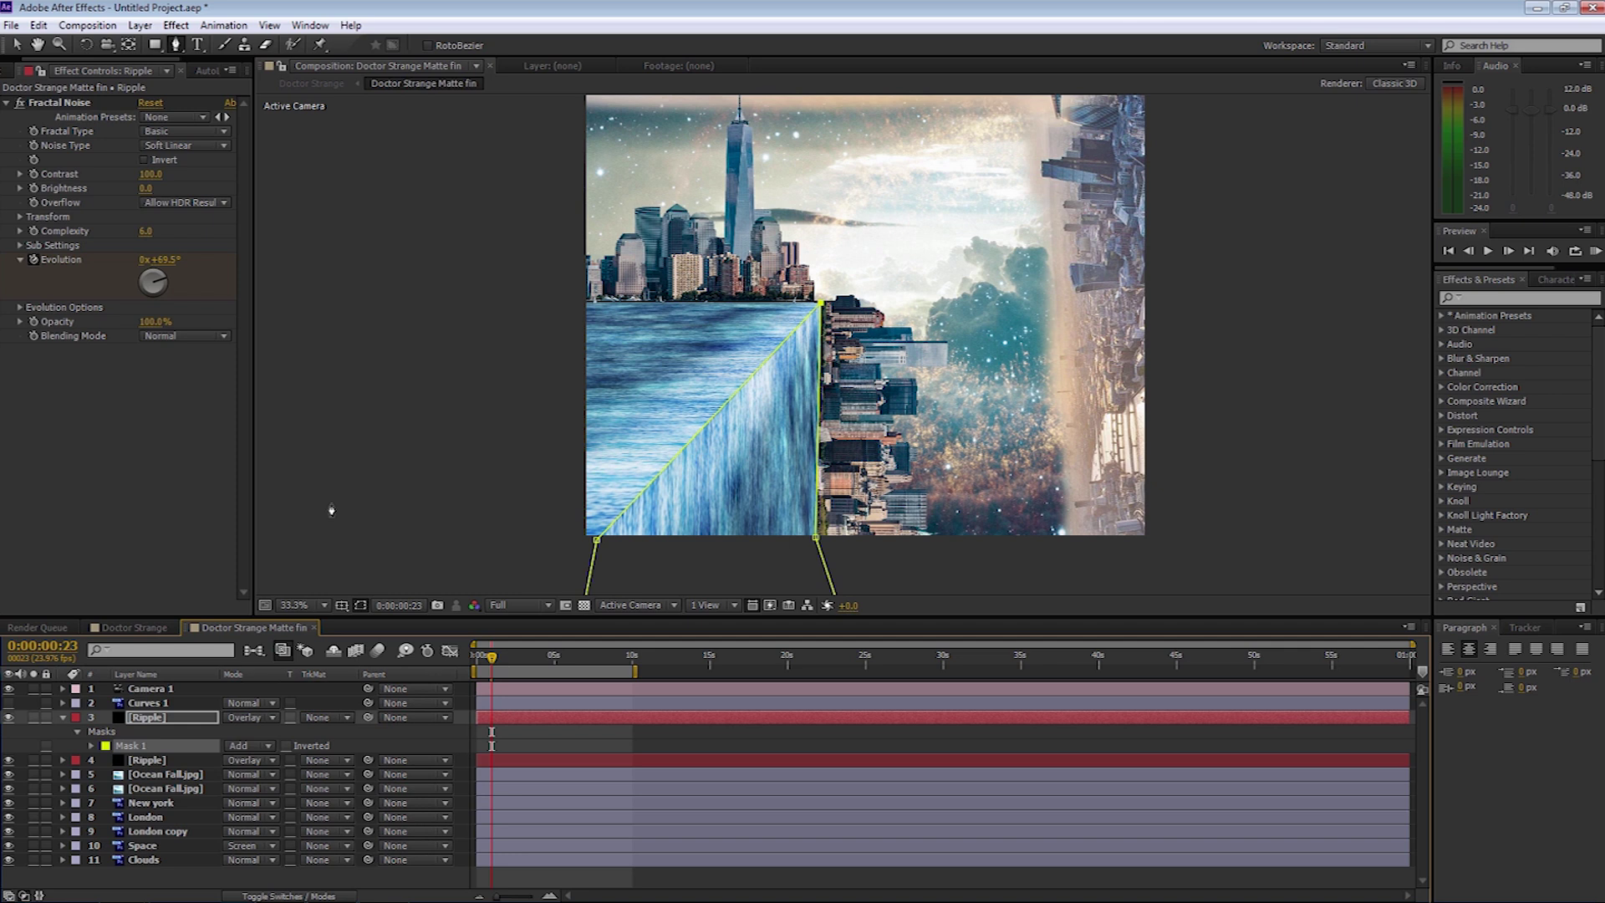
{"action": "key", "text": "v"}
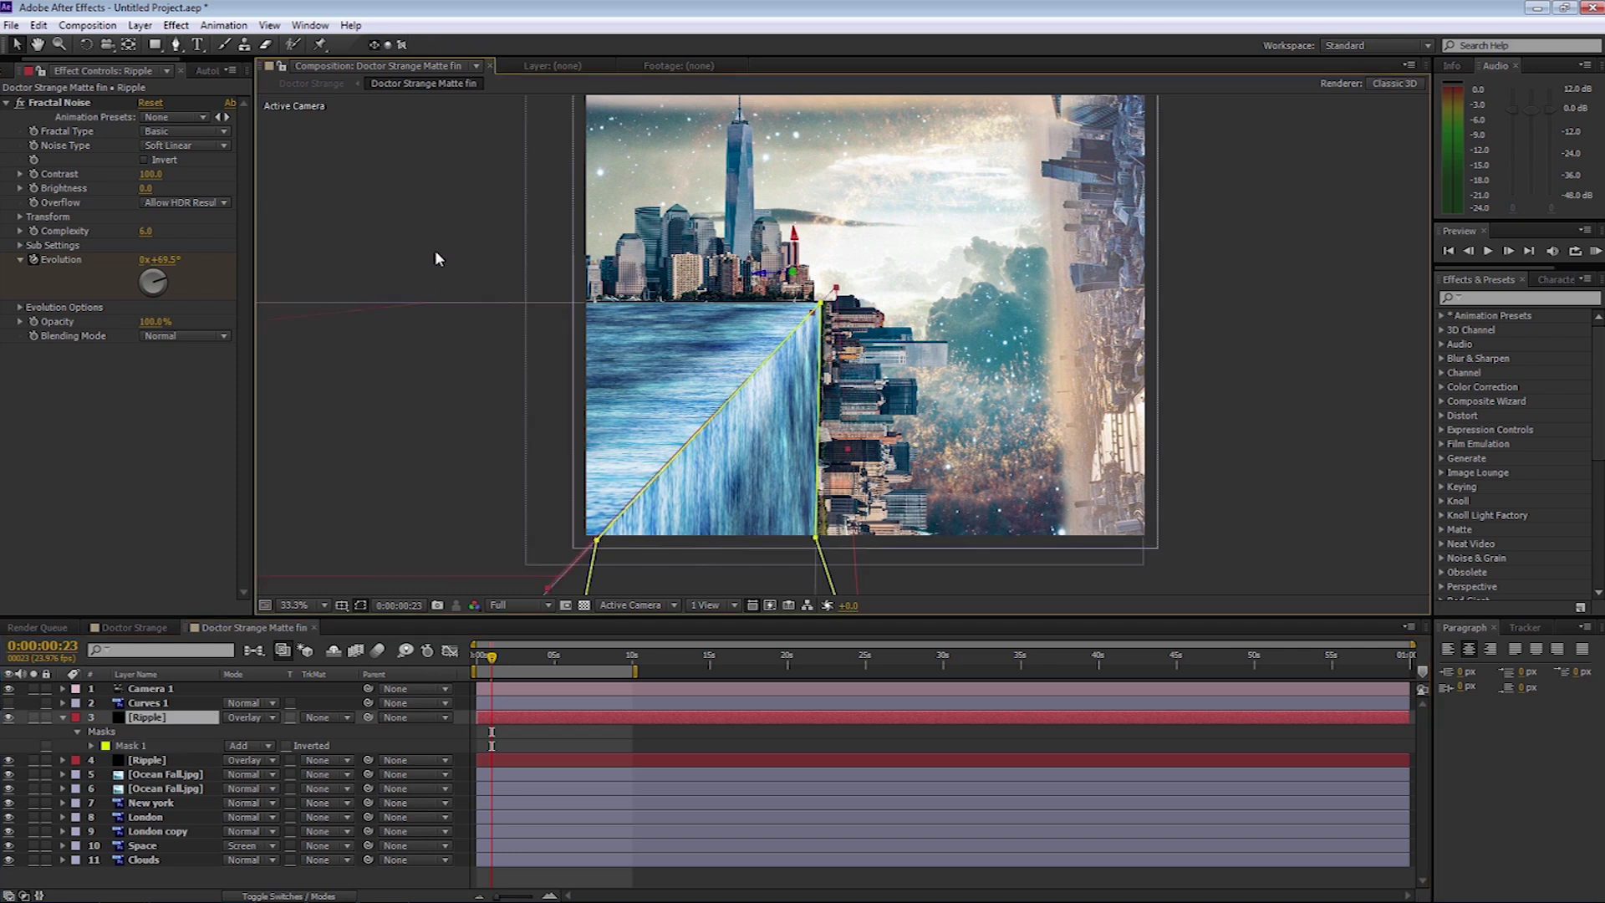
{"action": "left_click", "coordinate": [434, 250]}
{"action": "left_click", "coordinate": [8, 703]}
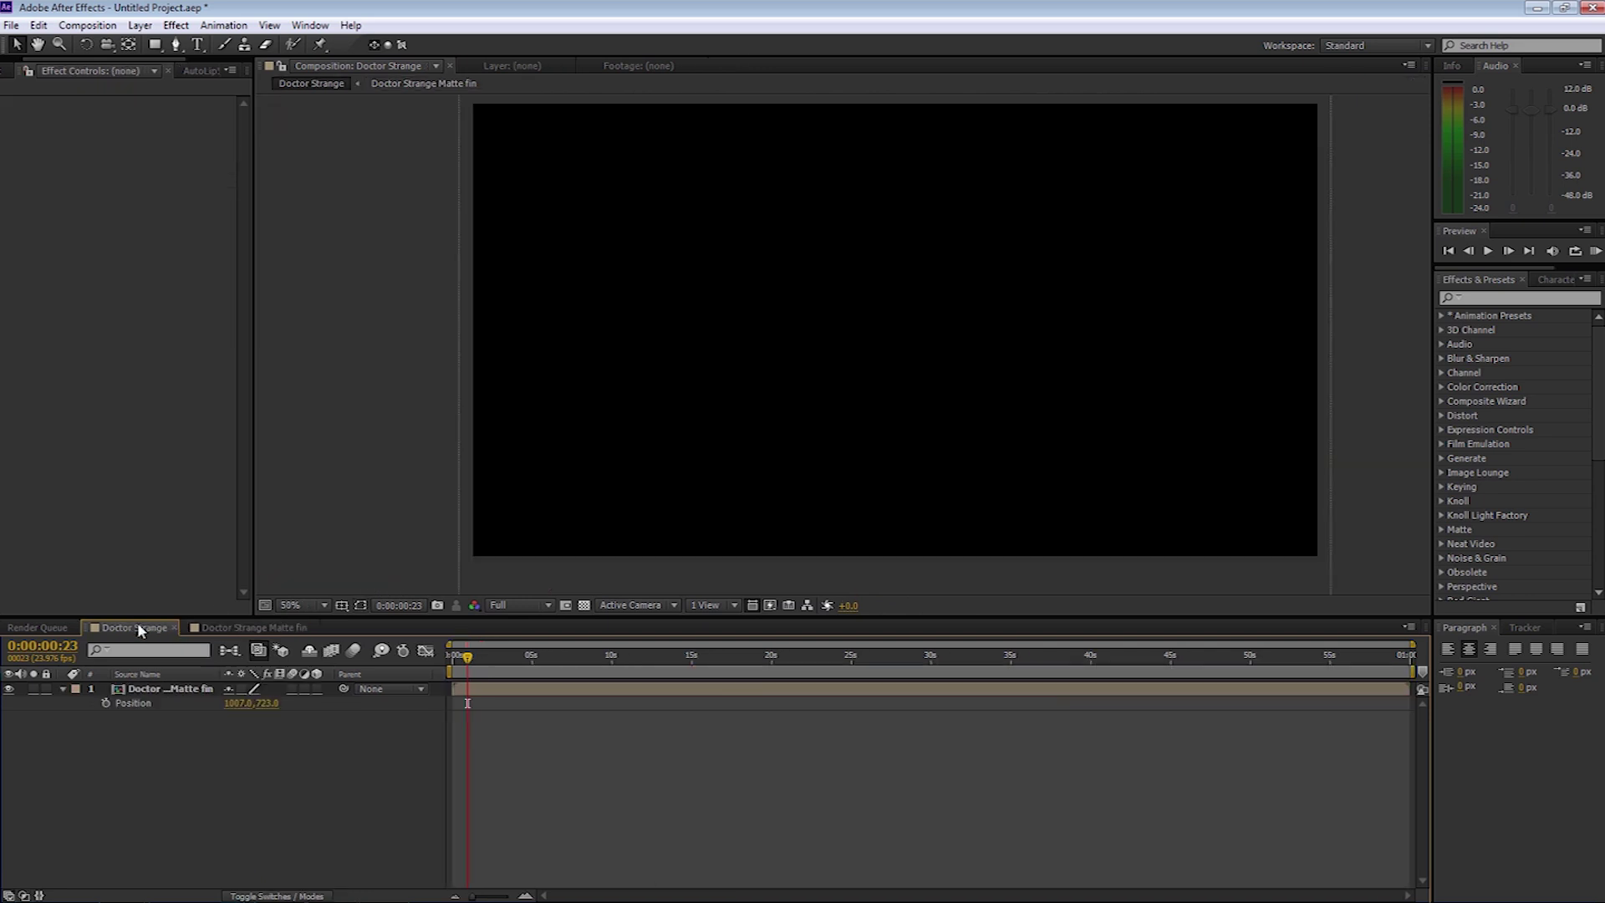
Step: Open the Doctor Strange composition, end its work area at about 10 seconds and preview the shot
{"action": "left_click", "coordinate": [133, 627]}
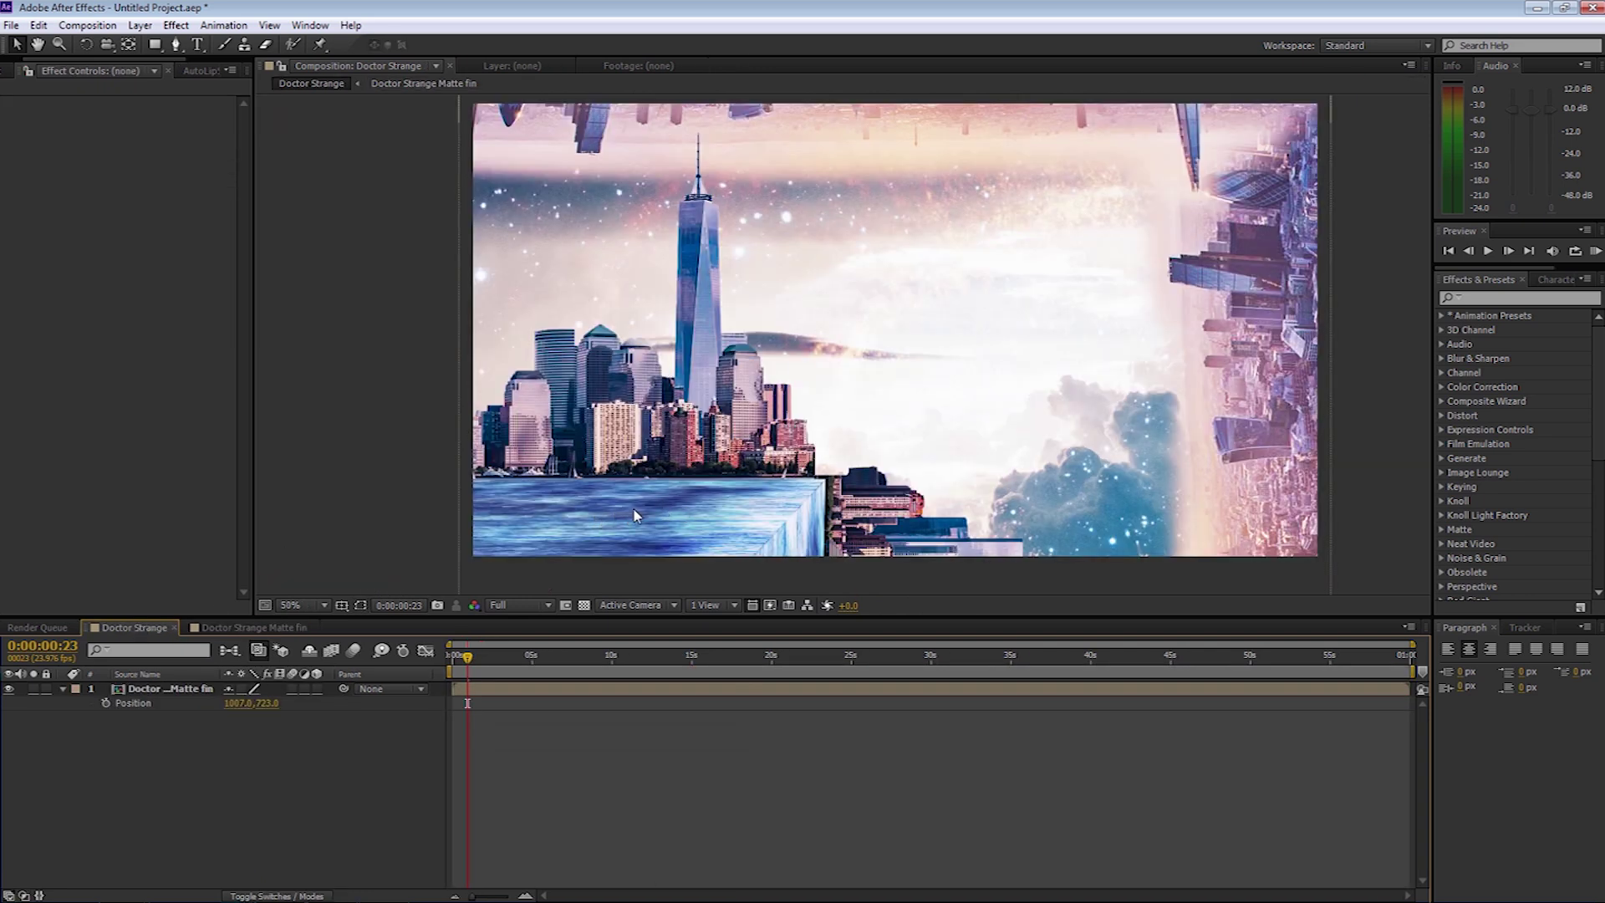
{"action": "left_click", "coordinate": [612, 660]}
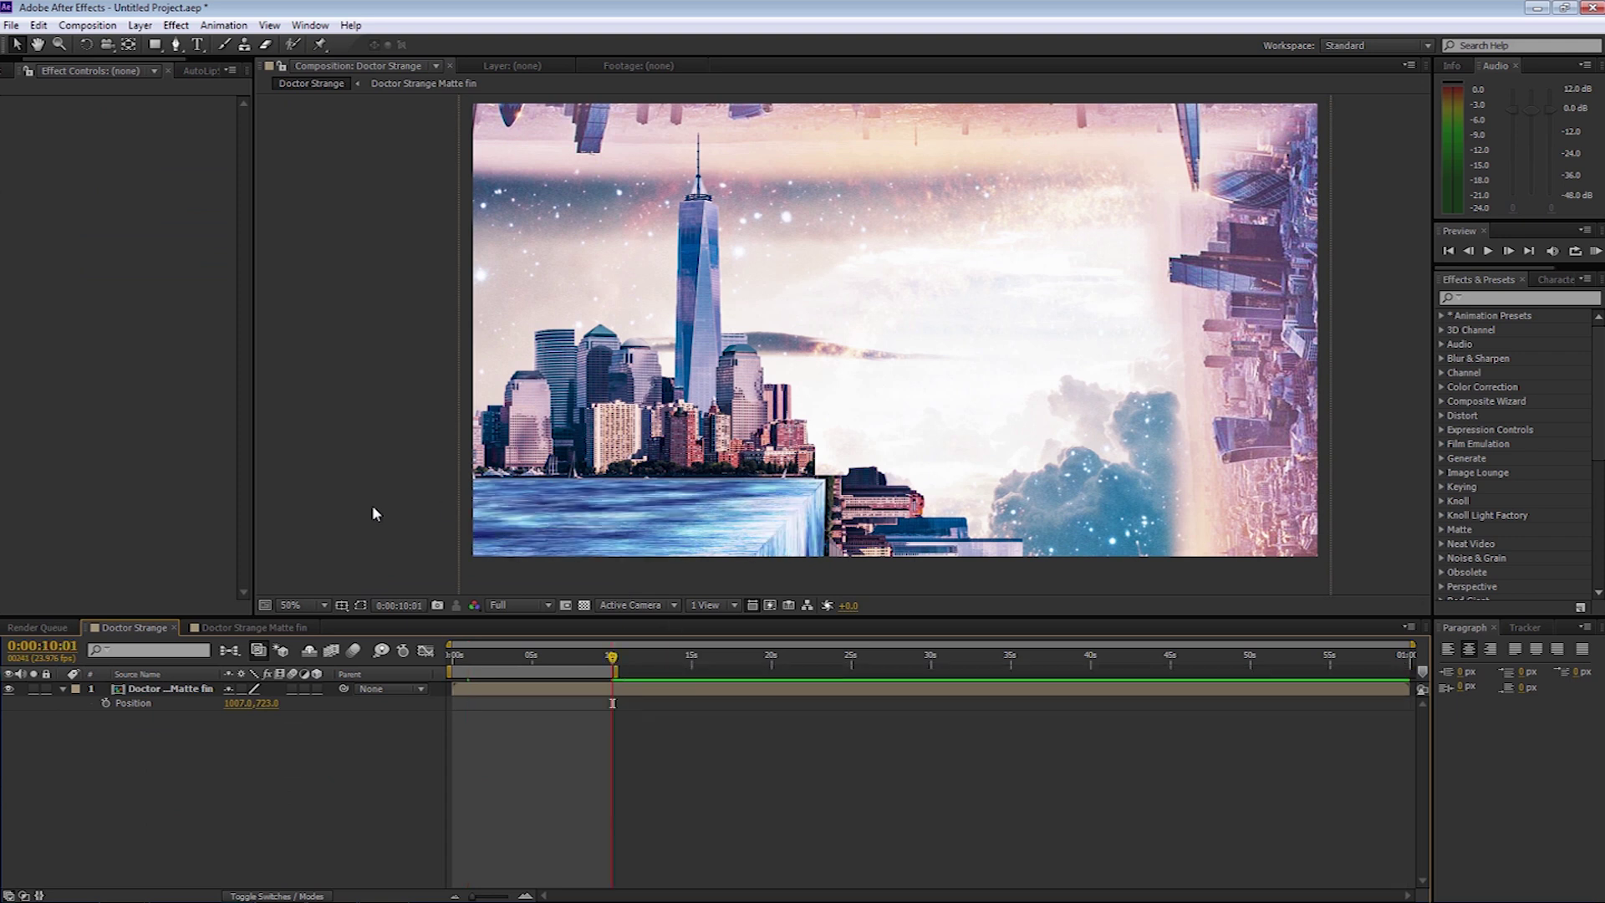
{"action": "key", "text": "KP_0"}
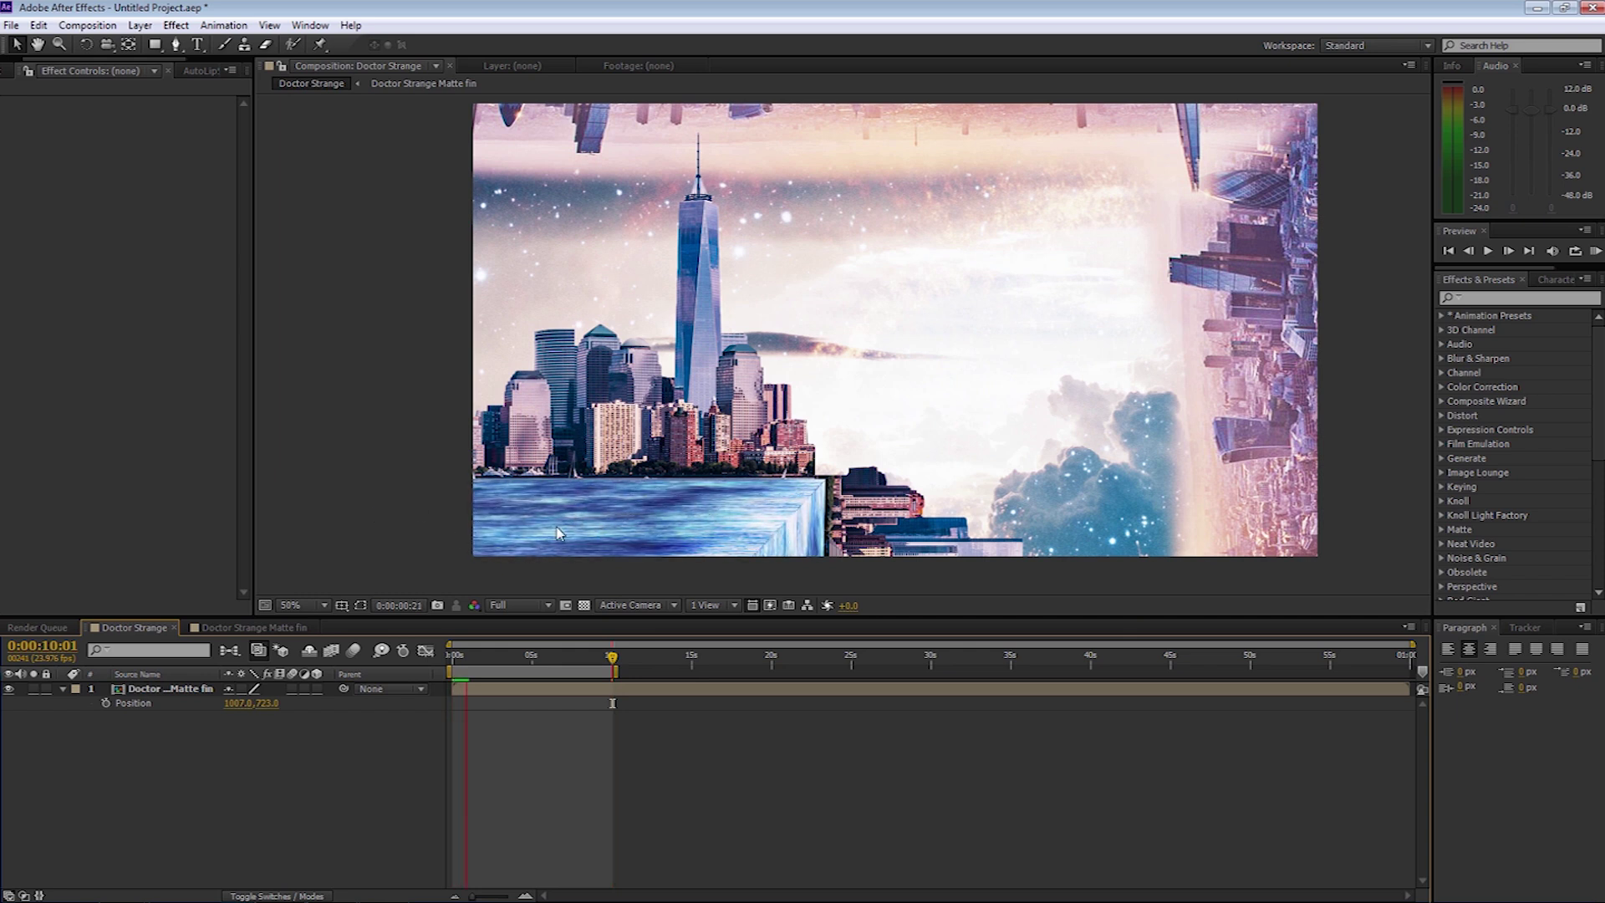
Step: In the Doctor Strange Matte fin composition, keyframe Camera 1's Position at the start and set its Z value to -1856.4 at 10 seconds
{"action": "left_click", "coordinate": [278, 629]}
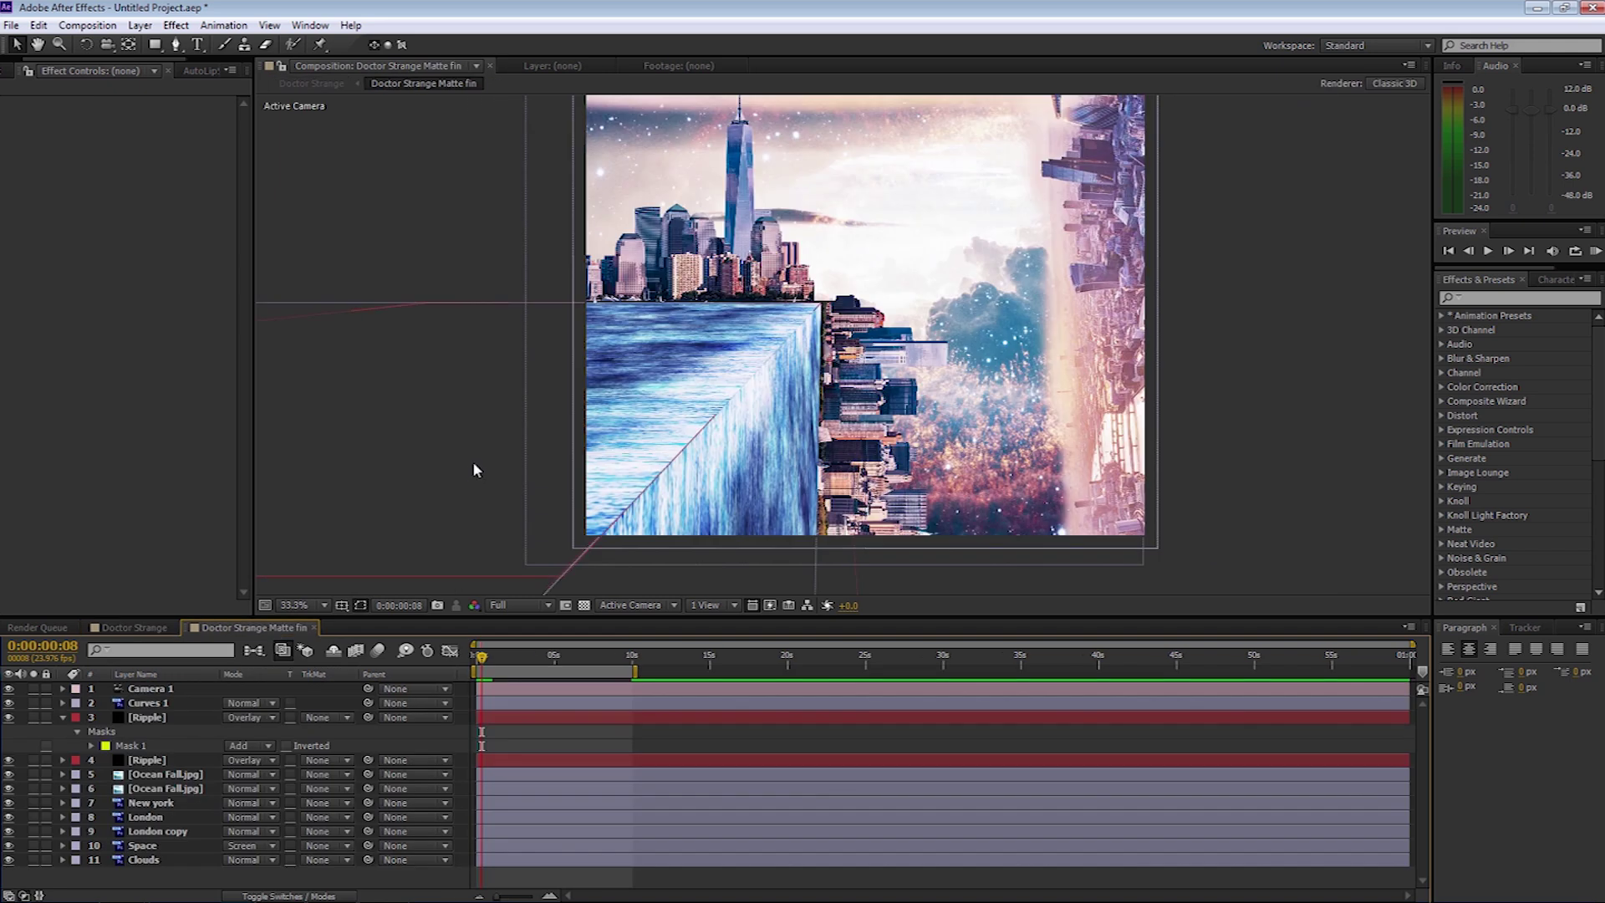
{"action": "key", "text": "Home"}
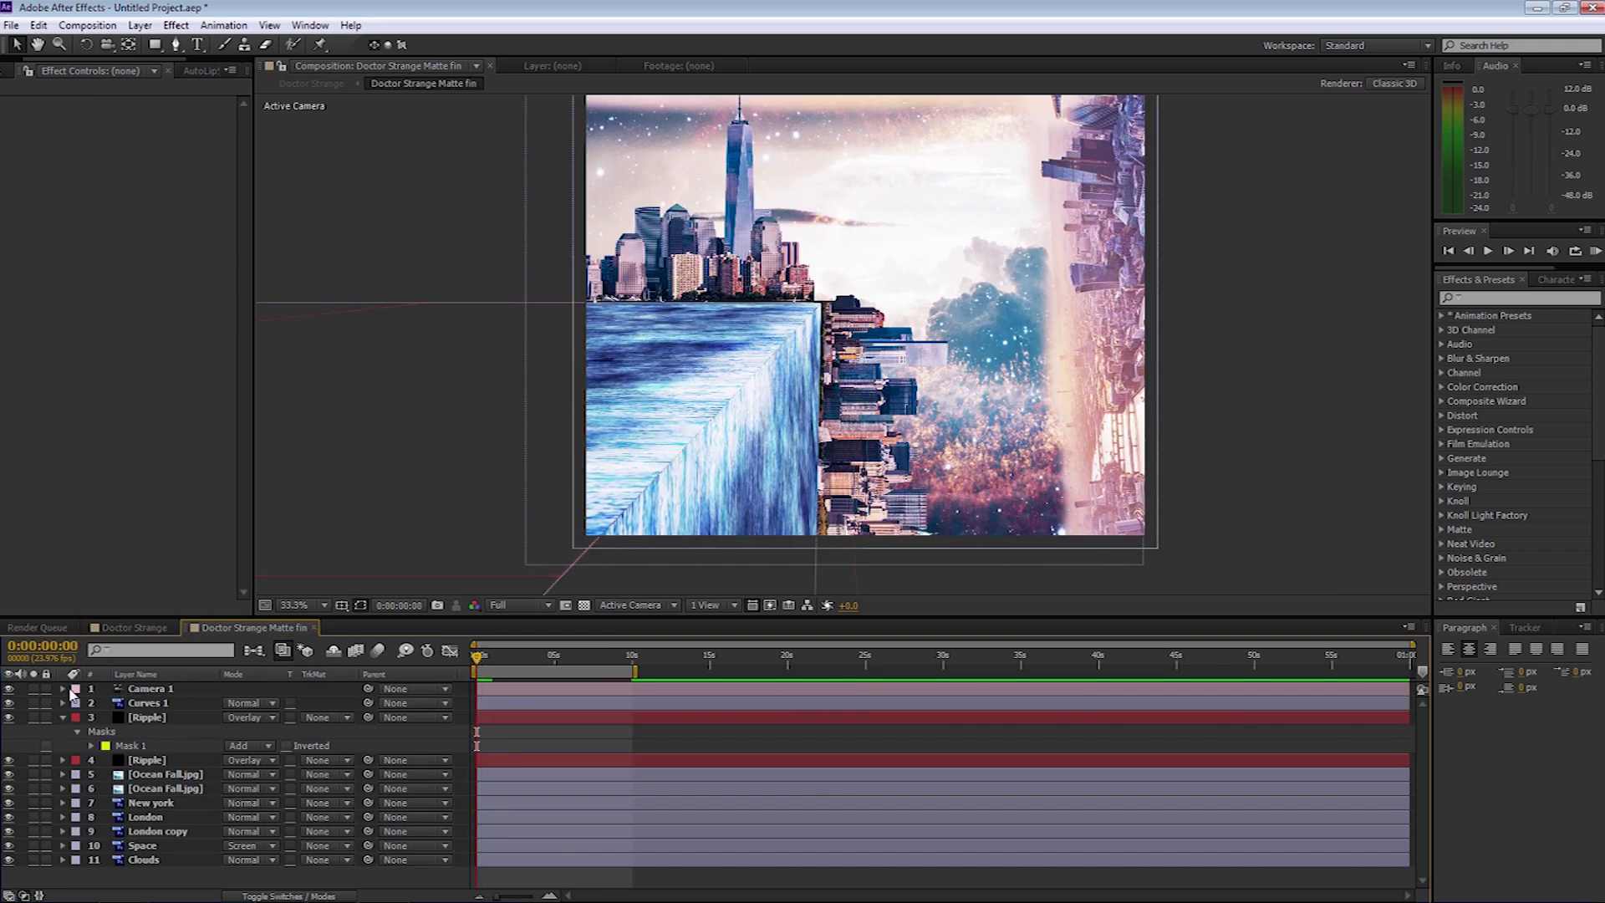
{"action": "left_click", "coordinate": [62, 688]}
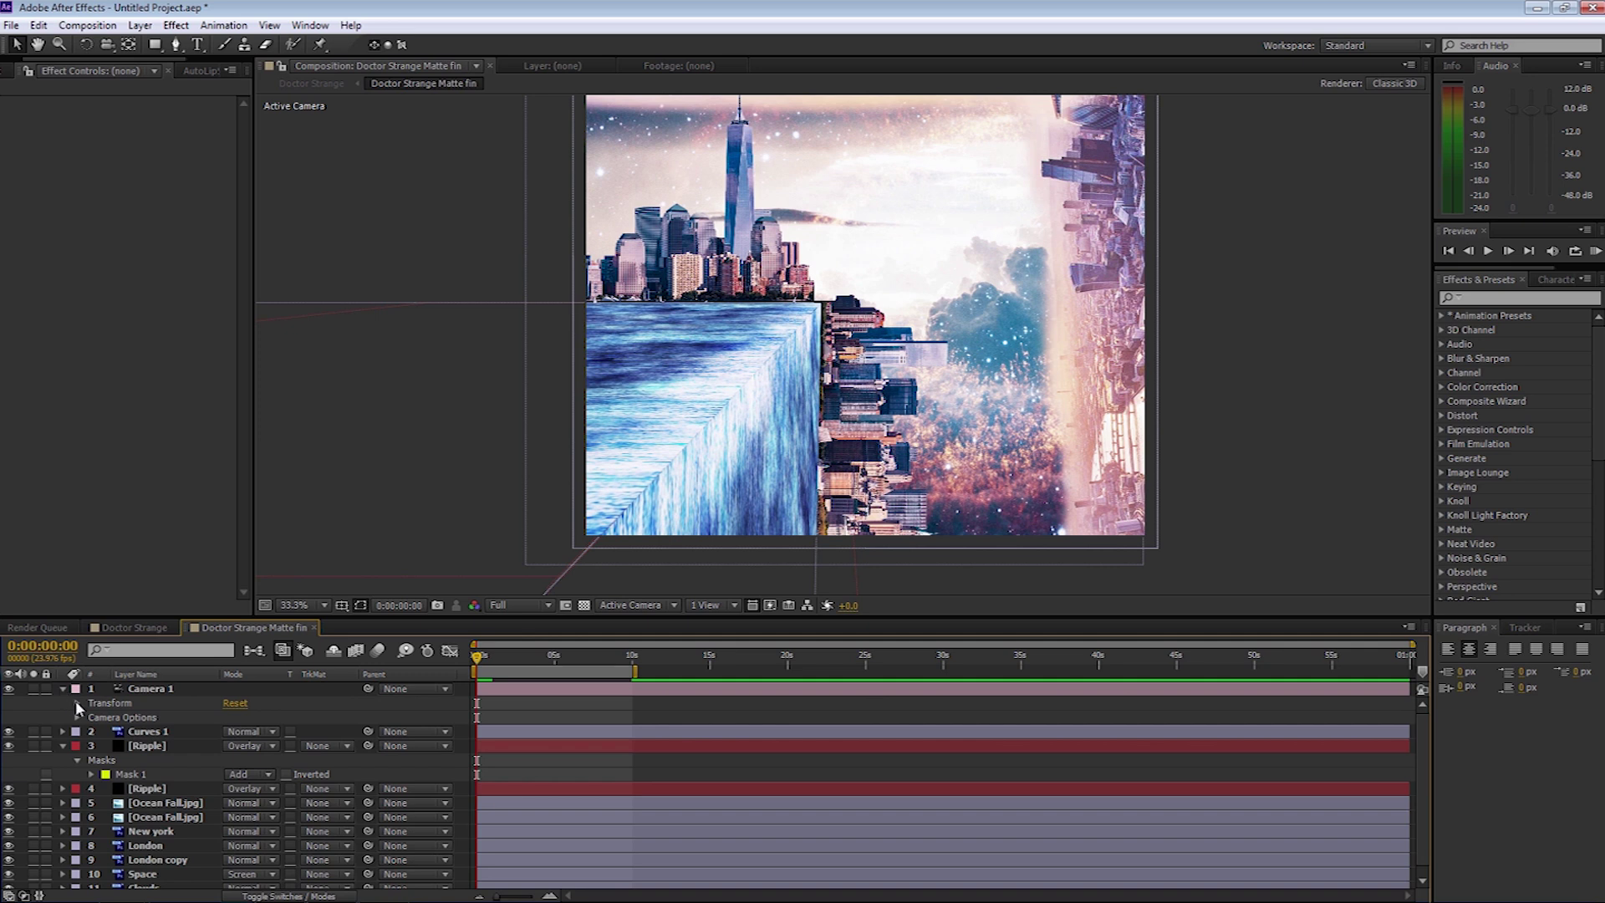
{"action": "left_click", "coordinate": [77, 704]}
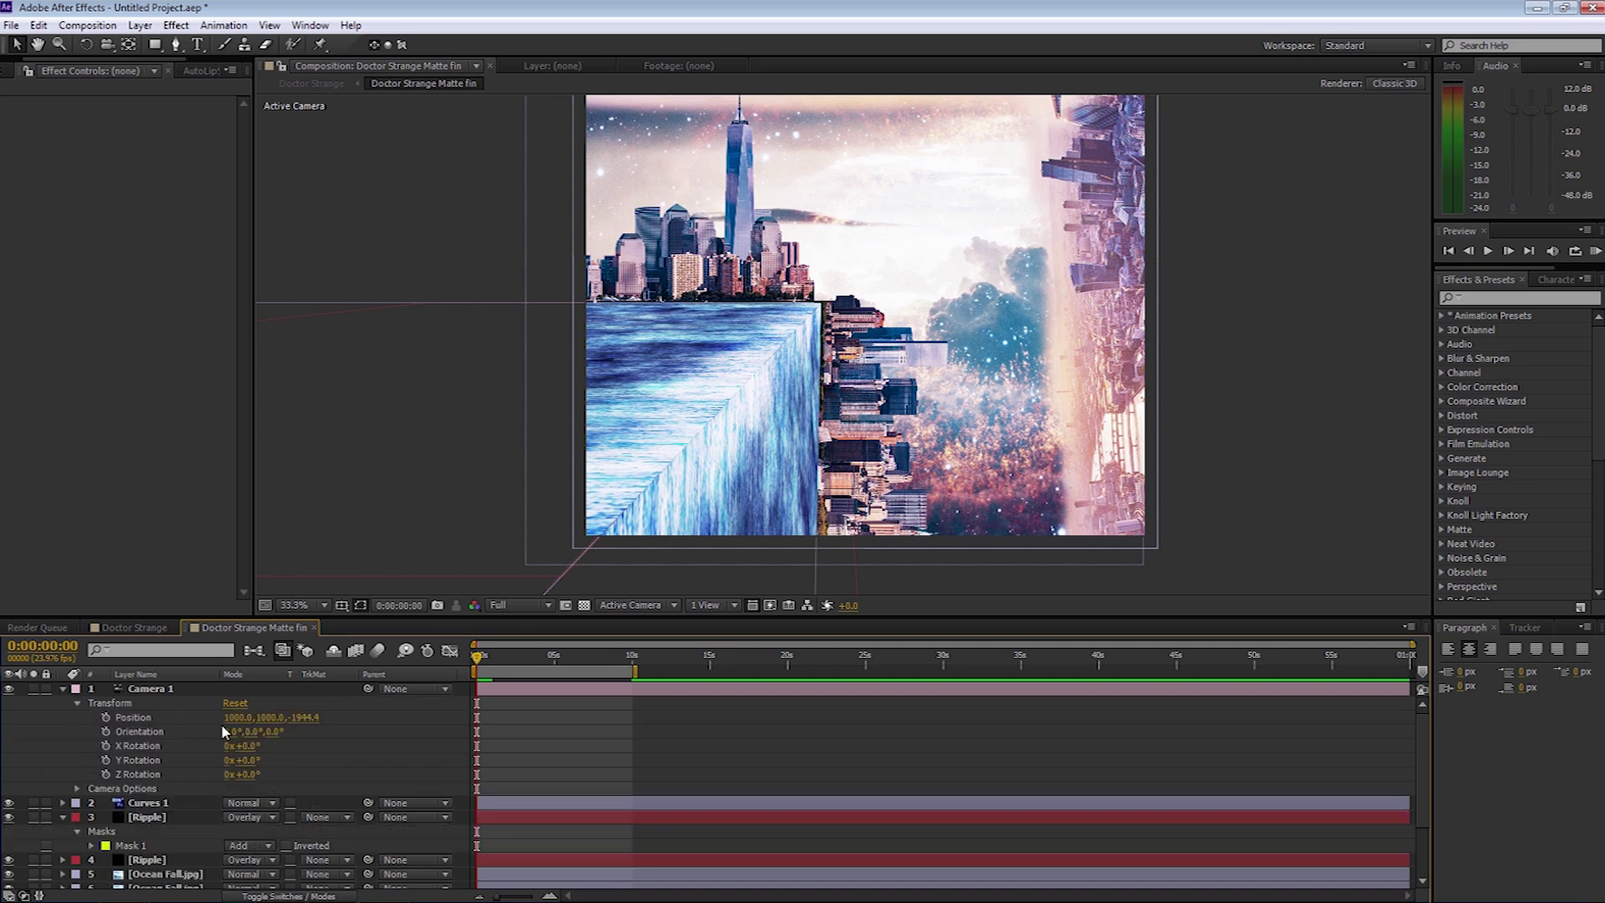
{"action": "left_click", "coordinate": [106, 717]}
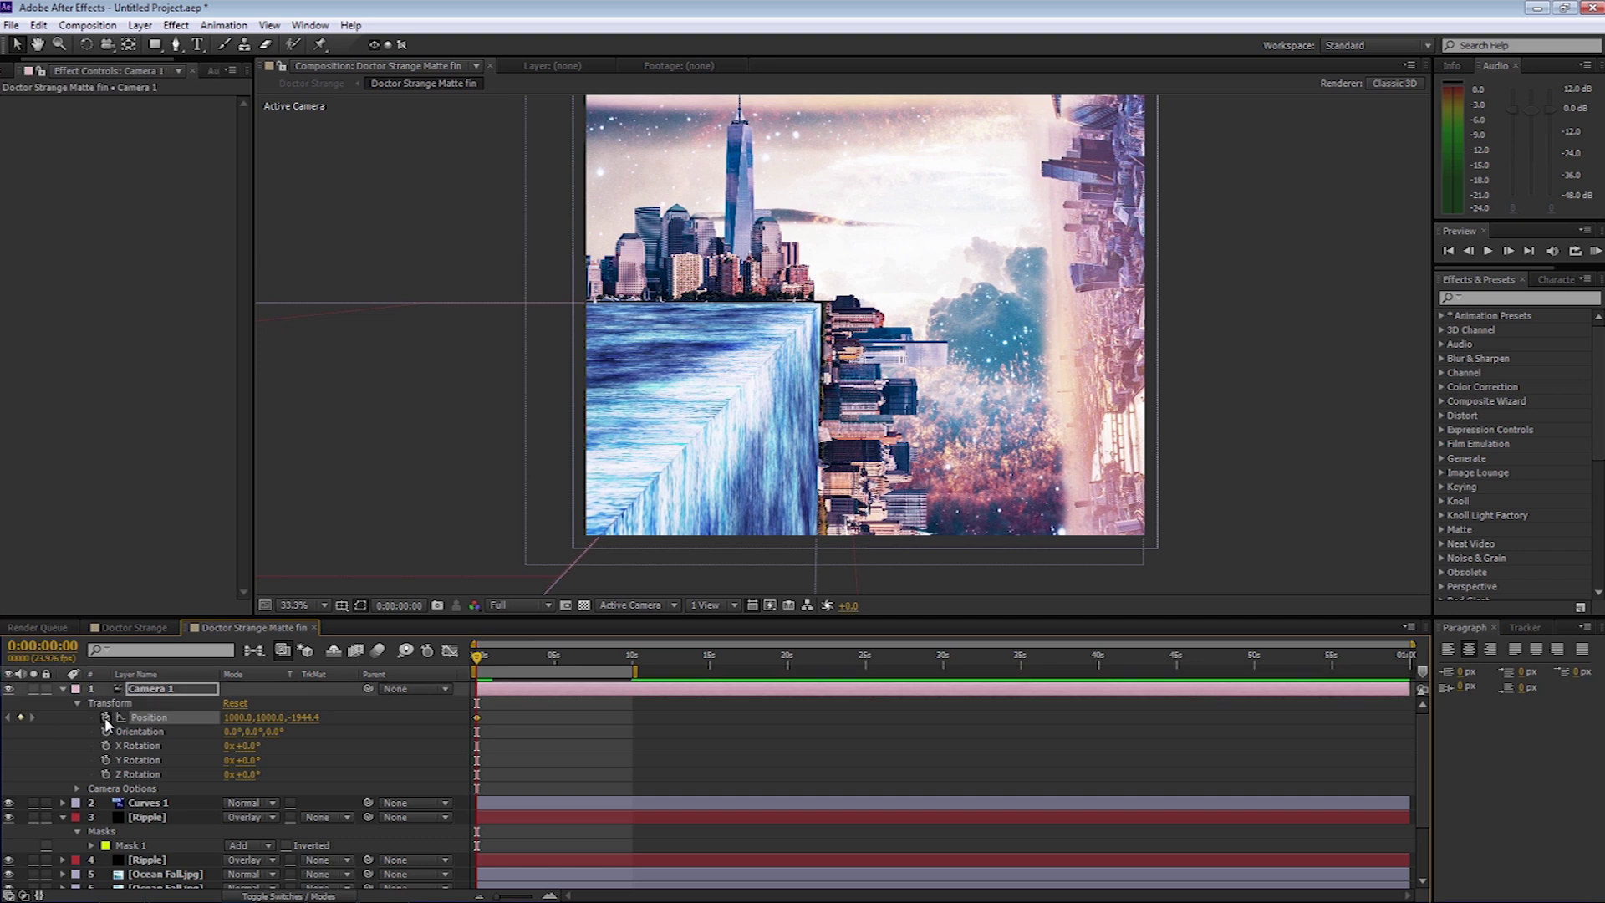
{"action": "left_click", "coordinate": [631, 666]}
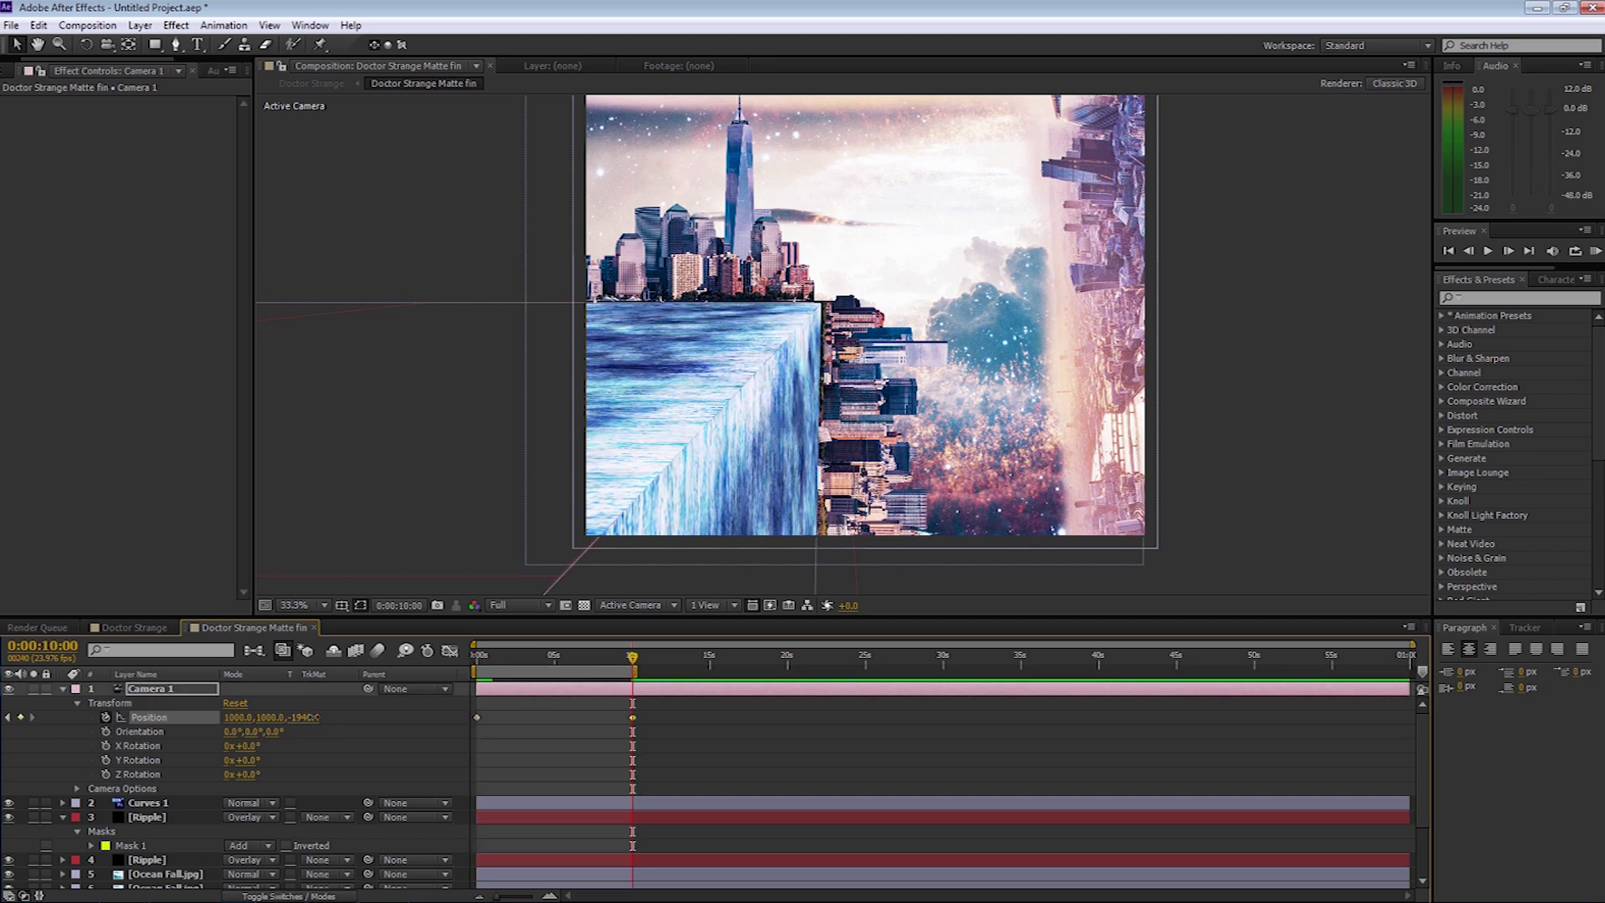
{"action": "left_click_drag", "start_coordinate": [314, 717], "coordinate": [371, 711]}
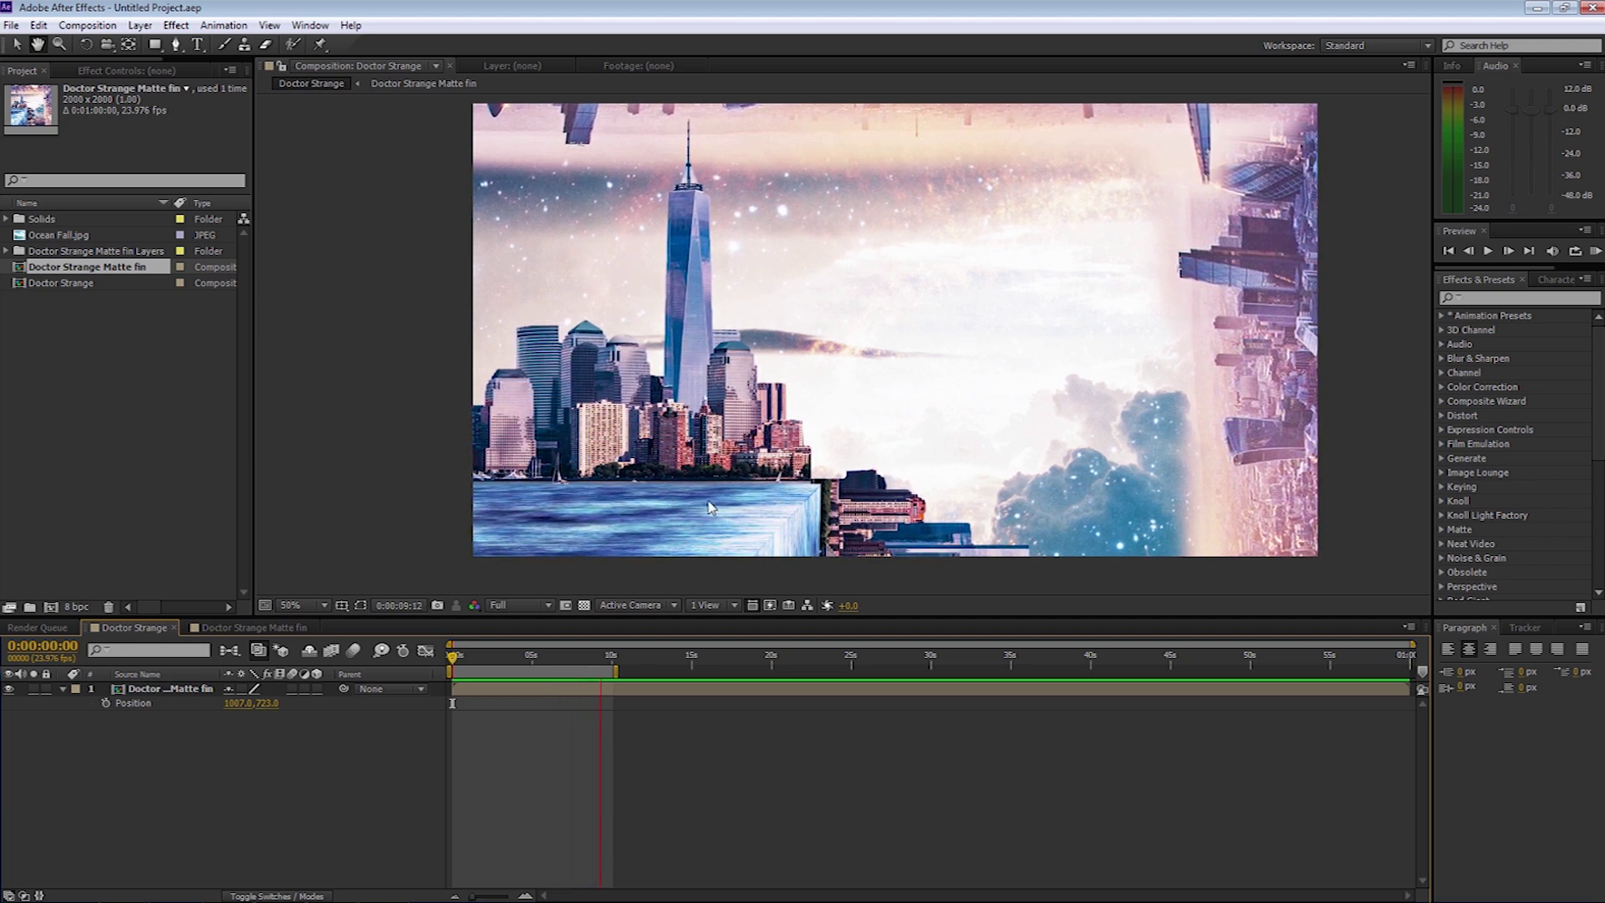
Step: Preview the camera push-in within the Doctor Strange Matte fin composition, with the whole layered city centred in view
{"action": "key", "text": "space"}
{"action": "left_click", "coordinate": [261, 633]}
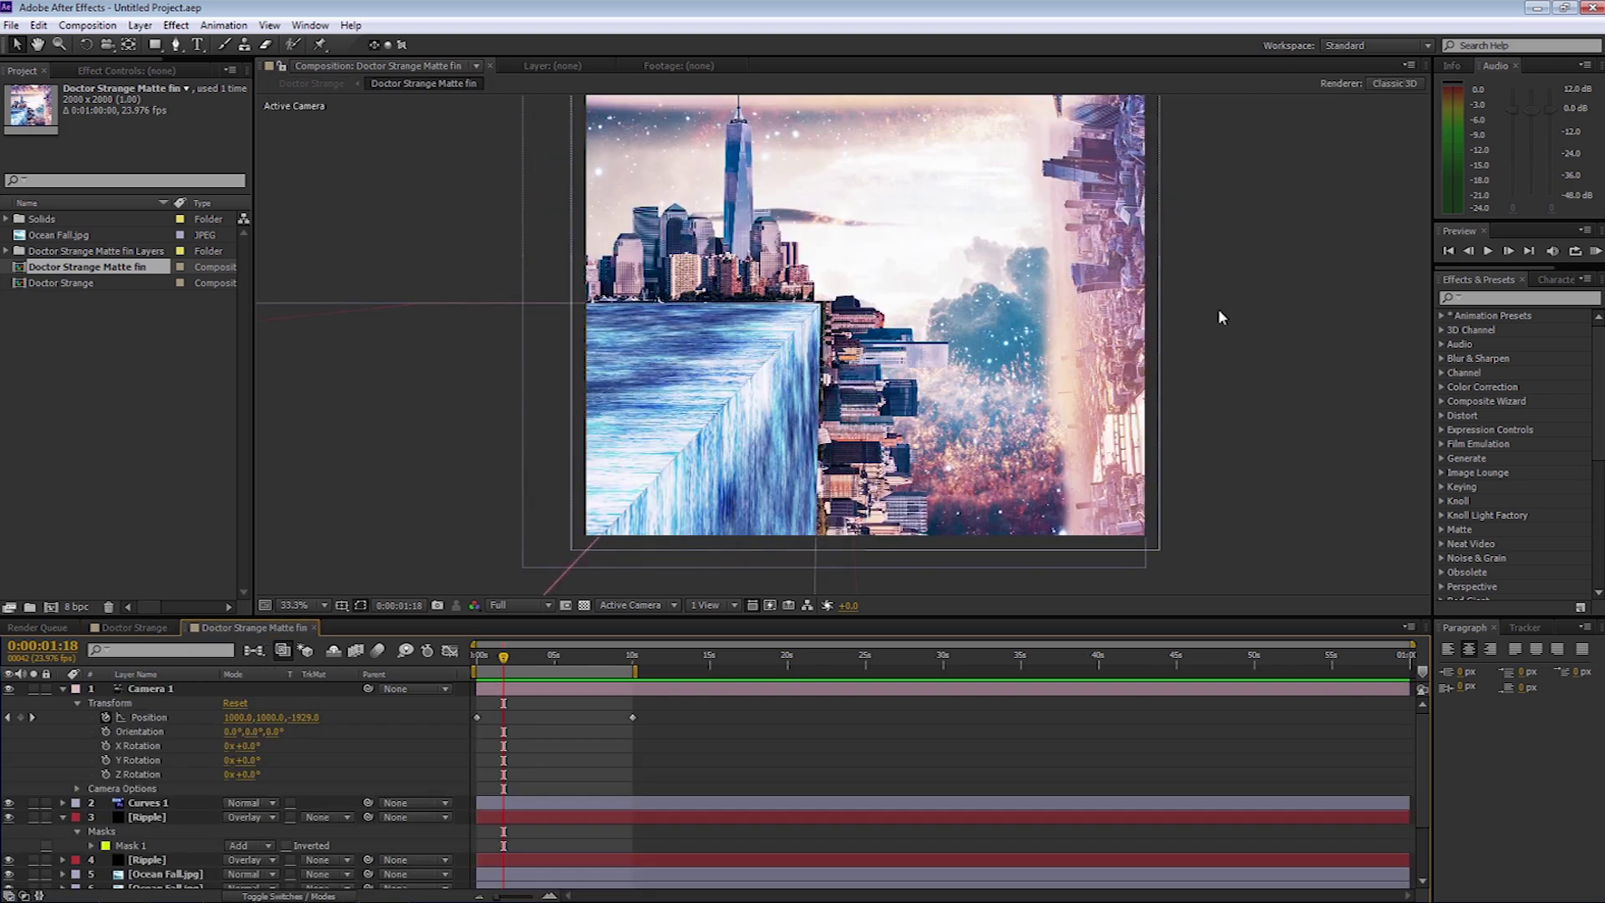
{"action": "key", "text": "h"}
{"action": "left_click_drag", "start_coordinate": [1228, 271], "coordinate": [1202, 322]}
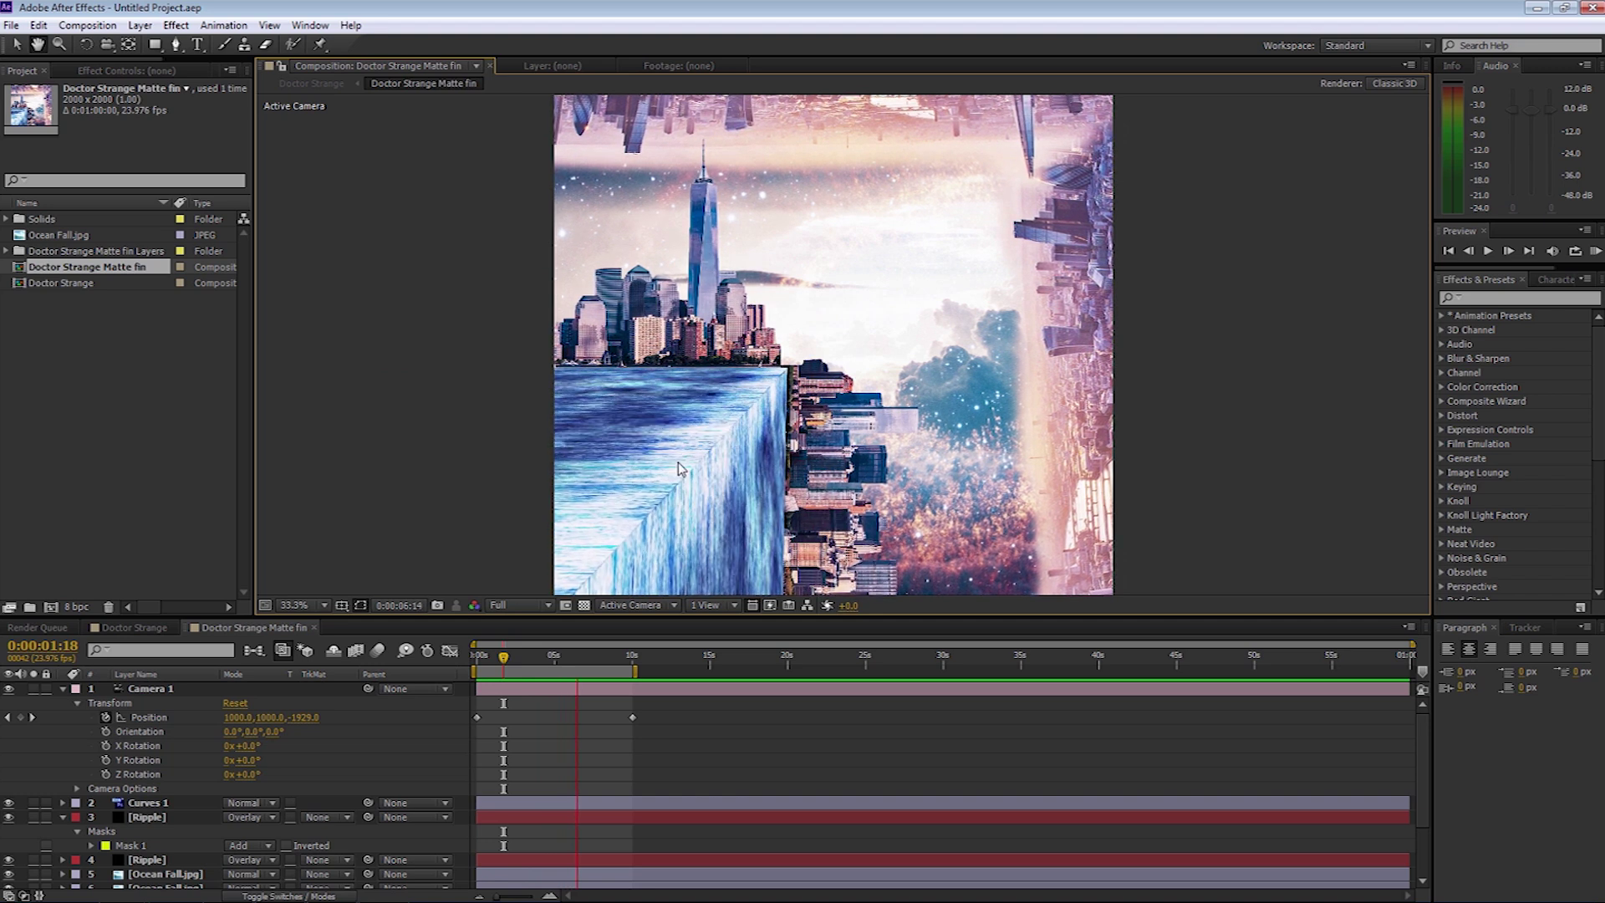
{"action": "key", "text": "space"}
Step: Set Camera 1's X Rotation to 4° at the first frame and start keyframing it there
{"action": "left_click_drag", "start_coordinate": [610, 663], "coordinate": [476, 661]}
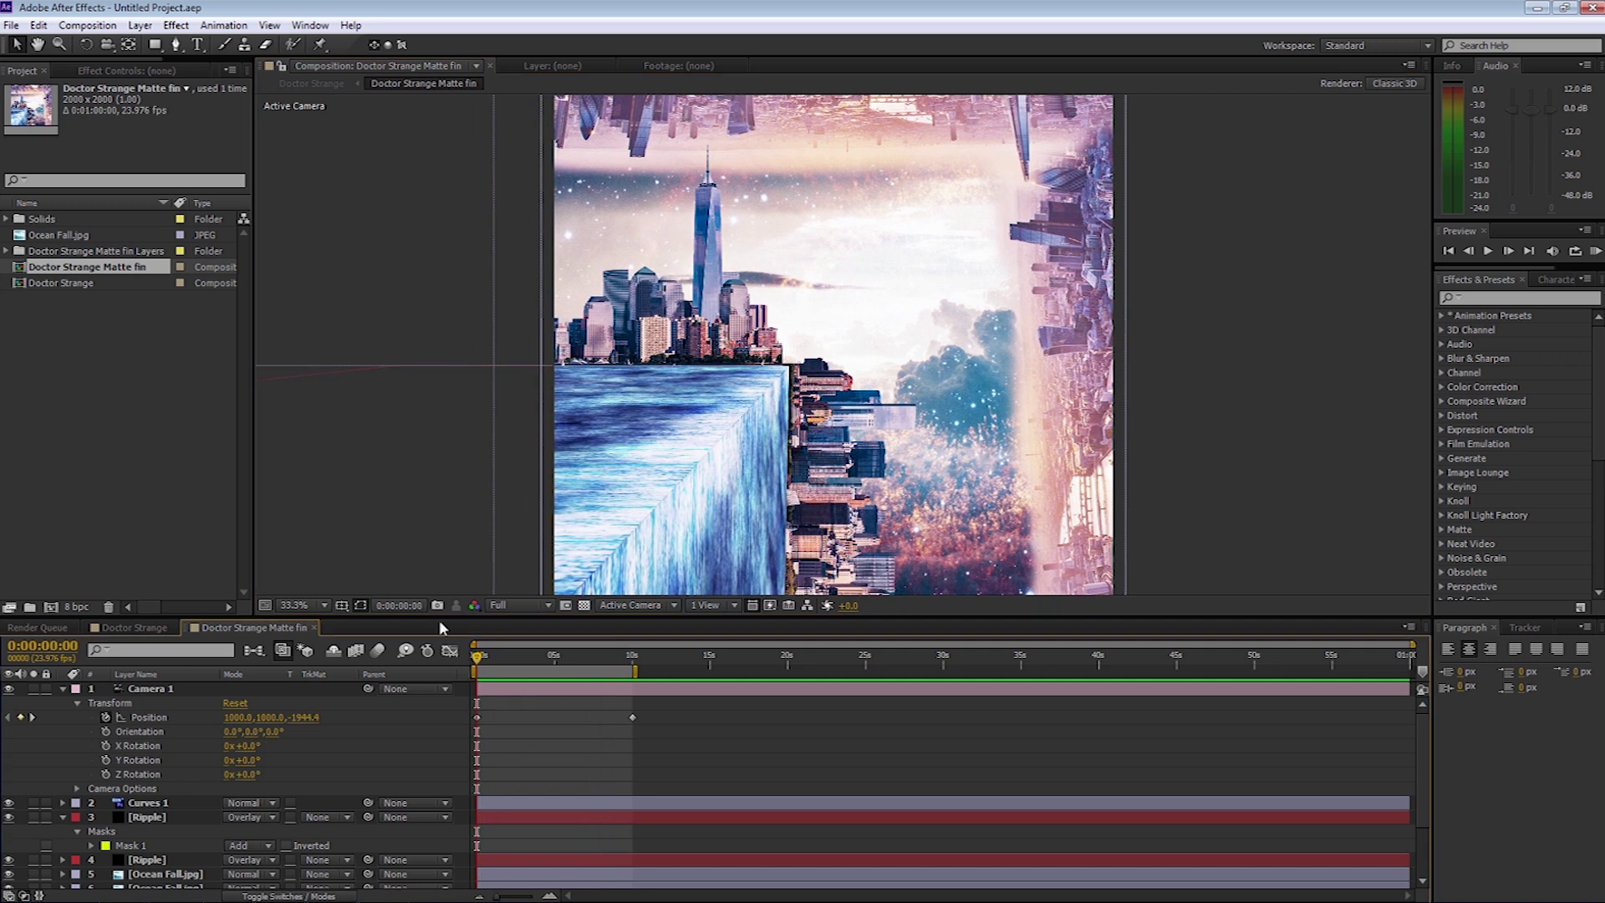
{"action": "left_click", "coordinate": [138, 688]}
{"action": "scroll", "coordinate": [126, 698], "scroll_direction": "down", "scroll_amount": 1}
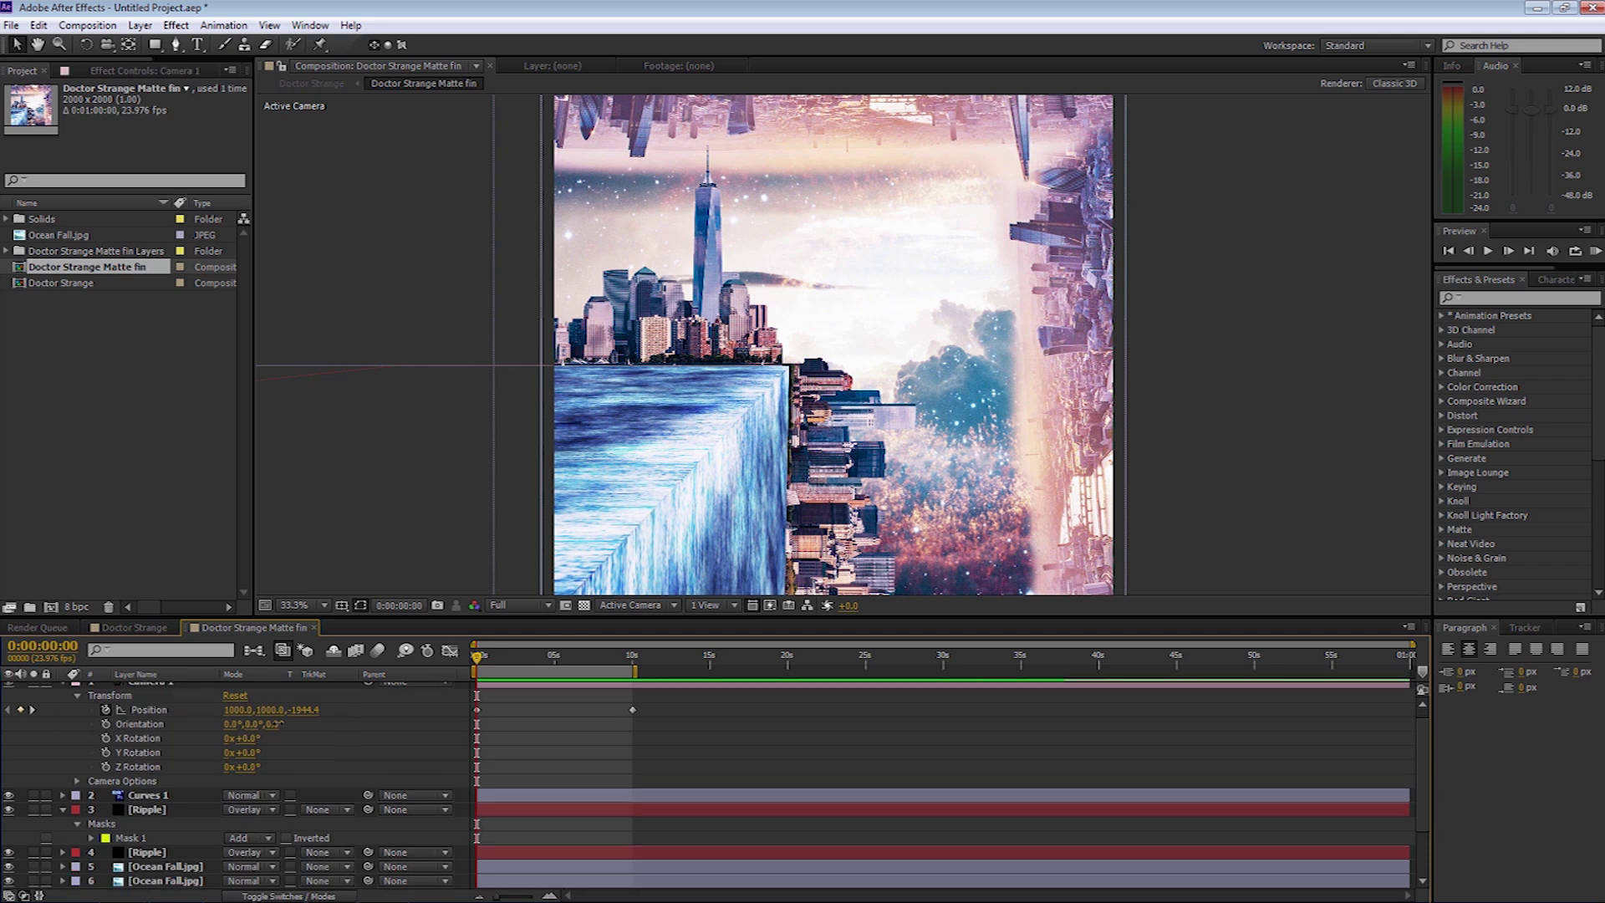
{"action": "left_click_drag", "start_coordinate": [246, 746], "coordinate": [242, 738]}
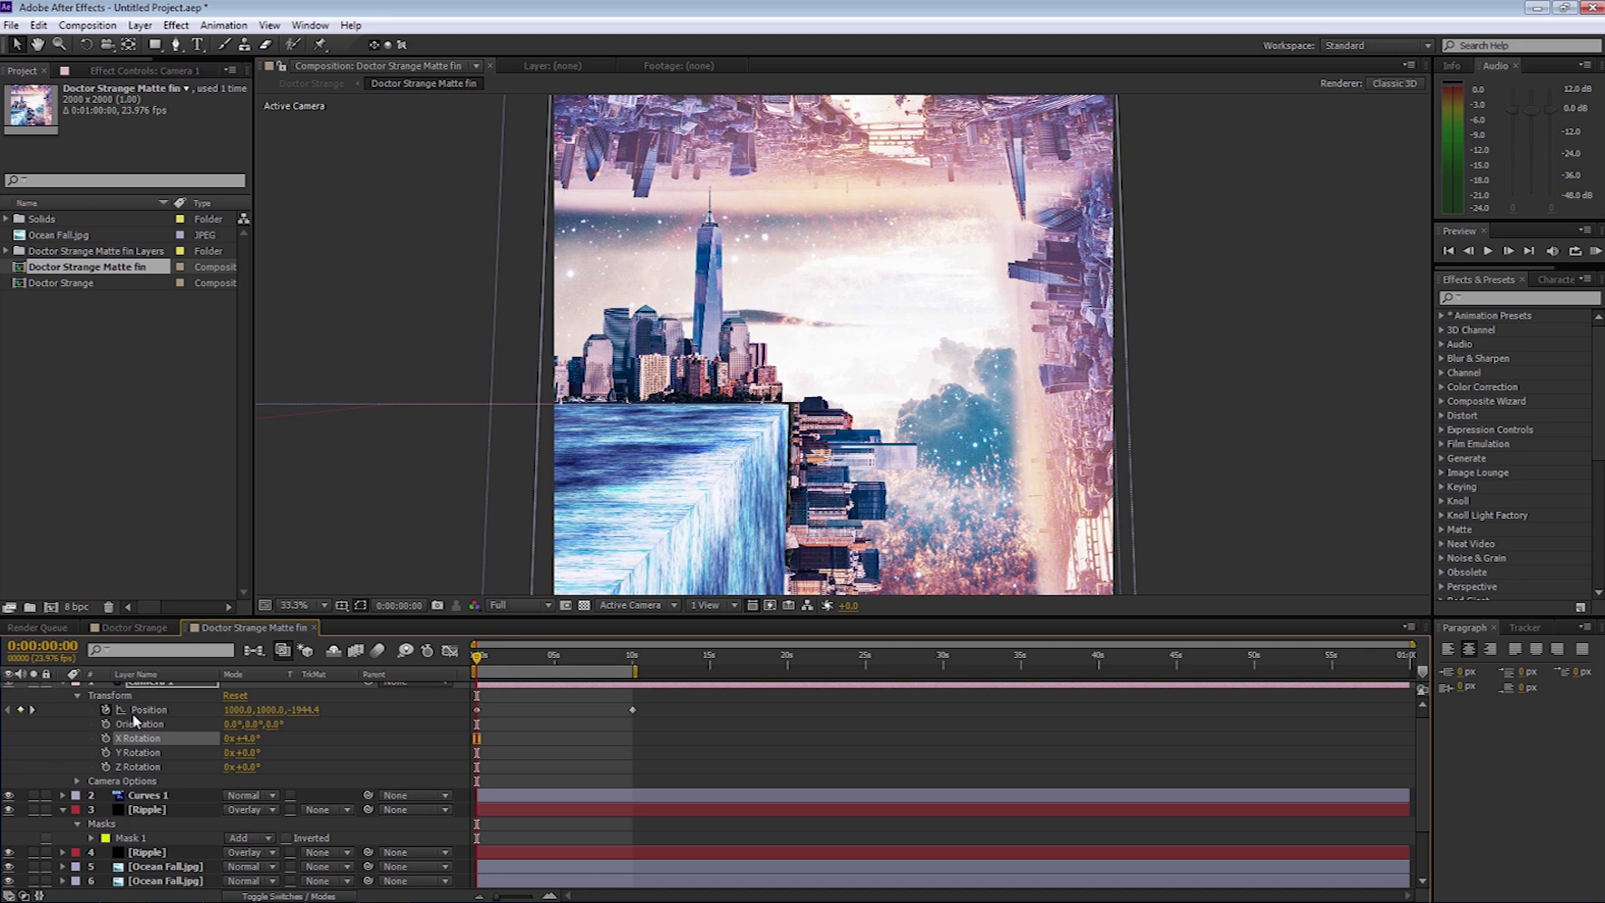
{"action": "left_click", "coordinate": [105, 738]}
Step: Set Camera 1's X Rotation to -1° at the 10-second mark
{"action": "key", "text": "End"}
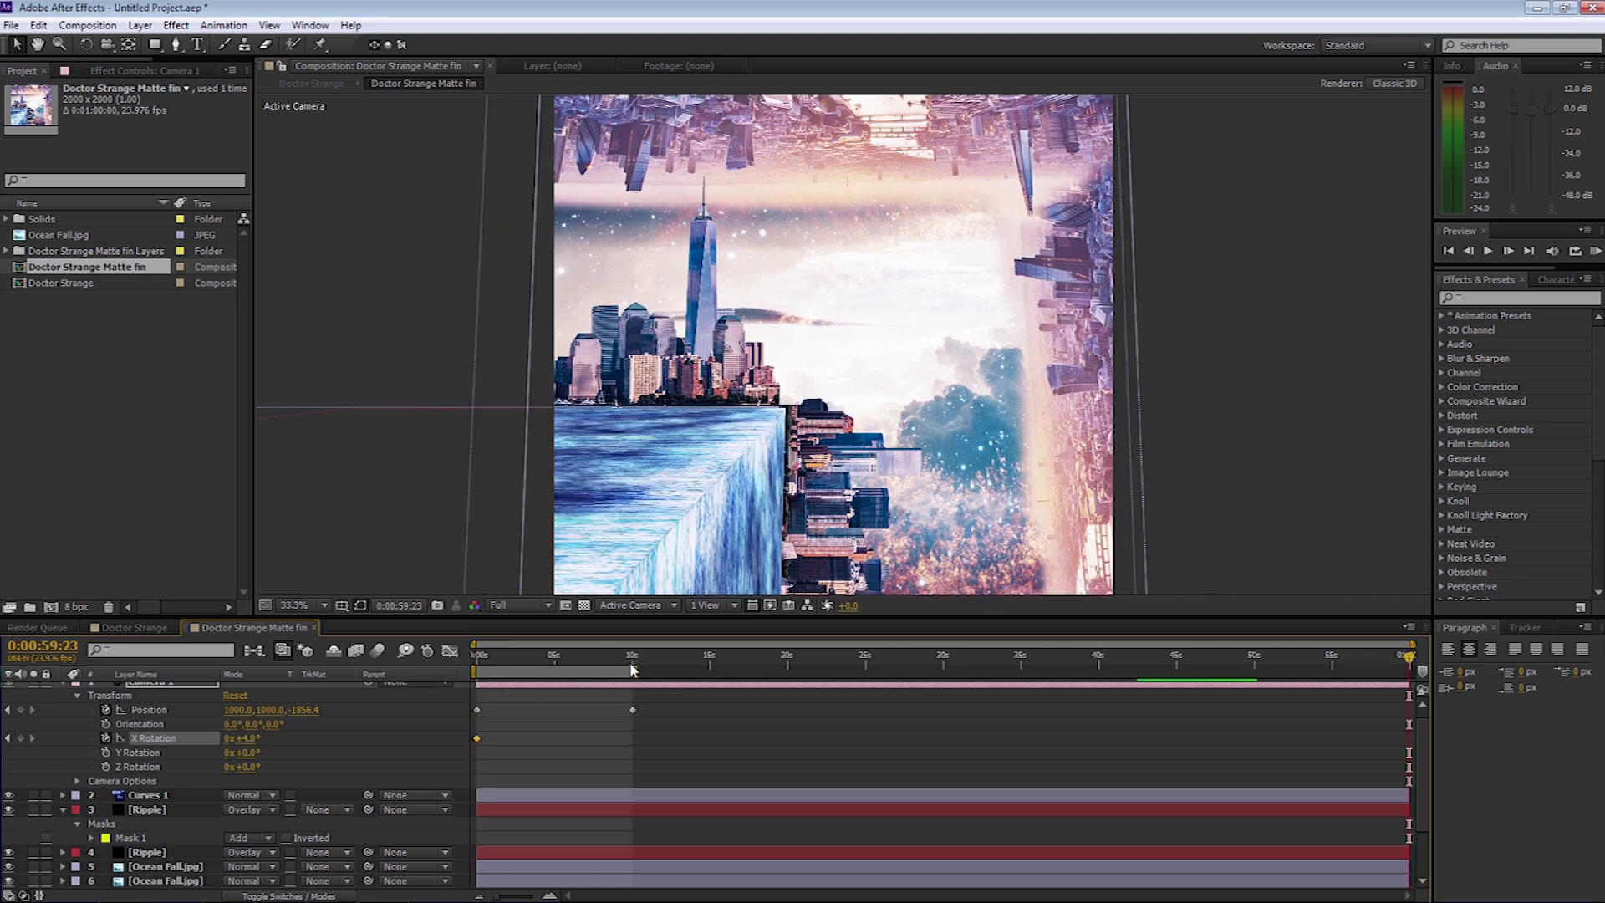
{"action": "left_click", "coordinate": [631, 665]}
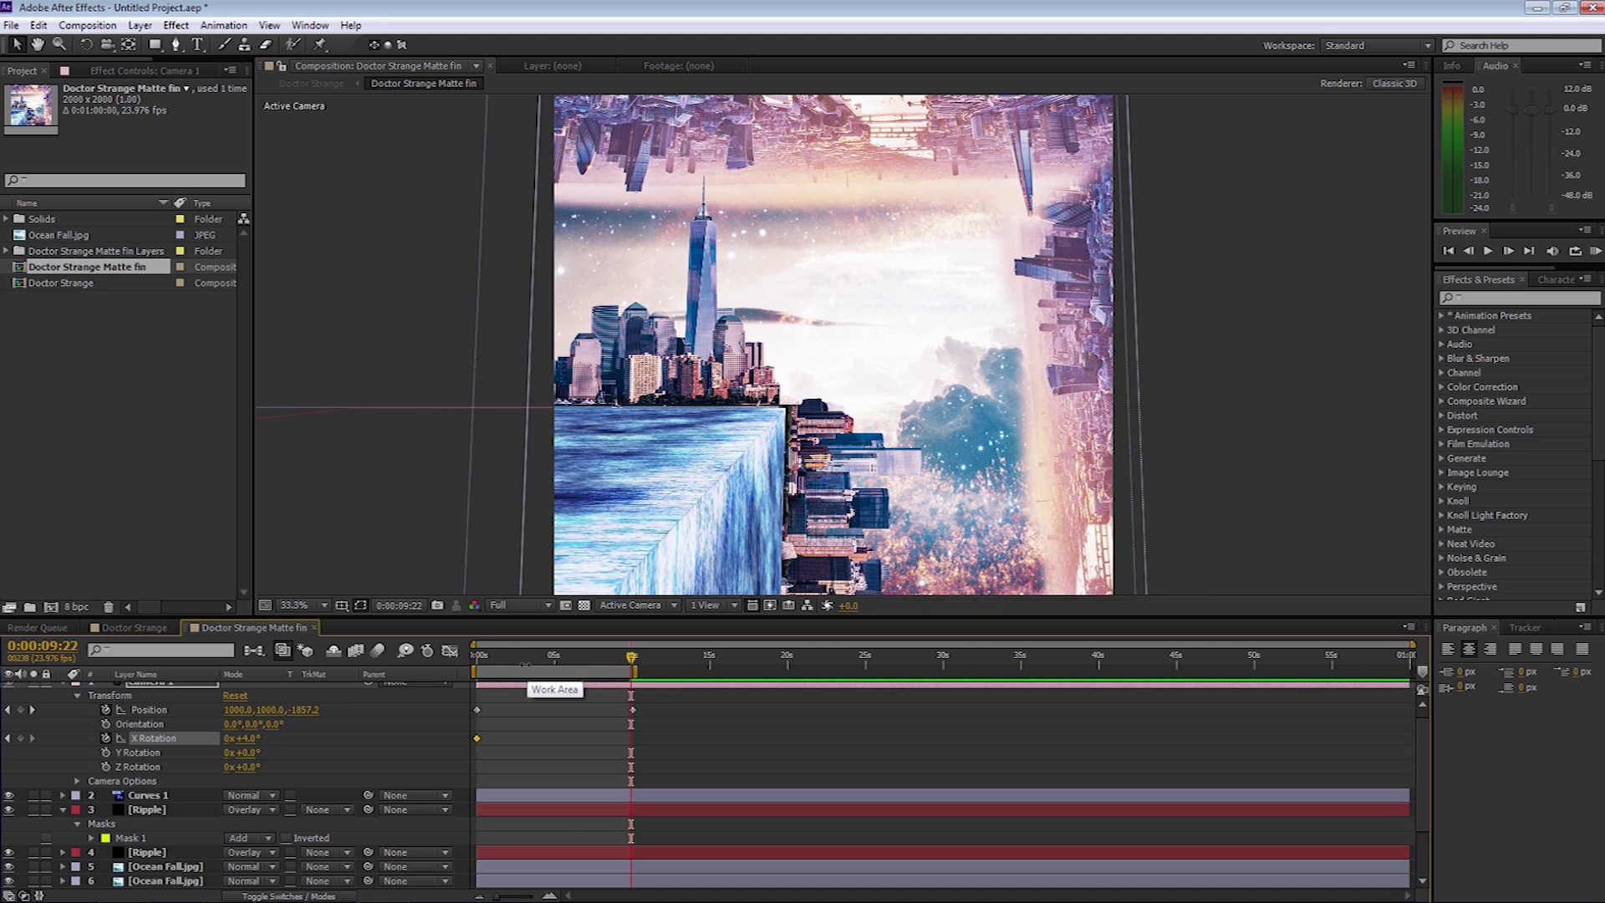
{"action": "left_click", "coordinate": [633, 657]}
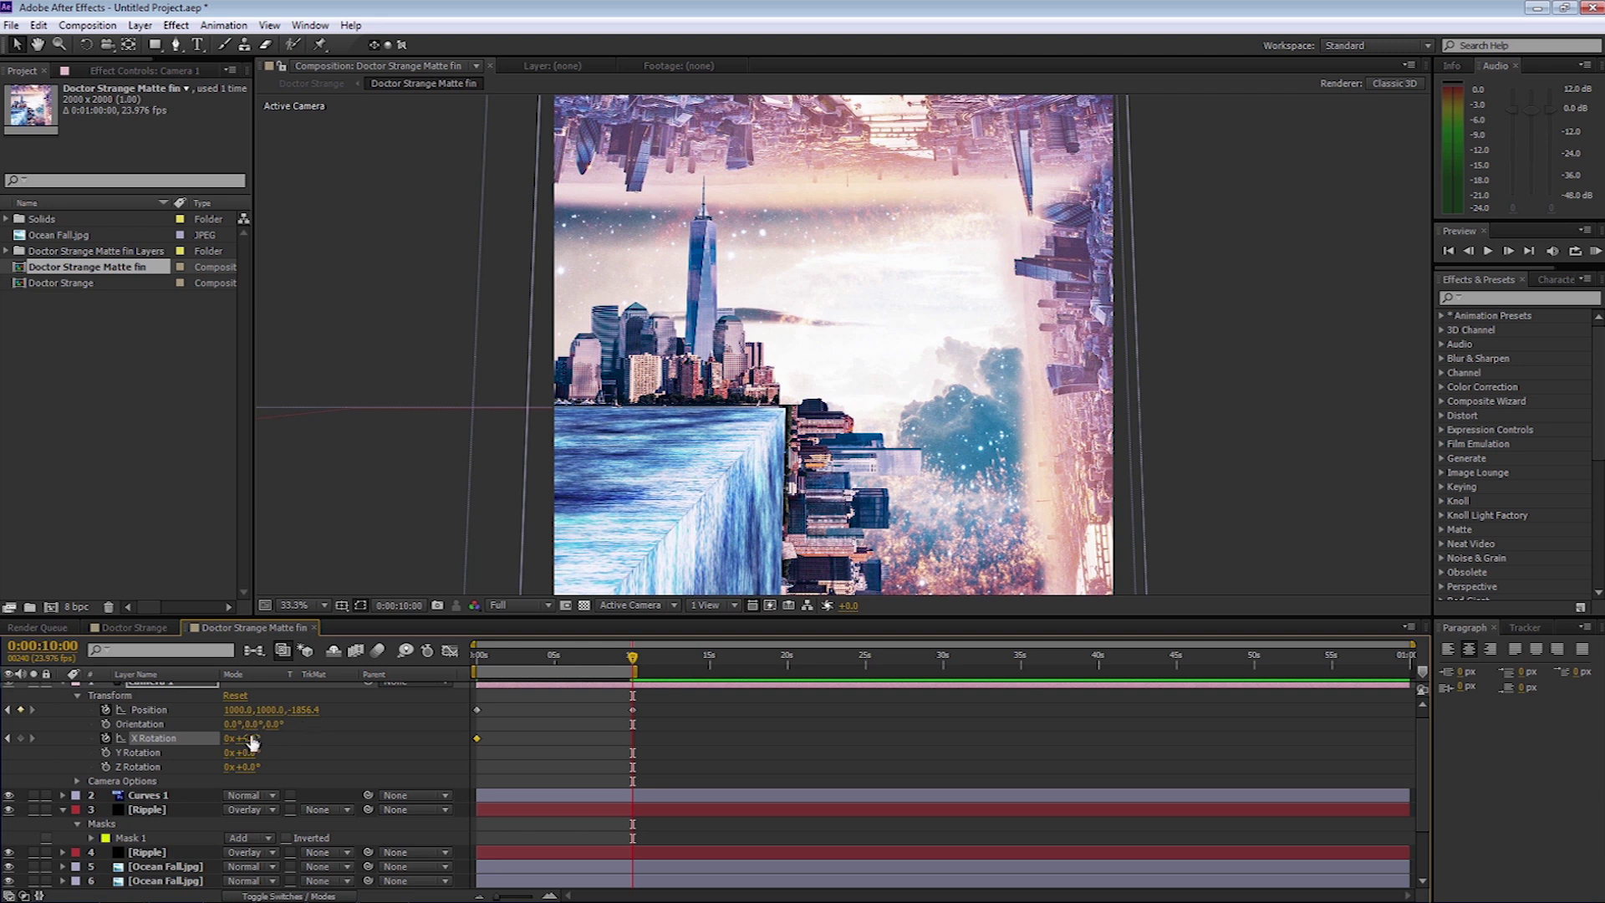
{"action": "left_click_drag", "start_coordinate": [243, 738], "coordinate": [248, 738]}
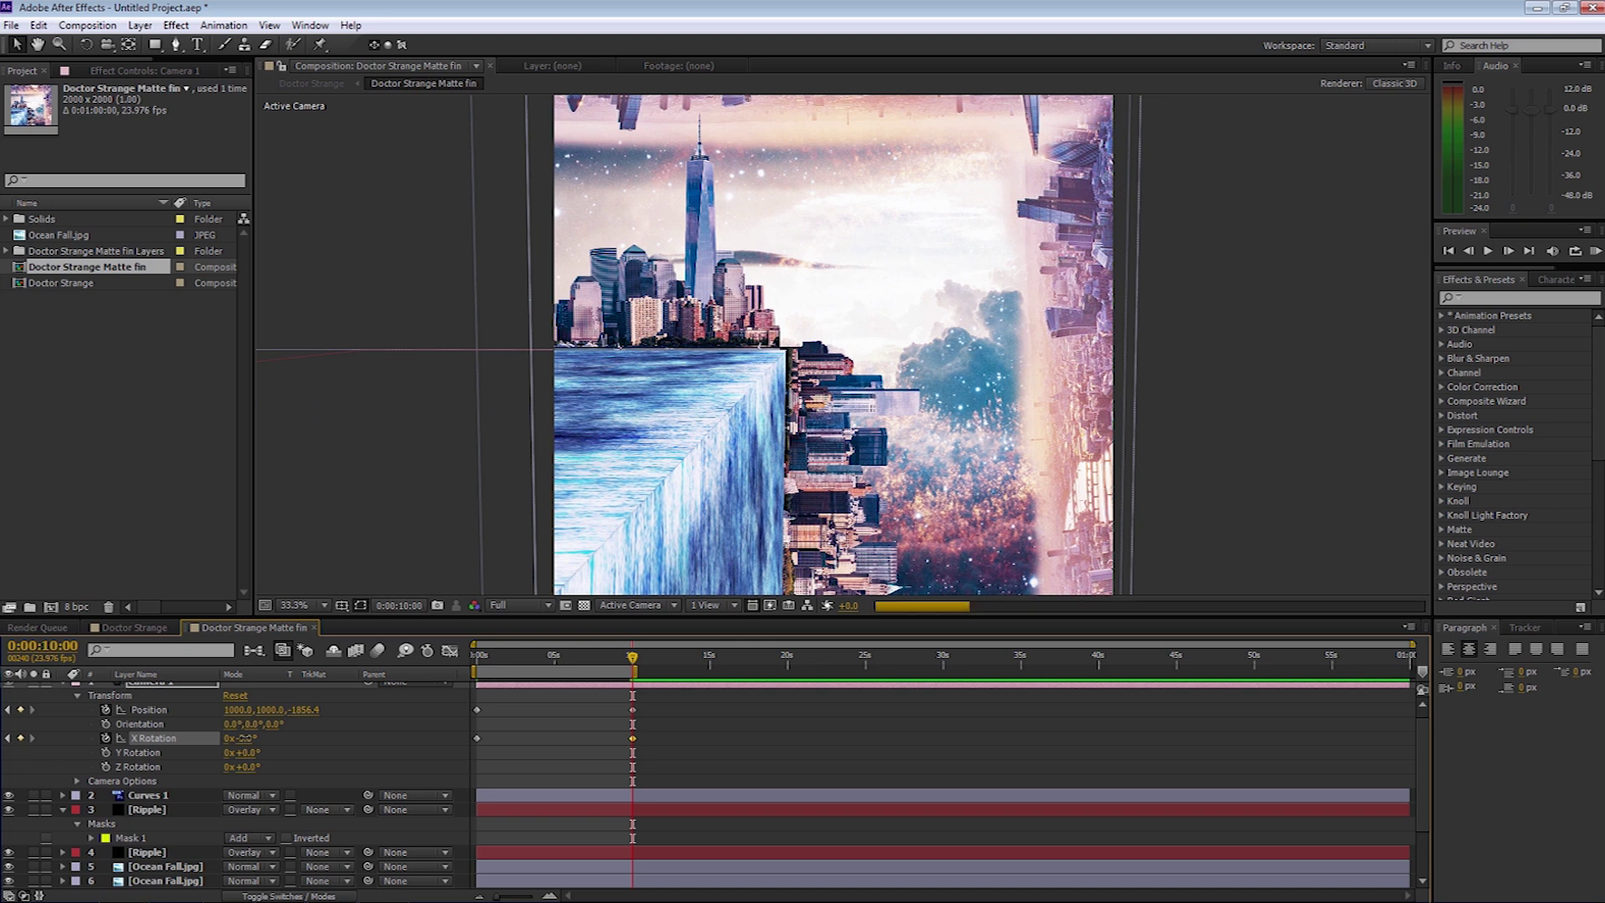
{"action": "left_click_drag", "start_coordinate": [244, 738], "coordinate": [247, 738]}
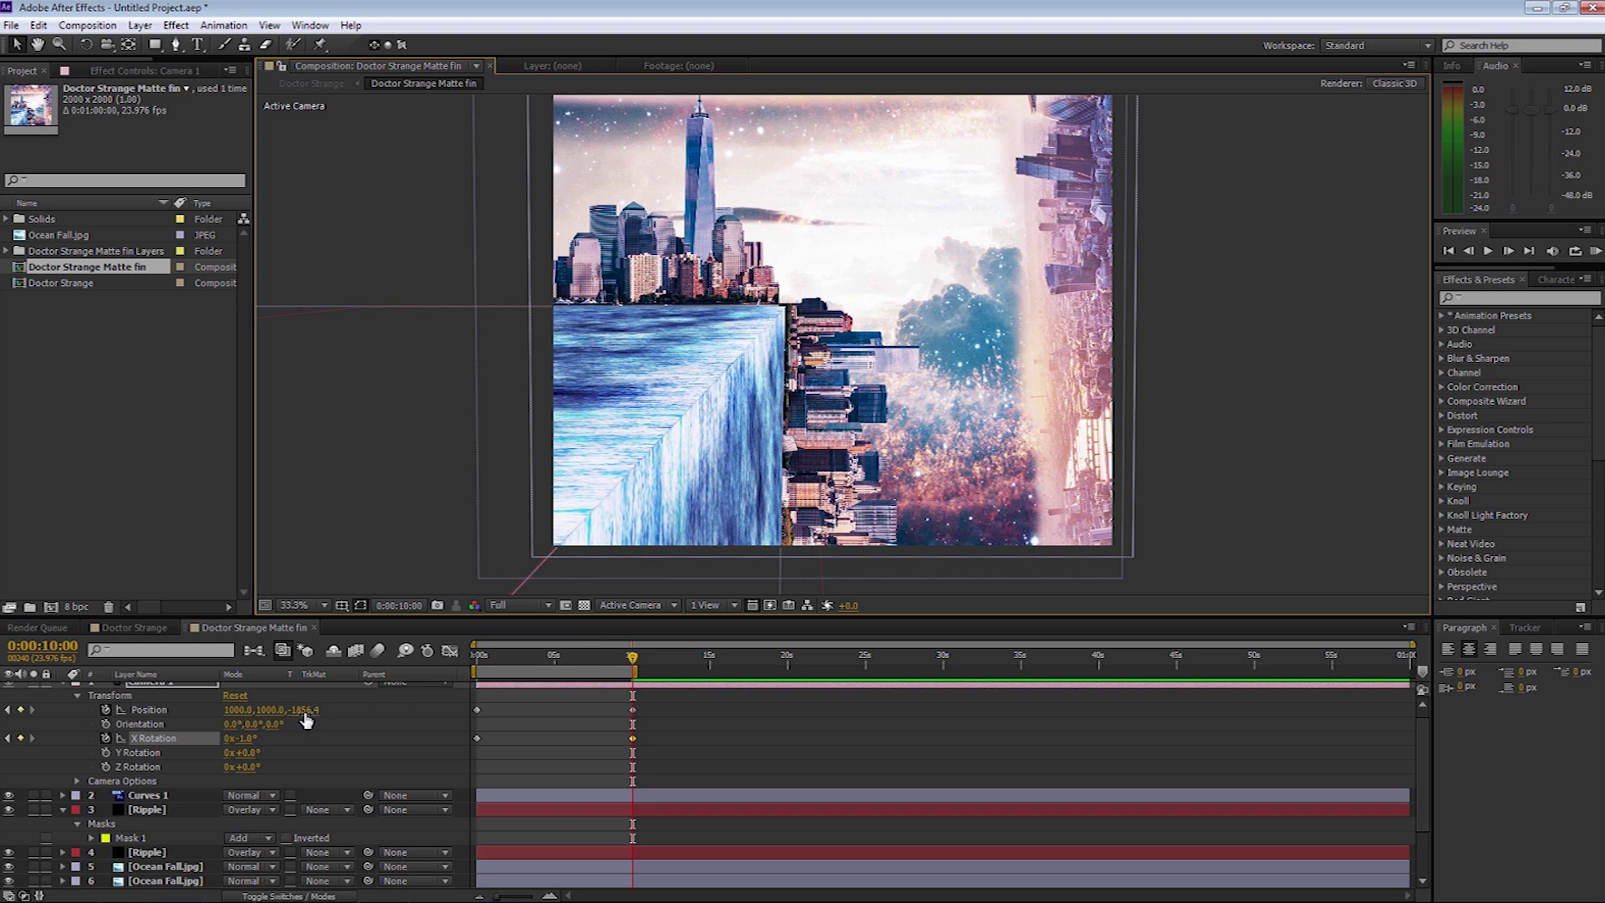
Step: Try Camera 1 Z positions of -1815.4 and -1929.4 at 10 seconds and undo the changes
{"action": "left_click_drag", "start_coordinate": [305, 717], "coordinate": [336, 709]}
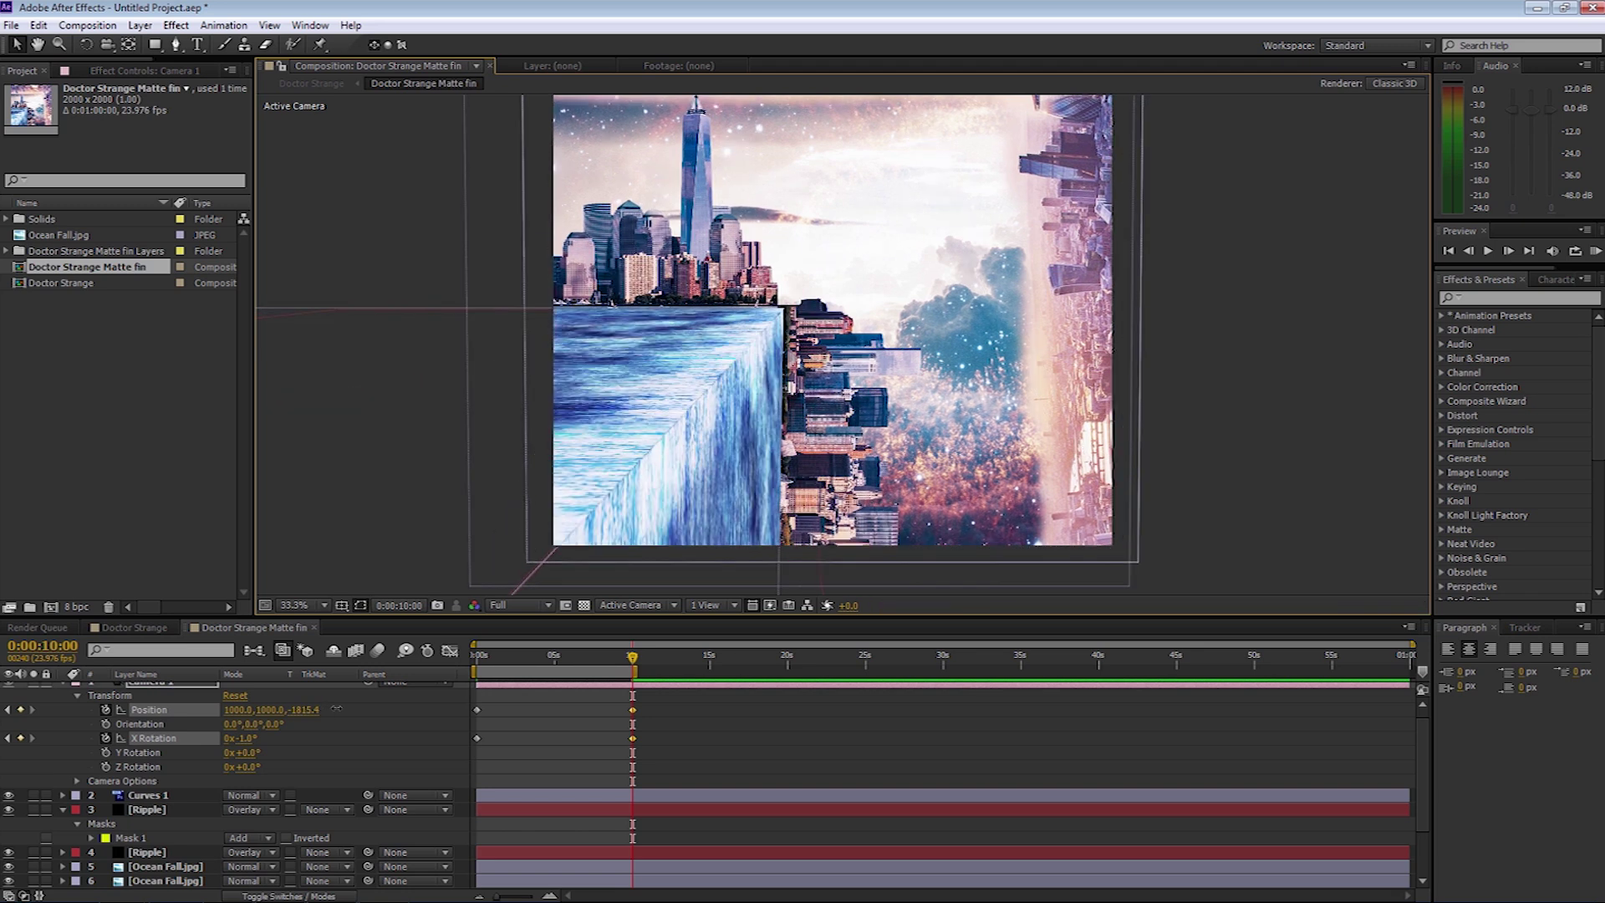
{"action": "left_click_drag", "start_coordinate": [300, 709], "coordinate": [254, 724]}
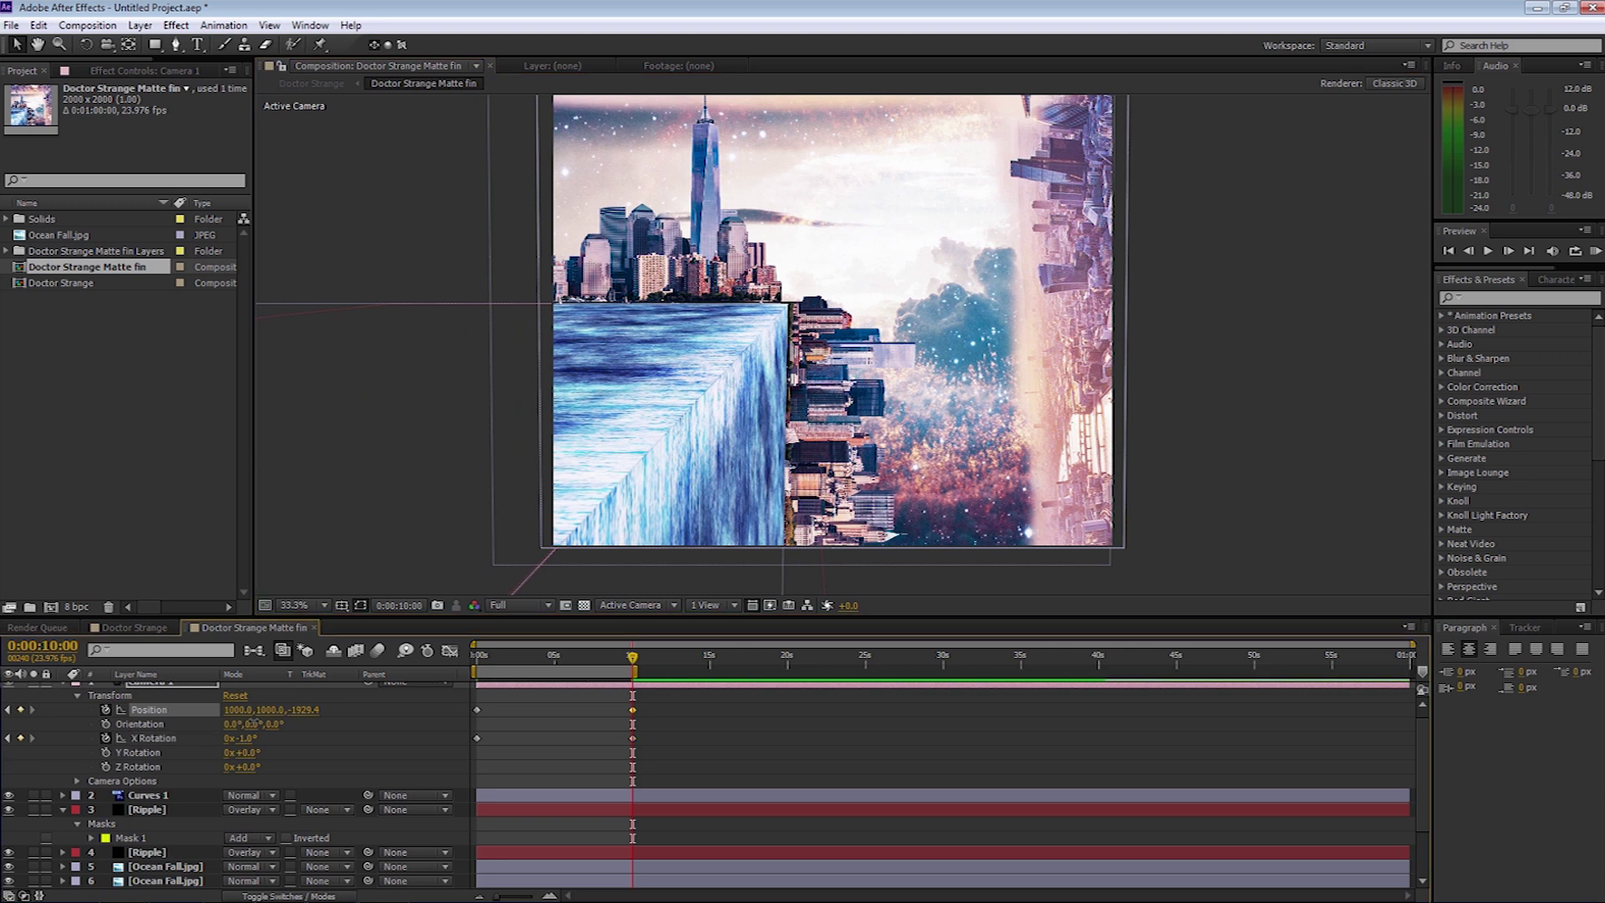
{"action": "left_click", "coordinate": [339, 731]}
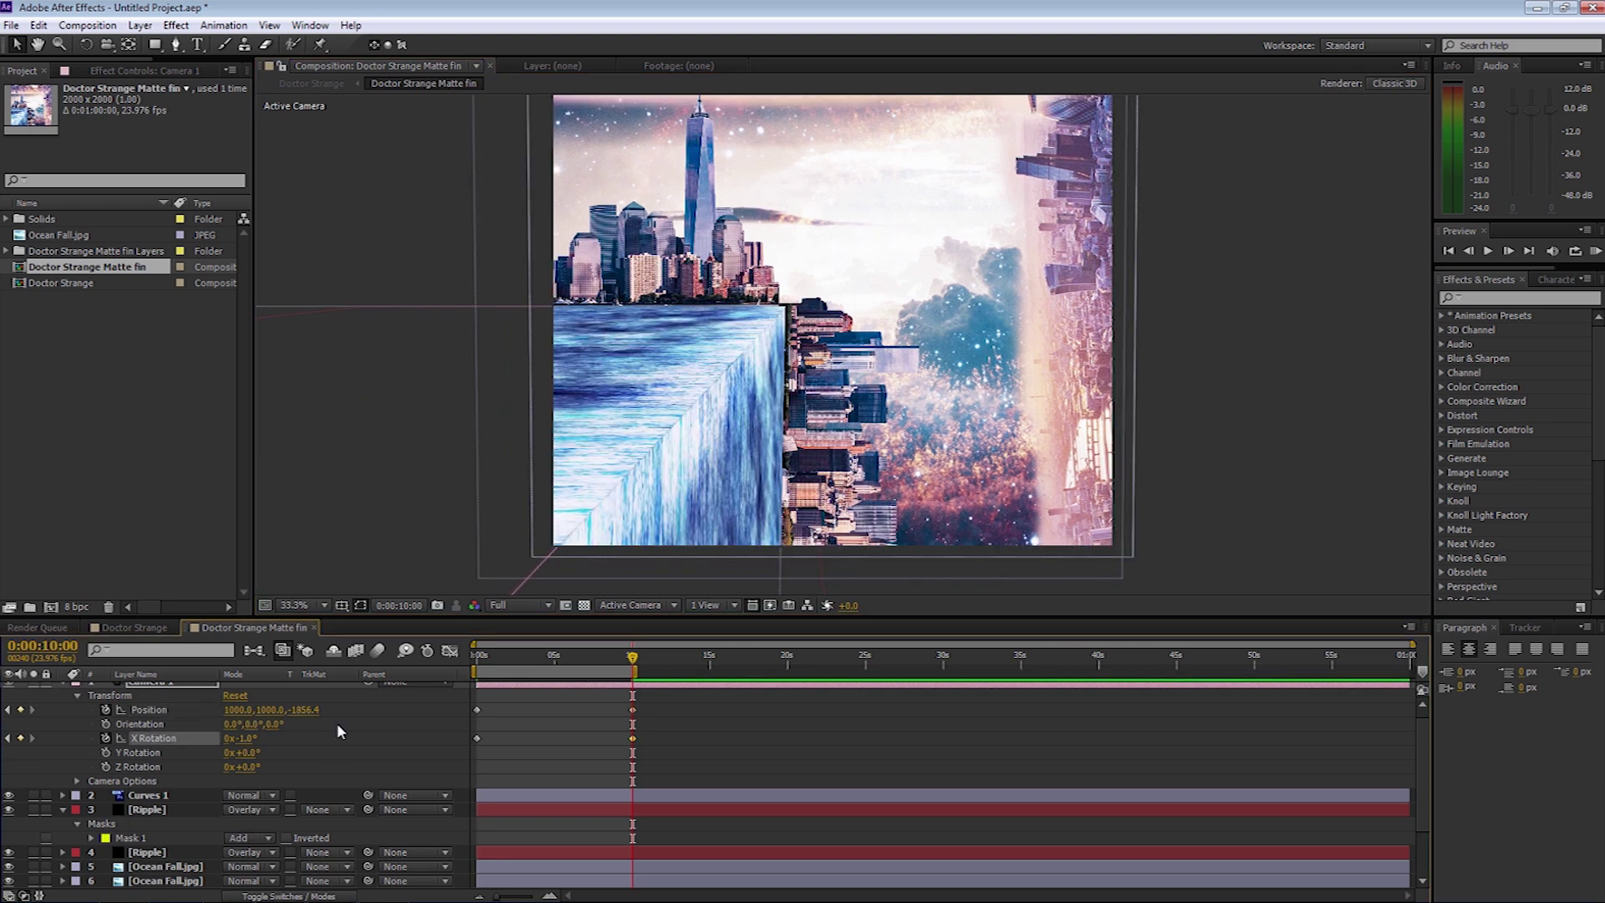
{"action": "key", "text": "Page_Up"}
{"action": "key", "text": "Page_Up"}
{"action": "key", "text": "Page_Up"}
{"action": "key", "text": "Page_Up"}
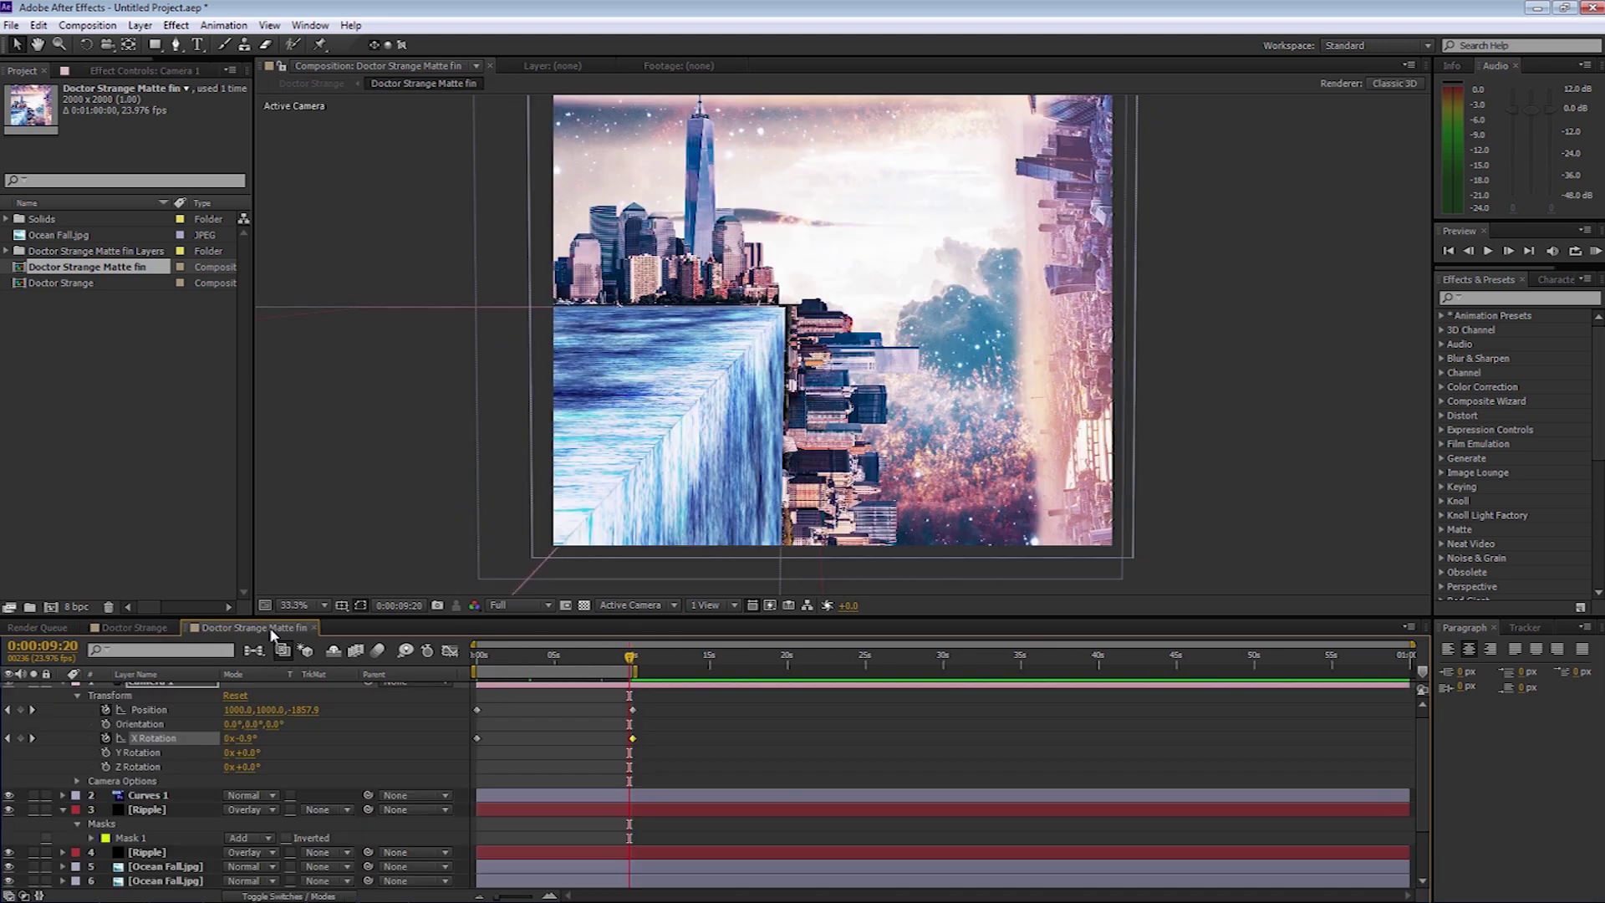
Step: Set Camera 1's X Rotation keyframe at 10 seconds to -10° for a stronger downward tilt
{"action": "left_click", "coordinate": [632, 658]}
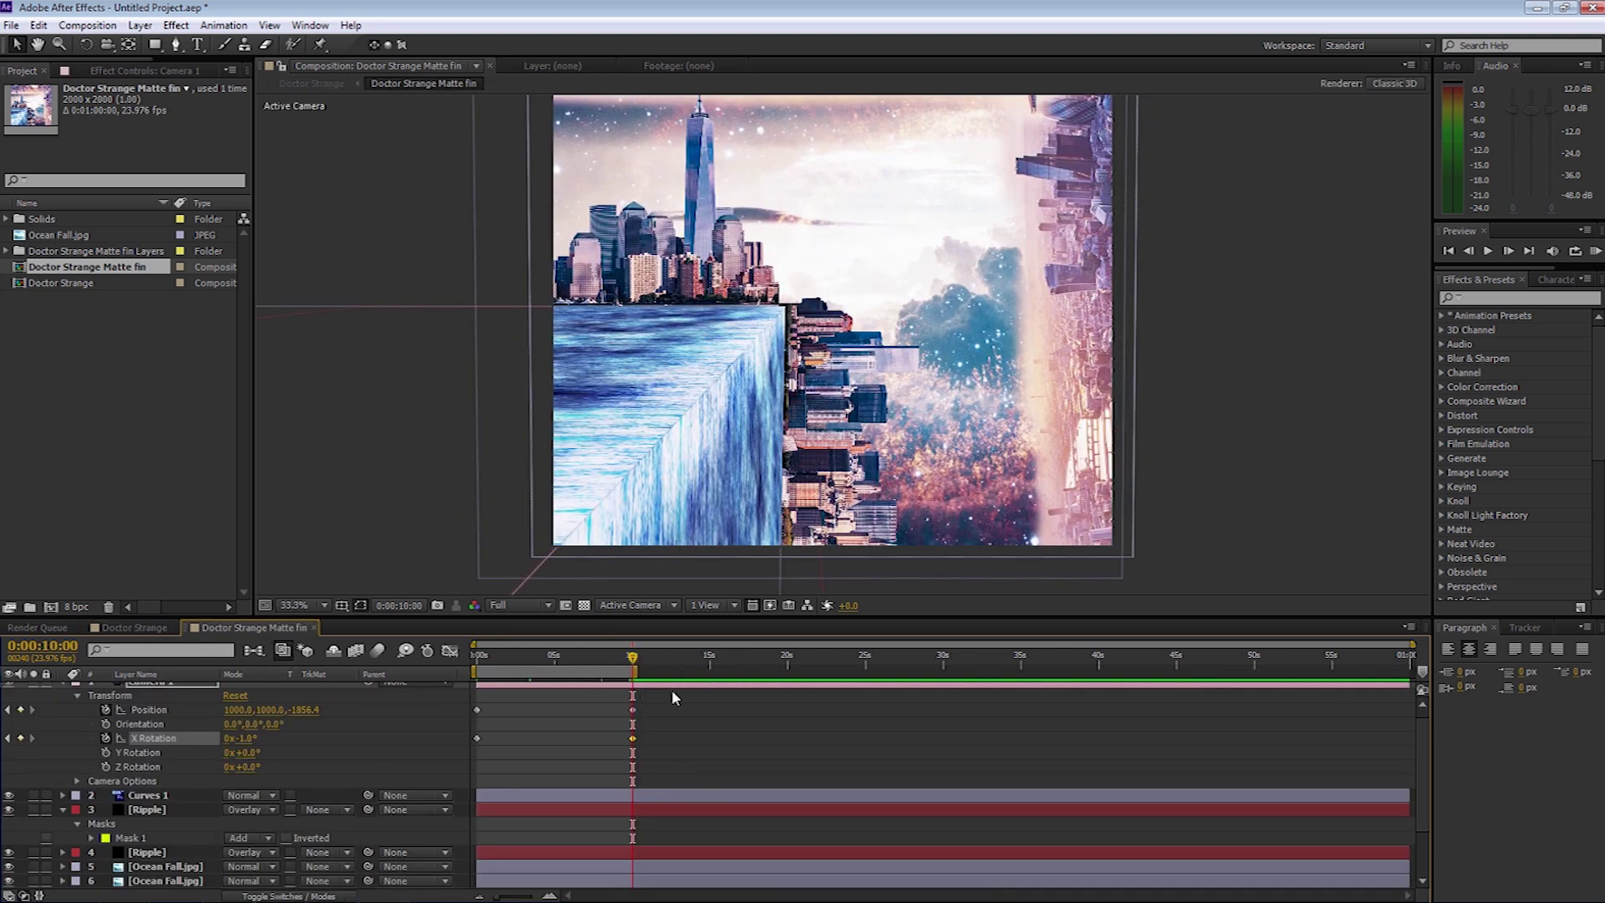
{"action": "left_click_drag", "start_coordinate": [251, 745], "coordinate": [210, 746]}
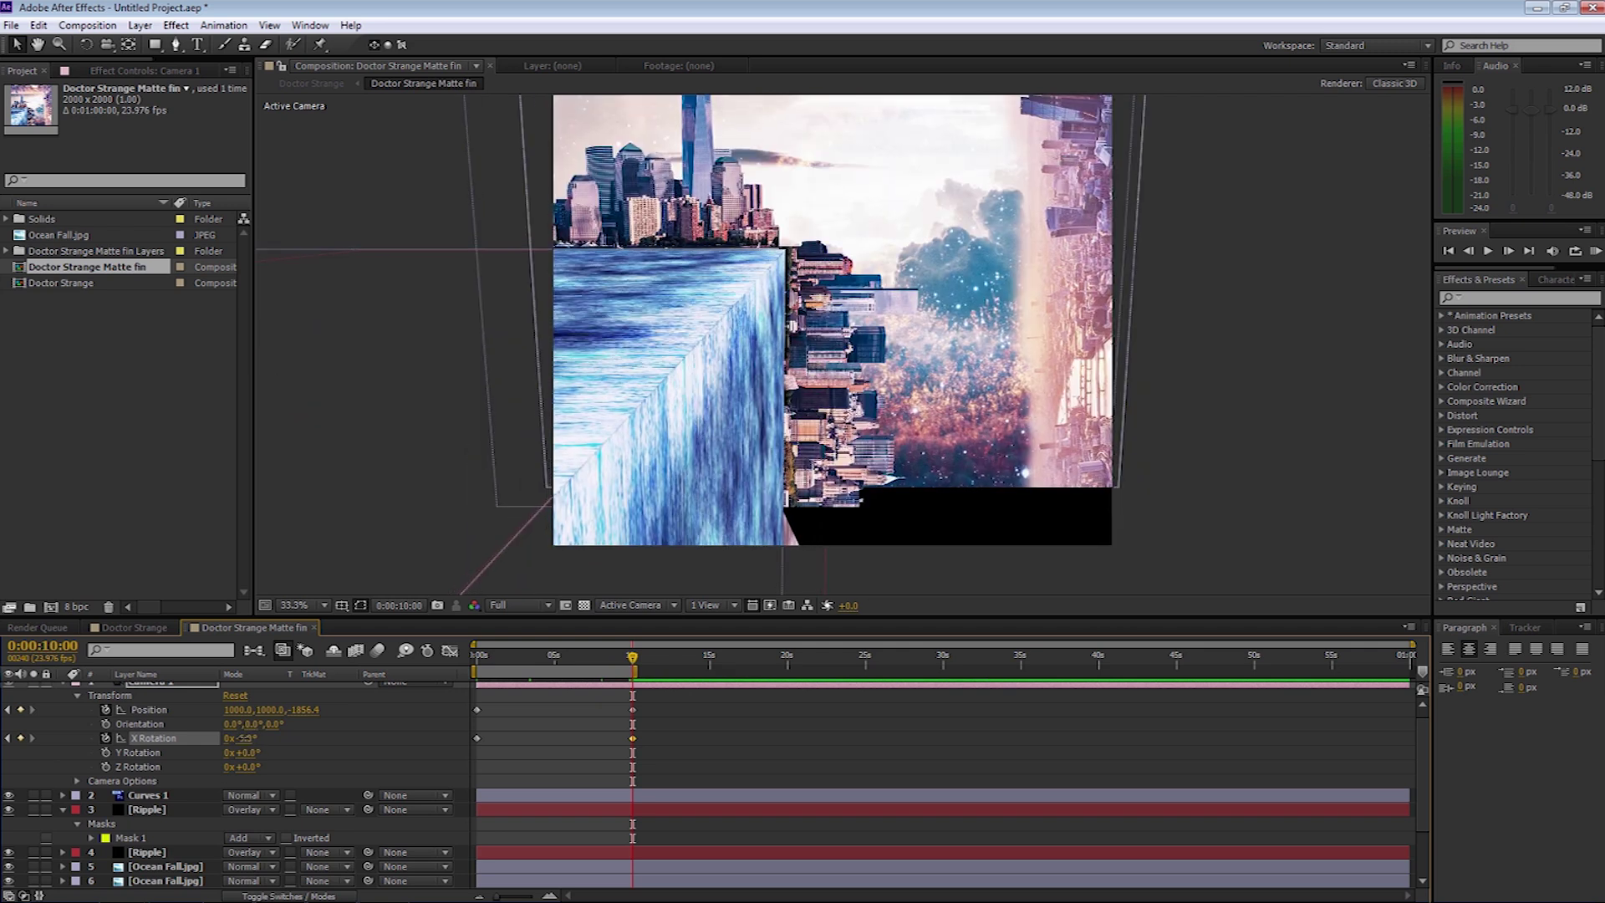
{"action": "left_click_drag", "start_coordinate": [240, 738], "coordinate": [219, 738]}
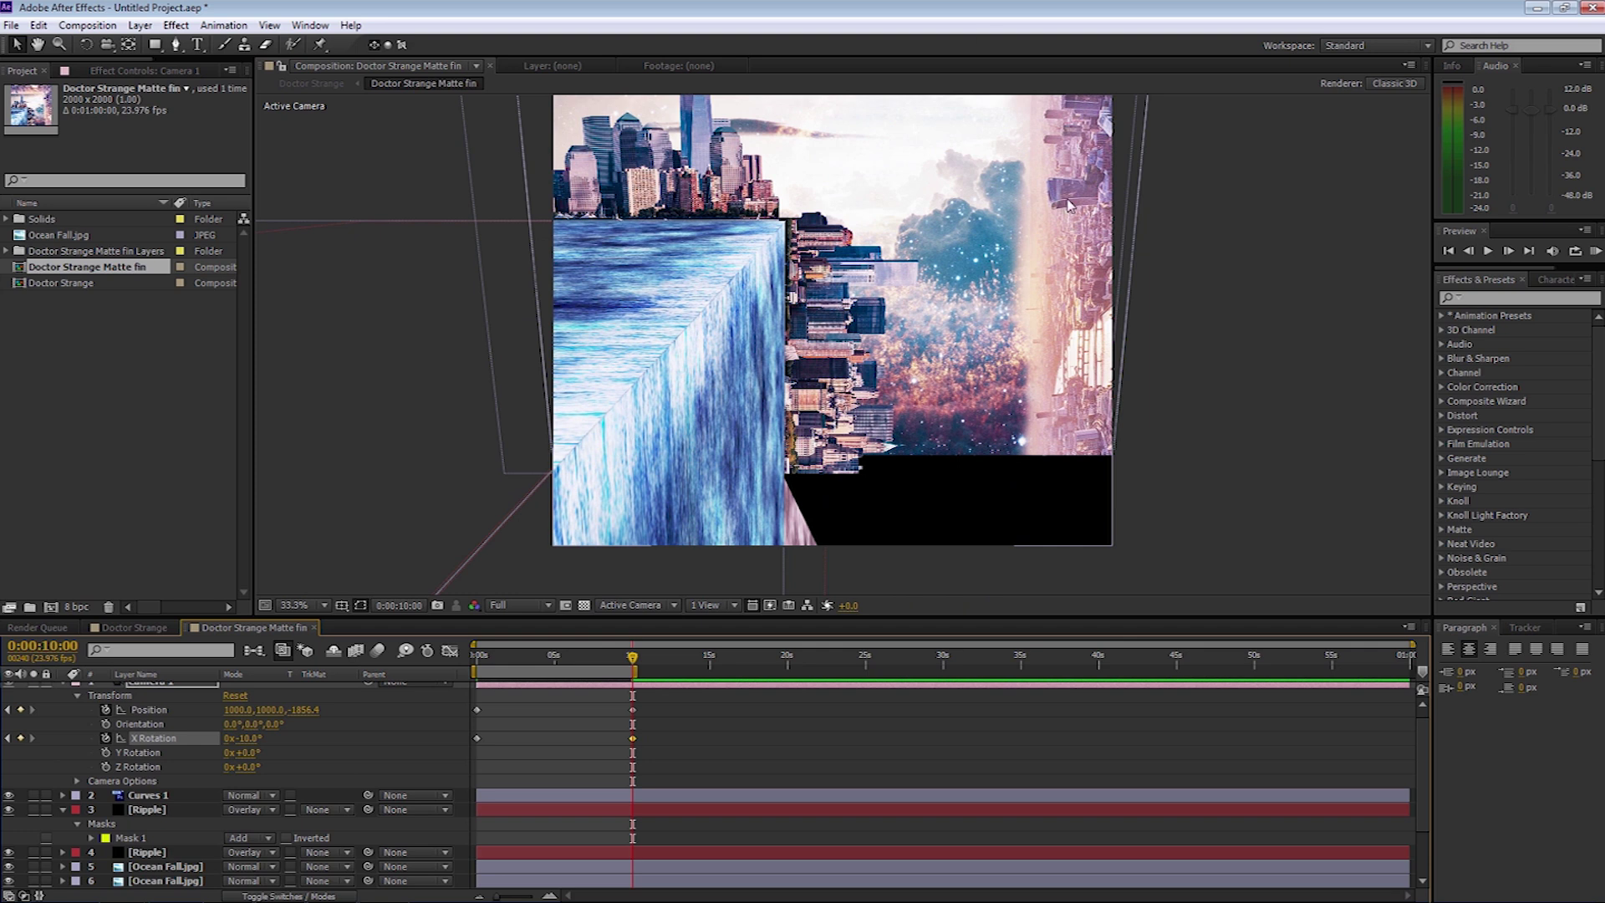
Step: Check the tilted camera framing in the Doctor Strange composition and preview the full camera move
{"action": "left_click", "coordinate": [149, 629]}
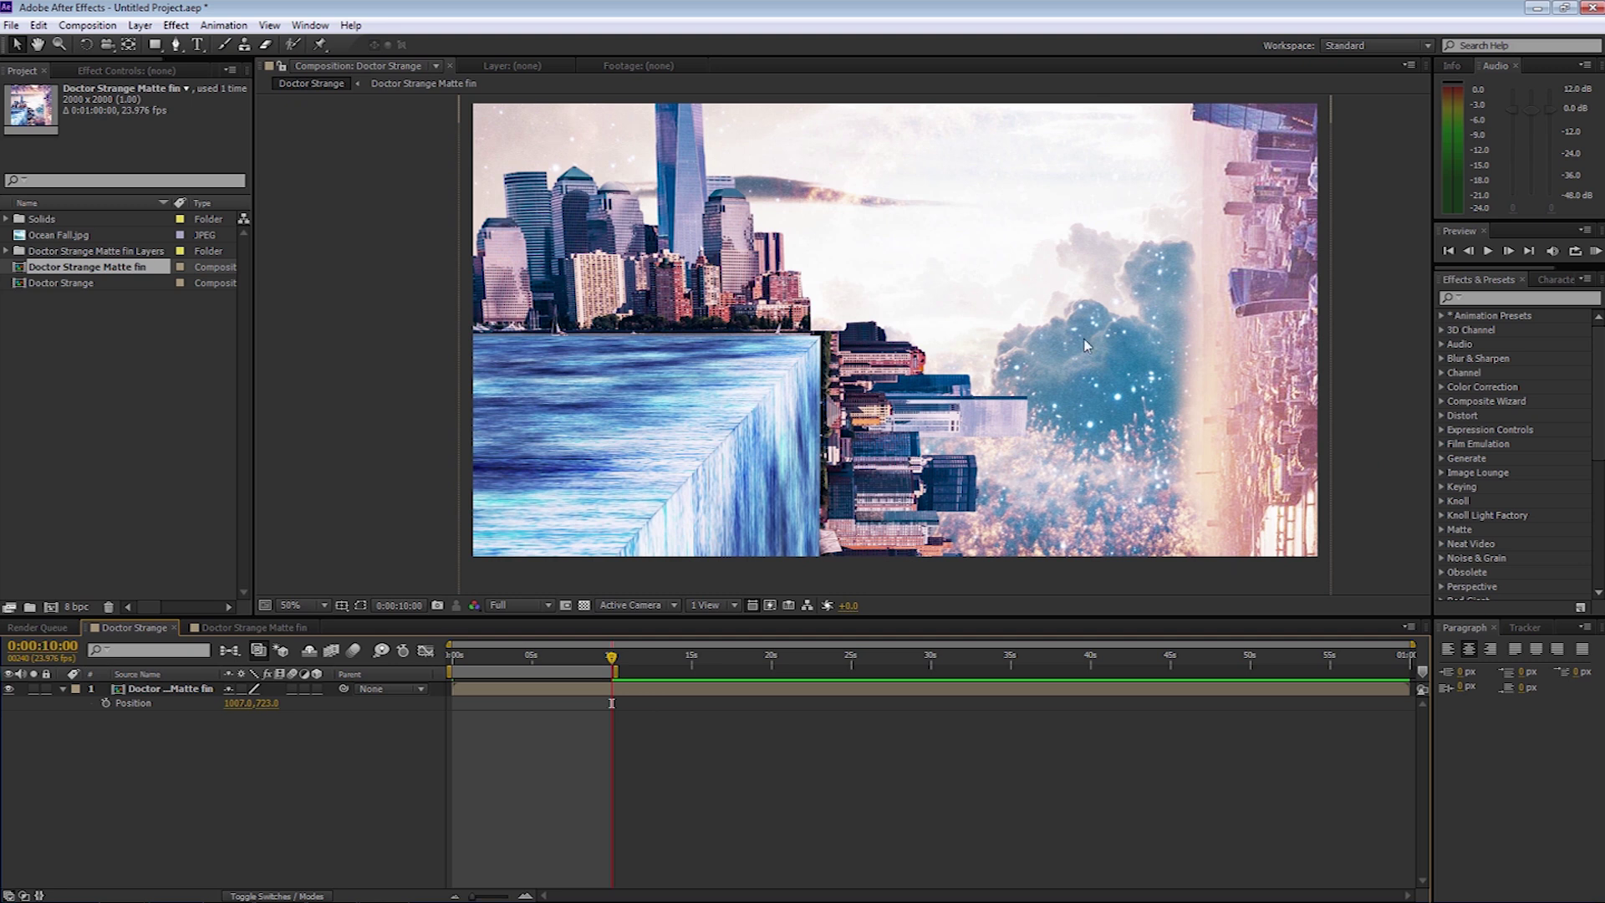
{"action": "left_click", "coordinate": [259, 629]}
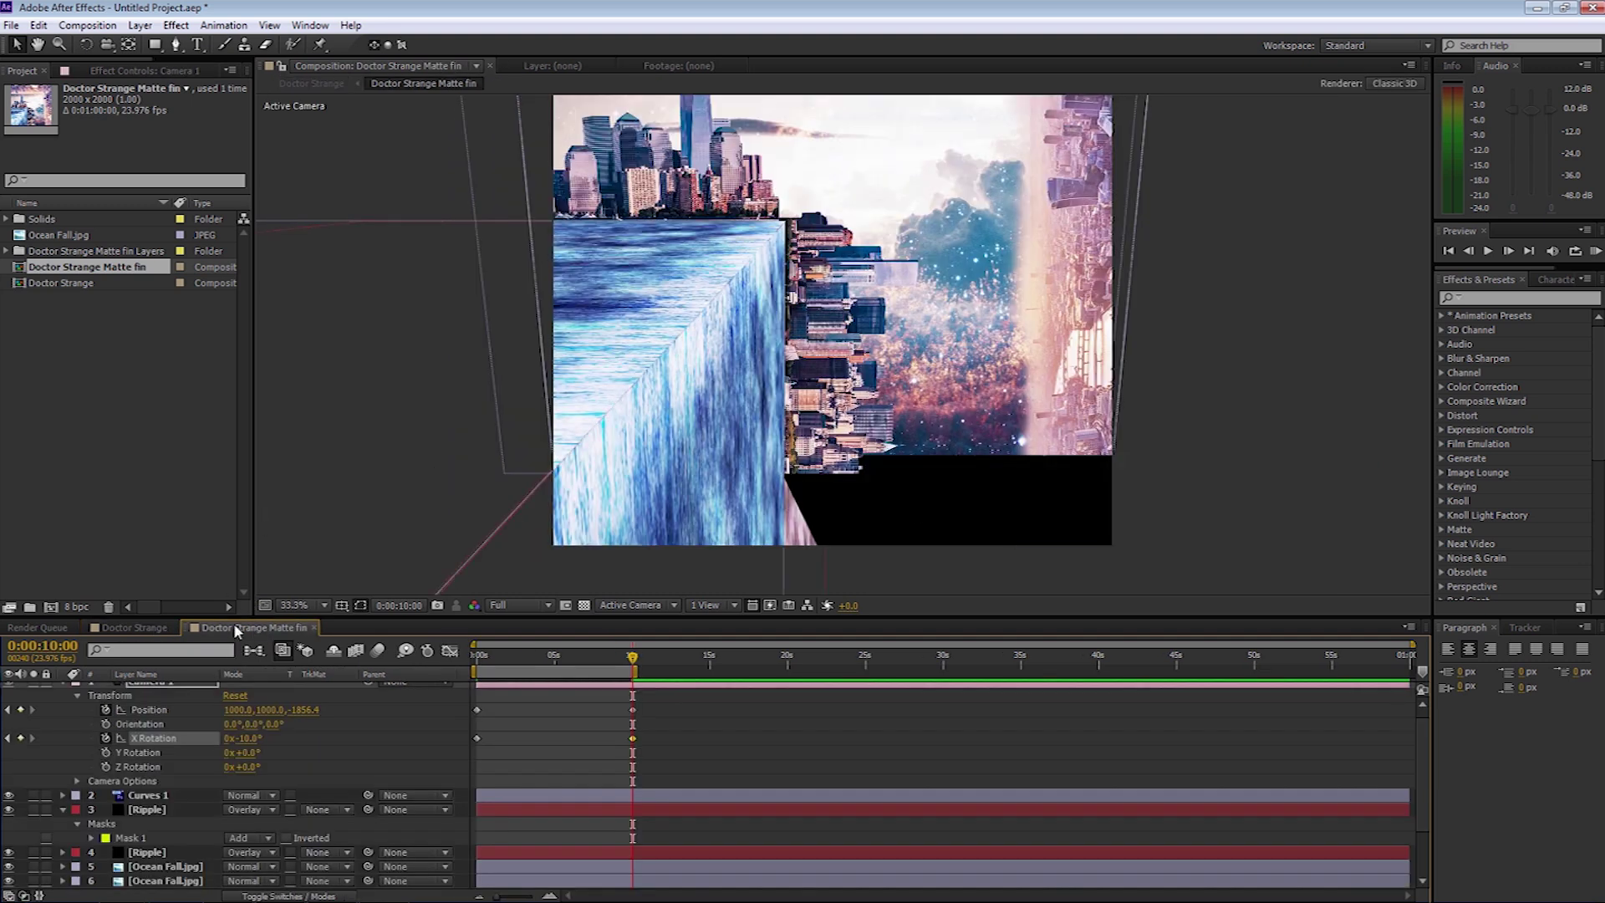
{"action": "left_click", "coordinate": [145, 631]}
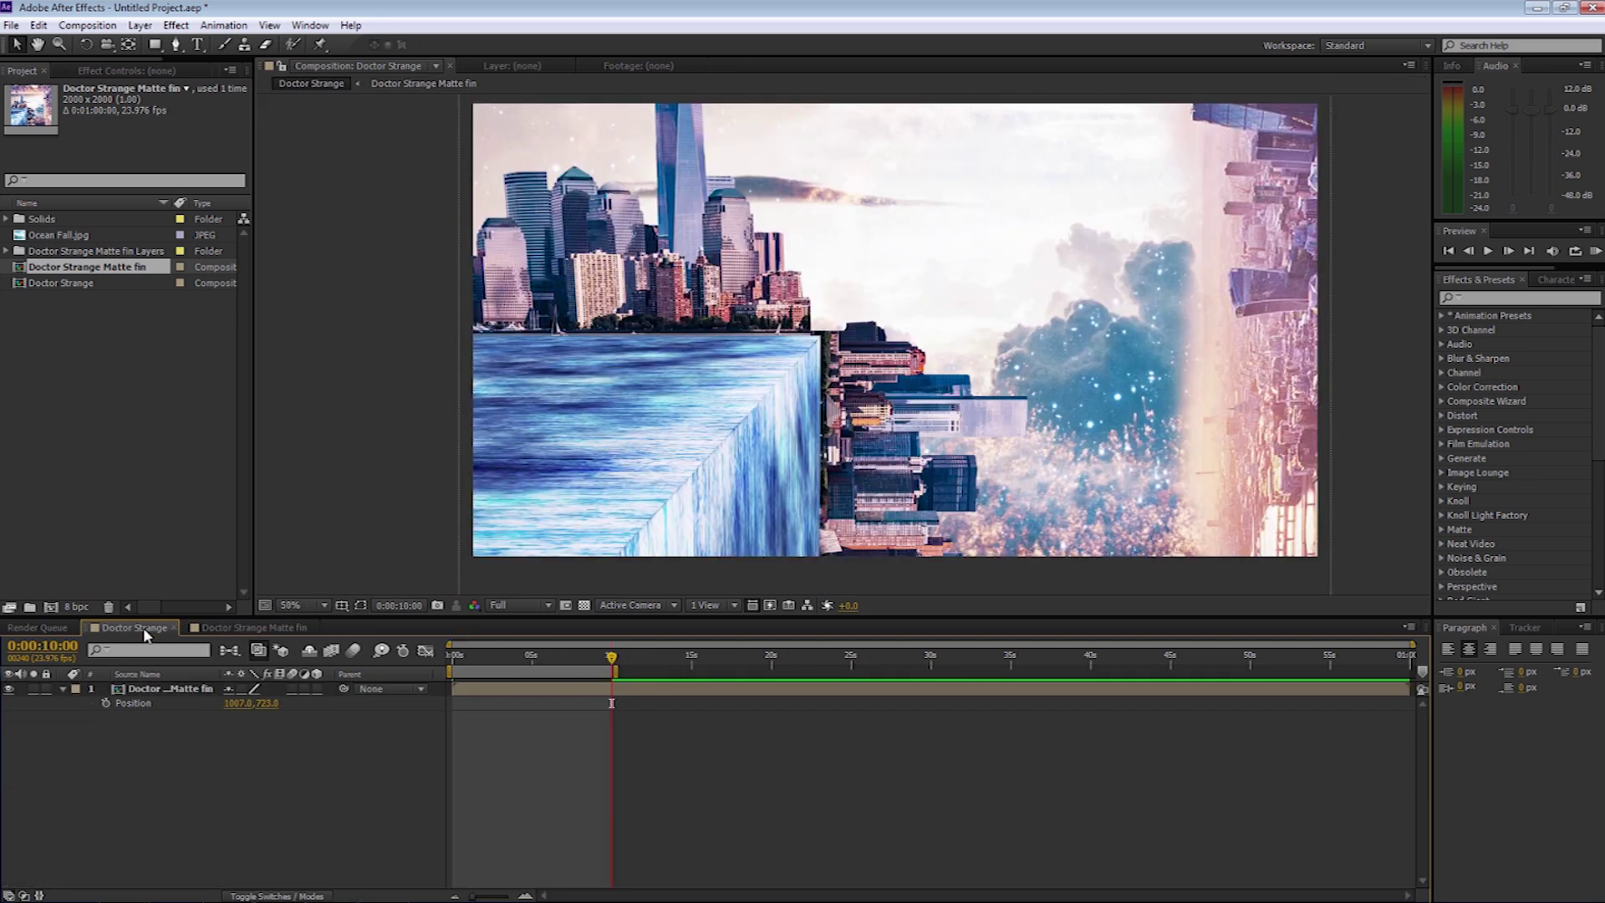
{"action": "key", "text": "space"}
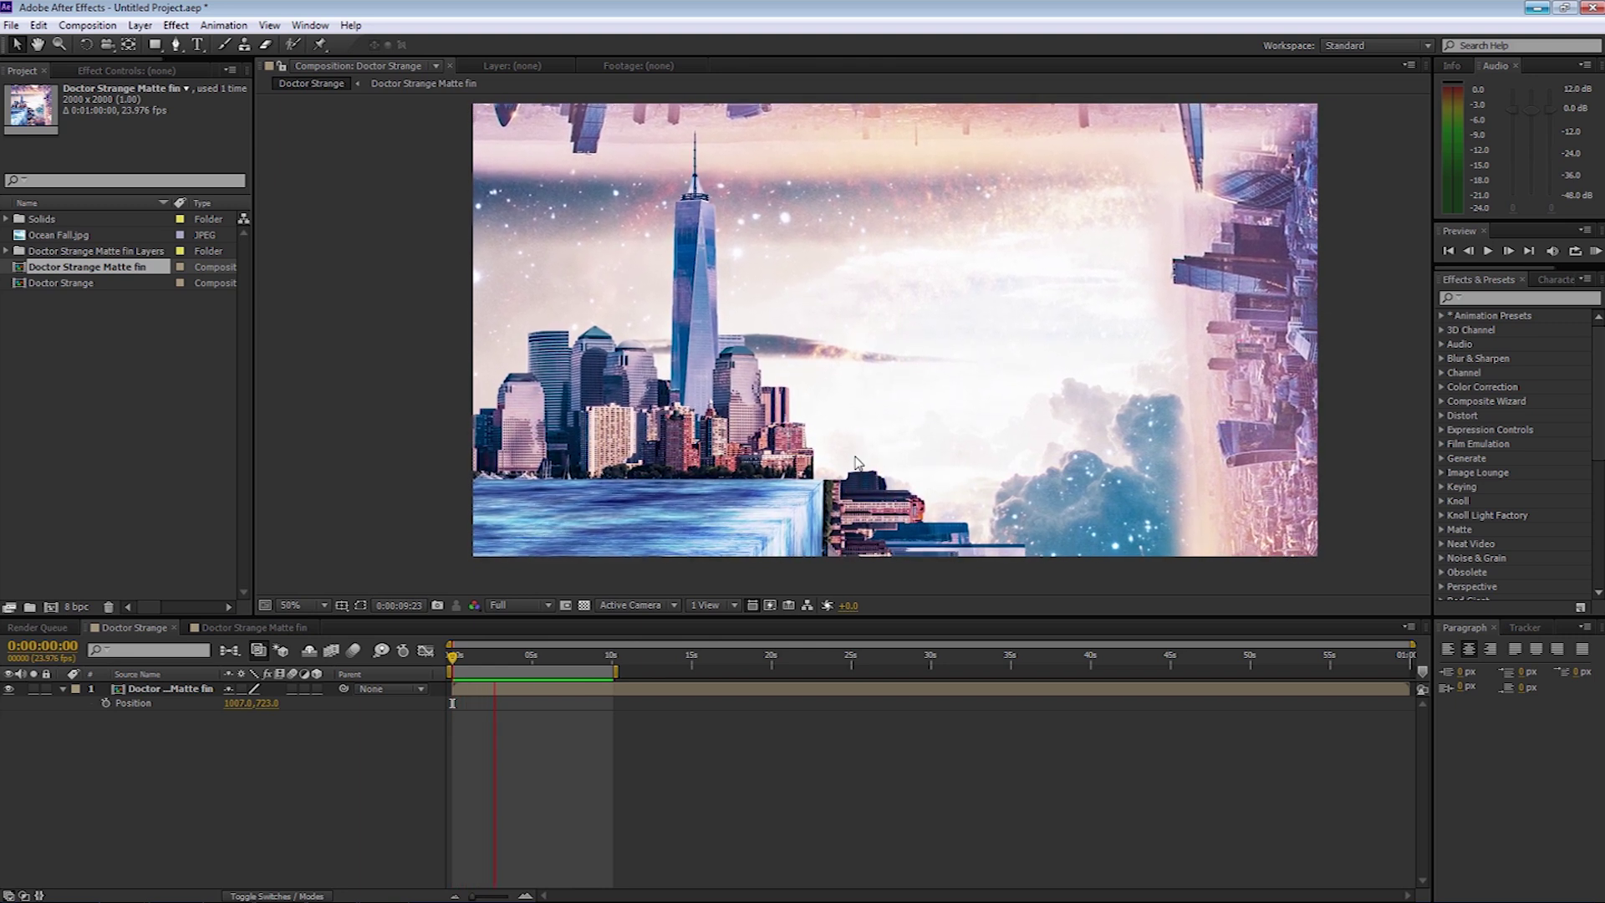
Step: Play back the current camera move in the Doctor Strange Matte fin composition
{"action": "left_click", "coordinate": [282, 628]}
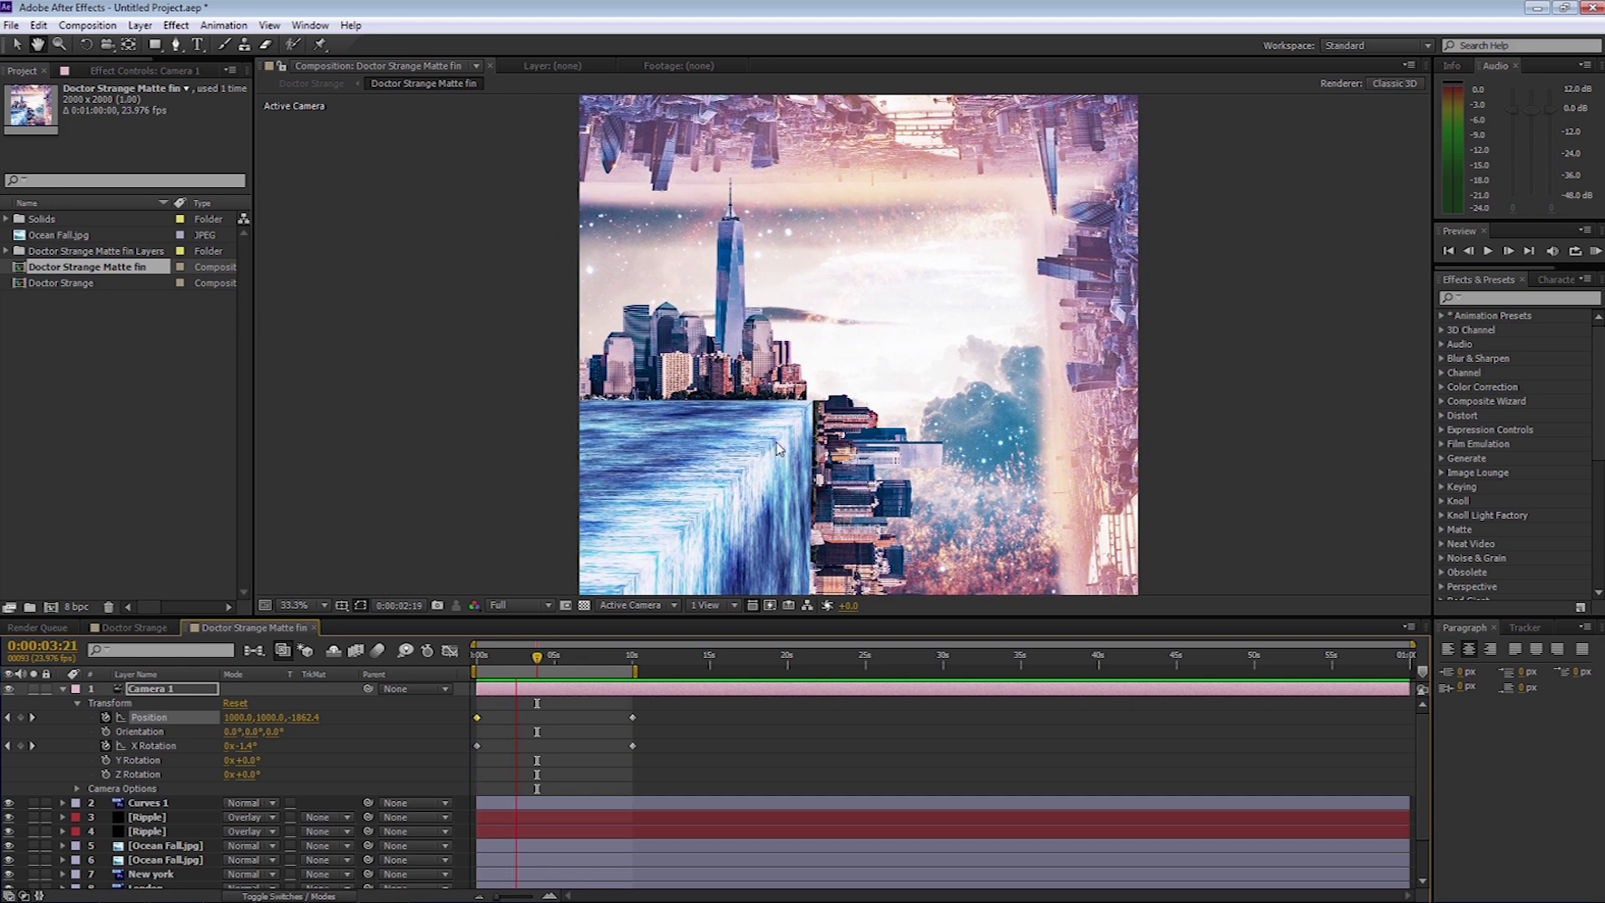
{"action": "key", "text": "space"}
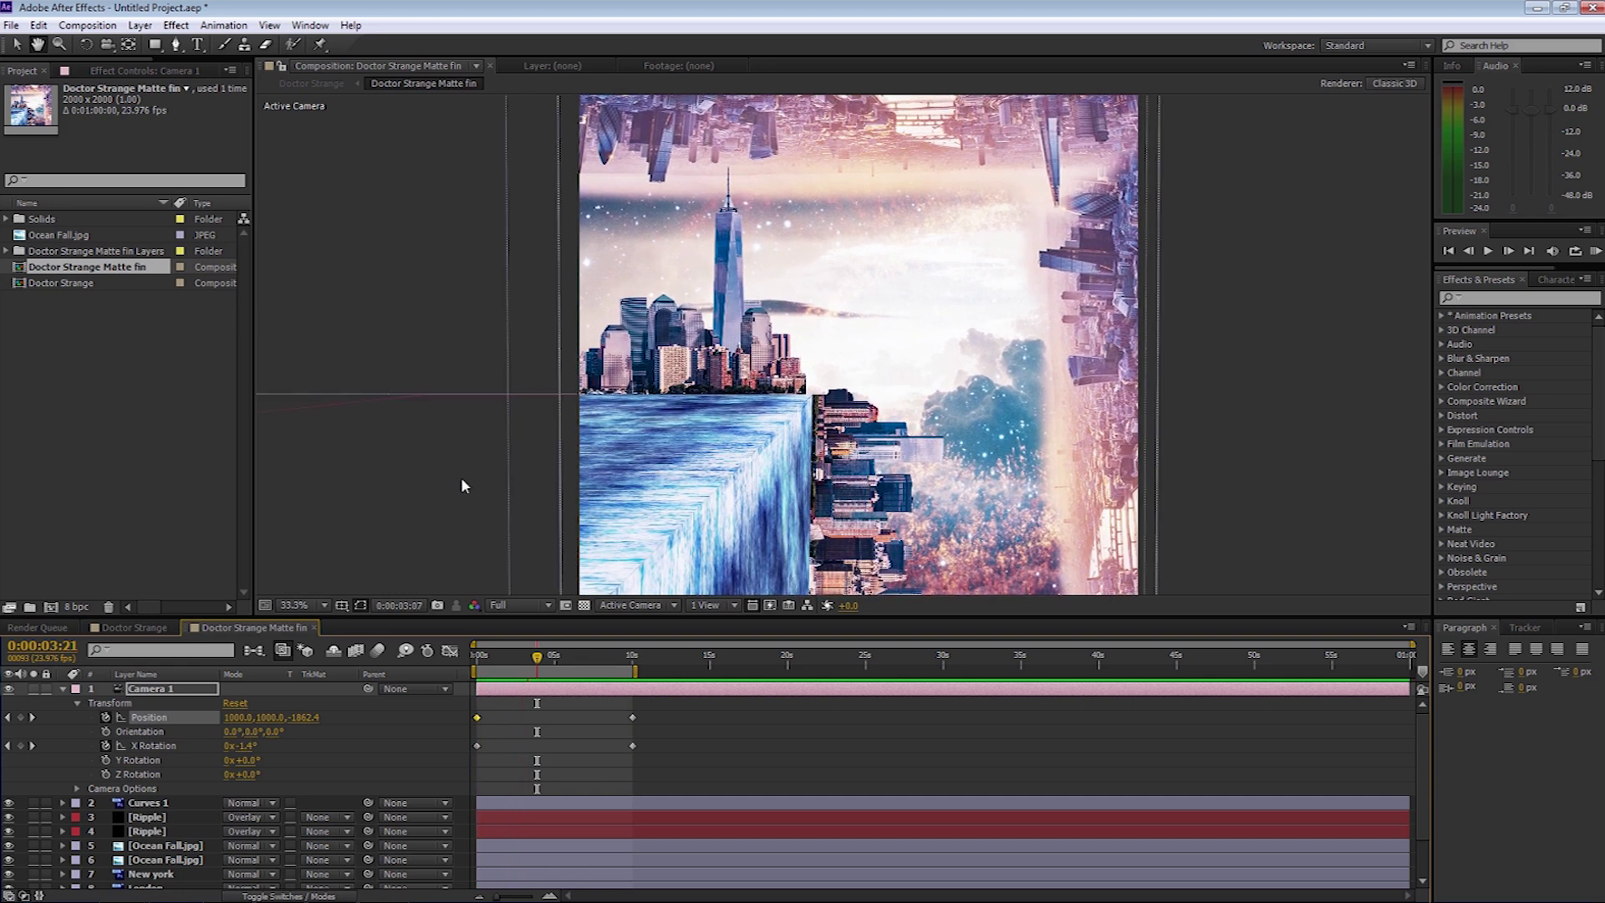
{"action": "key", "text": "space"}
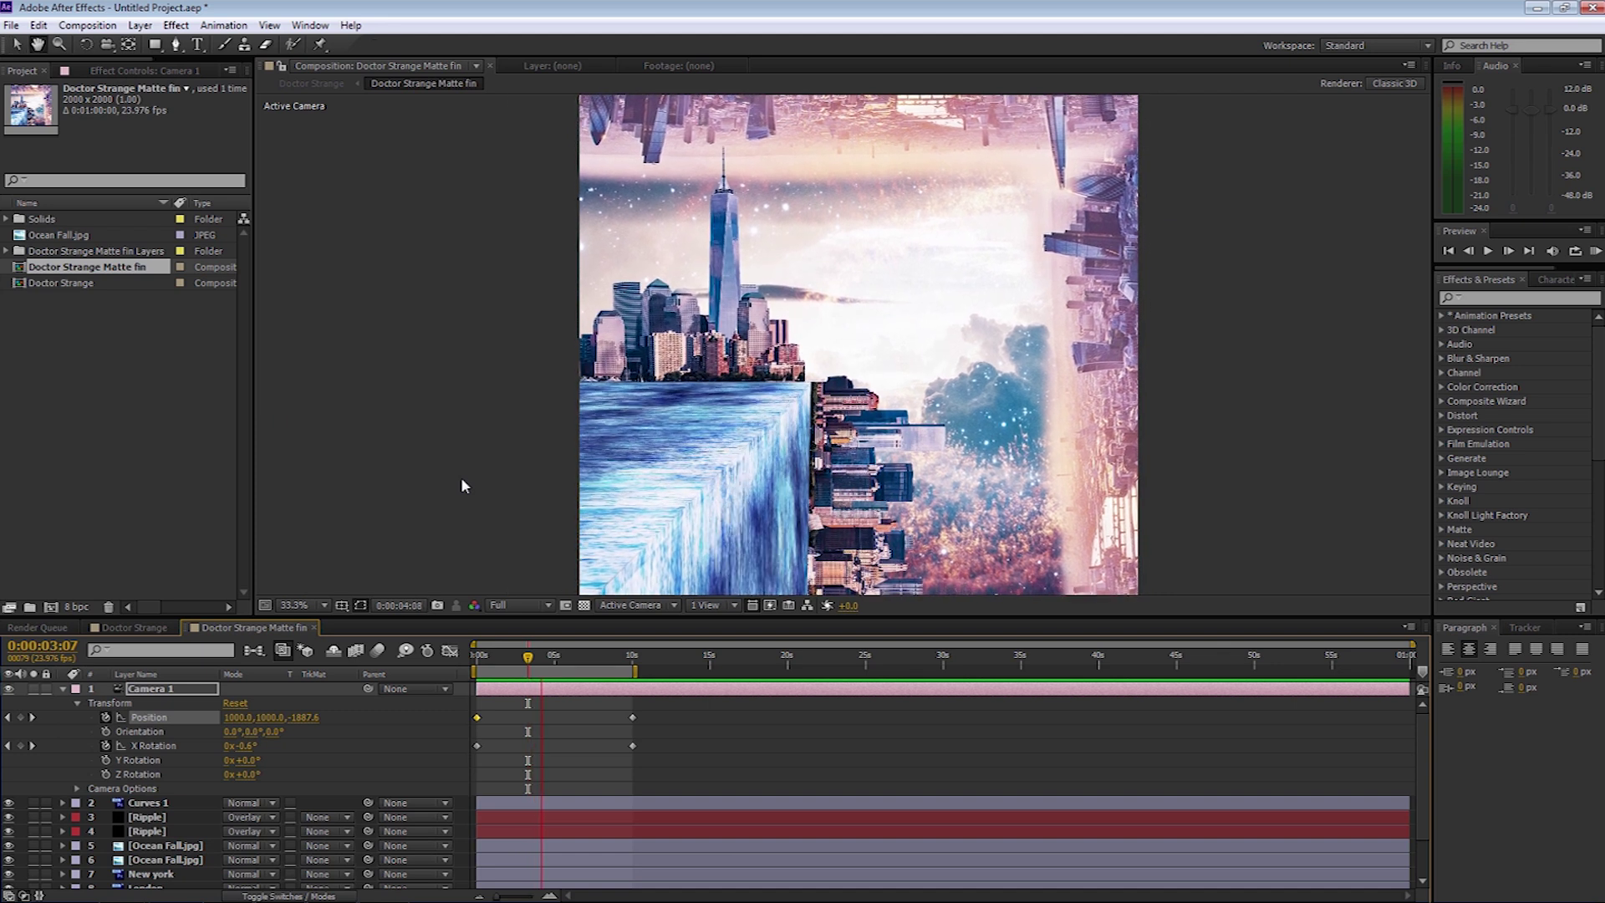
{"action": "key", "text": "space"}
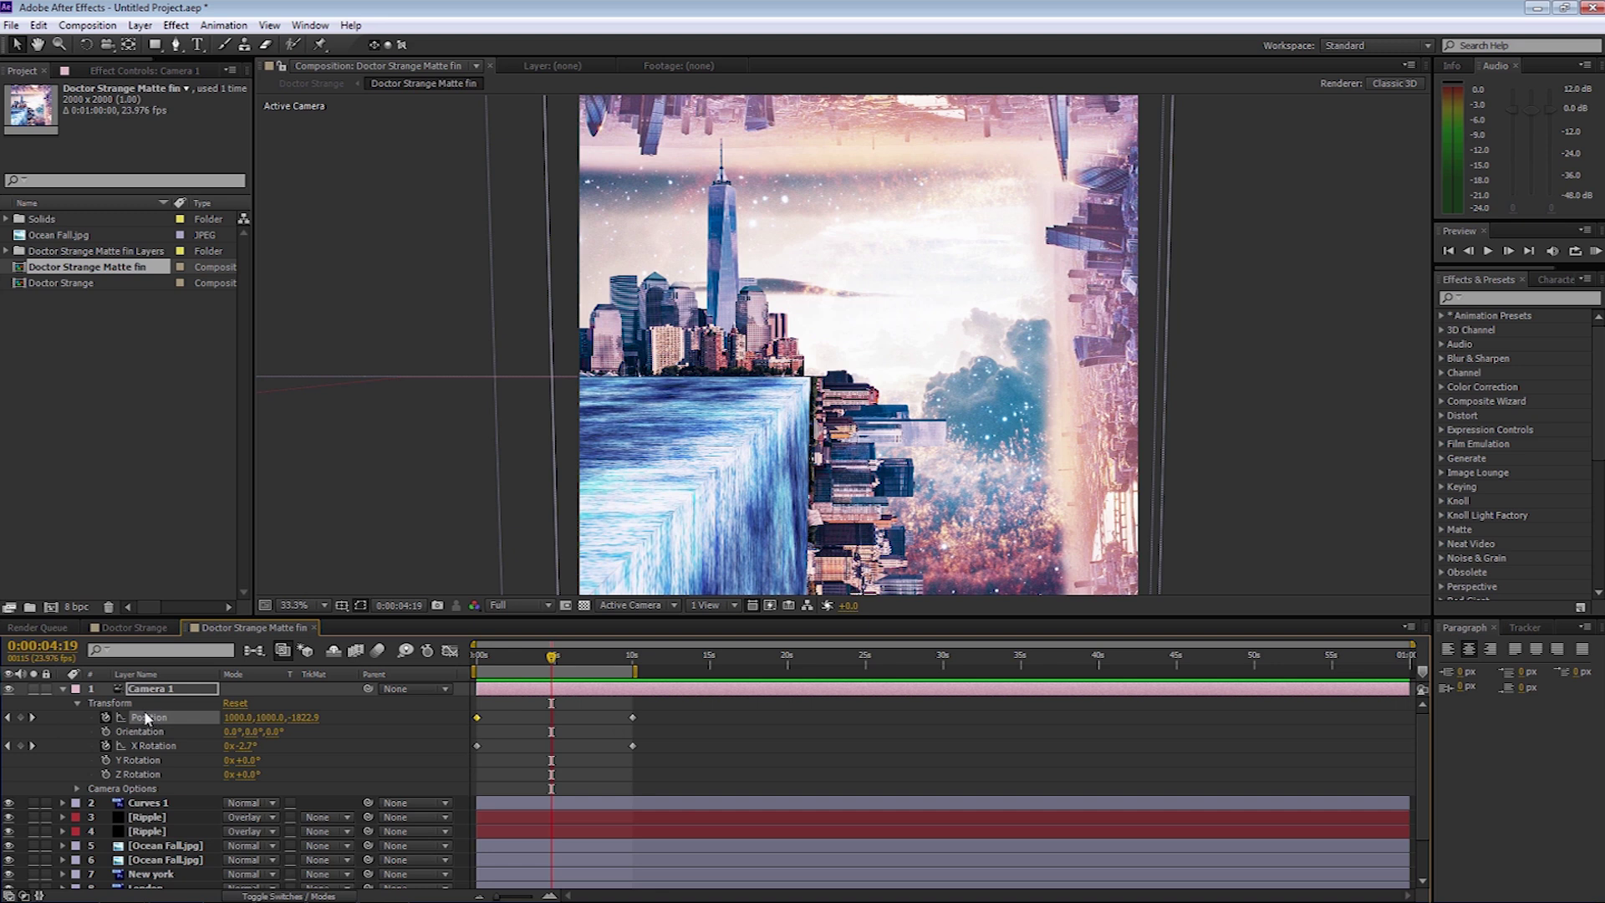
Step: Apply Easy Ease to all of Camera 1's Position and X Rotation keyframes
{"action": "mouse_move", "coordinate": [655, 704]}
{"action": "left_mouse_down"}
{"action": "mouse_move", "coordinate": [630, 725]}
{"action": "mouse_move", "coordinate": [498, 734]}
{"action": "mouse_move", "coordinate": [458, 757]}
{"action": "left_mouse_up"}
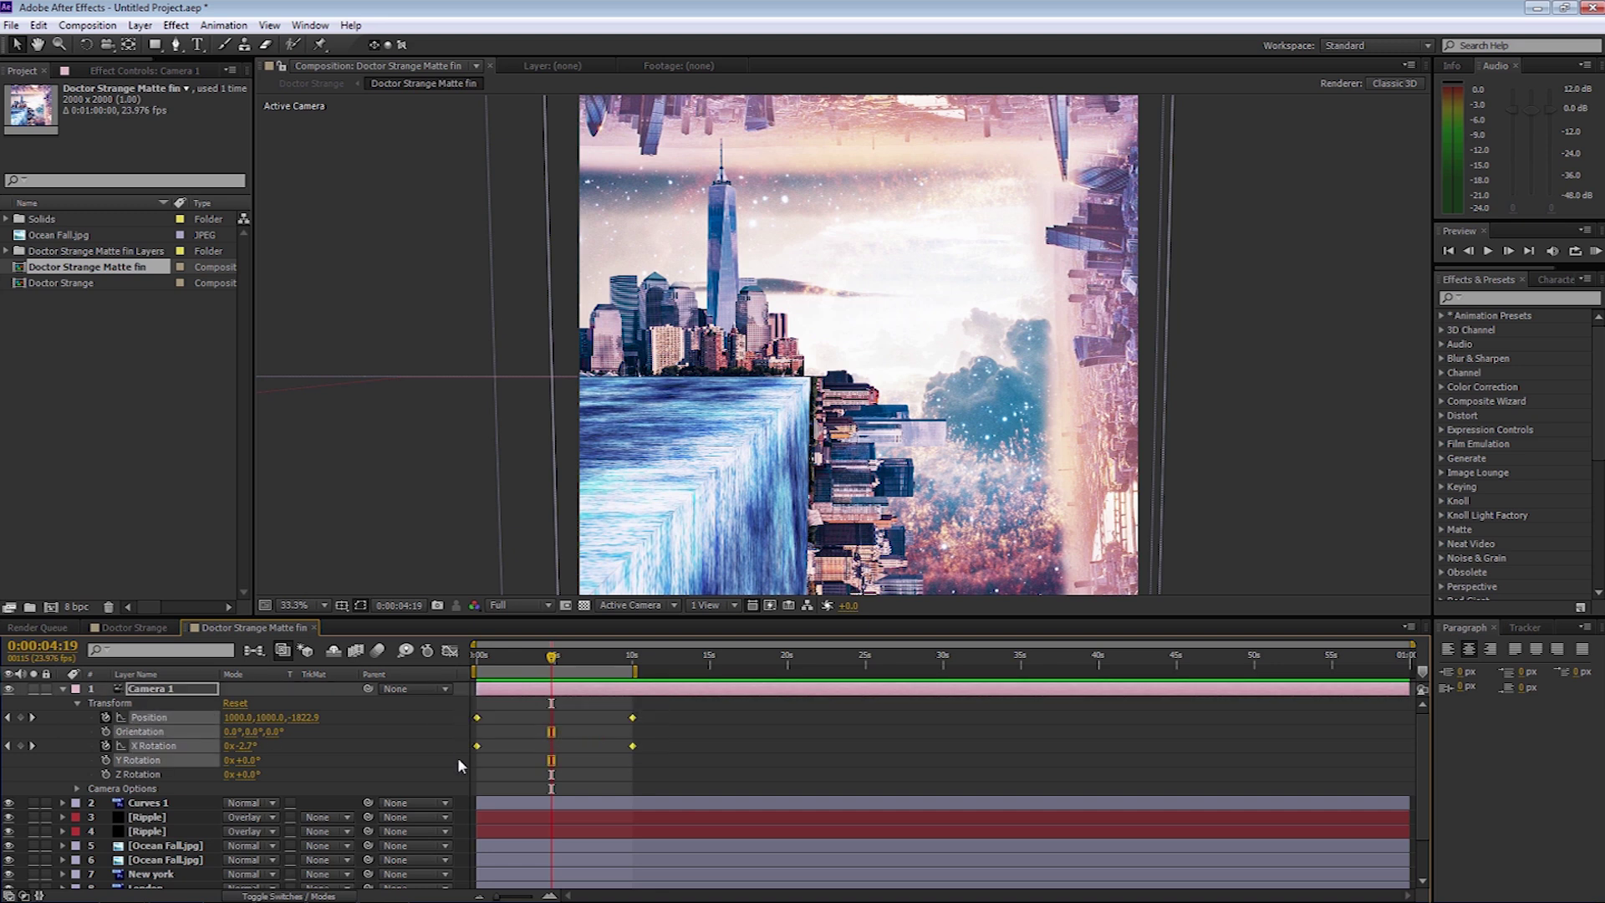
{"action": "right_click", "coordinate": [632, 747]}
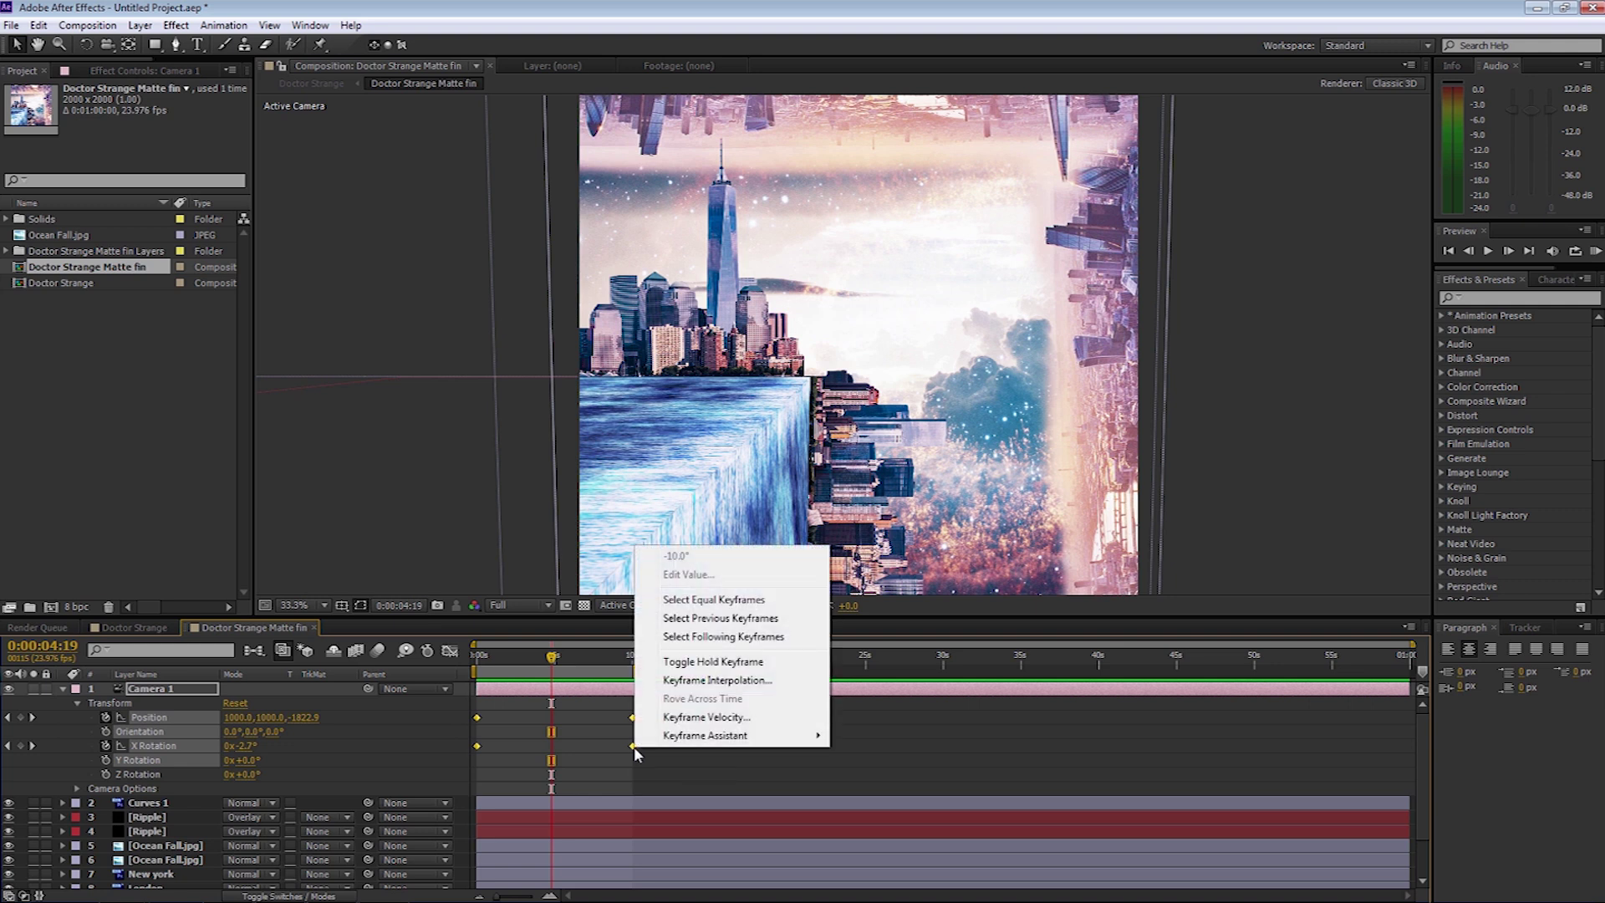
{"action": "mouse_move", "coordinate": [686, 735]}
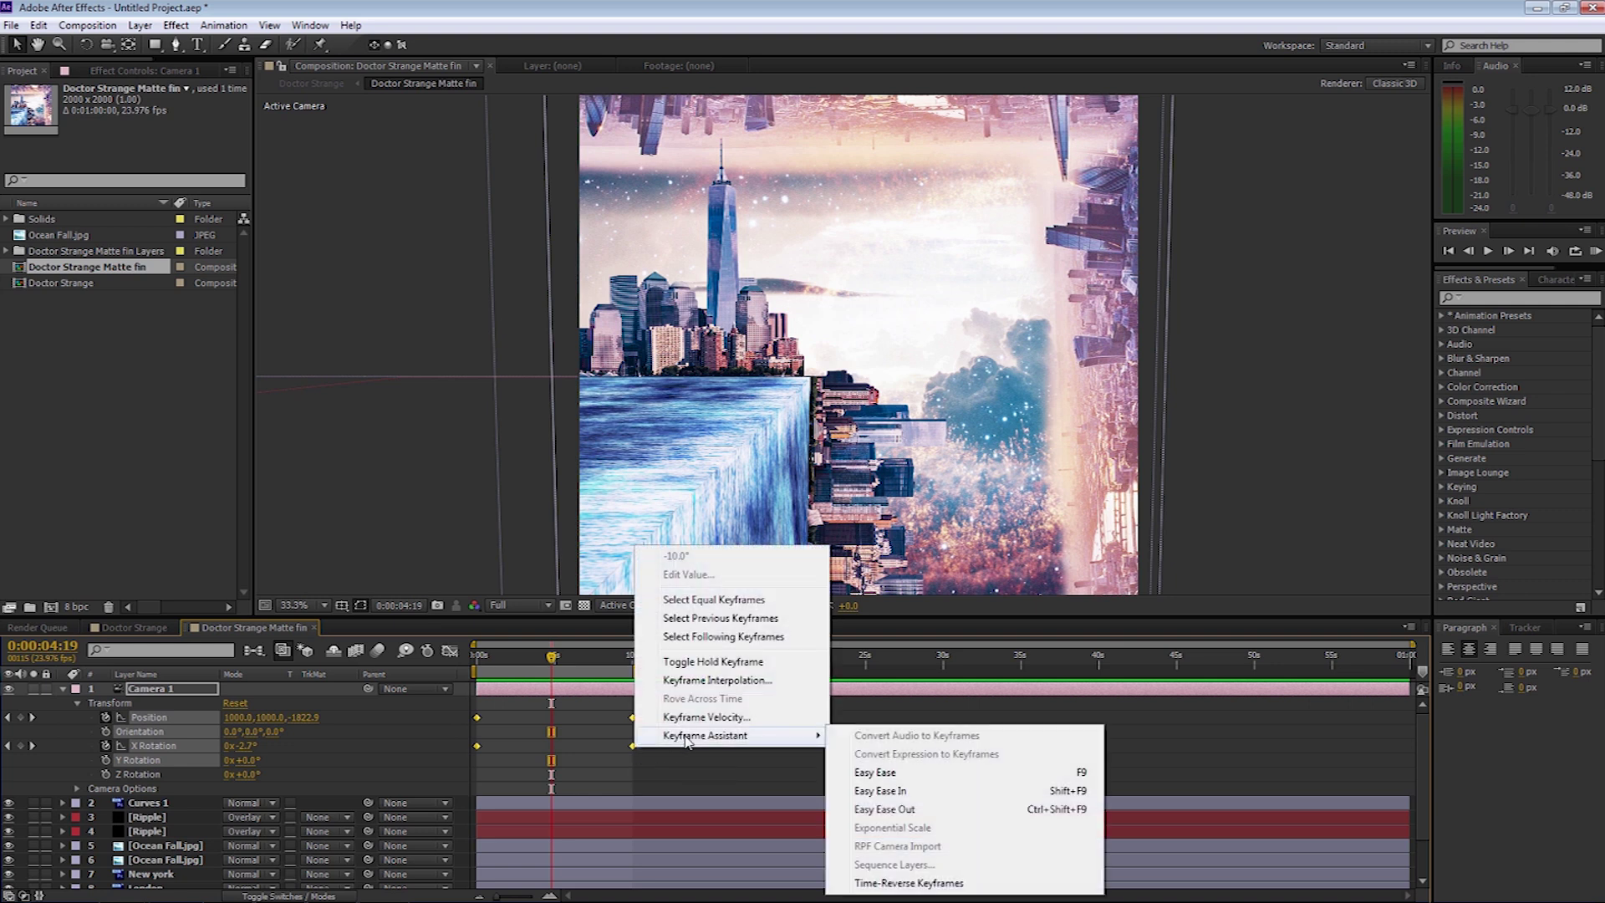
{"action": "left_click", "coordinate": [933, 774]}
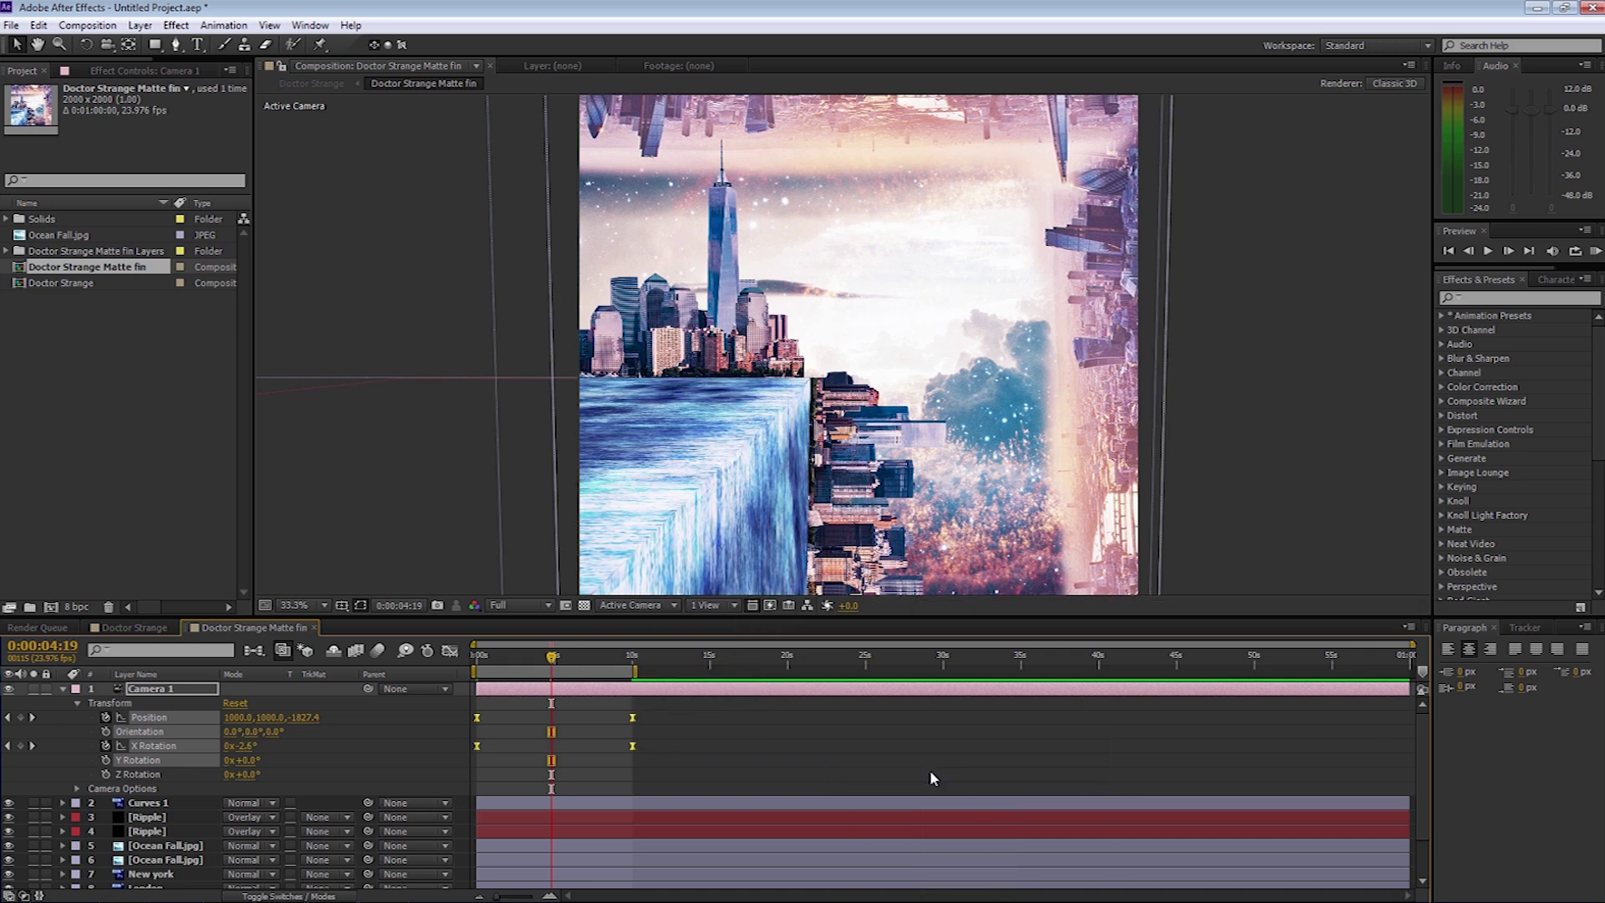
Step: Preview the eased camera move in the Doctor Strange composition
{"action": "key", "text": "KP_0"}
{"action": "left_click", "coordinate": [132, 627]}
{"action": "key", "text": "KP_0"}
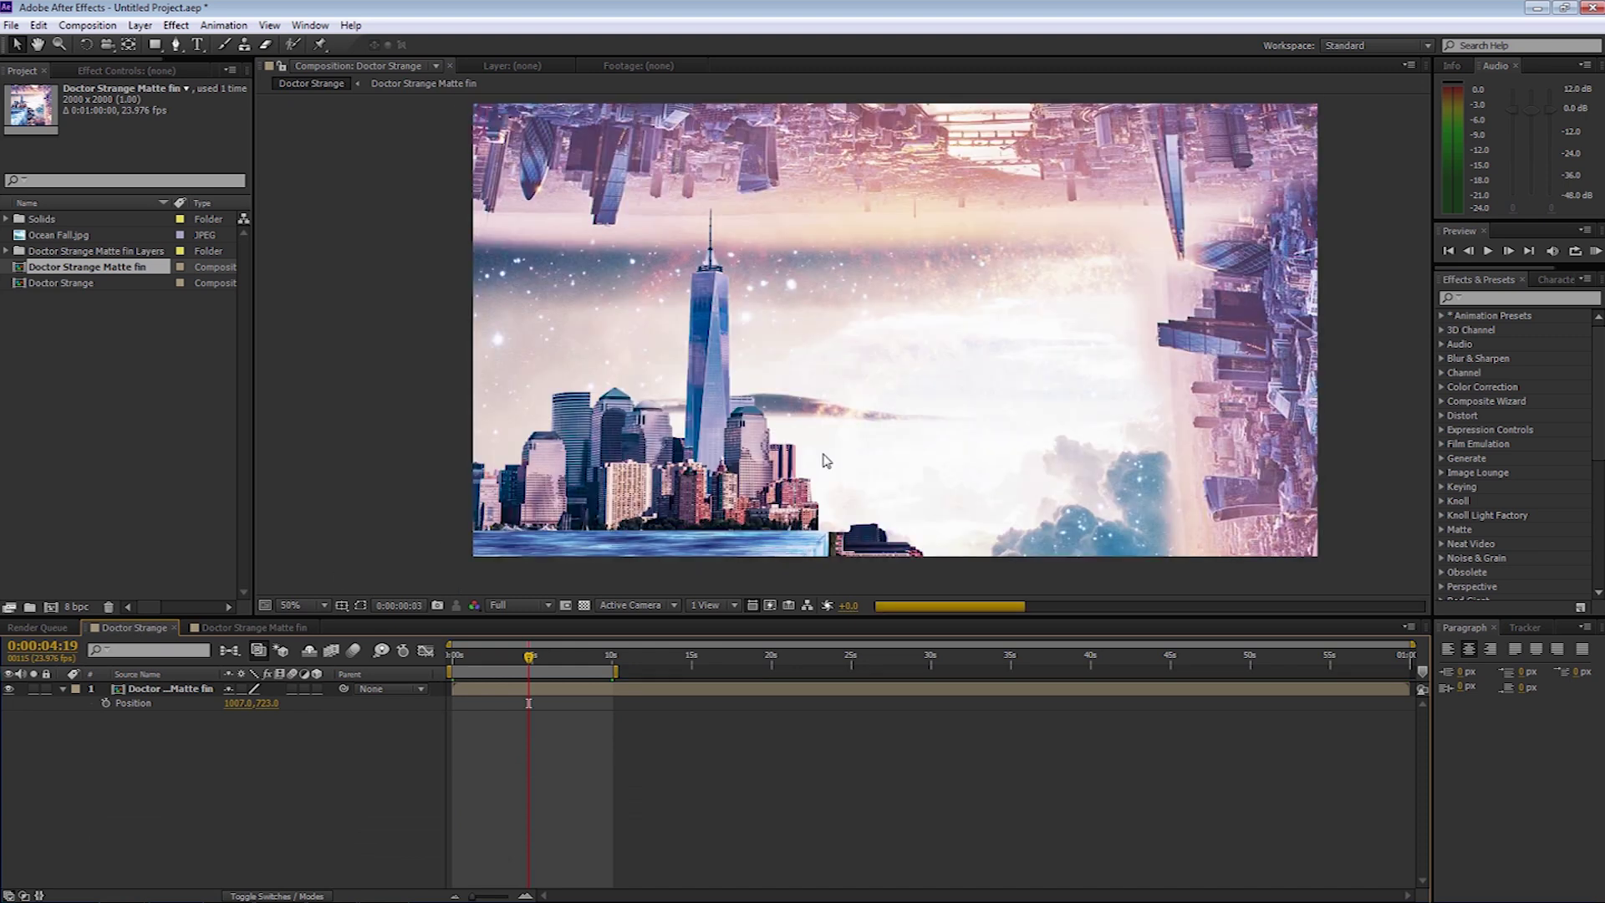